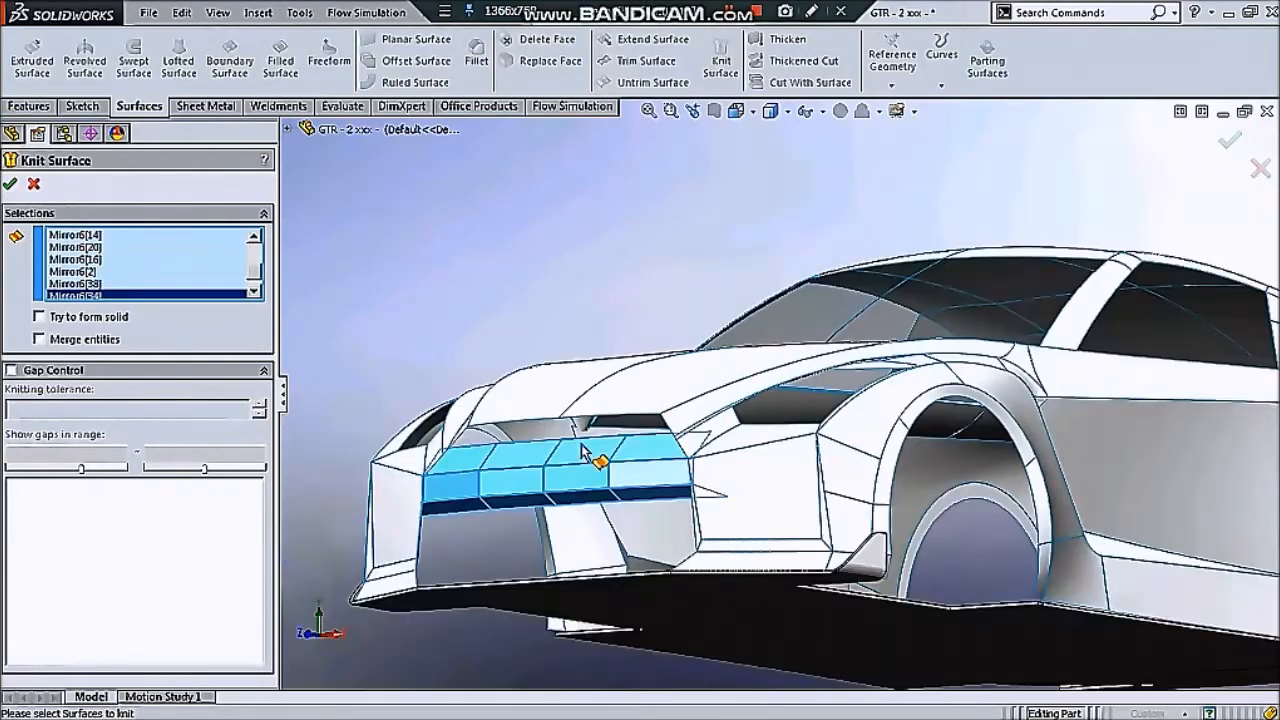
# Knit the front grille strip surfaces and fillet the short edges between its panels with a 1500 mm radius
pyautogui.click(11, 185)
pyautogui.scroll(2, 564, 346)
pyautogui.moveTo(660, 380); pyautogui.dragTo(549, 330, button='middle')
pyautogui.scroll(-2, 549, 271)
pyautogui.click(476, 54)
pyautogui.scroll(-2, 646, 461)
pyautogui.click(572, 511)
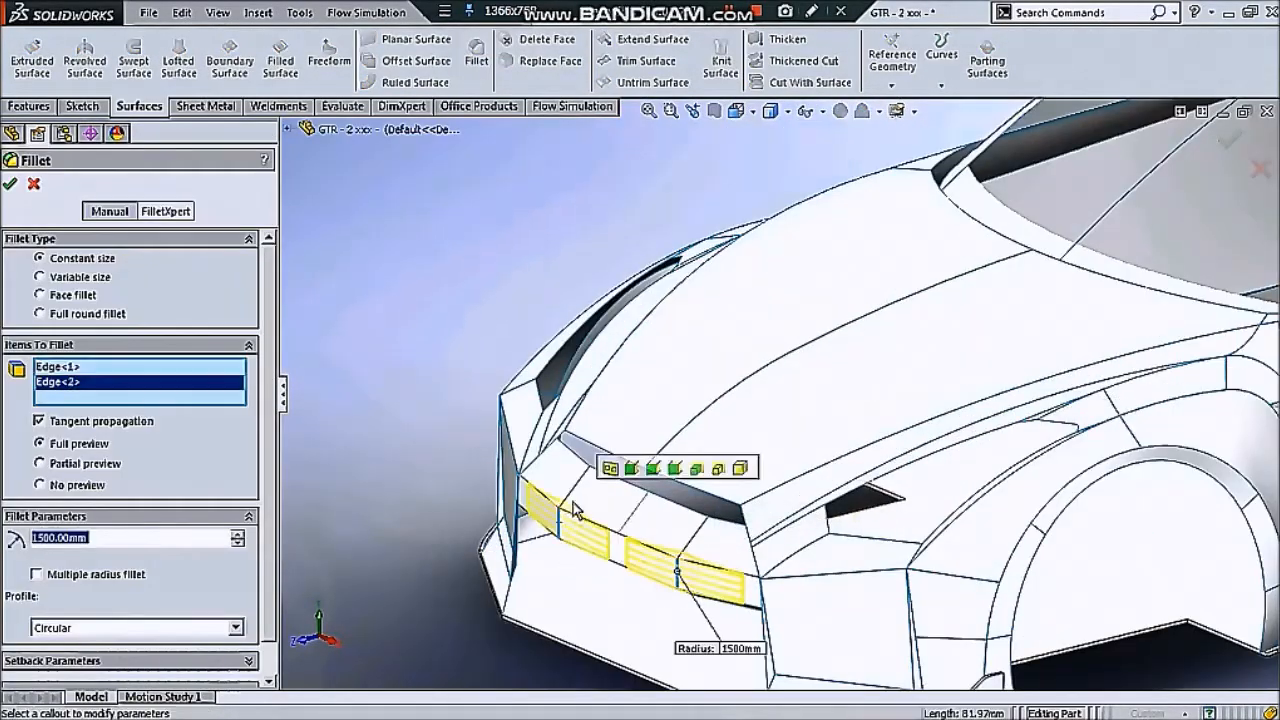
pyautogui.moveTo(695, 541); pyautogui.dragTo(548, 598, button='middle')
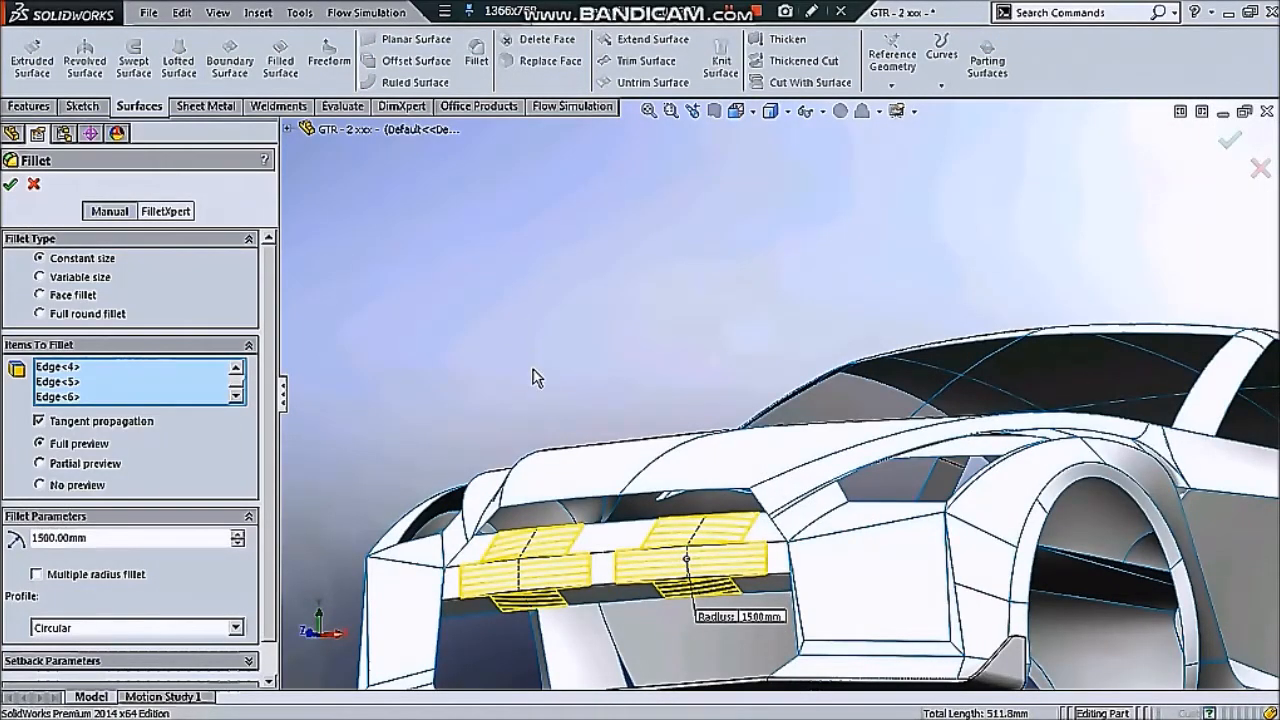
pyautogui.press('Return')
# Fillet the two long edges of the front grille strip with a 50 mm radius
pyautogui.scroll(2, 609, 449)
pyautogui.moveTo(609, 449); pyautogui.dragTo(474, 329, button='middle')
pyautogui.click(476, 54)
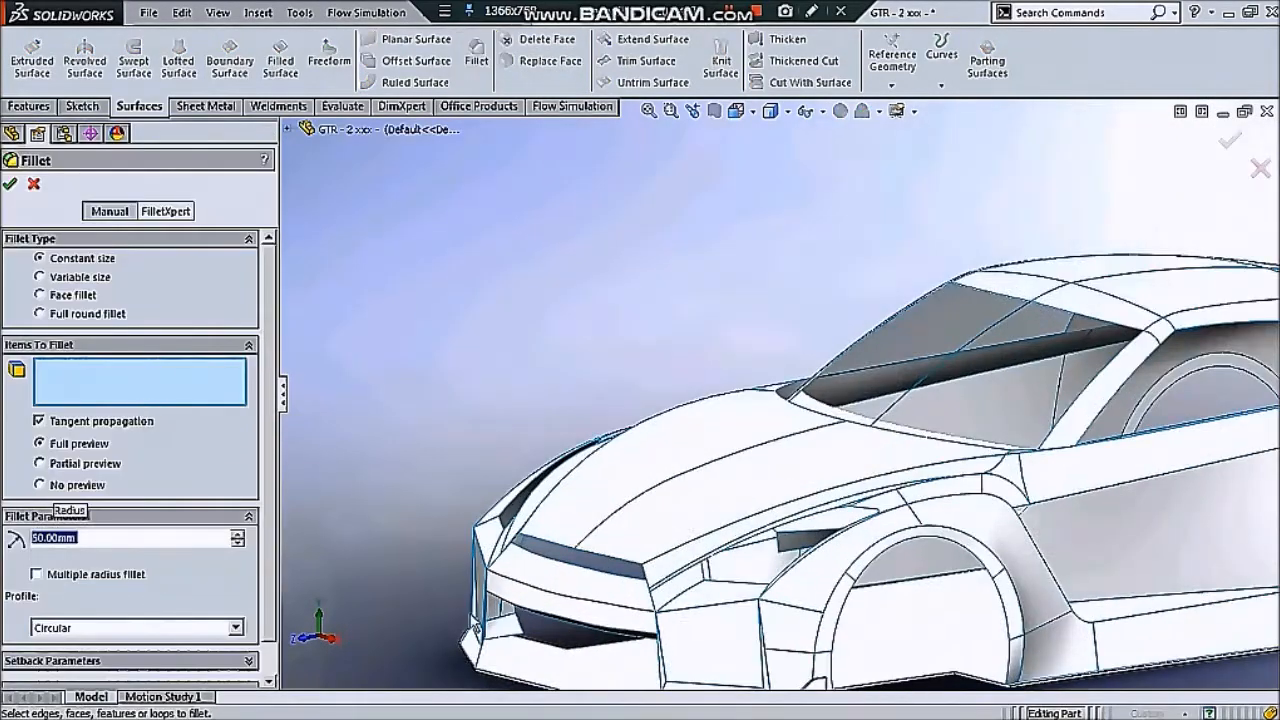
pyautogui.click(546, 618)
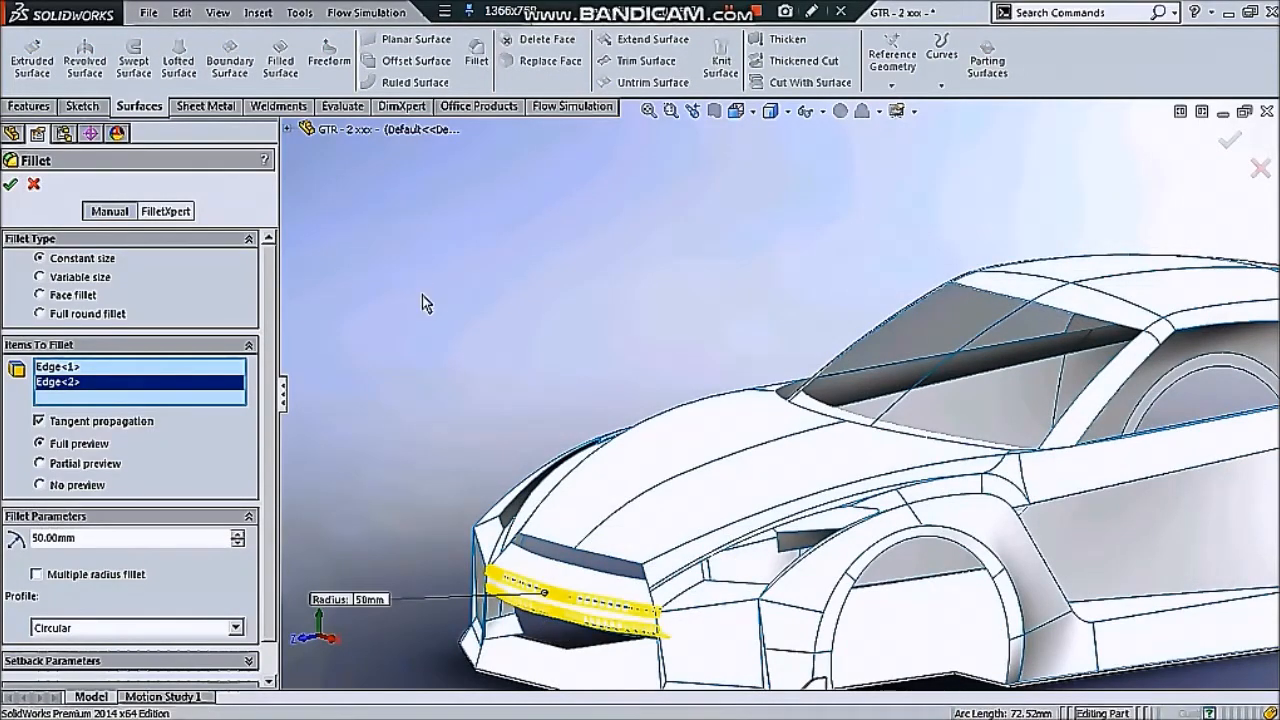
pyautogui.press('Return')
# Knit the side skirt and front wheel arch surfaces on one side of the car into one surface body
pyautogui.scroll(3, 463, 323)
pyautogui.scroll(-4, 597, 528)
pyautogui.moveTo(656, 536); pyautogui.dragTo(765, 450, button='middle')
pyautogui.scroll(-1, 886, 350)
pyautogui.moveTo(1000, 400); pyautogui.dragTo(790, 452, button='middle')
pyautogui.scroll(3, 946, 437)
pyautogui.moveTo(640, 470); pyautogui.dragTo(806, 406, button='middle')
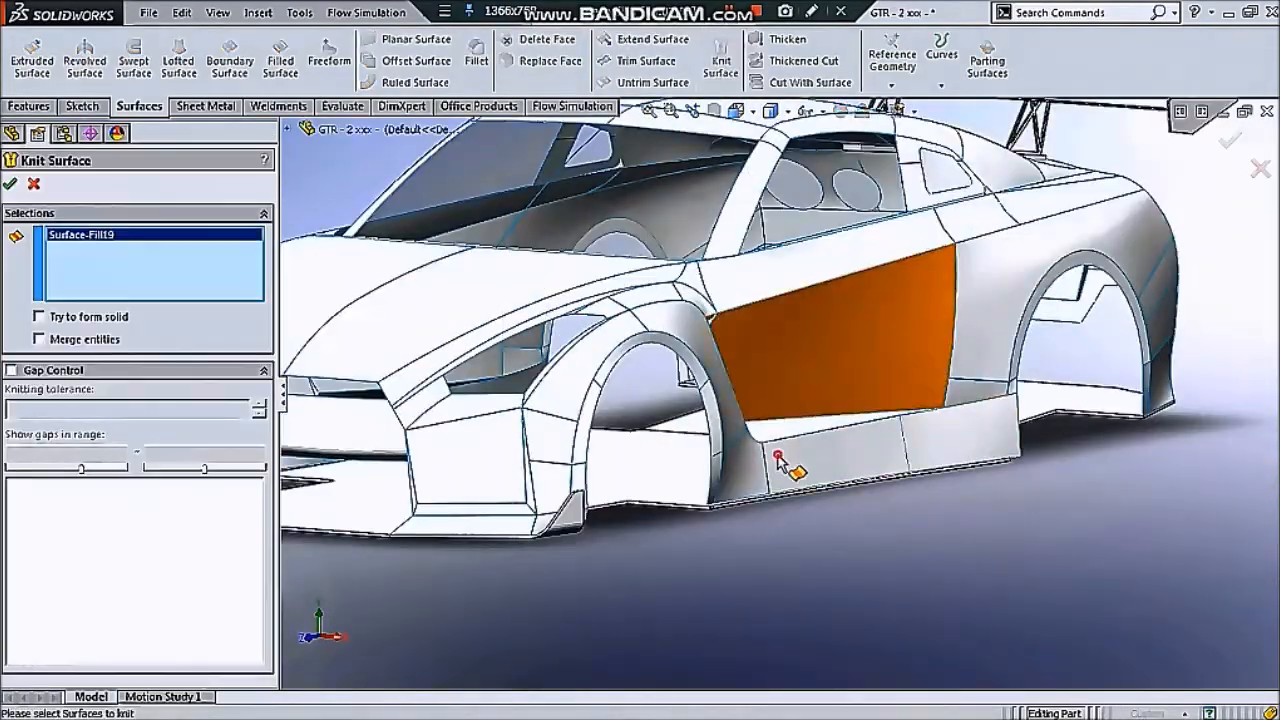
pyautogui.click(790, 410)
pyautogui.scroll(3, 500, 423)
pyautogui.moveTo(500, 423); pyautogui.dragTo(500, 400, button='middle')
pyautogui.click(500, 400)
pyautogui.scroll(-4, 475, 370)
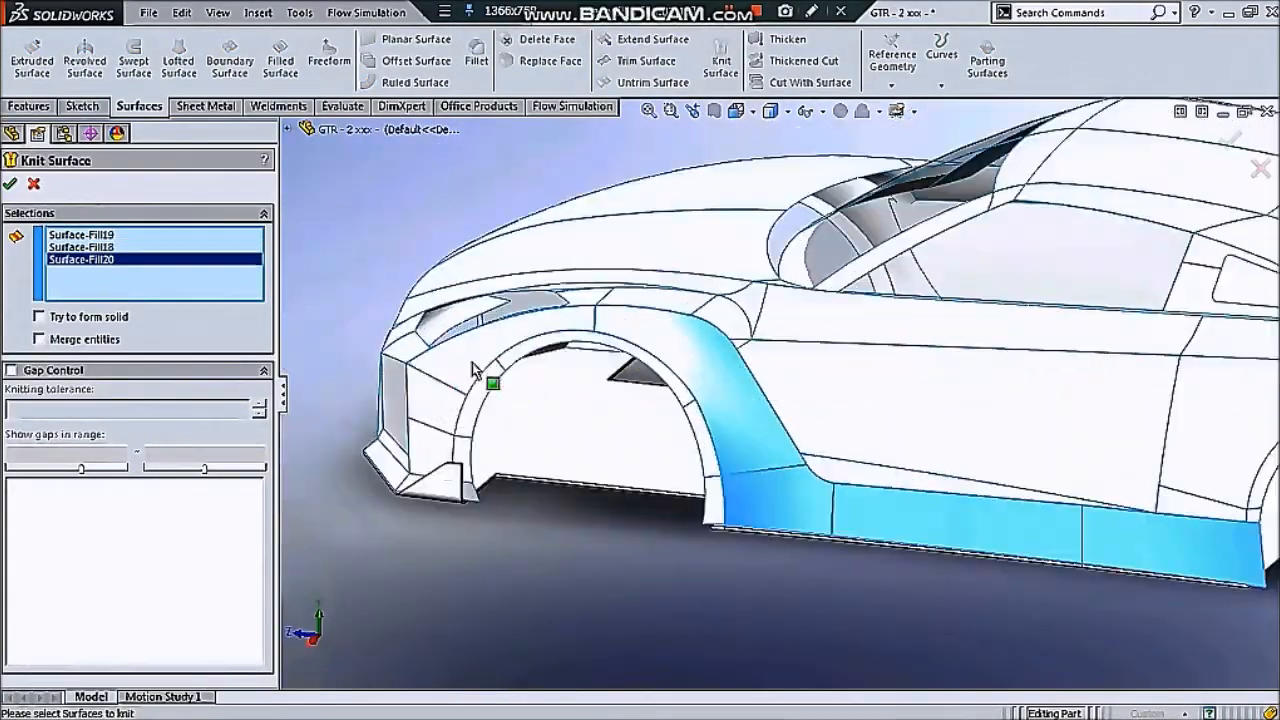
pyautogui.scroll(5, 440, 450)
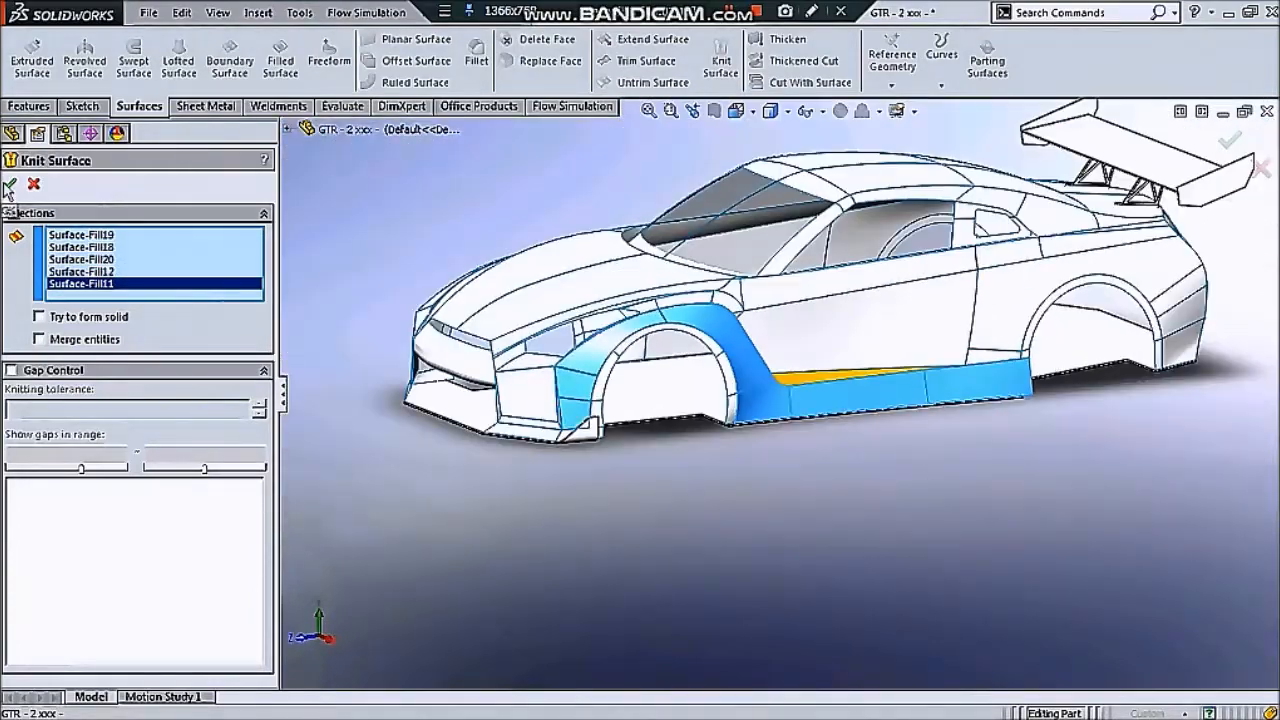
pyautogui.scroll(-5, 545, 420)
pyautogui.click(545, 420)
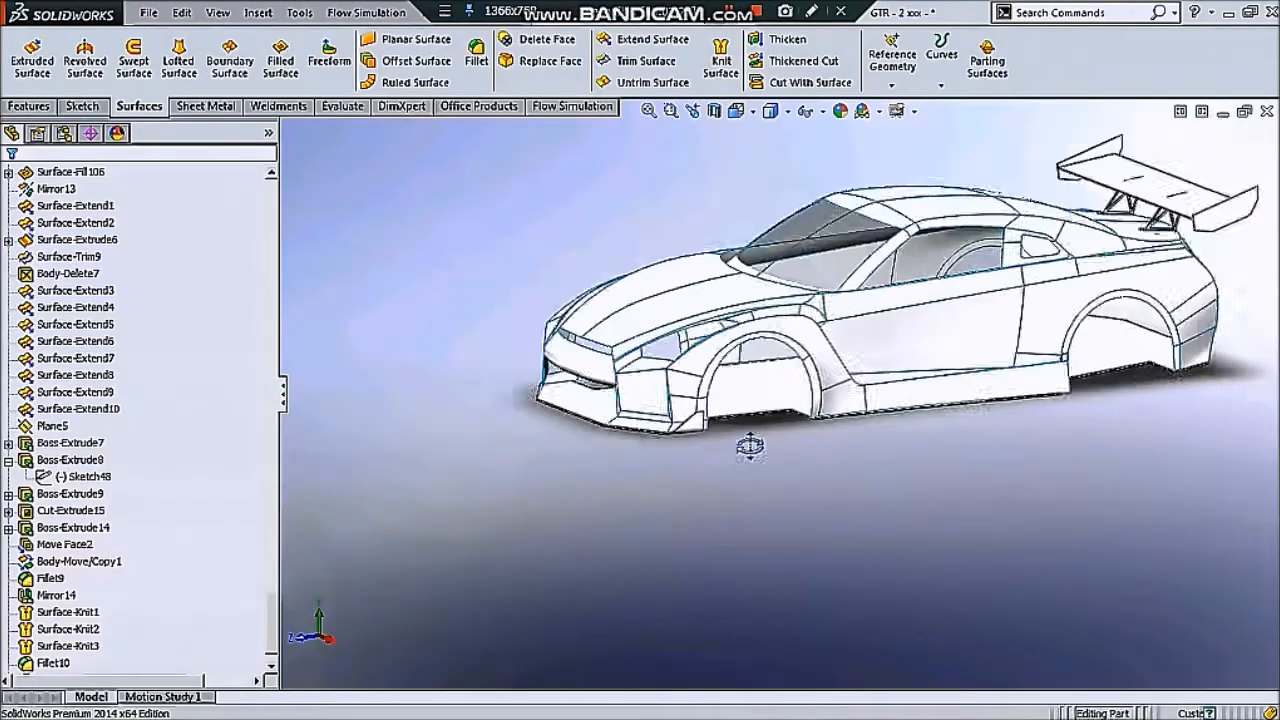
# Edit the side skirt and wheel arch knit and try to add the front bumper corner surfaces
pyautogui.scroll(-4, 720, 400)
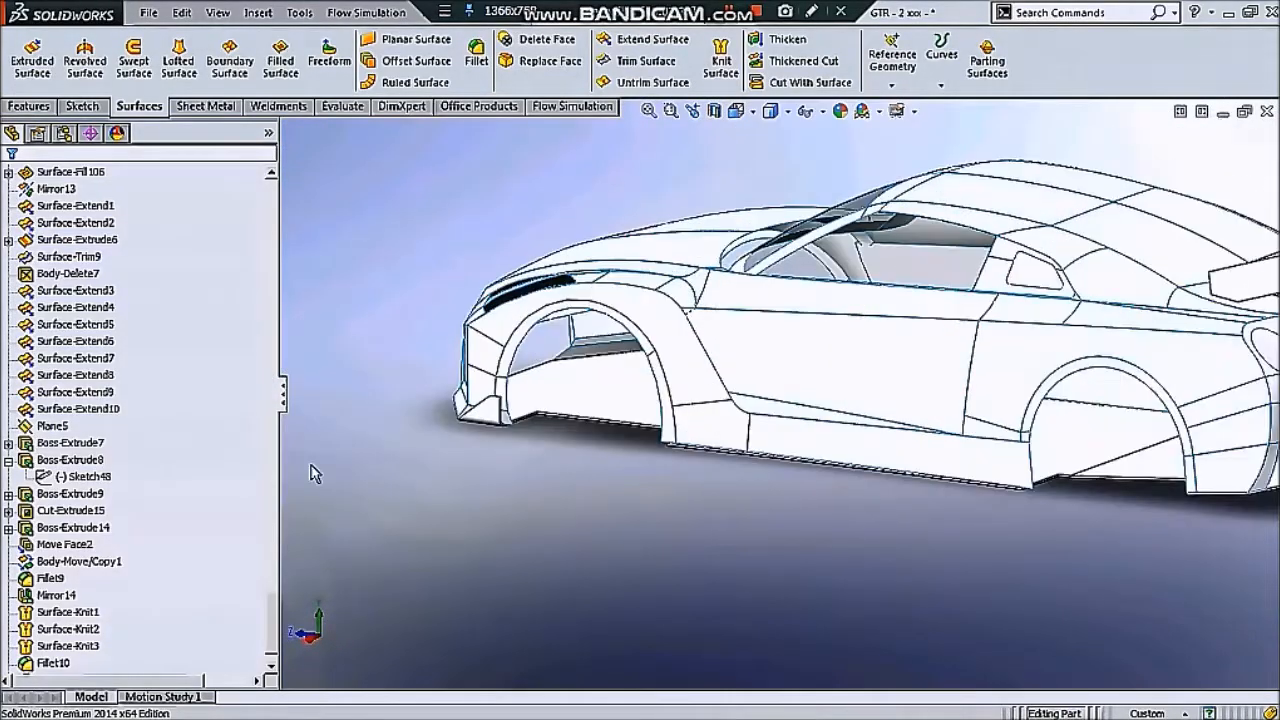
pyautogui.scroll(5, 310, 474)
pyautogui.click(67, 663)
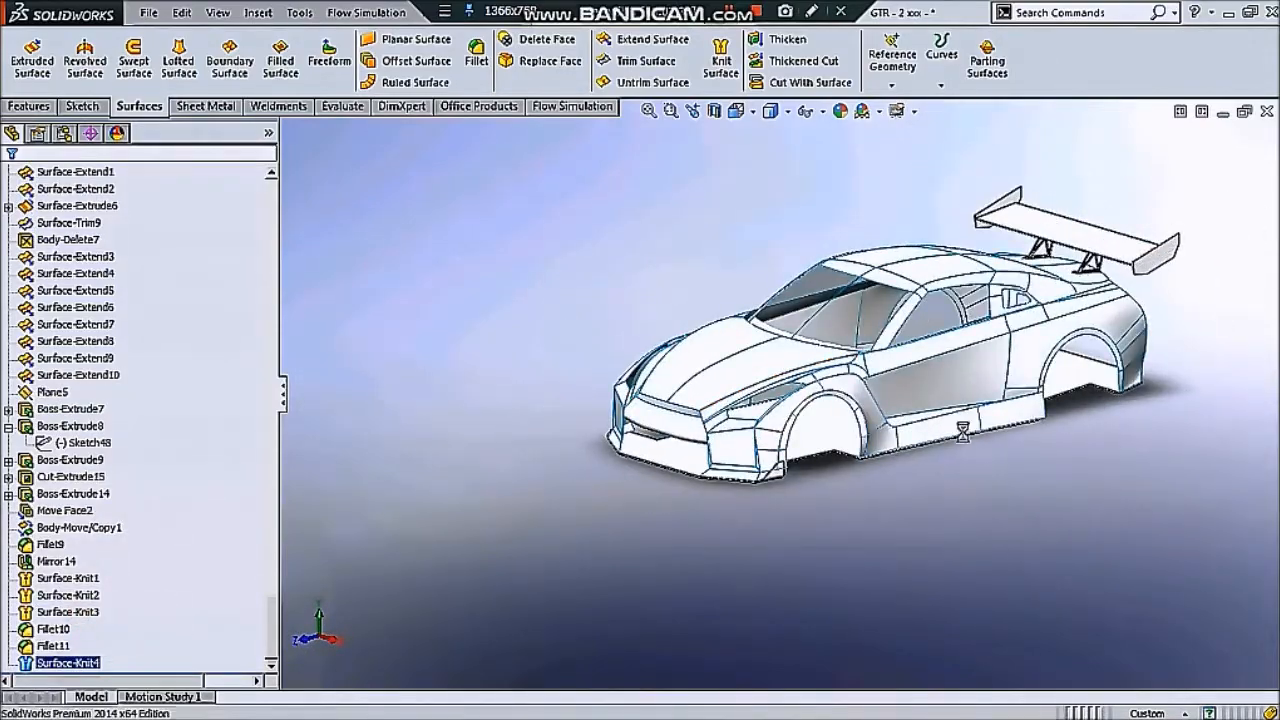
pyautogui.scroll(-6, 585, 592)
pyautogui.moveTo(580, 640); pyautogui.dragTo(560, 610, button='middle')
pyautogui.click(540, 567)
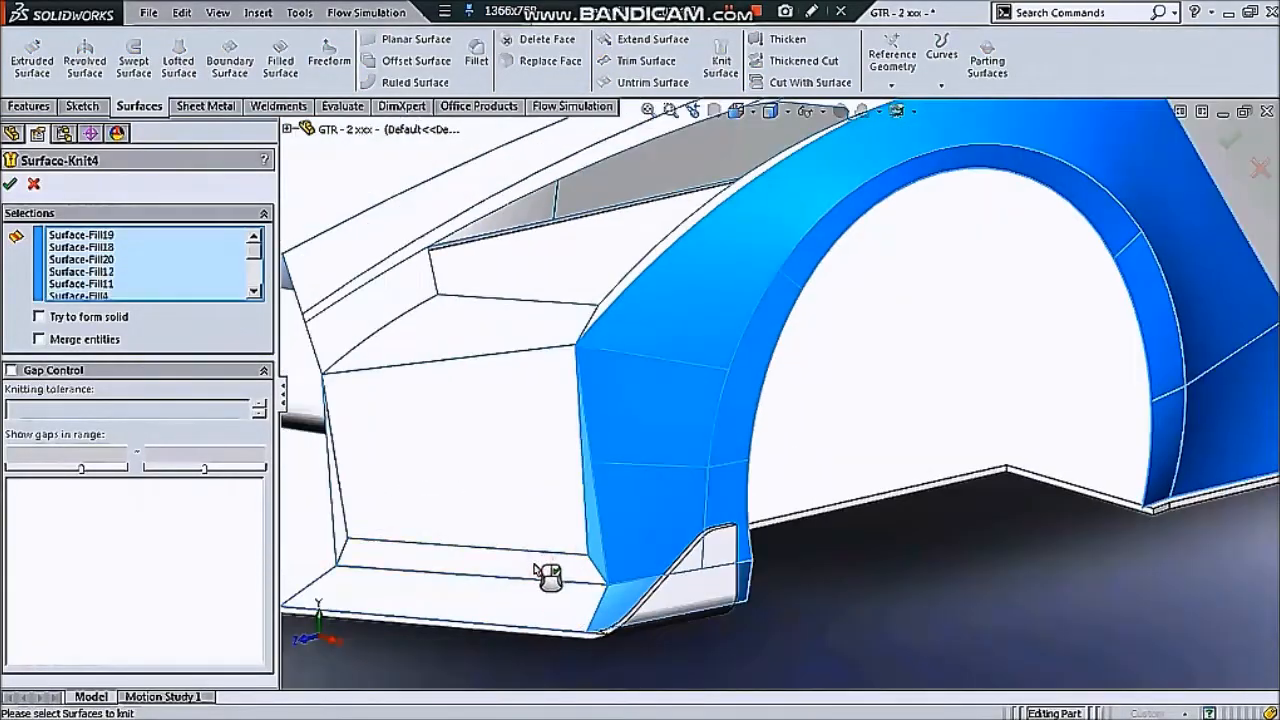
pyautogui.moveTo(540, 567); pyautogui.dragTo(591, 577, button='middle')
pyautogui.click(630, 541)
pyautogui.click(420, 522)
pyautogui.moveTo(420, 522); pyautogui.dragTo(337, 528, button='middle')
pyautogui.click(305, 530)
pyautogui.scroll(2, 640, 300)
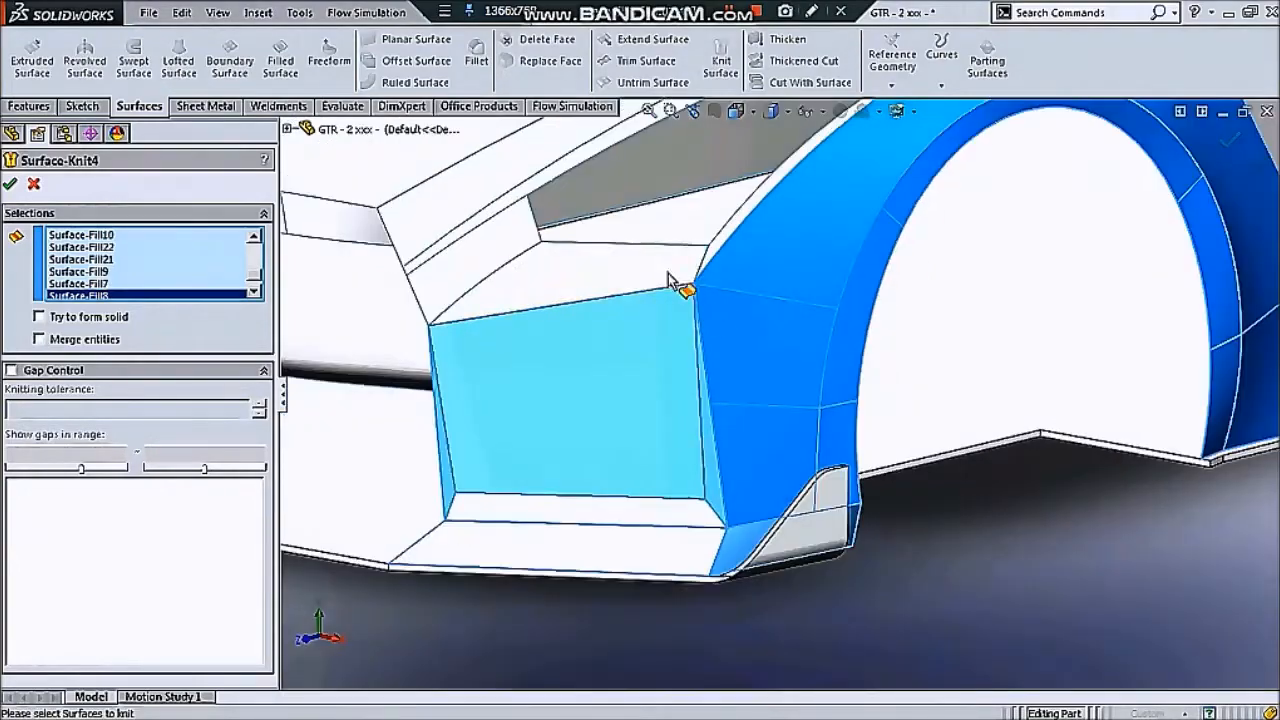
# Try to add the headlight surround and upper front fender surfaces to the same knit feature
pyautogui.click(675, 276)
pyautogui.moveTo(675, 276); pyautogui.dragTo(802, 290, button='middle')
pyautogui.click(731, 279)
pyautogui.scroll(-3, 803, 294)
pyautogui.click(836, 328)
pyautogui.click(775, 285)
pyautogui.click(668, 315)
pyautogui.click(631, 323)
pyautogui.moveTo(631, 323); pyautogui.dragTo(800, 335, button='middle')
pyautogui.click(729, 303)
pyautogui.click(862, 352)
pyautogui.moveTo(946, 369); pyautogui.dragTo(820, 390, button='middle')
pyautogui.scroll(5, 805, 360)
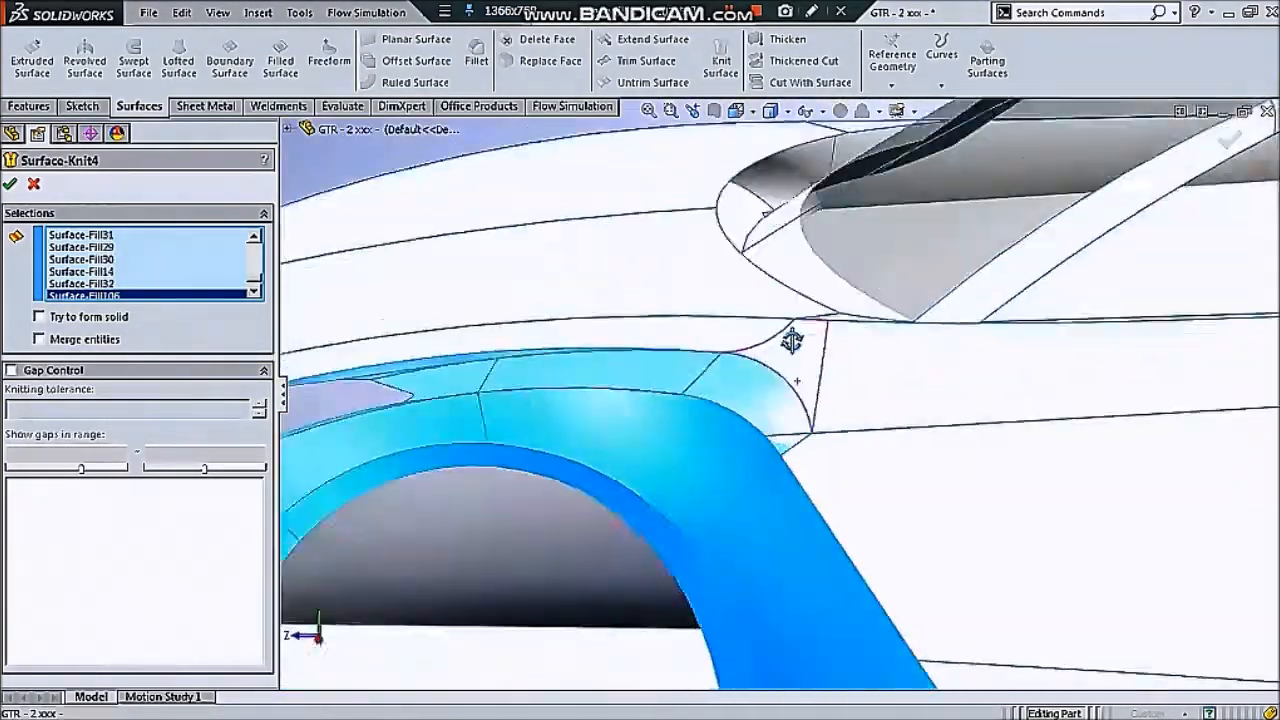
# Begin a new surface knit from the wheel arch knit and add the front bumper corner and headlight surround surfaces
pyautogui.scroll(-4, 800, 370)
pyautogui.click(728, 50)
pyautogui.scroll(4, 757, 400)
pyautogui.click(757, 400)
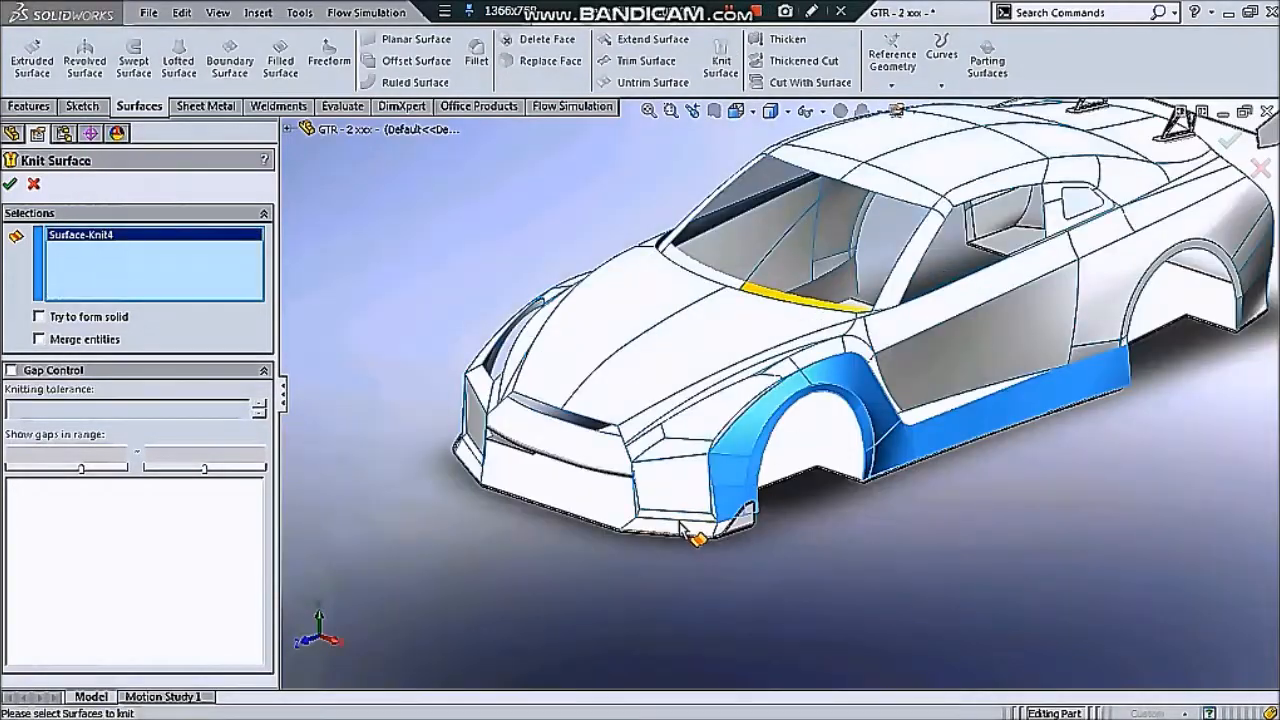
pyautogui.scroll(-5, 694, 535)
pyautogui.click(766, 492)
pyautogui.click(760, 465)
pyautogui.click(478, 384)
pyautogui.click(560, 350)
pyautogui.scroll(3, 600, 330)
pyautogui.click(671, 278)
pyautogui.click(829, 232)
# Add the door, beltline and rear wheel arch surfaces to the knit selection
pyautogui.moveTo(909, 294); pyautogui.dragTo(840, 300, button='middle')
pyautogui.scroll(-4, 770, 285)
pyautogui.click(754, 285)
pyautogui.scroll(4, 756, 280)
pyautogui.click(755, 235)
pyautogui.moveTo(766, 243); pyautogui.dragTo(900, 370, button='middle')
pyautogui.scroll(-3, 994, 448)
pyautogui.click(932, 360)
pyautogui.scroll(4, 930, 365)
pyautogui.scroll(-5, 1137, 466)
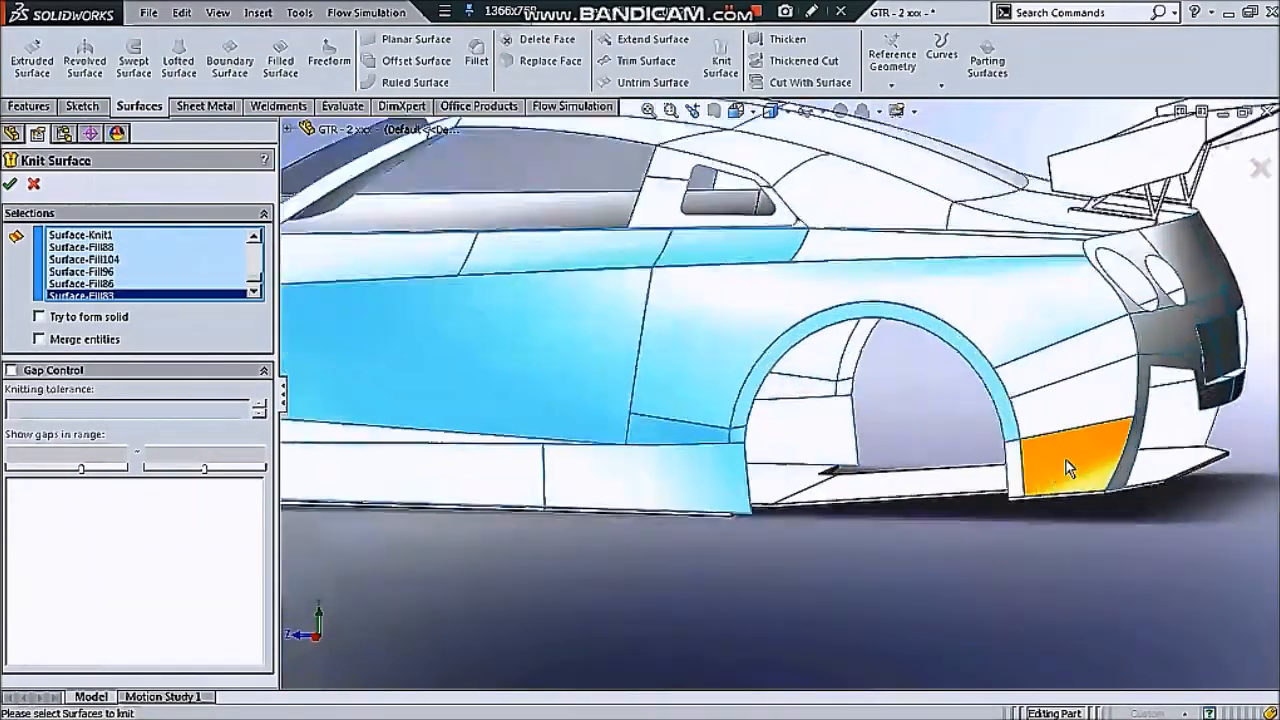
# Add the lower rear quarter surfaces behind the rear wheel to the knit selection
pyautogui.scroll(-2, 1068, 468)
pyautogui.click(1068, 468)
pyautogui.click(962, 465)
pyautogui.click(1035, 372)
pyautogui.scroll(4, 990, 375)
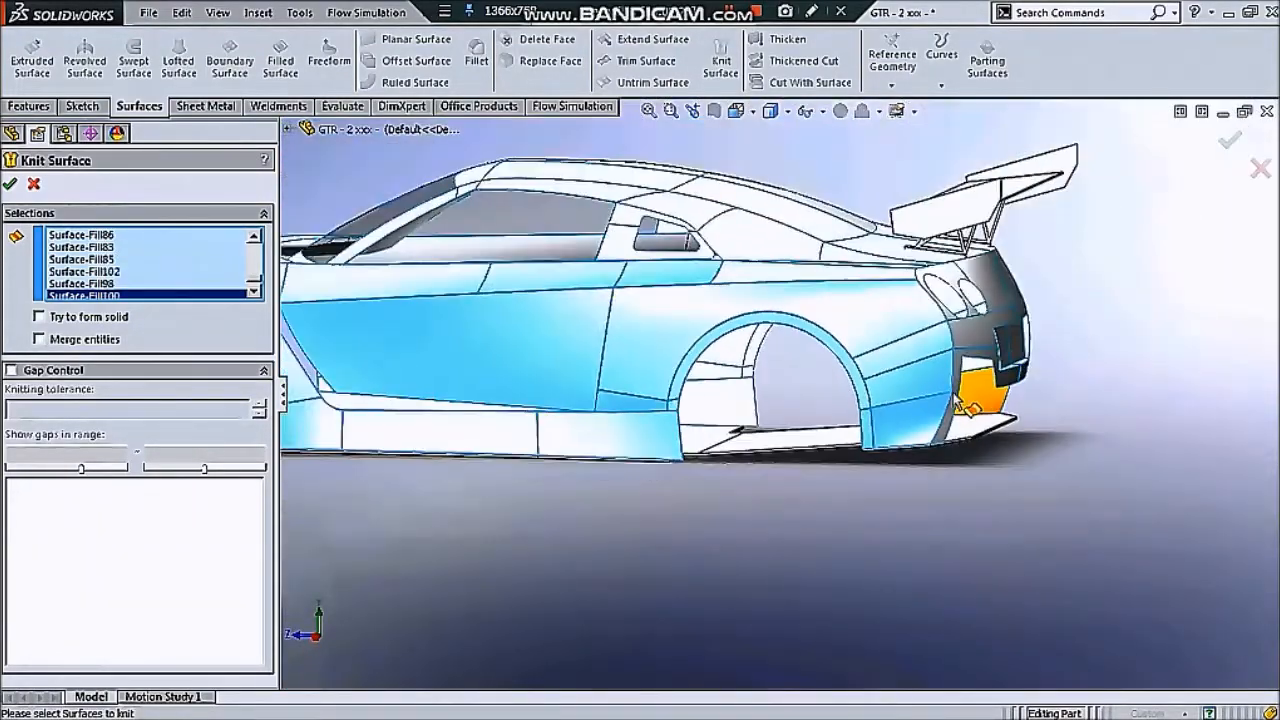
# Add the rear fascia surfaces around the two round taillight openings to the knit selection
pyautogui.moveTo(966, 397); pyautogui.dragTo(777, 400, button='middle')
pyautogui.scroll(-2, 765, 400)
pyautogui.click(698, 426)
pyautogui.click(748, 305)
pyautogui.scroll(-5, 792, 300)
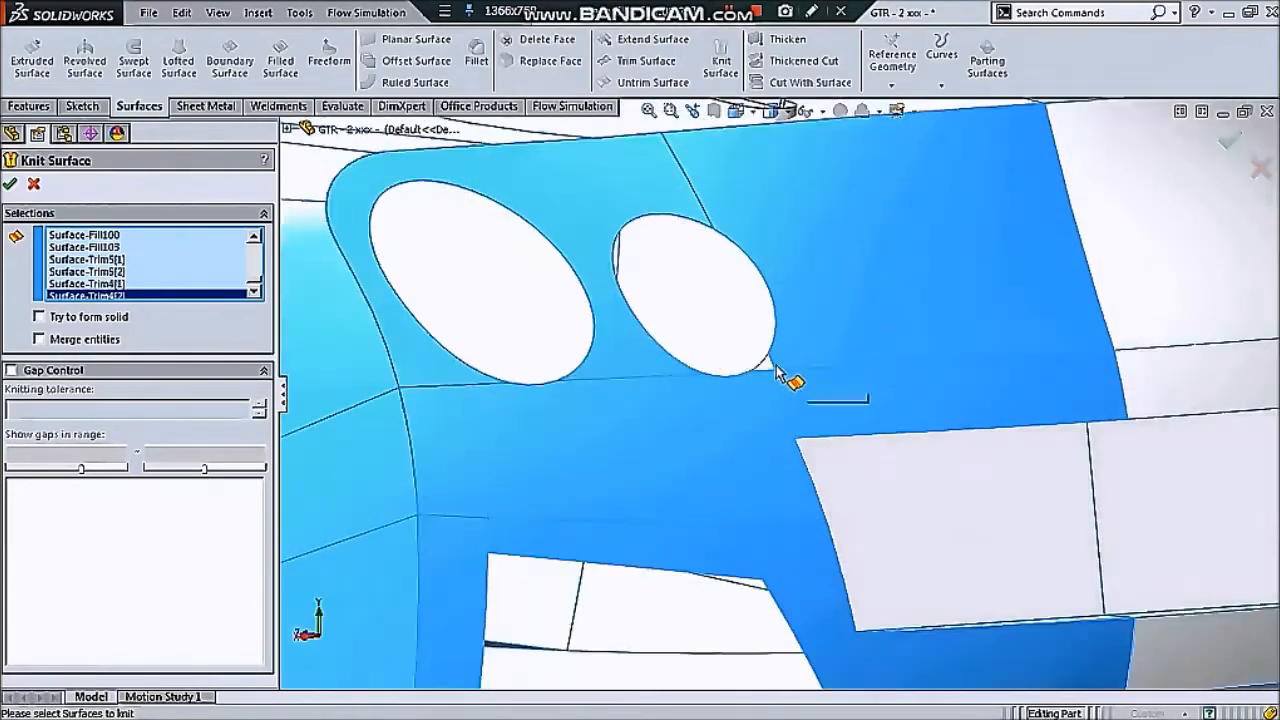
pyautogui.click(770, 364)
pyautogui.scroll(4, 783, 388)
# Add the roof side rail and side window surround surfaces to the knit selection
pyautogui.moveTo(737, 431); pyautogui.dragTo(835, 352, button='middle')
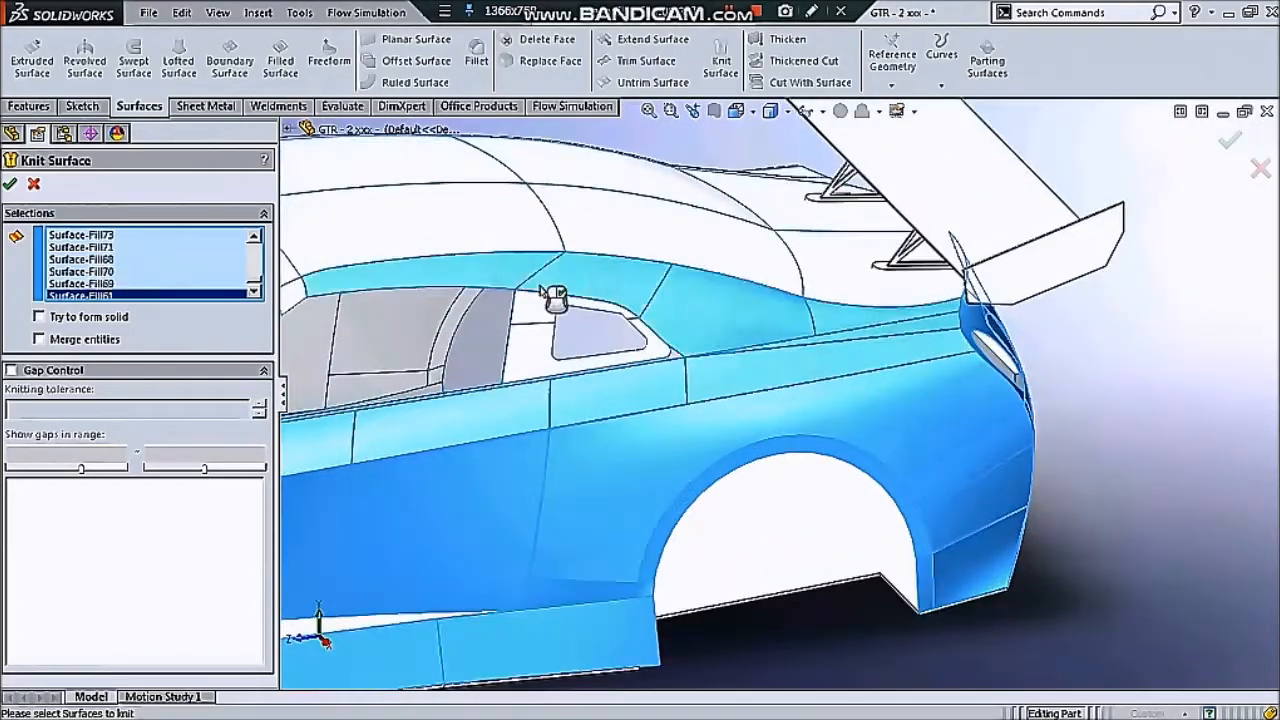
pyautogui.scroll(2, 541, 291)
pyautogui.click(436, 340)
pyautogui.click(415, 354)
pyautogui.moveTo(417, 358); pyautogui.dragTo(500, 550, button='middle')
pyautogui.scroll(-5, 543, 451)
pyautogui.click(550, 460)
pyautogui.click(555, 485)
# Add the remaining roof and hood surfaces on the same side of the car to the knit selection
pyautogui.scroll(5, 555, 485)
pyautogui.scroll(-3, 764, 494)
pyautogui.click(785, 440)
pyautogui.scroll(2, 785, 440)
pyautogui.click(511, 545)
pyautogui.scroll(4, 500, 550)
pyautogui.scroll(-4, 515, 340)
pyautogui.click(604, 436)
pyautogui.click(615, 404)
pyautogui.click(715, 360)
pyautogui.click(925, 400)
# Add the recessed rear panel surfaces beside the taillights to the knit selection
pyautogui.moveTo(925, 400); pyautogui.dragTo(800, 360, button='middle')
pyautogui.scroll(-3, 1120, 500)
pyautogui.click(1014, 471)
pyautogui.moveTo(1014, 471); pyautogui.dragTo(870, 430, button='middle')
pyautogui.scroll(-4, 845, 449)
pyautogui.click(730, 440)
pyautogui.click(855, 418)
pyautogui.scroll(2, 880, 430)
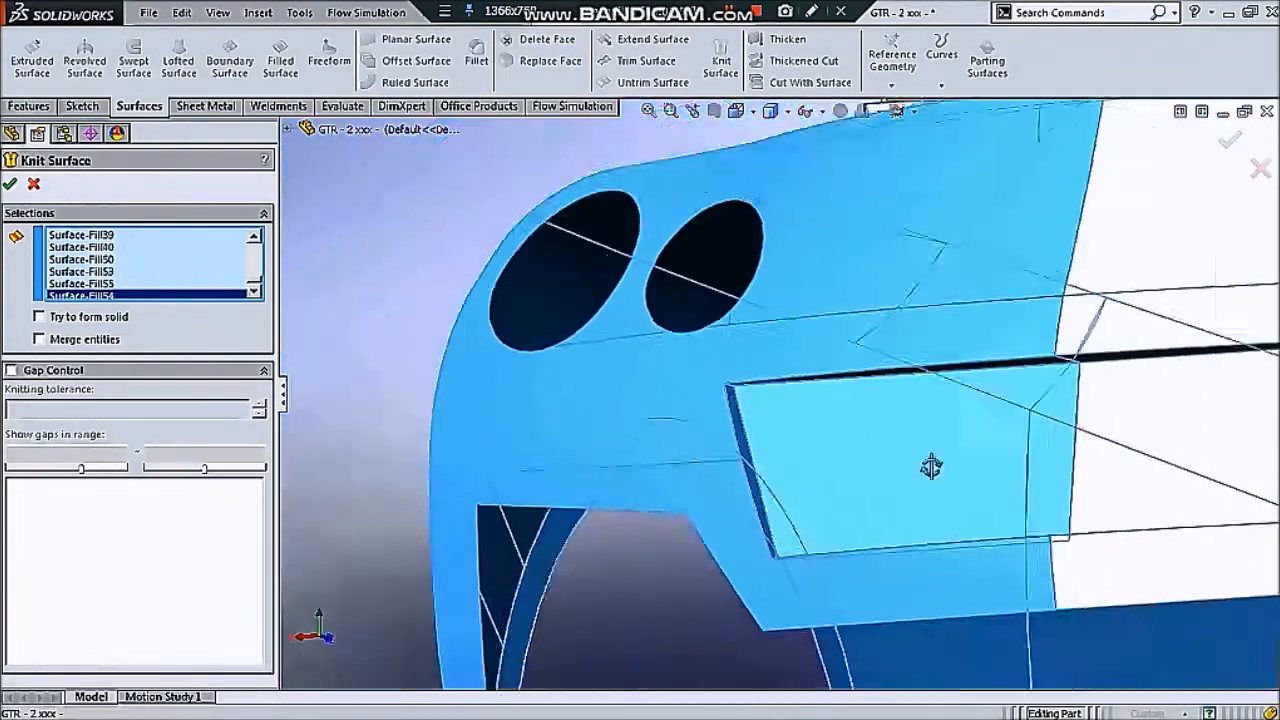
# Add the remaining surface below the recessed rear panel and complete the half-body knit
pyautogui.moveTo(931, 467); pyautogui.dragTo(962, 540, button='middle')
pyautogui.click(971, 577)
pyautogui.scroll(5, 971, 560)
pyautogui.moveTo(850, 510); pyautogui.dragTo(1003, 471, button='middle')
pyautogui.scroll(4, 800, 480)
pyautogui.moveTo(560, 485); pyautogui.dragTo(730, 490, button='middle')
pyautogui.scroll(-4, 457, 391)
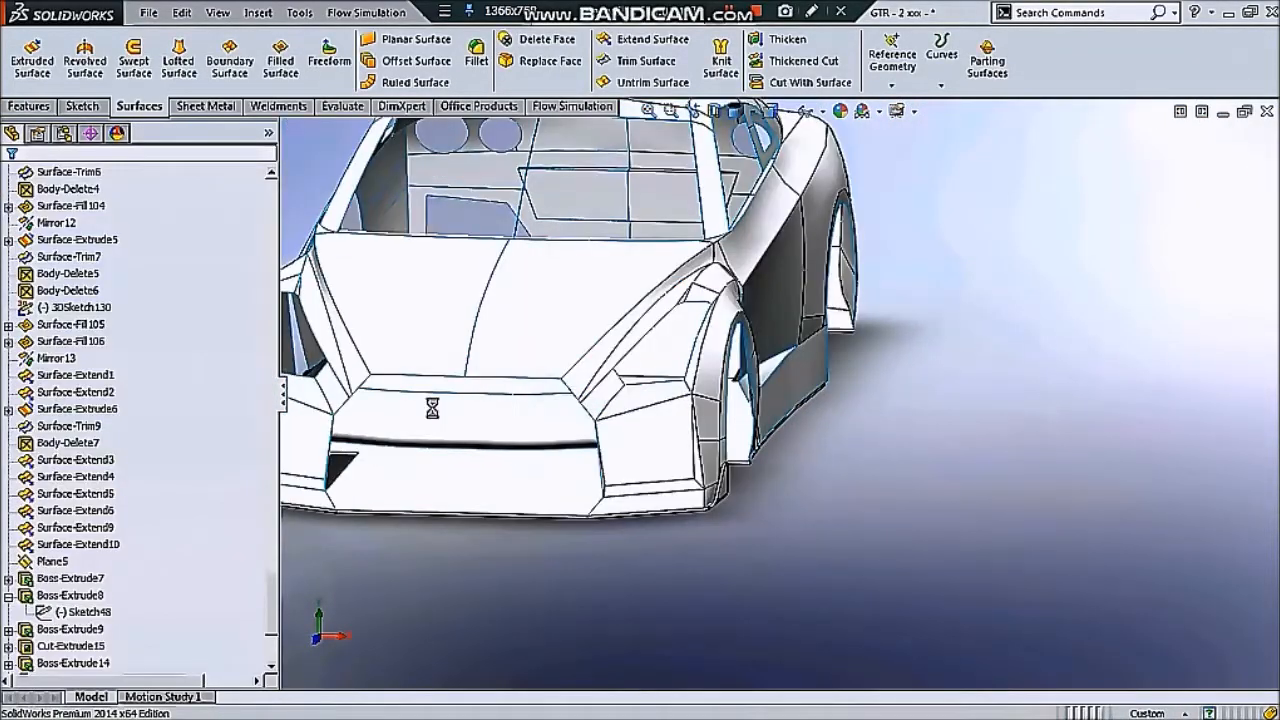
# Examine the knitted half body around the door, sill and front fender for surfaces left out of the knit
pyautogui.scroll(3, 432, 408)
pyautogui.moveTo(720, 380); pyautogui.dragTo(740, 400, button='middle')
pyautogui.scroll(4, 583, 374)
pyautogui.scroll(-8, 865, 400)
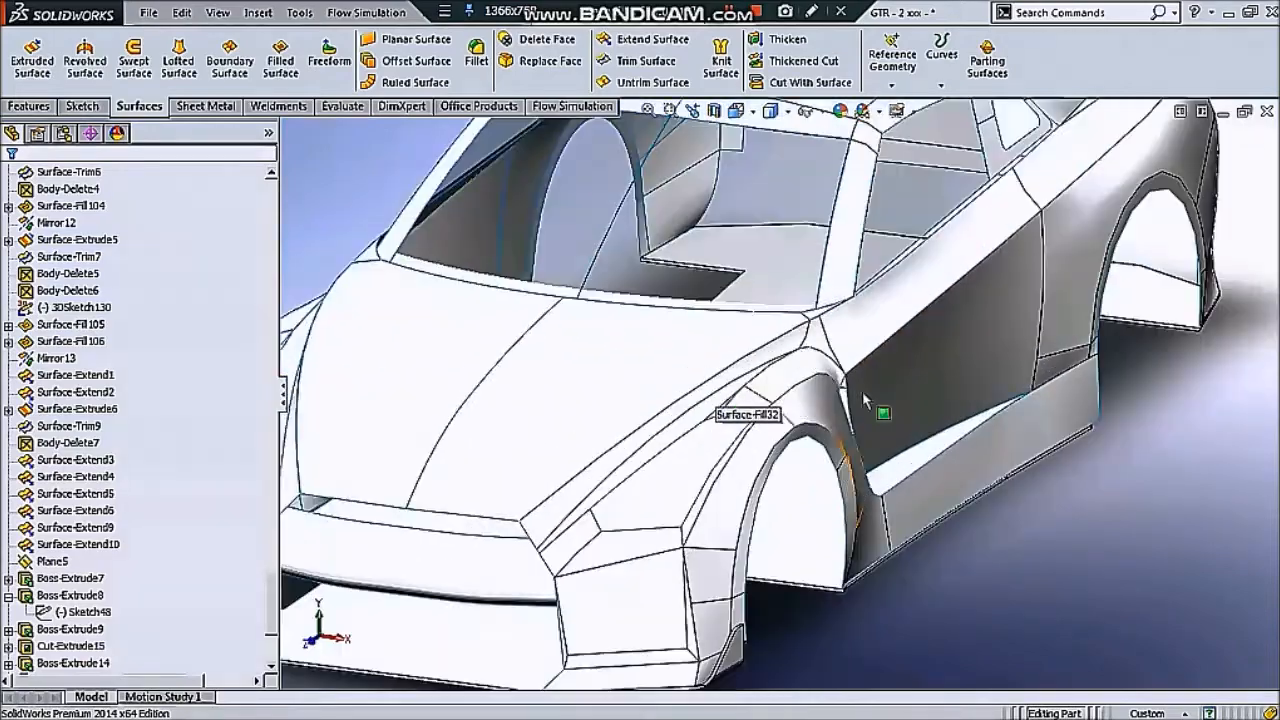
pyautogui.click(938, 446)
pyautogui.click(963, 384)
pyautogui.scroll(5, 903, 430)
pyautogui.scroll(-7, 186, 503)
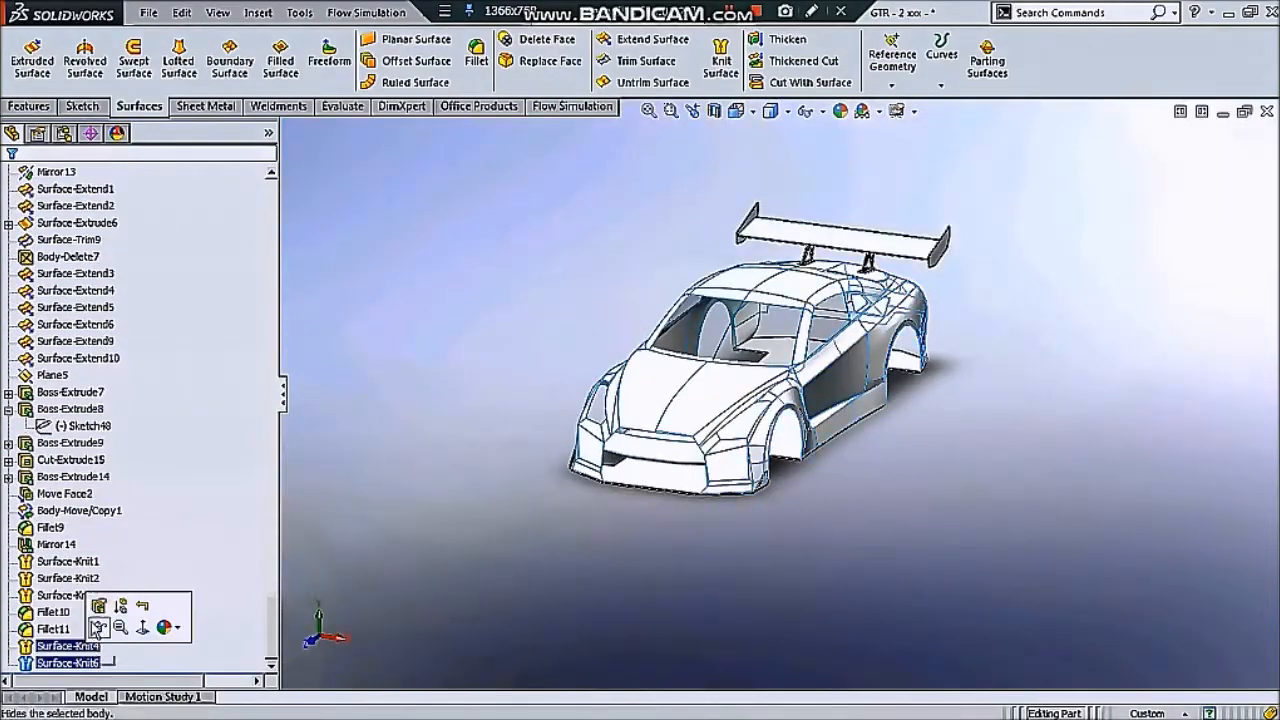
# Edit the half-body knit to include the missing surfaces, including the sliver above the side skirt, and rebuild it
pyautogui.scroll(-6, 800, 470)
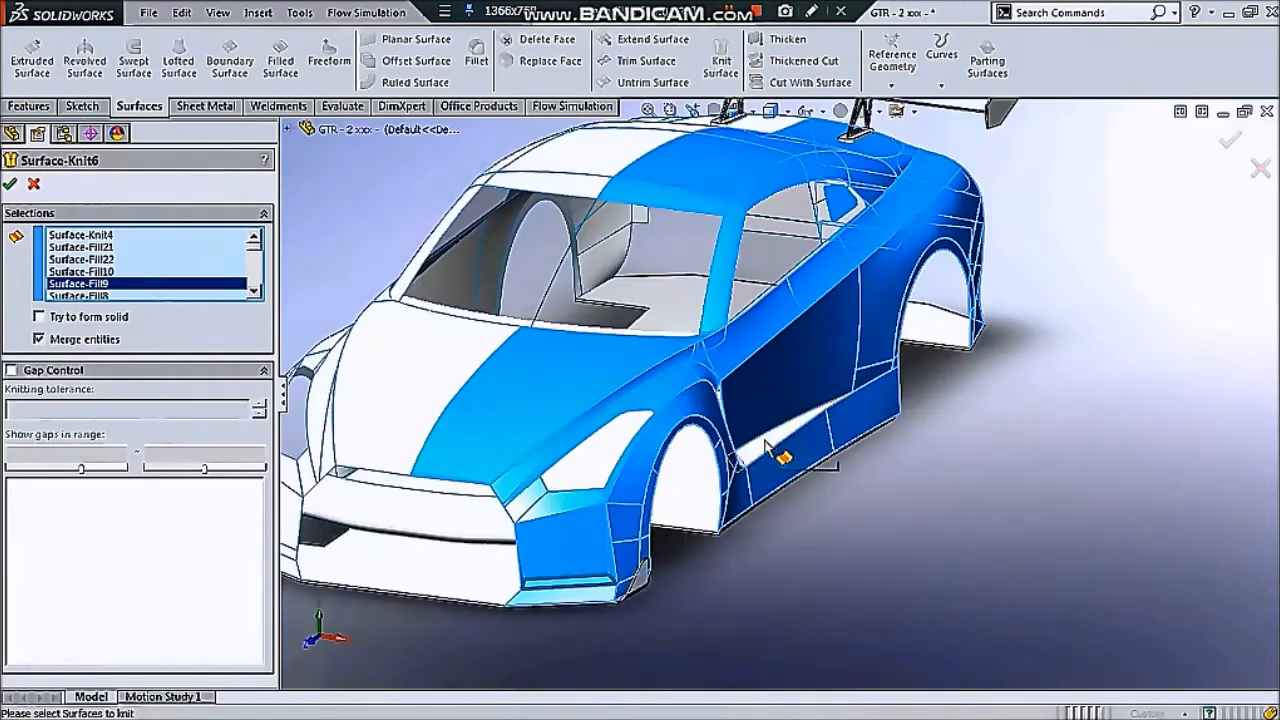
pyautogui.moveTo(800, 470); pyautogui.dragTo(890, 470, button='middle')
pyautogui.scroll(2, 723, 523)
pyautogui.click(723, 523)
pyautogui.moveTo(650, 535); pyautogui.dragTo(630, 600, button='middle')
pyautogui.click(620, 637)
pyautogui.scroll(3, 780, 440)
pyautogui.moveTo(820, 430); pyautogui.dragTo(674, 347, button='middle')
pyautogui.scroll(-4, 683, 440)
pyautogui.click(683, 458)
pyautogui.moveTo(683, 458); pyautogui.dragTo(960, 440, button='middle')
pyautogui.click(960, 440)
pyautogui.scroll(5, 886, 423)
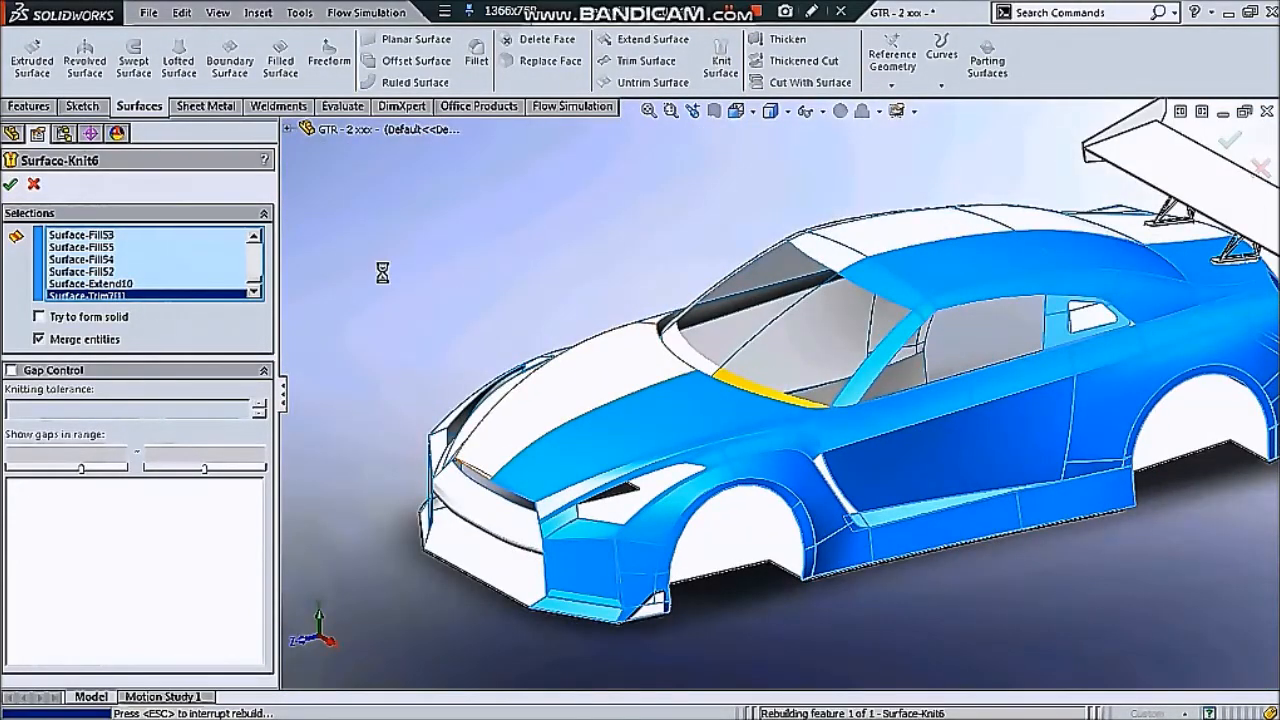
pyautogui.moveTo(1040, 370); pyautogui.dragTo(845, 420, button='middle')
pyautogui.scroll(-2, 830, 431)
pyautogui.scroll(5, 830, 431)
pyautogui.click(657, 241)
pyautogui.moveTo(700, 330); pyautogui.dragTo(849, 325, button='middle')
pyautogui.click(30, 106)
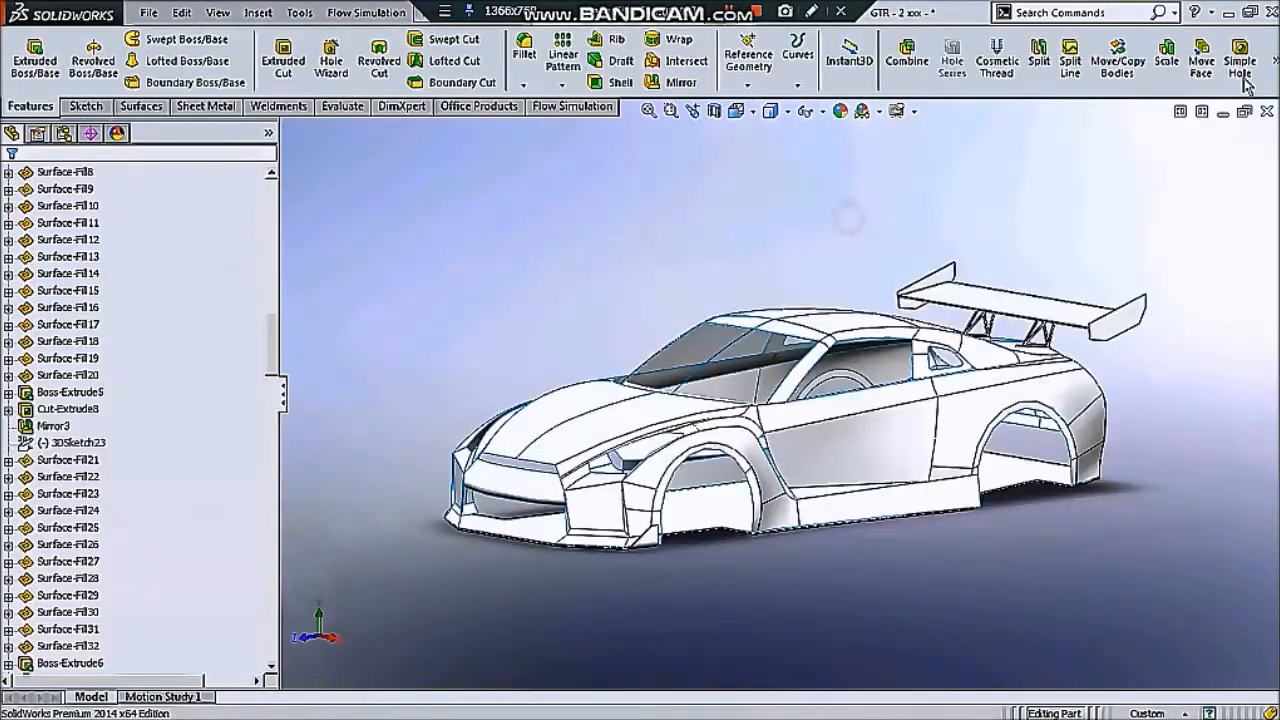
pyautogui.click(1275, 61)
pyautogui.click(1215, 120)
# Select the Mirror6 feature that forms the opposite body half and try to delete it
pyautogui.moveTo(620, 400); pyautogui.dragTo(731, 450, button='middle')
pyautogui.click(731, 465)
pyautogui.rightClick(731, 465)
pyautogui.scroll(-8, 120, 560)
pyautogui.click(53, 663)
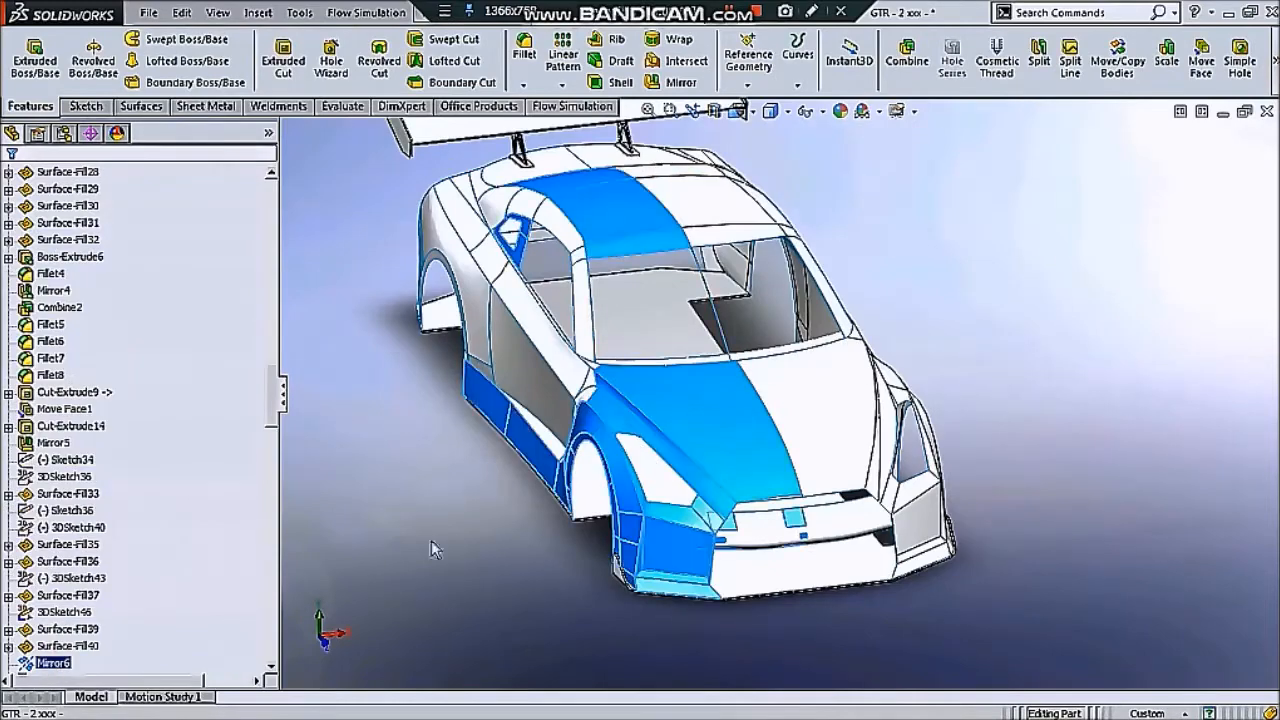
pyautogui.moveTo(600, 485); pyautogui.dragTo(737, 431, button='middle')
pyautogui.scroll(-1, 737, 431)
pyautogui.press('Delete')
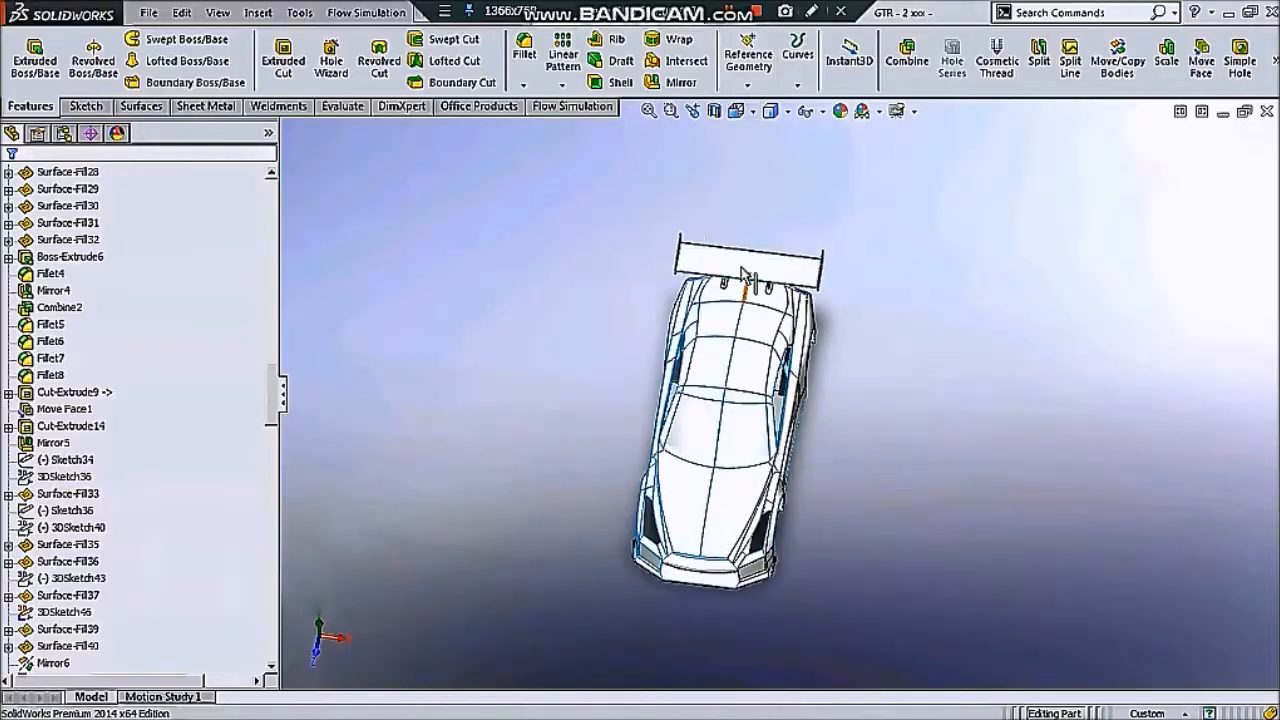
# Start deleting bodies with the car in plan view and box-select the bodies of the mirrored half
pyautogui.click(744, 262)
pyautogui.click(880, 204)
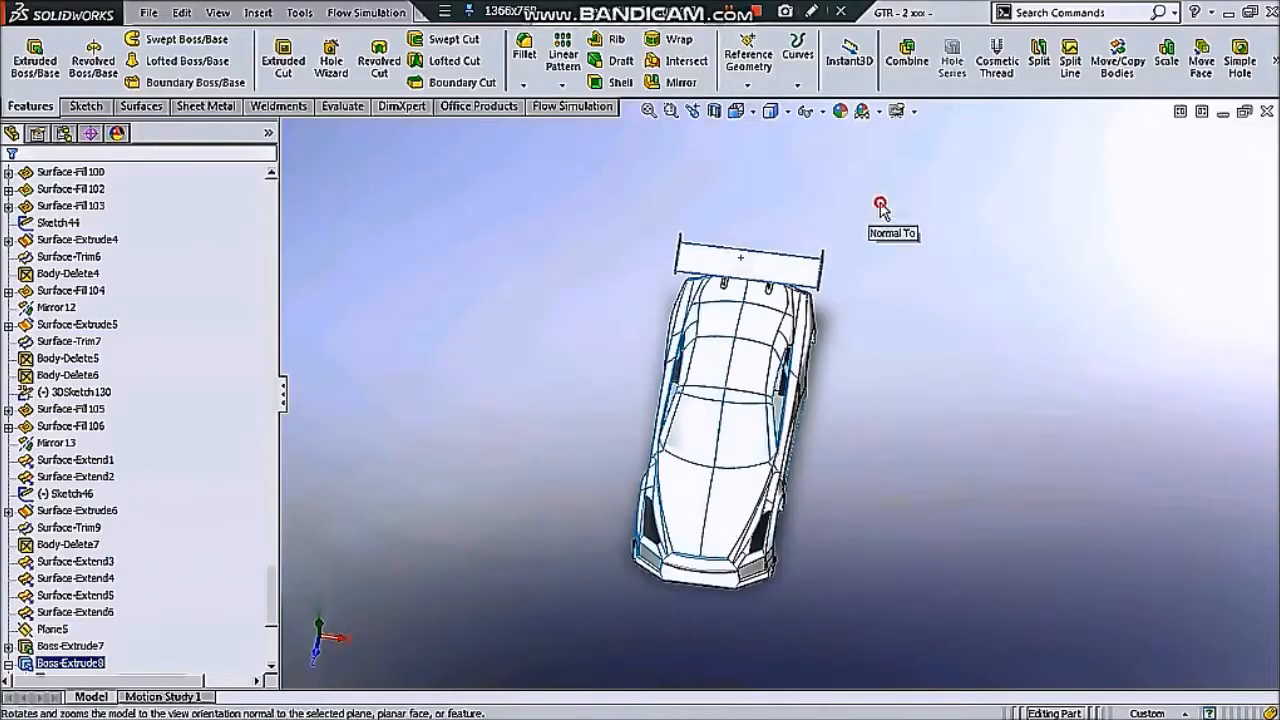
pyautogui.click(944, 302)
pyautogui.click(1245, 130)
pyautogui.moveTo(581, 165); pyautogui.dragTo(766, 635)
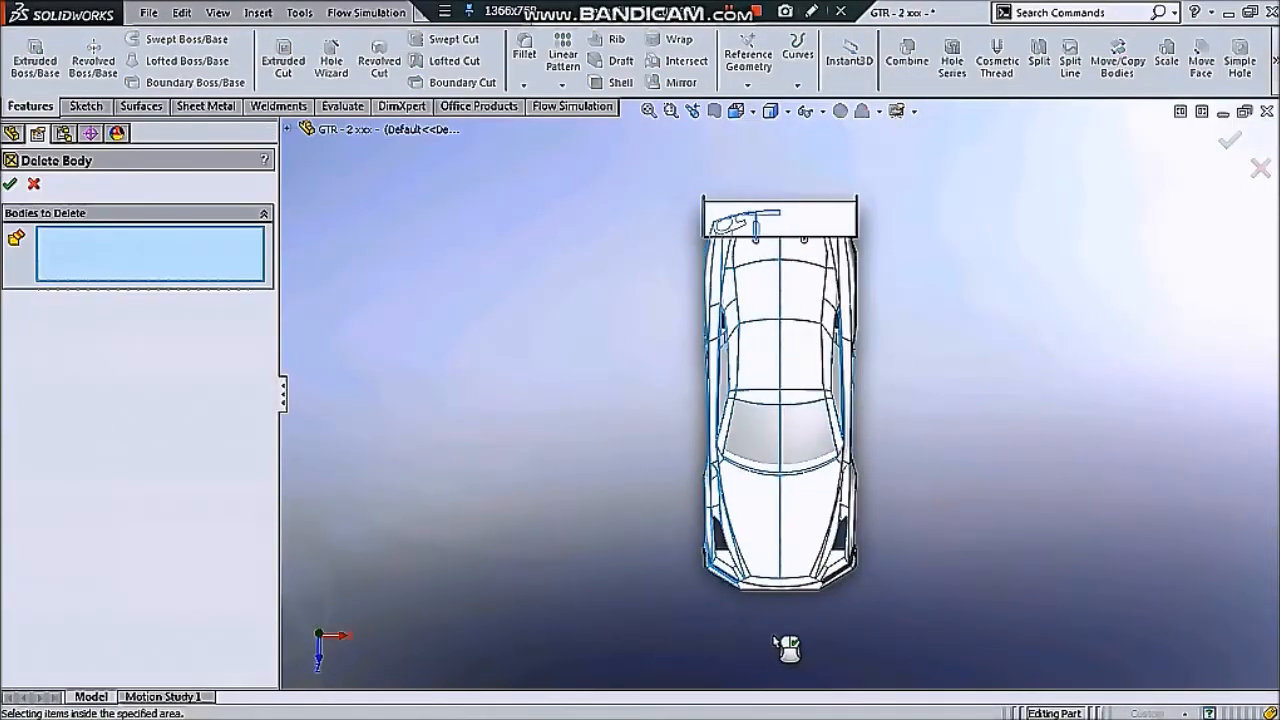
# Remove the rear spoiler's support bodies from the selection and delete the remaining mirrored-half bodies
pyautogui.moveTo(745, 569); pyautogui.dragTo(930, 400, button='middle')
pyautogui.scroll(-2, 930, 400)
pyautogui.scroll(-6, 360, 355)
pyautogui.scroll(1, 500, 350)
pyautogui.click(540, 357)
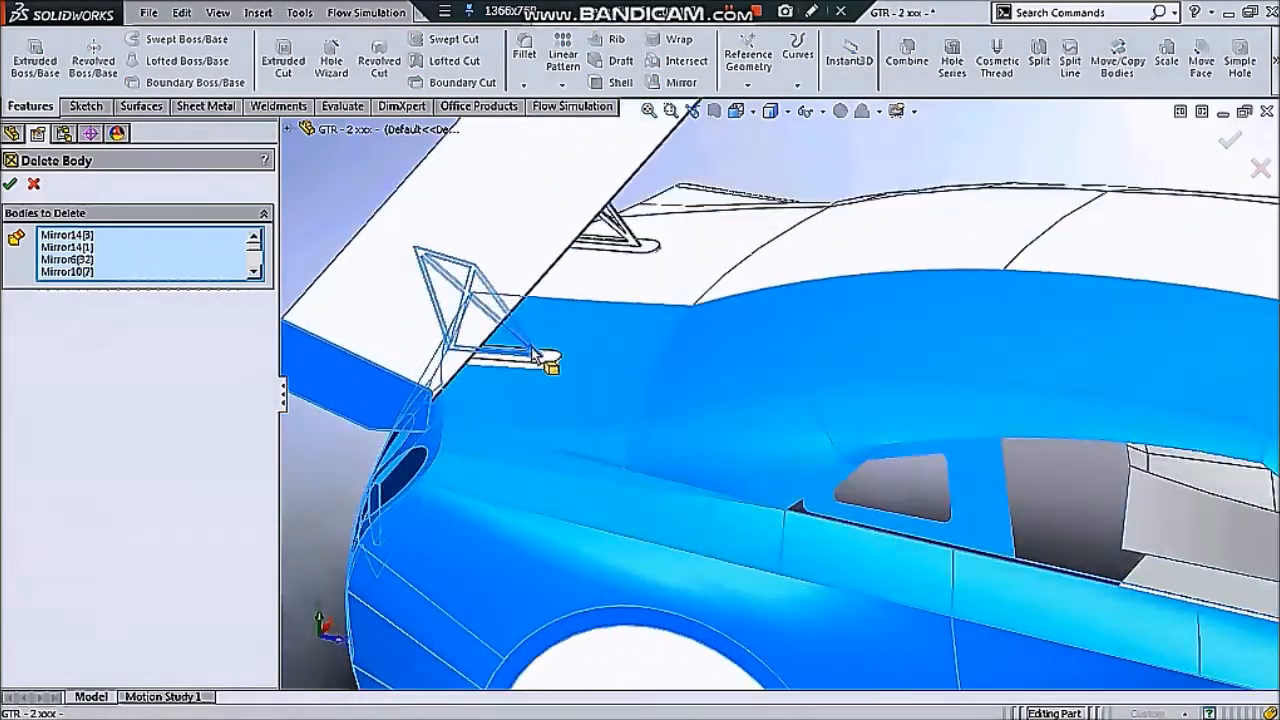
pyautogui.scroll(3, 548, 380)
pyautogui.click(556, 396)
pyautogui.moveTo(593, 415); pyautogui.dragTo(737, 533, button='middle')
pyautogui.scroll(1, 737, 533)
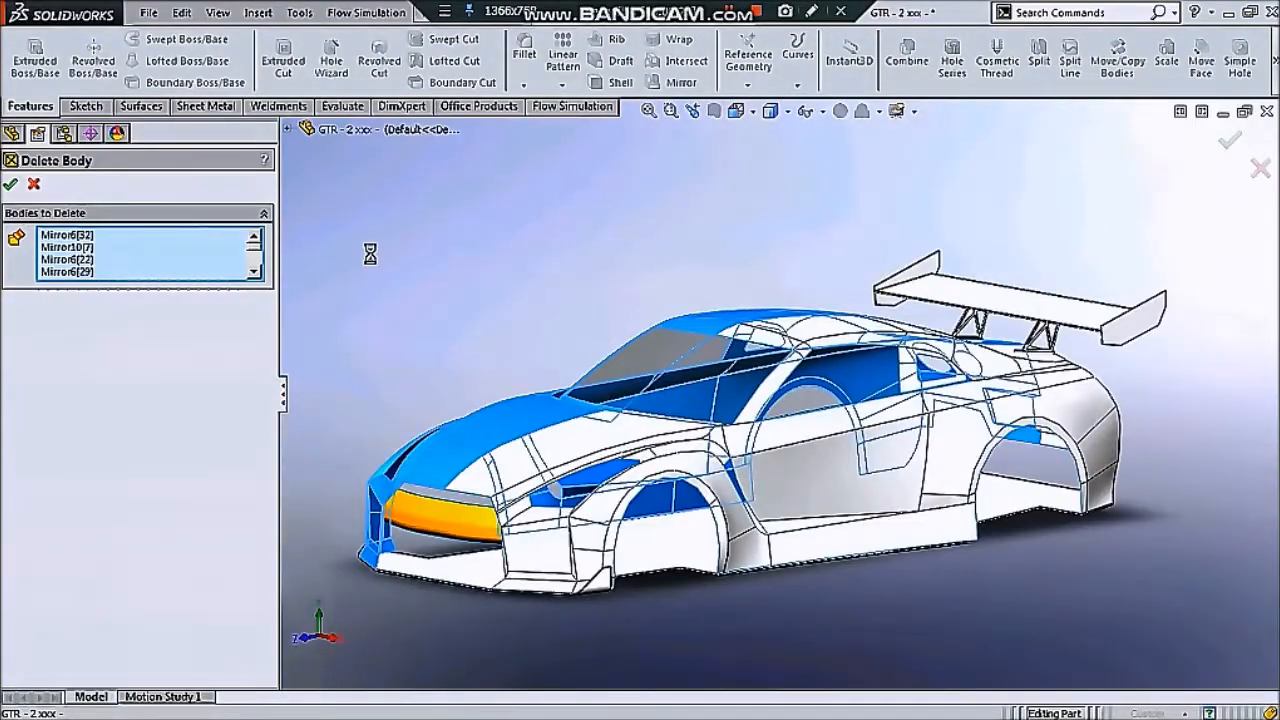
# Examine the remaining half body from several angles, especially around the front fender and wheel arch
pyautogui.scroll(2, 560, 340)
pyautogui.moveTo(560, 340); pyautogui.dragTo(929, 434, button='middle')
pyautogui.scroll(-5, 792, 475)
pyautogui.scroll(5, 792, 475)
pyautogui.moveTo(792, 475); pyautogui.dragTo(880, 470, button='middle')
pyautogui.scroll(-4, 457, 443)
pyautogui.scroll(-4, 700, 378)
pyautogui.moveTo(700, 378); pyautogui.dragTo(770, 530, button='middle')
pyautogui.scroll(3, 553, 486)
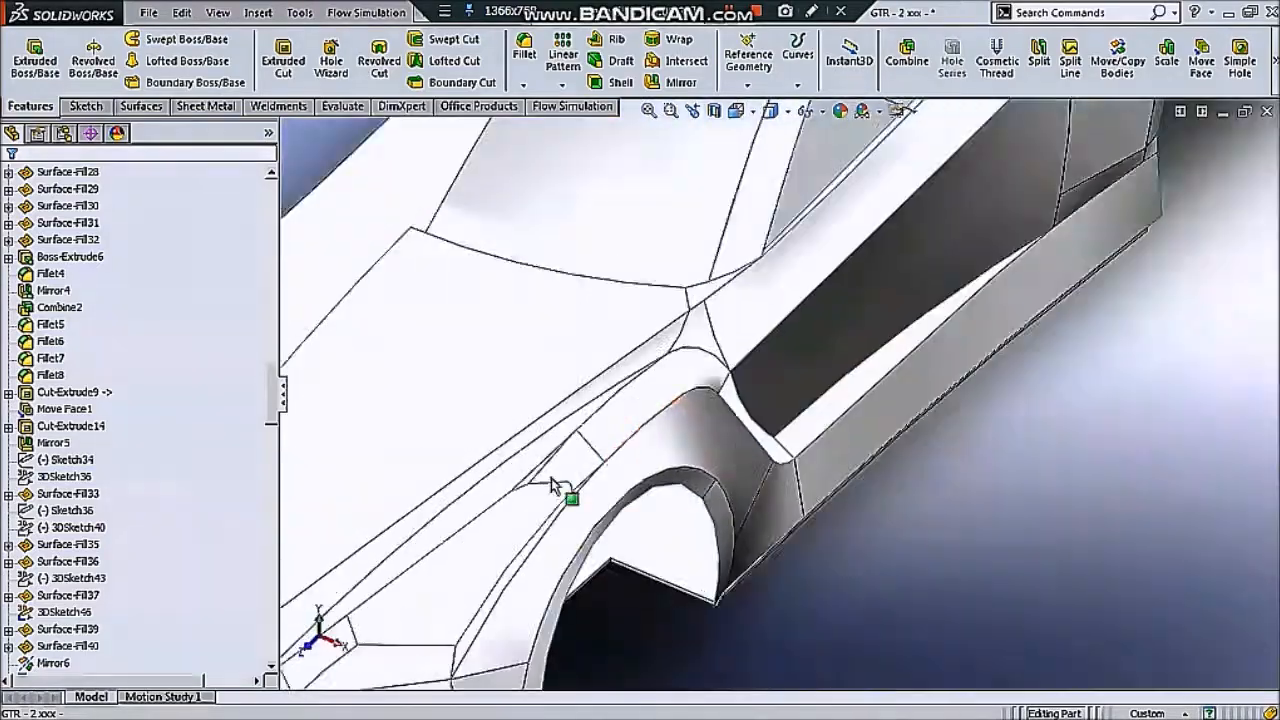
pyautogui.scroll(4, 704, 462)
# Start a 100 mm constant-size fillet on the horizontal edge low on the front bumper face, below the headlight
pyautogui.click(517, 62)
pyautogui.scroll(-4, 620, 610)
pyautogui.click(726, 589)
pyautogui.moveTo(728, 590); pyautogui.dragTo(560, 584, button='middle')
pyautogui.write('100')
pyautogui.press('Return')
pyautogui.moveTo(436, 597); pyautogui.dragTo(520, 565, button='middle')
pyautogui.scroll(3, 480, 480)
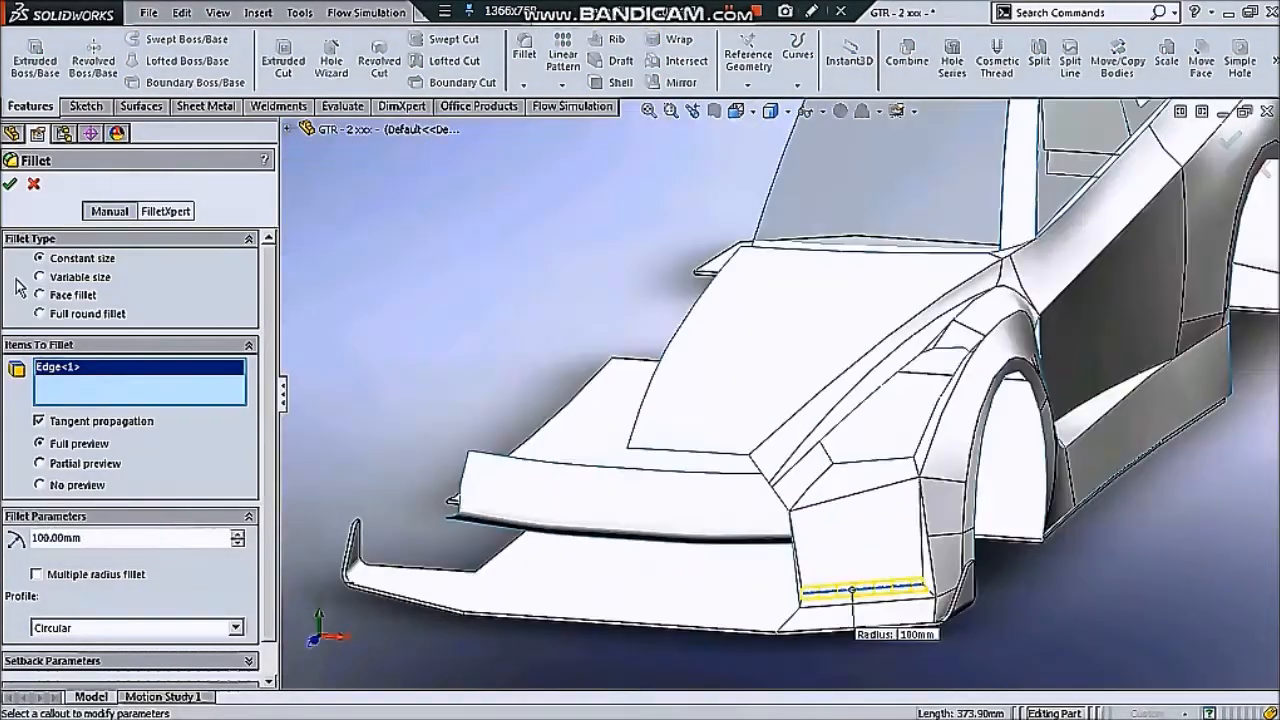
# Add the parallel edge just below it on the bumper and apply the fillet with a 100 mm radius
pyautogui.click(827, 605)
pyautogui.scroll(-8, 827, 605)
pyautogui.write('150')
pyautogui.press('Return')
pyautogui.write('100')
pyautogui.press('Return')
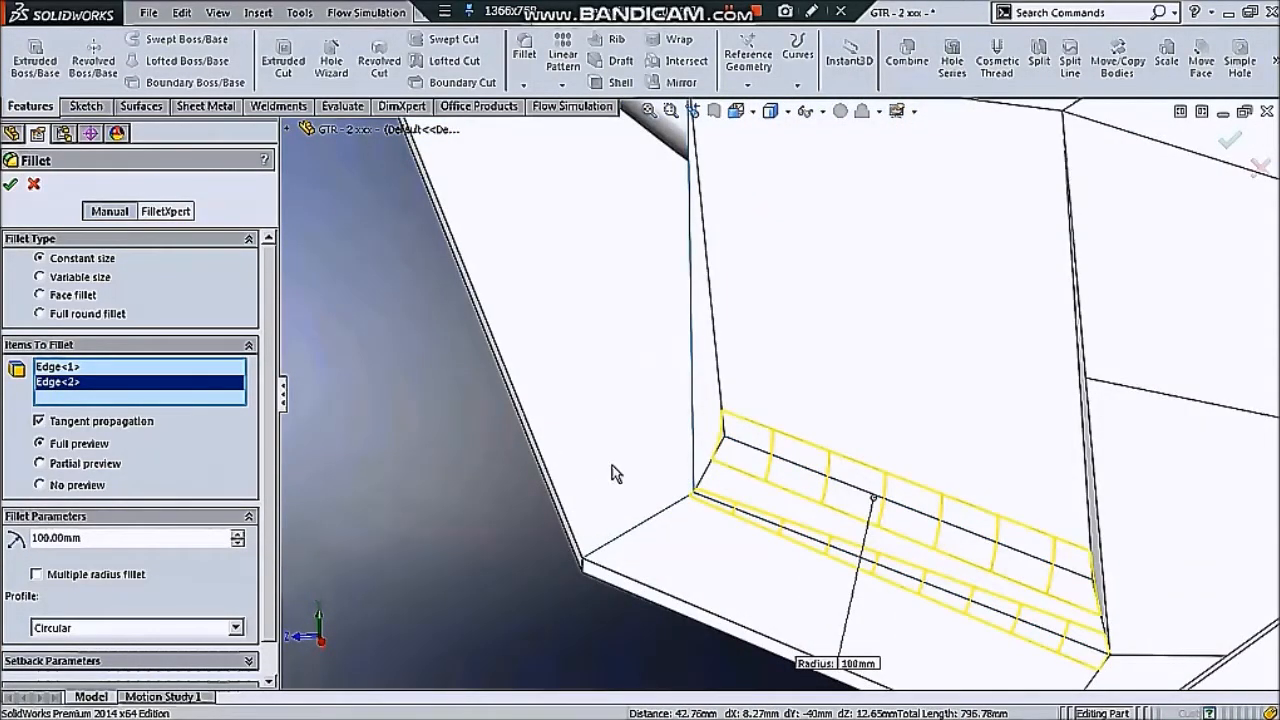
pyautogui.click(14, 186)
# Try to fillet the short edge across the front fender above the wheel arch
pyautogui.scroll(8, 763, 403)
pyautogui.moveTo(763, 403); pyautogui.dragTo(911, 383, button='middle')
pyautogui.scroll(-5, 700, 380)
pyautogui.moveTo(660, 385); pyautogui.dragTo(560, 330, button='middle')
pyautogui.scroll(-3, 560, 330)
pyautogui.click(524, 50)
pyautogui.click(852, 350)
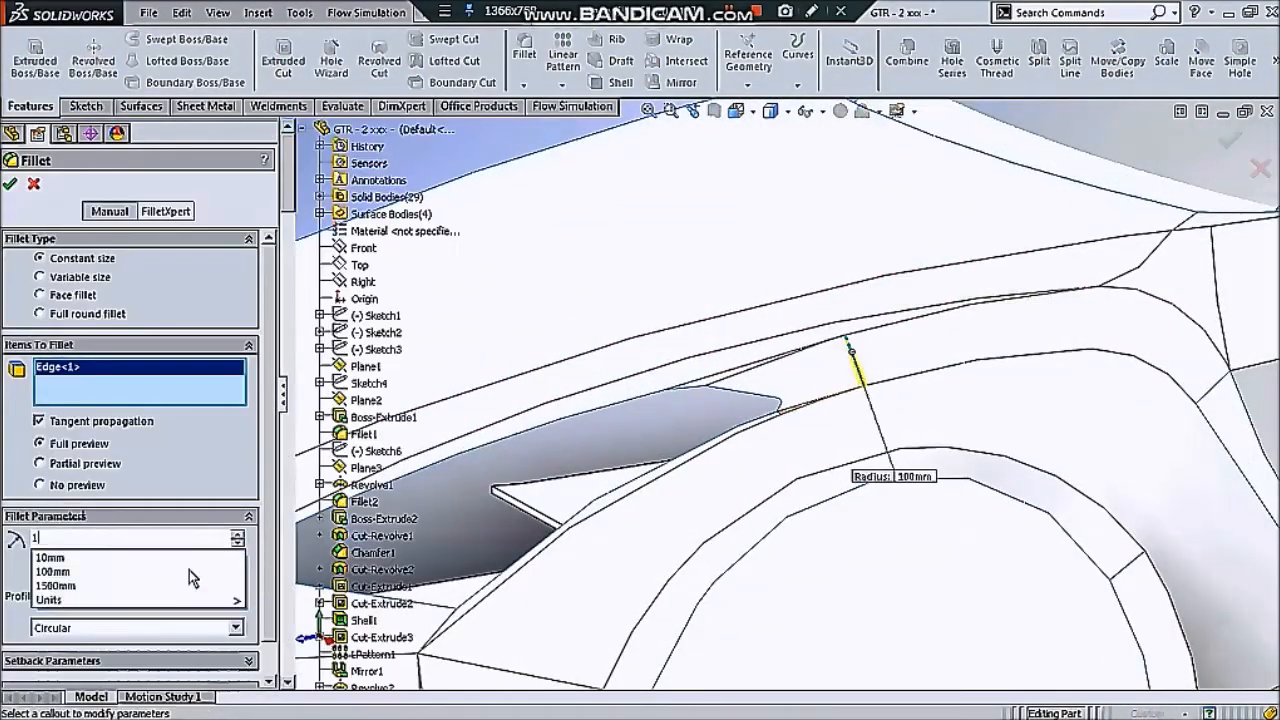
pyautogui.press('Escape')
# Start a 100 mm fillet on the short edge across the rear side of the front wheel arch lip
pyautogui.scroll(4, 780, 377)
pyautogui.moveTo(780, 377); pyautogui.dragTo(530, 383, button='middle')
pyautogui.scroll(-3, 1000, 405)
pyautogui.scroll(6, 1000, 405)
pyautogui.scroll(-3, 850, 430)
pyautogui.scroll(-2, 1070, 403)
pyautogui.scroll(-3, 871, 443)
pyautogui.write('100')
pyautogui.press('Return')
pyautogui.scroll(6, 897, 409)
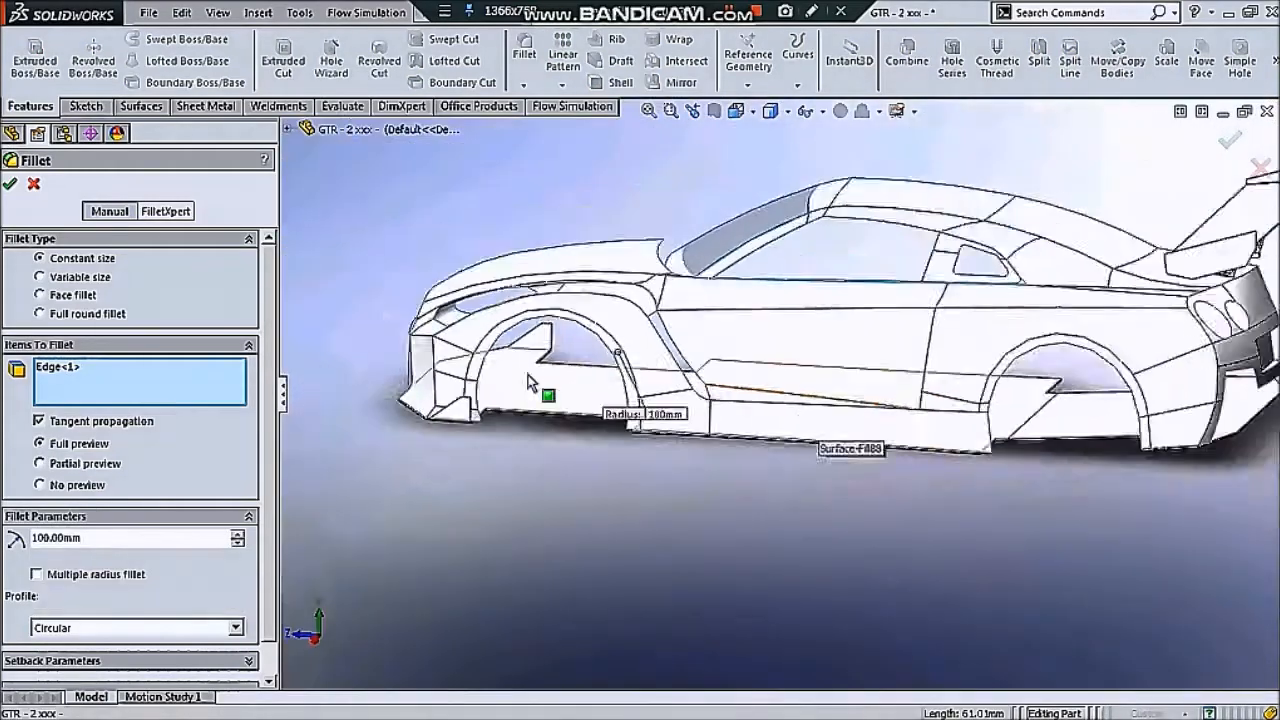
# Add the other short lip edges of the front and rear wheel arches and apply the 100 mm fillet
pyautogui.scroll(-2, 500, 383)
pyautogui.click(470, 389)
pyautogui.scroll(2, 837, 424)
pyautogui.click(1248, 429)
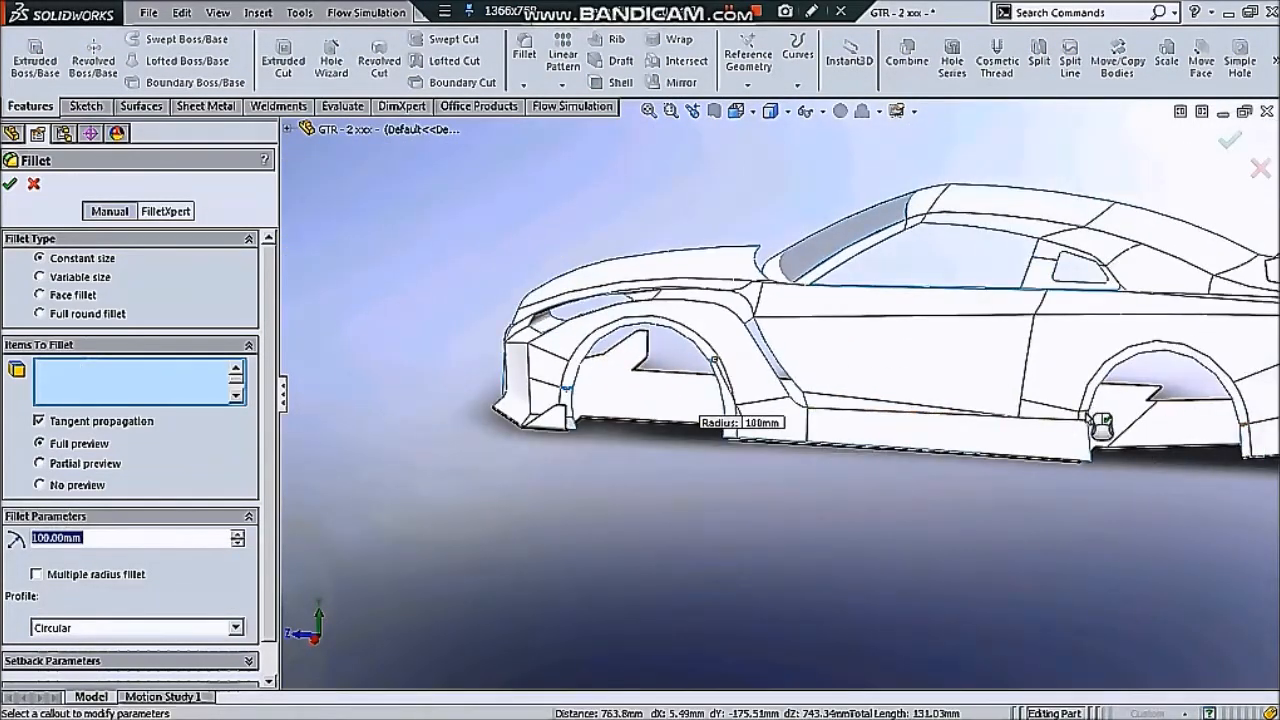
pyautogui.click(575, 378)
pyautogui.scroll(-3, 910, 398)
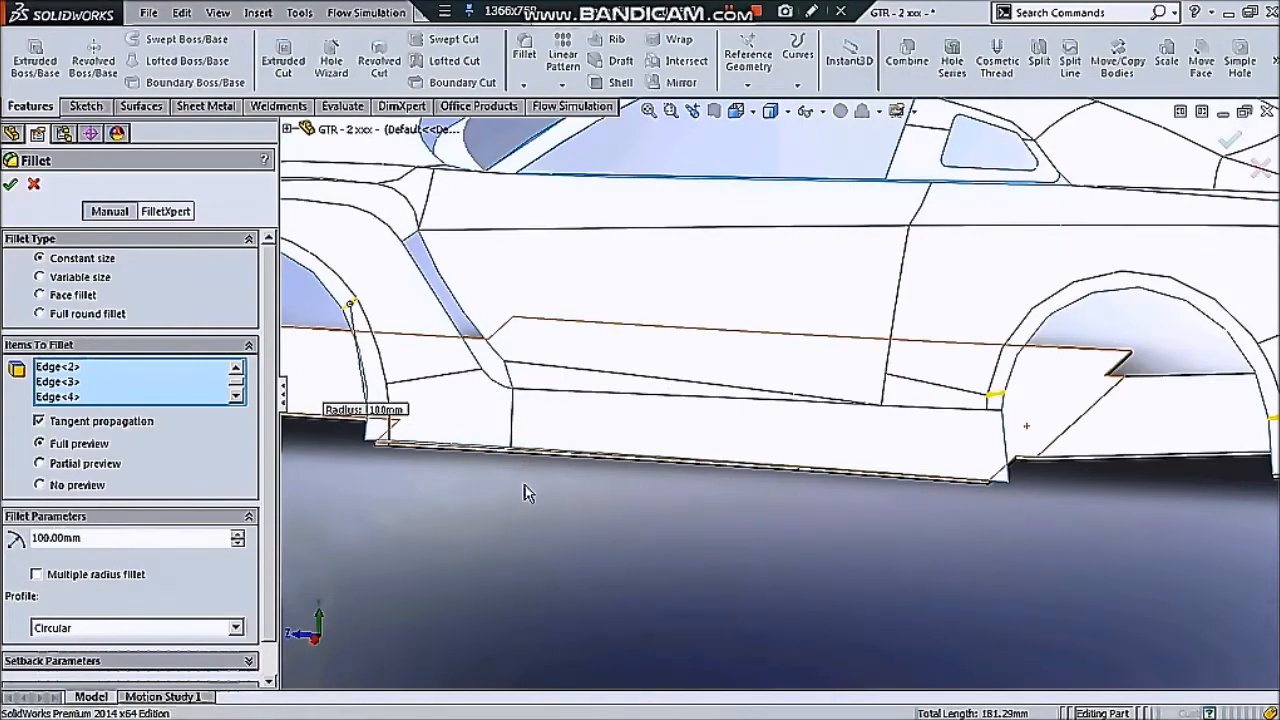
pyautogui.press('Return')
# Set up a fillet on the edge from the rear wheel arch toward the rear corner below the tail lights, with a 1000 mm radius
pyautogui.scroll(2, 374, 426)
pyautogui.moveTo(374, 426); pyautogui.dragTo(690, 426, button='middle')
pyautogui.scroll(2, 623, 420)
pyautogui.scroll(-2, 680, 428)
pyautogui.scroll(2, 680, 428)
pyautogui.click(524, 50)
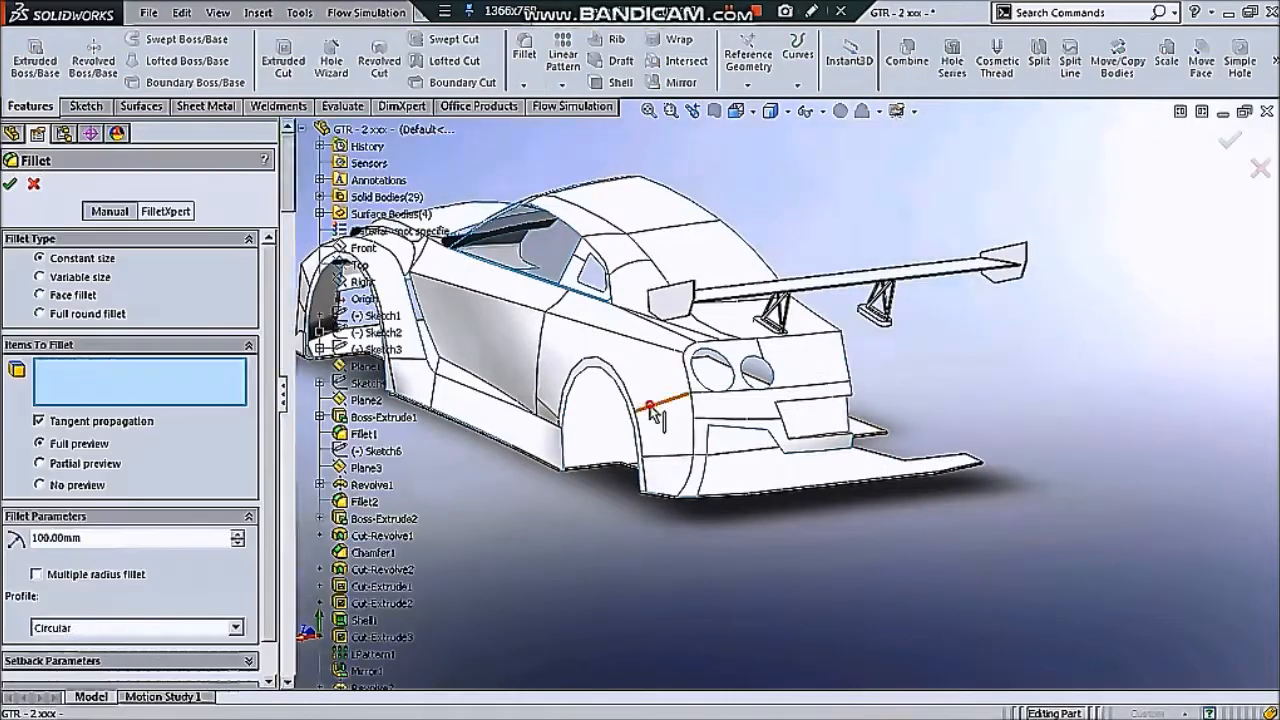
pyautogui.click(653, 406)
pyautogui.write('500')
pyautogui.press('BackSpace')
pyautogui.press('BackSpace')
pyautogui.press('BackSpace')
pyautogui.write('1000')
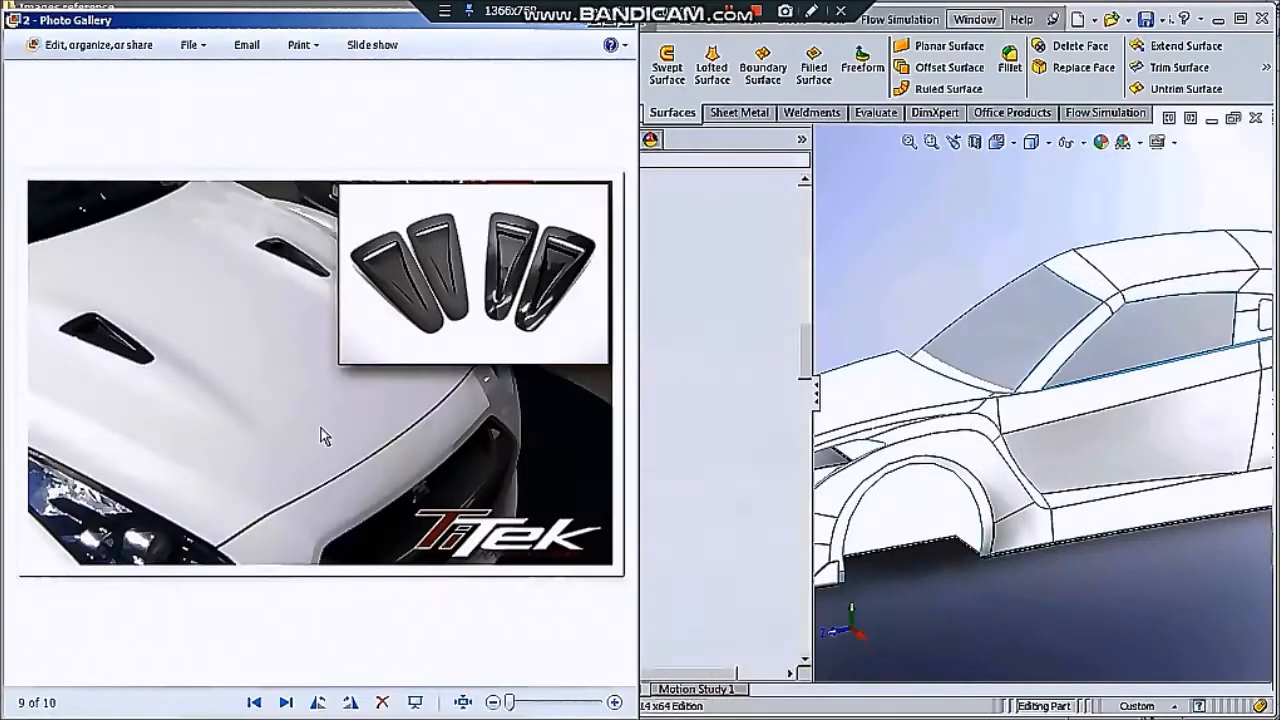
# Check the reference photos and fillet the curved edge where the door meets the side skirt with a 30 mm radius
pyautogui.scroll(-1, 418, 398)
pyautogui.scroll(-2, 418, 398)
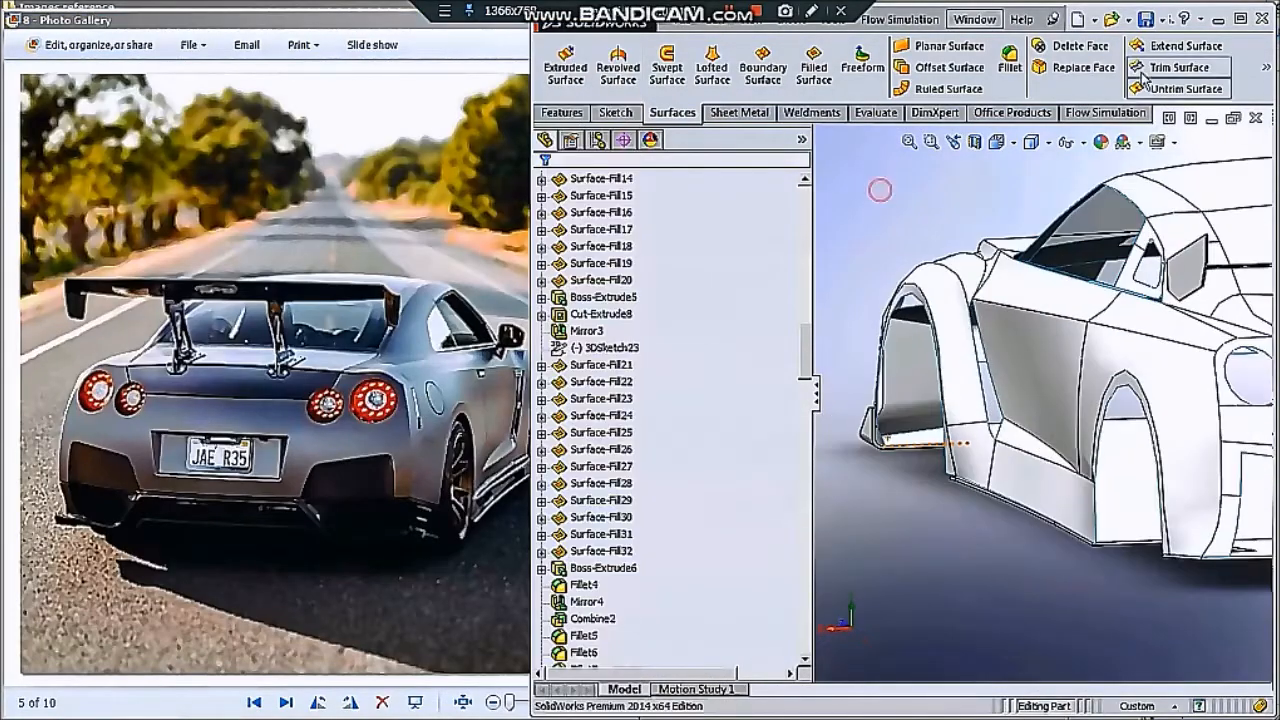
pyautogui.click(1009, 60)
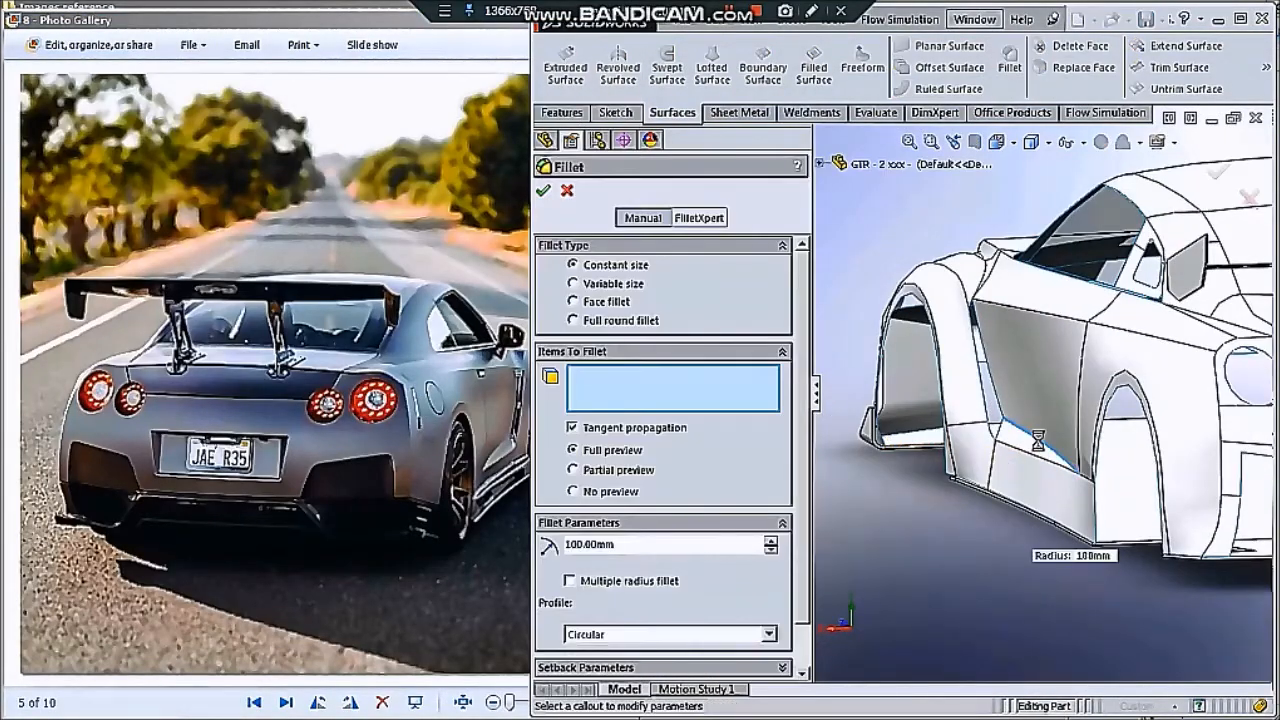
pyautogui.scroll(-3, 1045, 450)
pyautogui.scroll(2, 912, 529)
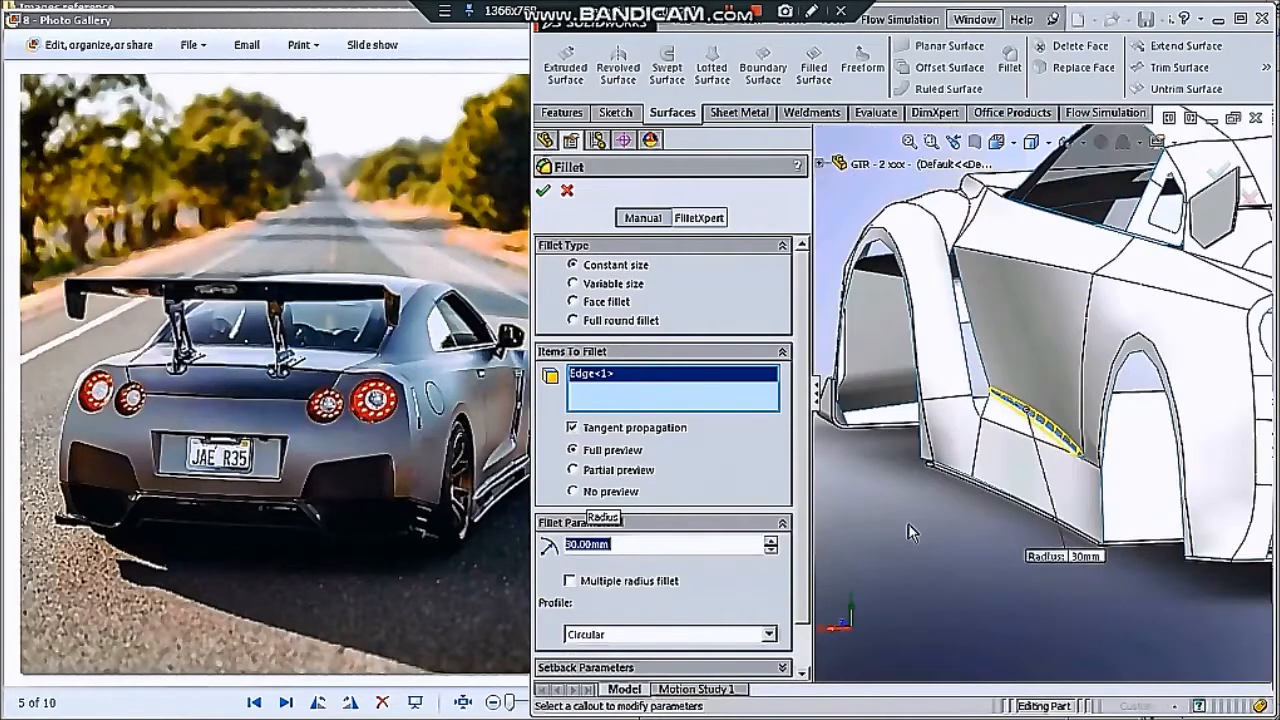
pyautogui.click(1013, 432)
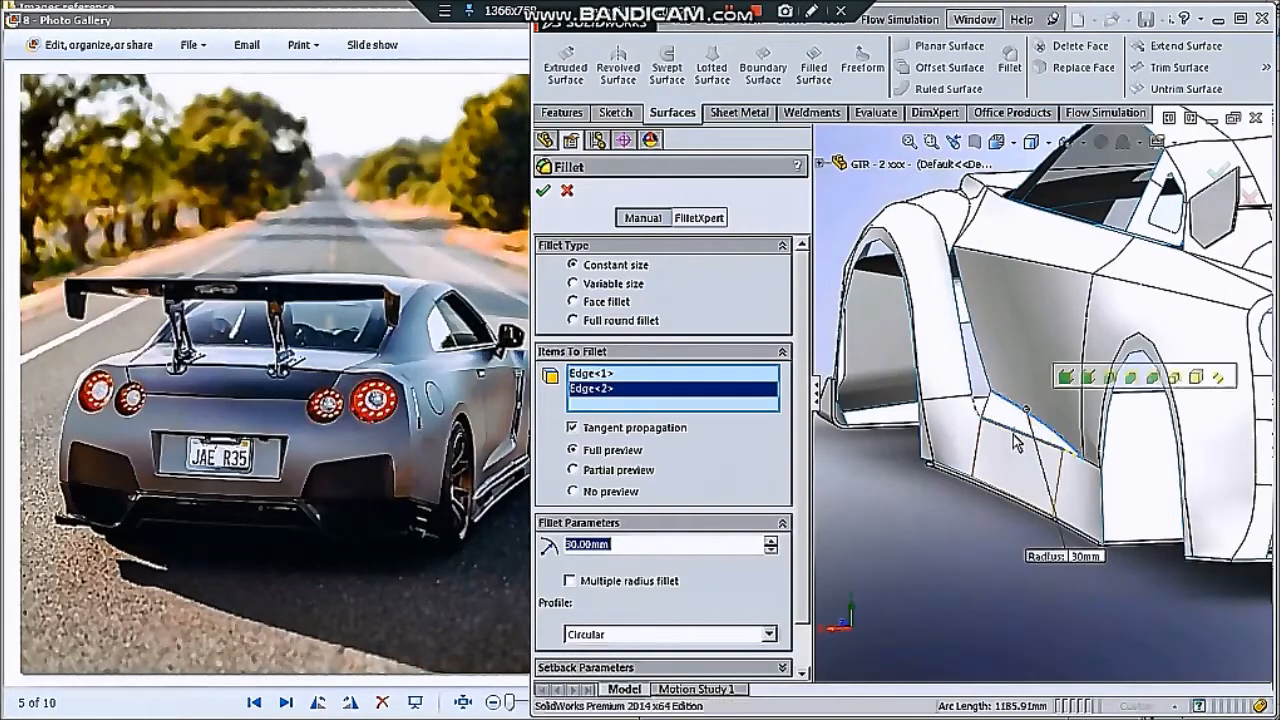
pyautogui.scroll(-2, 1006, 444)
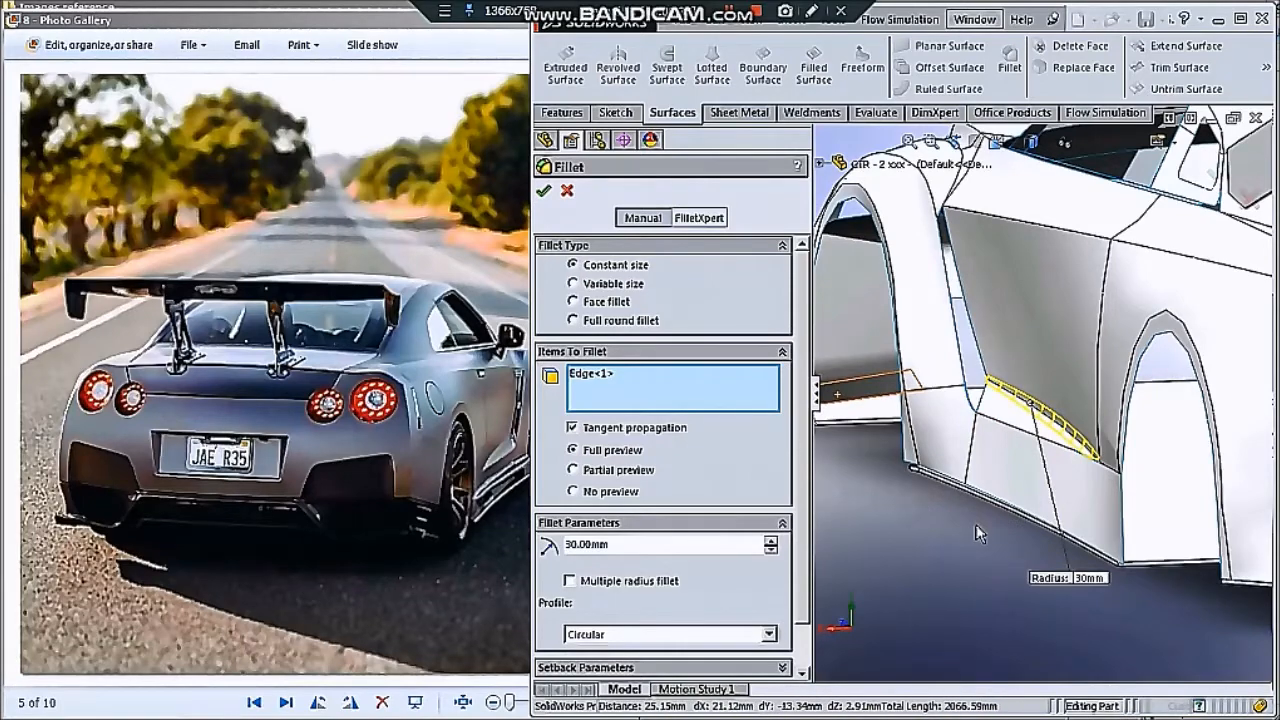
pyautogui.press('Return')
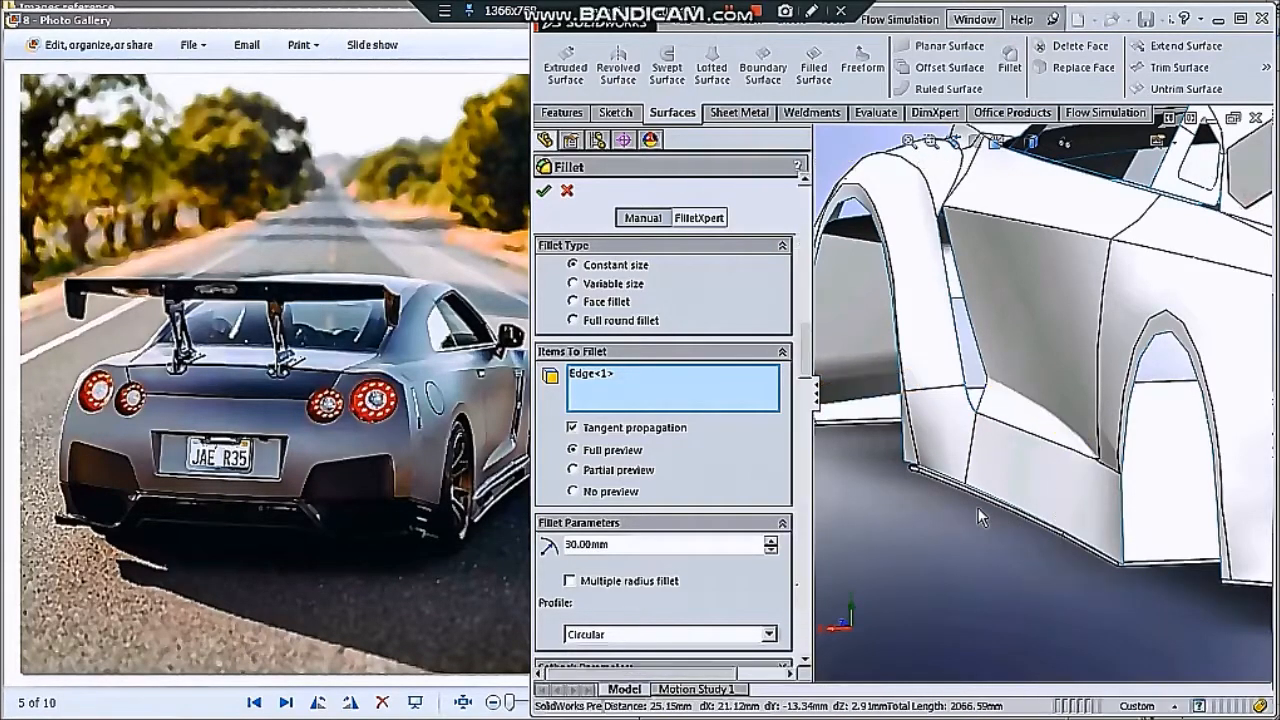
# Fillet the short horizontal edge low on the front fender behind the wheel arch with a 300 mm radius
pyautogui.scroll(4, 980, 507)
pyautogui.moveTo(1014, 472); pyautogui.dragTo(981, 473, button='middle')
pyautogui.scroll(-4, 980, 428)
pyautogui.scroll(5, 970, 460)
pyautogui.scroll(-4, 1032, 372)
pyautogui.click(1008, 393)
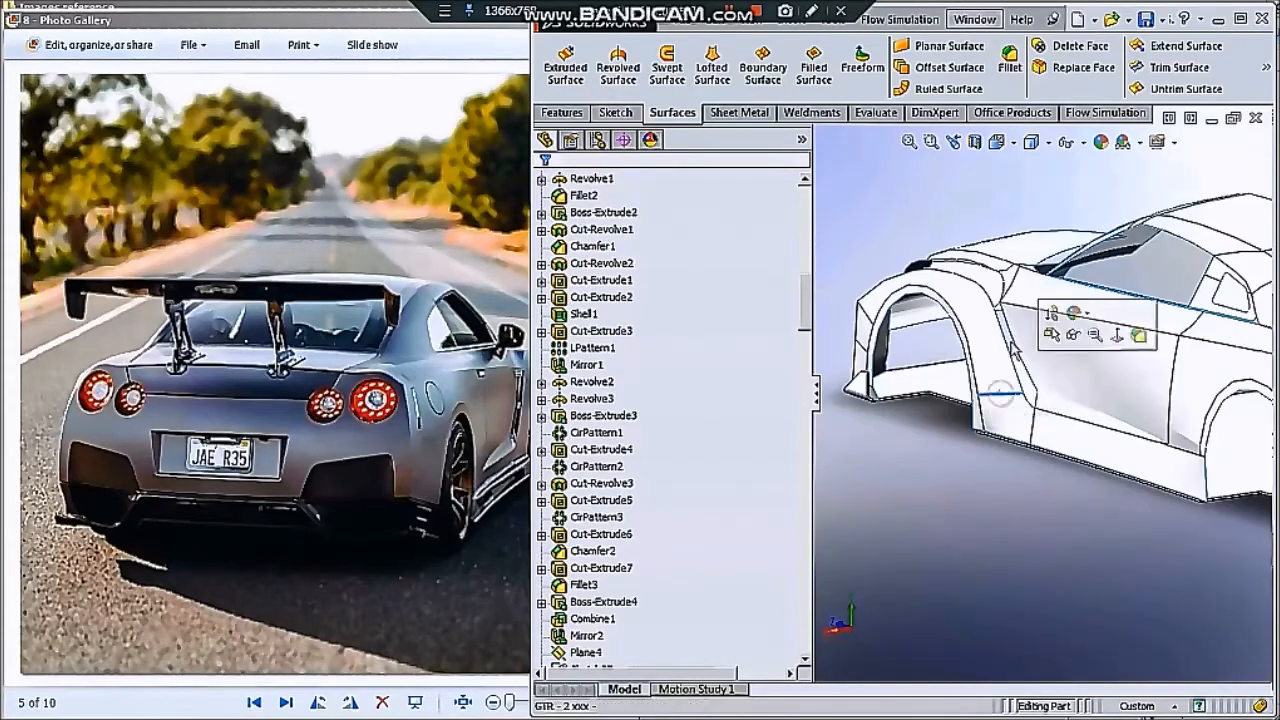
pyautogui.click(1010, 62)
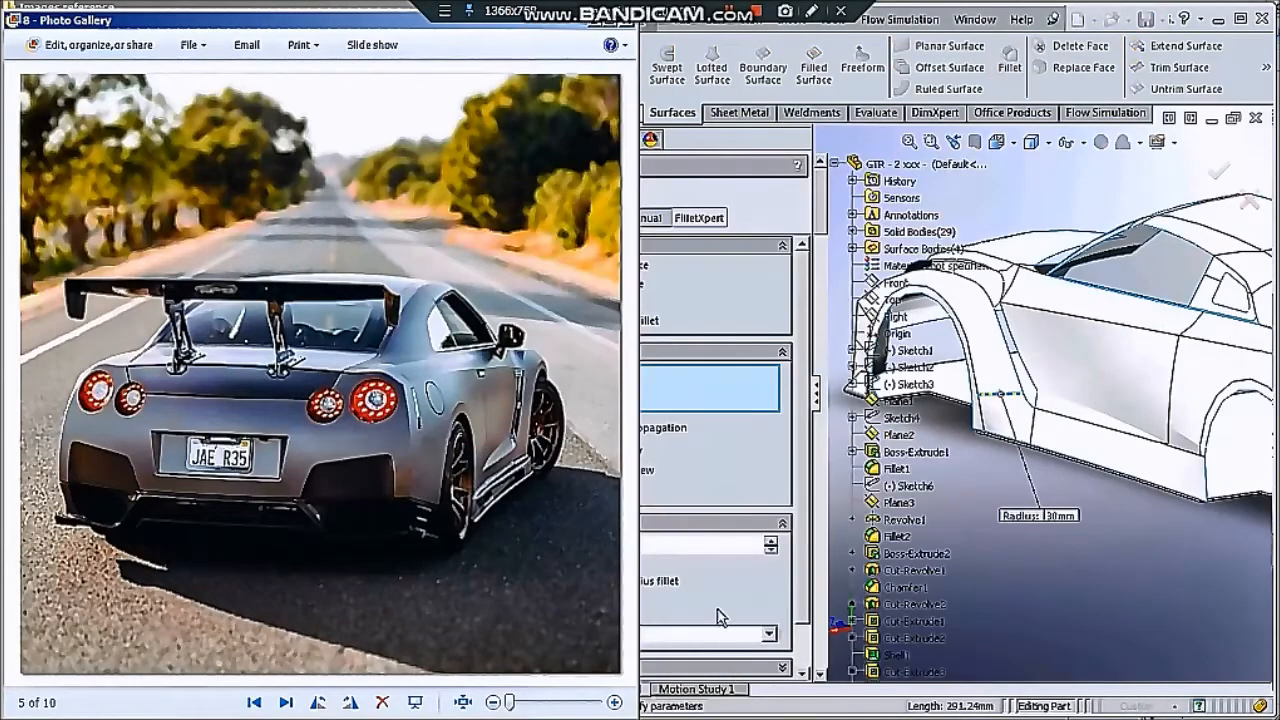
pyautogui.moveTo(798, 554); pyautogui.dragTo(794, 606)
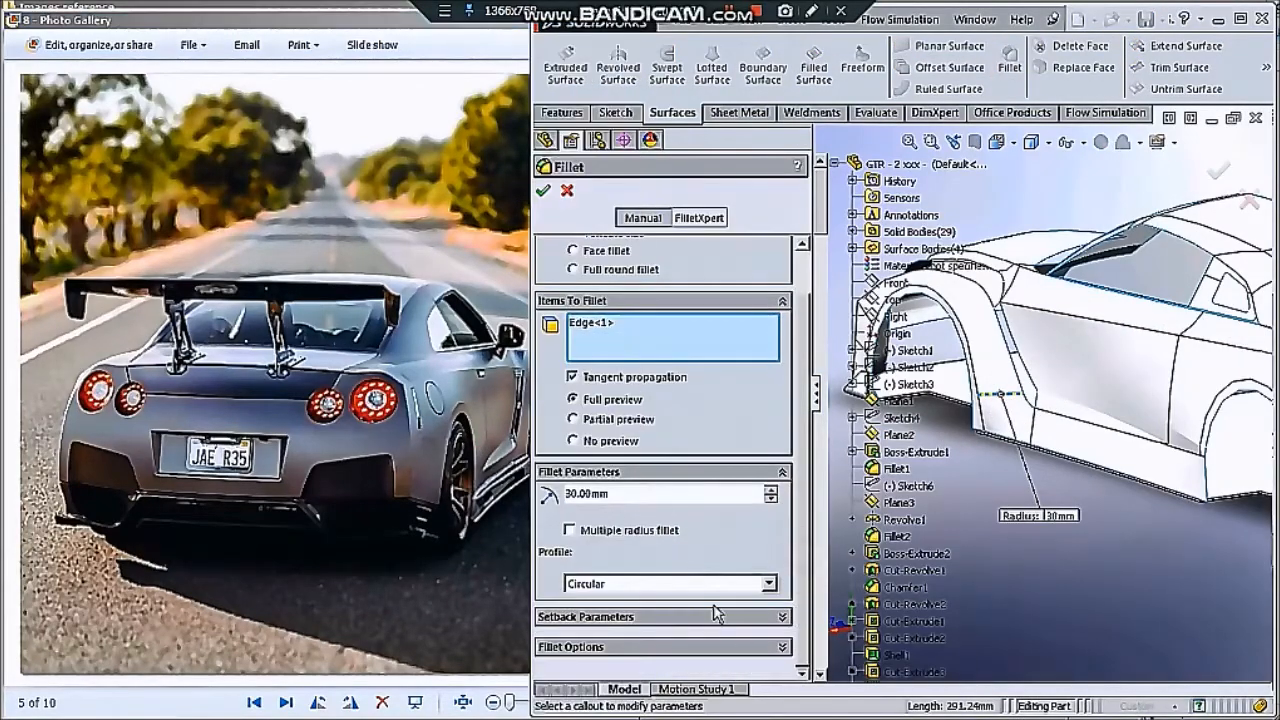
pyautogui.click(388, 460)
pyautogui.click(1067, 573)
pyautogui.scroll(1, 1067, 573)
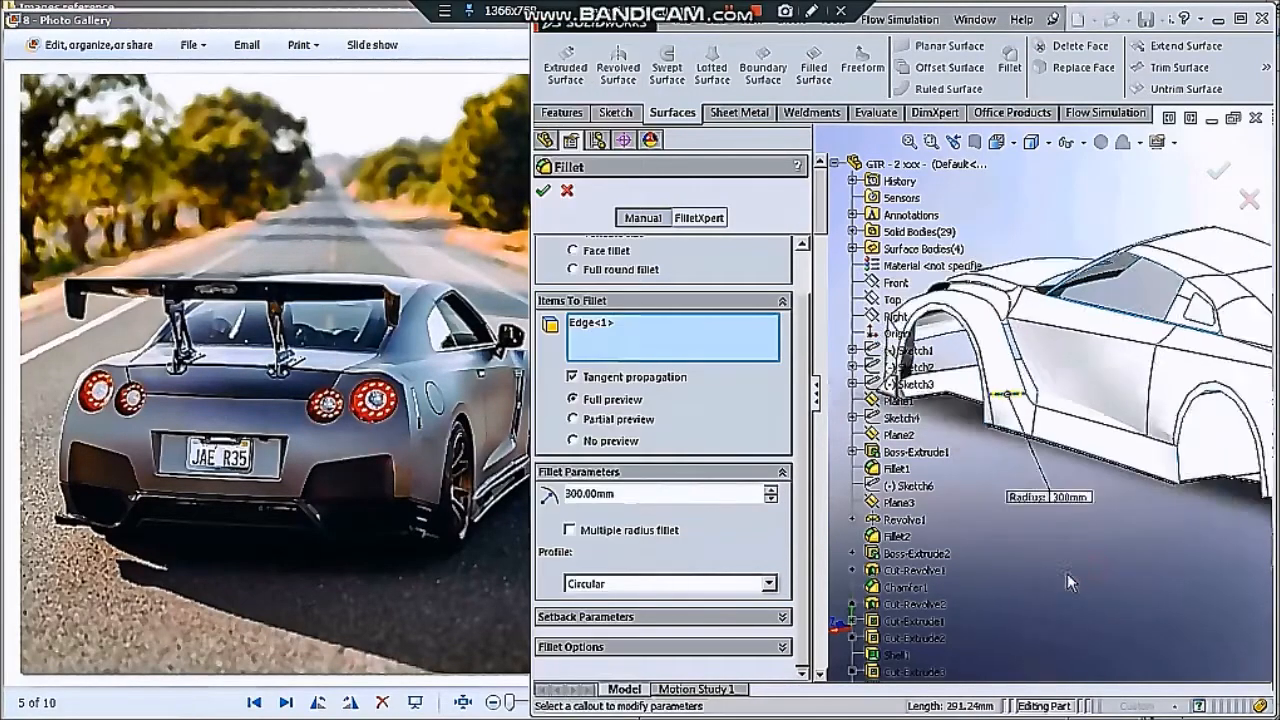
pyautogui.scroll(-3, 1016, 375)
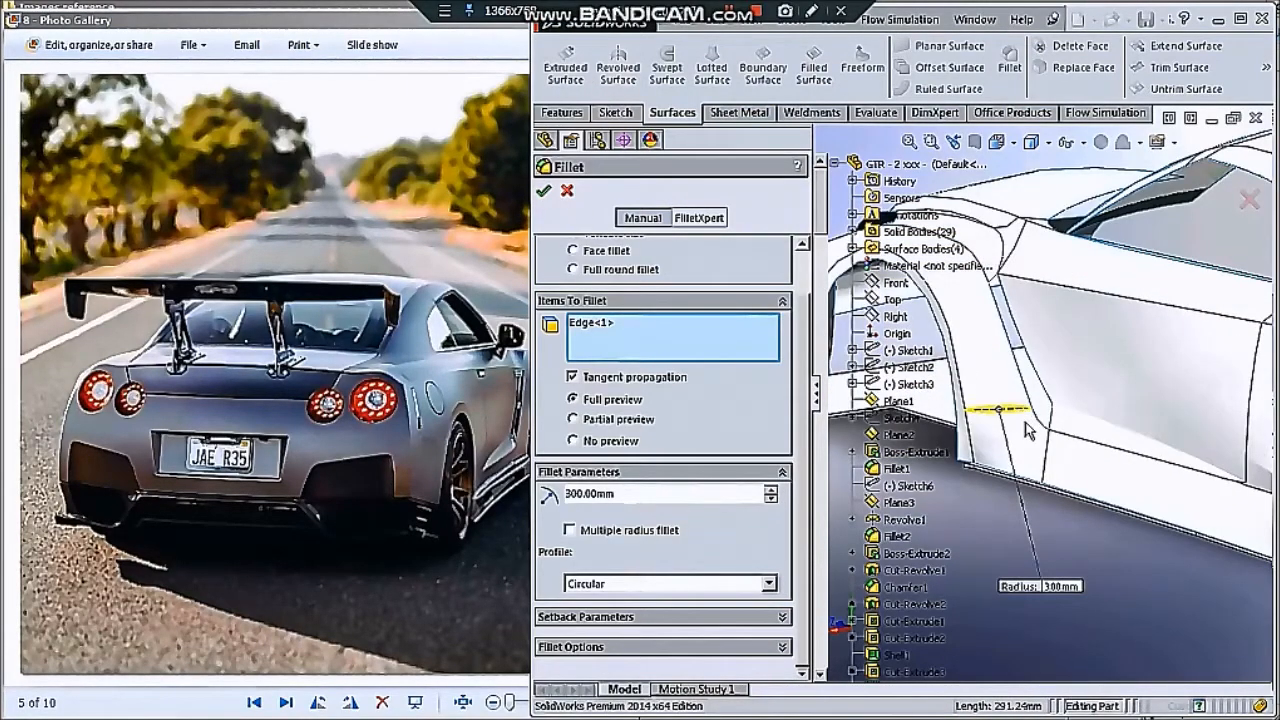
pyautogui.press('Escape')
# Fillet the two short horizontal edges on the front bumper's side ahead of the wheel arch with a 300 mm radius
pyautogui.moveTo(1028, 430); pyautogui.dragTo(1169, 500, button='middle')
pyautogui.scroll(5, 1134, 464)
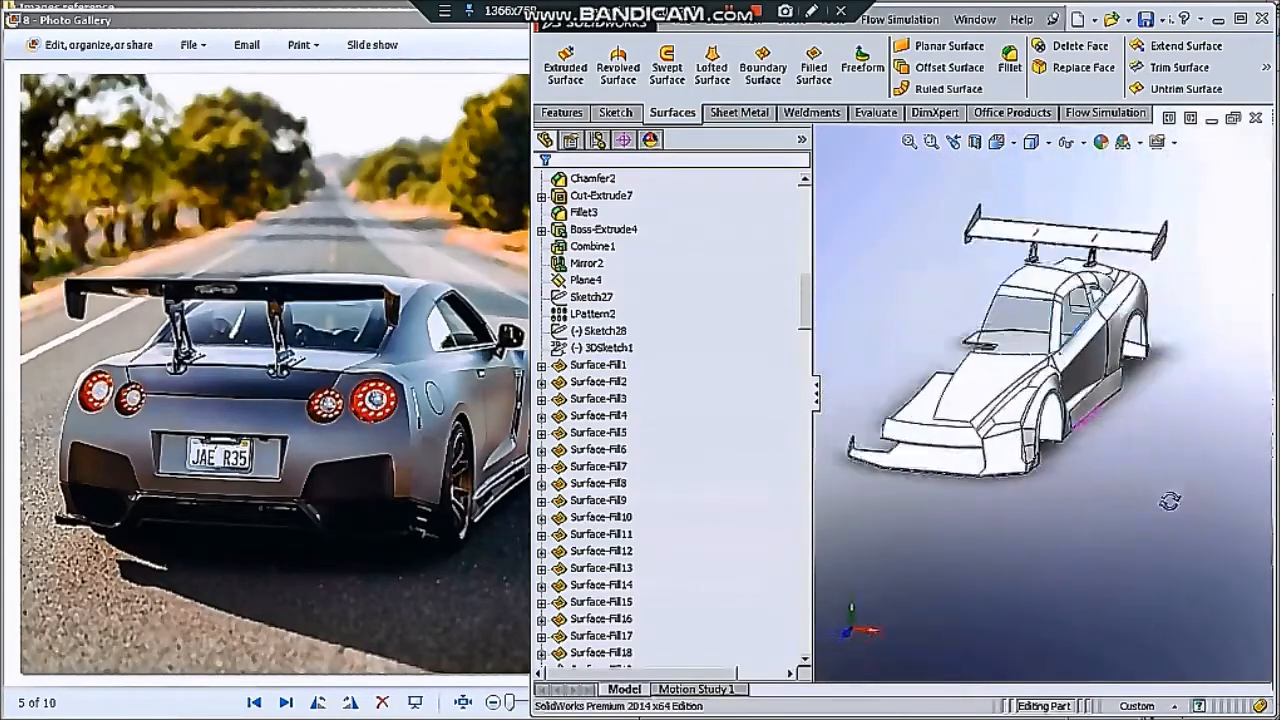
pyautogui.scroll(-4, 1015, 430)
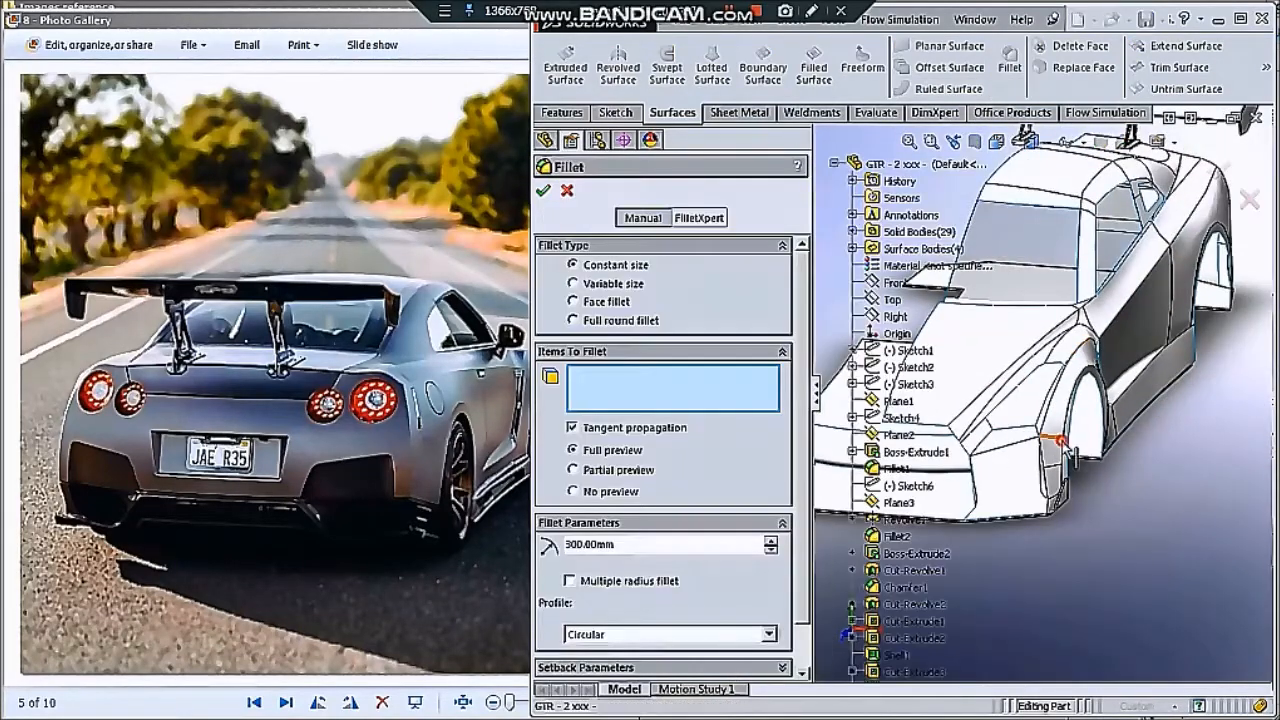
pyautogui.click(1051, 467)
pyautogui.click(474, 494)
pyautogui.scroll(-3, 474, 494)
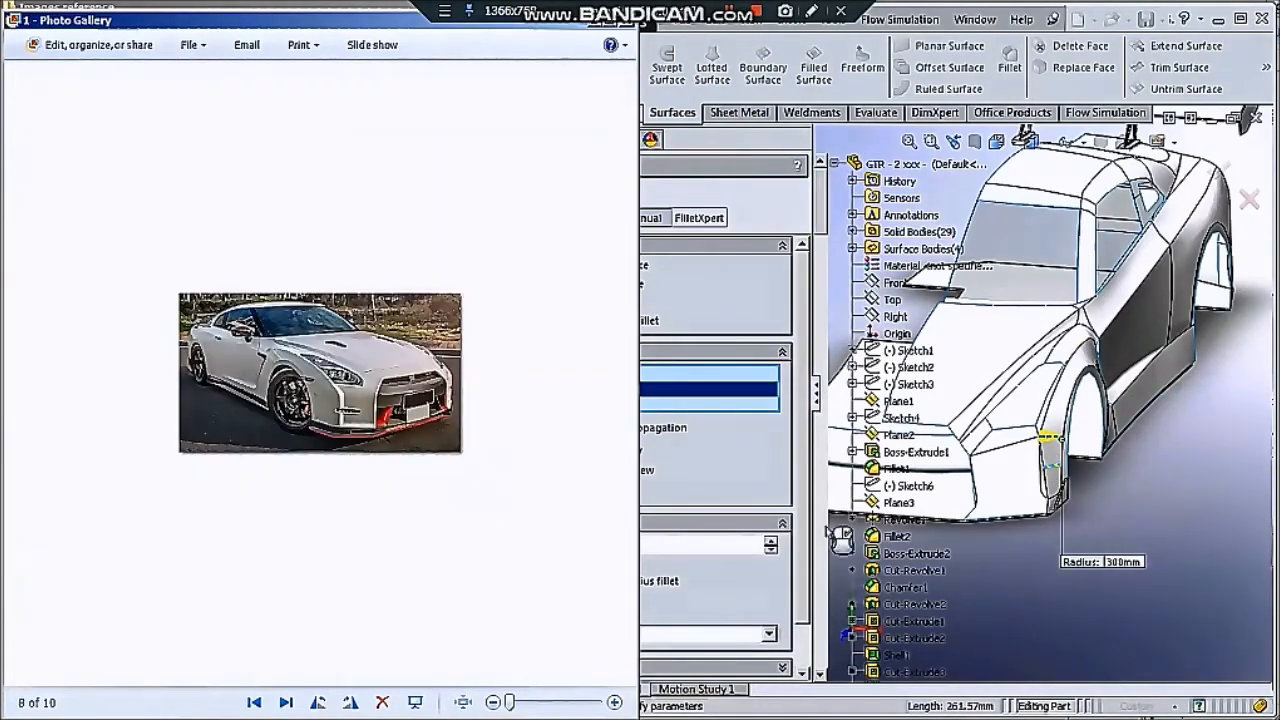
pyautogui.click(730, 635)
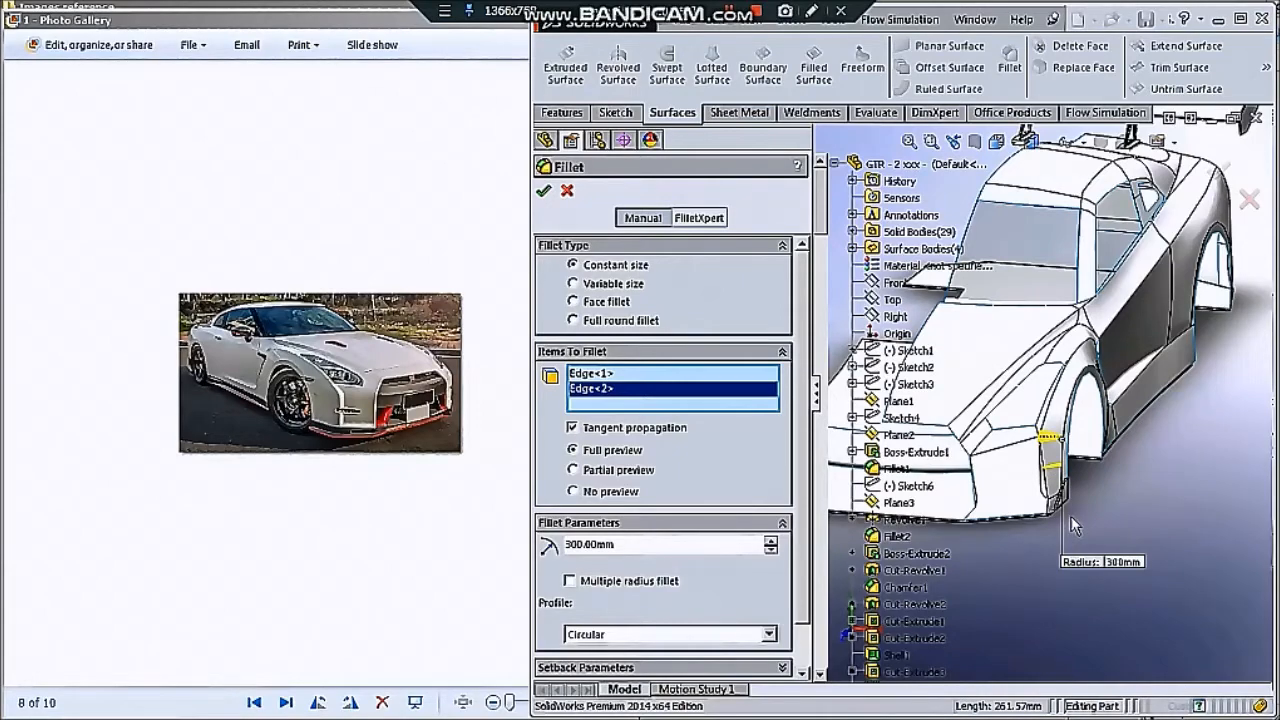
# Compare the car's front and hood reference photos with the half body viewed from the front, side and rear
pyautogui.click(386, 534)
pyautogui.scroll(-2, 386, 534)
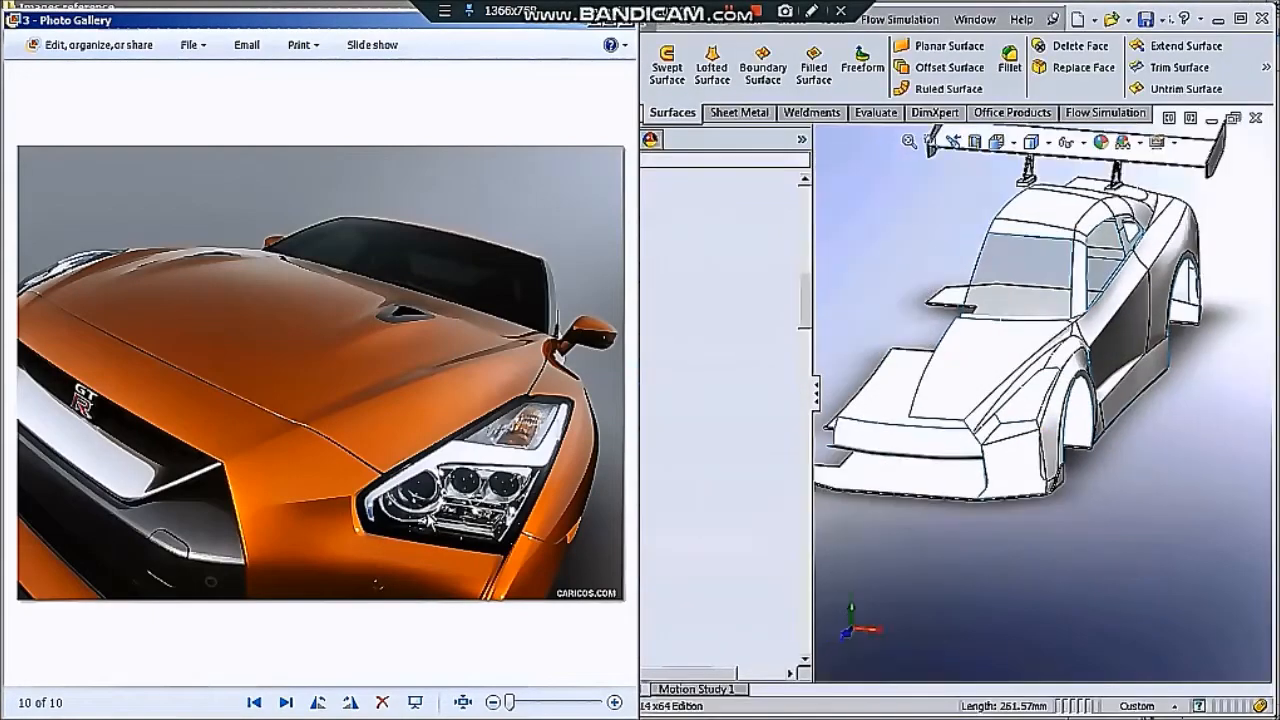
pyautogui.click(917, 524)
pyautogui.moveTo(980, 432); pyautogui.dragTo(944, 498, button='middle')
pyautogui.click(437, 457)
pyautogui.scroll(-2, 437, 457)
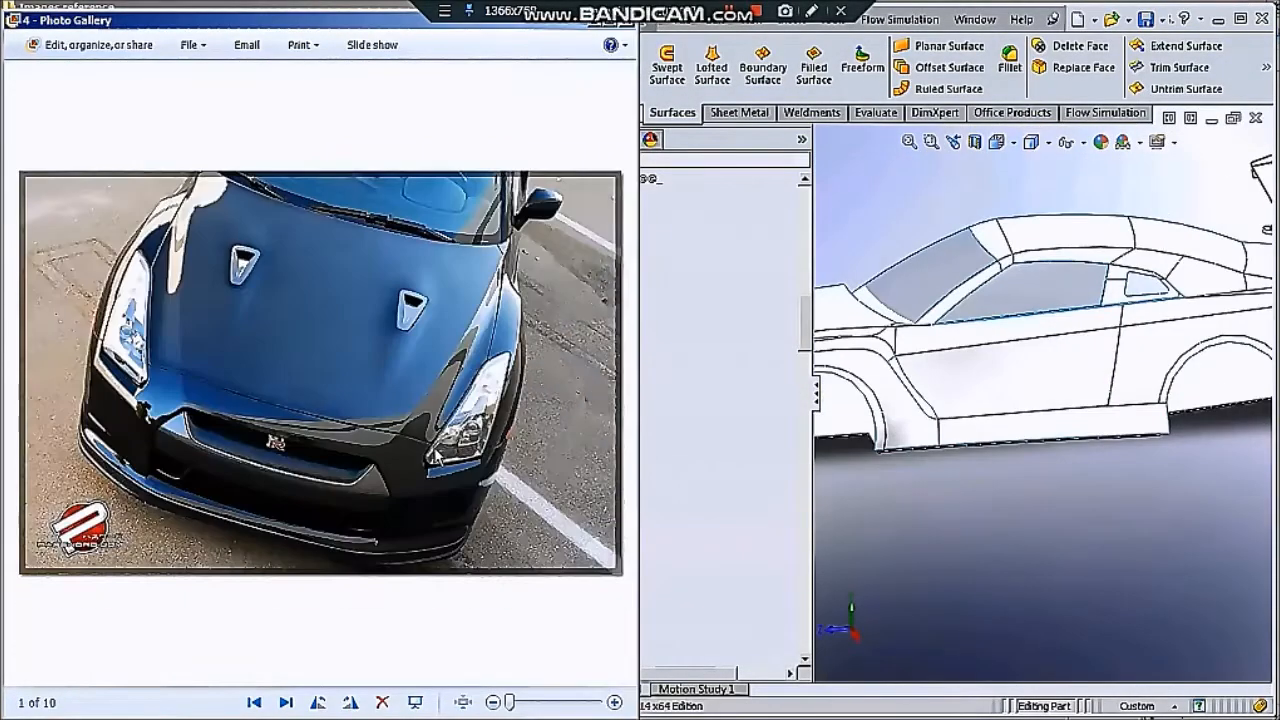
pyautogui.click(1030, 521)
pyautogui.moveTo(911, 496); pyautogui.dragTo(978, 432, button='middle')
pyautogui.moveTo(1057, 348); pyautogui.dragTo(985, 402, button='middle')
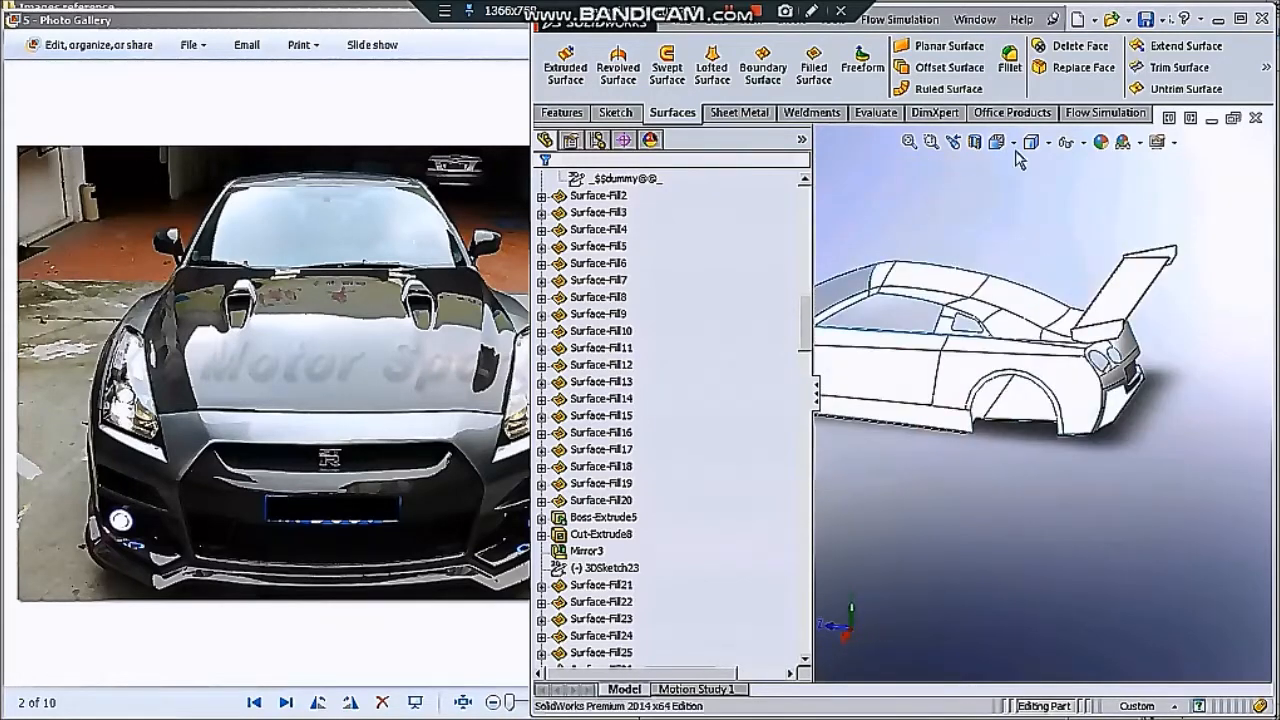
# Fillet the short edge across the rear of the roof panel with a 330 mm radius
pyautogui.scroll(2, 1048, 274)
pyautogui.moveTo(1048, 274); pyautogui.dragTo(1041, 332, button='middle')
pyautogui.scroll(-4, 1041, 330)
pyautogui.scroll(5, 1041, 338)
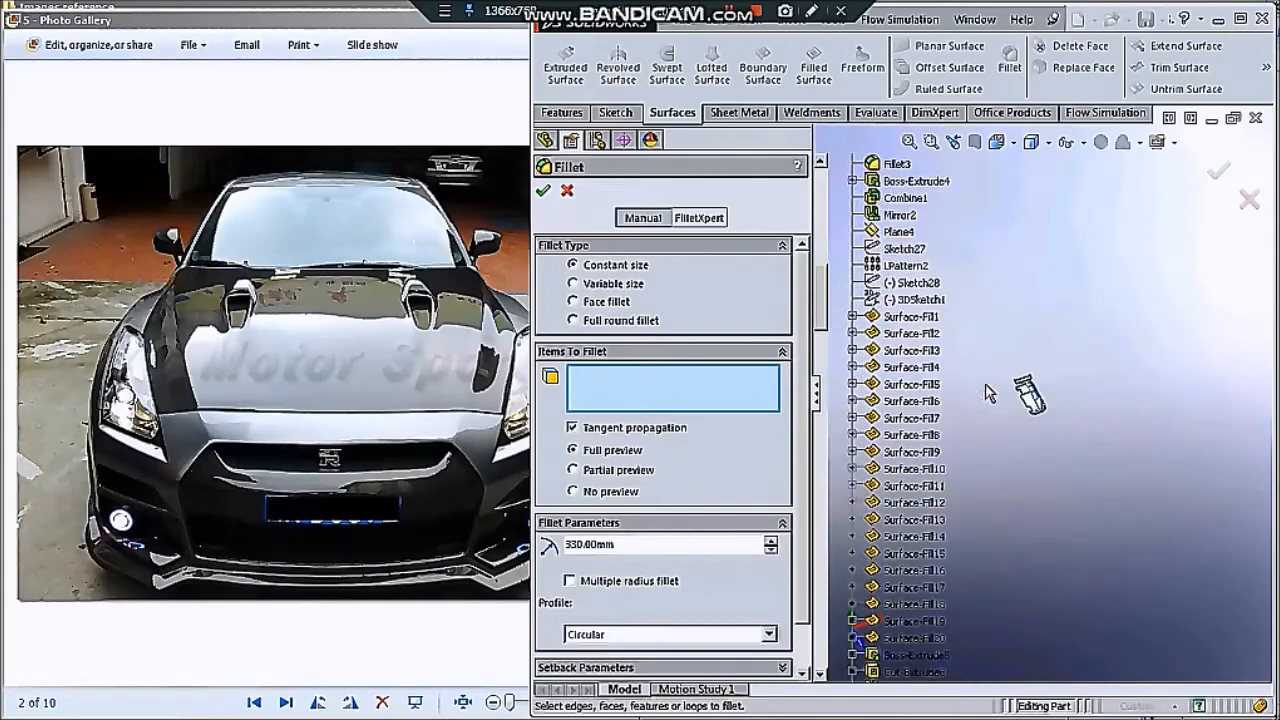
pyautogui.moveTo(813, 337); pyautogui.dragTo(658, 337)
pyautogui.scroll(-5, 1003, 403)
pyautogui.scroll(3, 1010, 380)
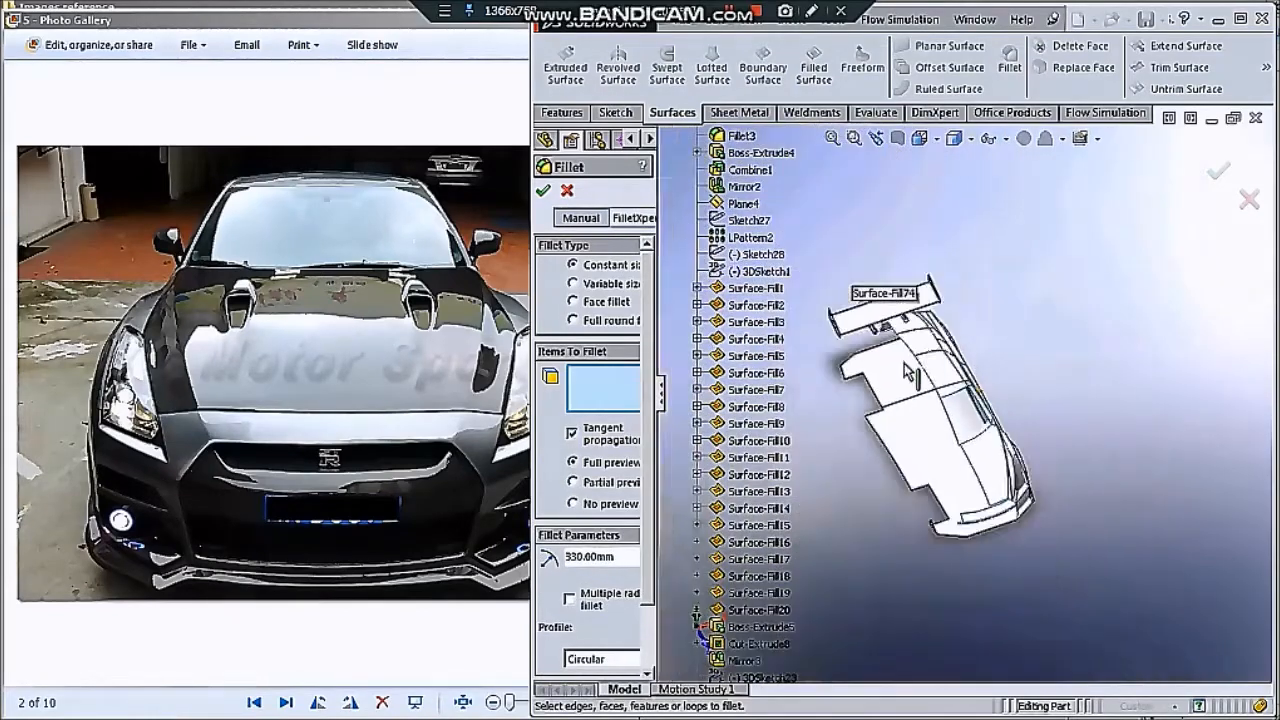
pyautogui.scroll(-3, 1040, 352)
pyautogui.moveTo(1063, 376); pyautogui.dragTo(920, 265, button='middle')
pyautogui.scroll(-3, 1158, 422)
pyautogui.moveTo(1158, 422); pyautogui.dragTo(1143, 447, button='middle')
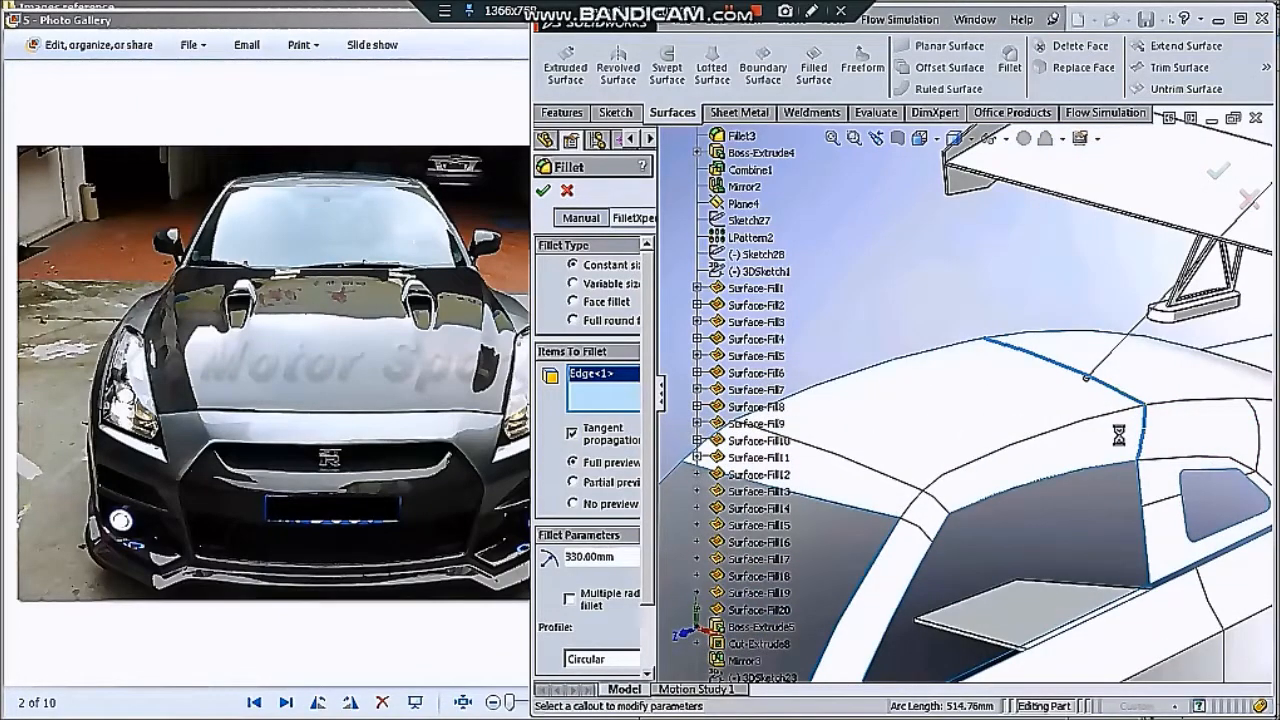
pyautogui.scroll(-3, 1125, 440)
pyautogui.click(1088, 400)
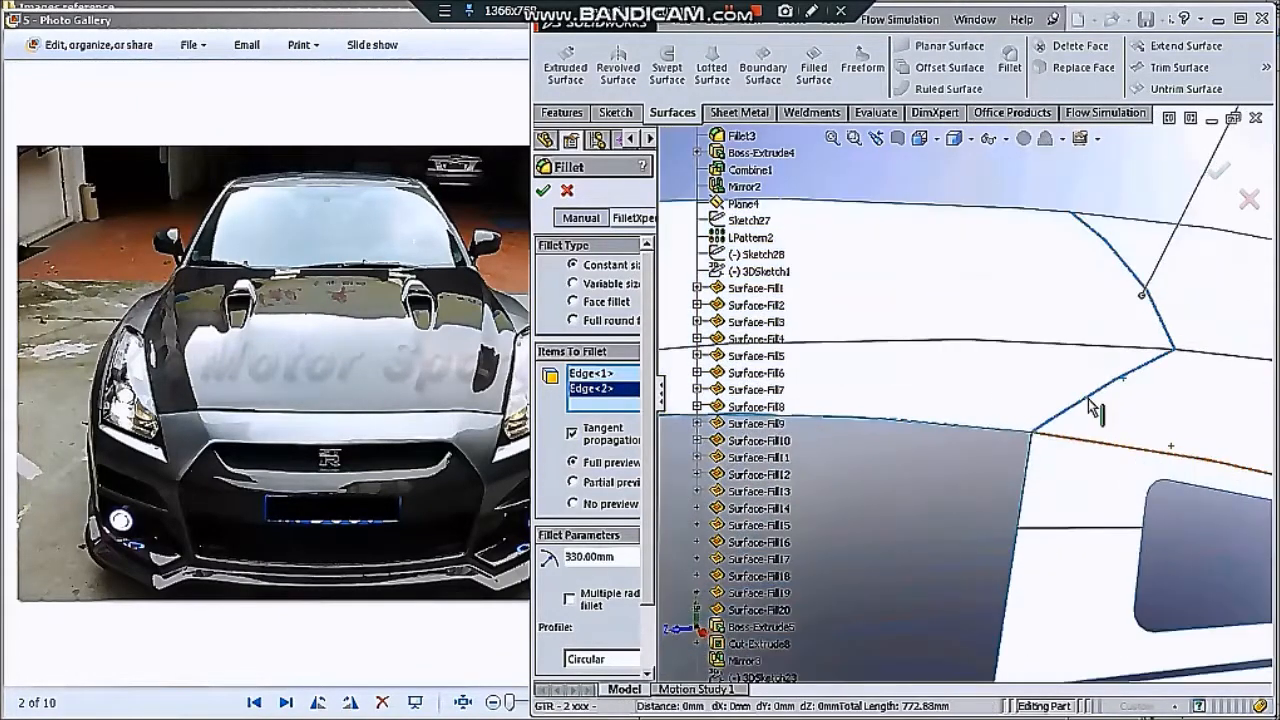
pyautogui.click(1088, 398)
pyautogui.scroll(3, 997, 273)
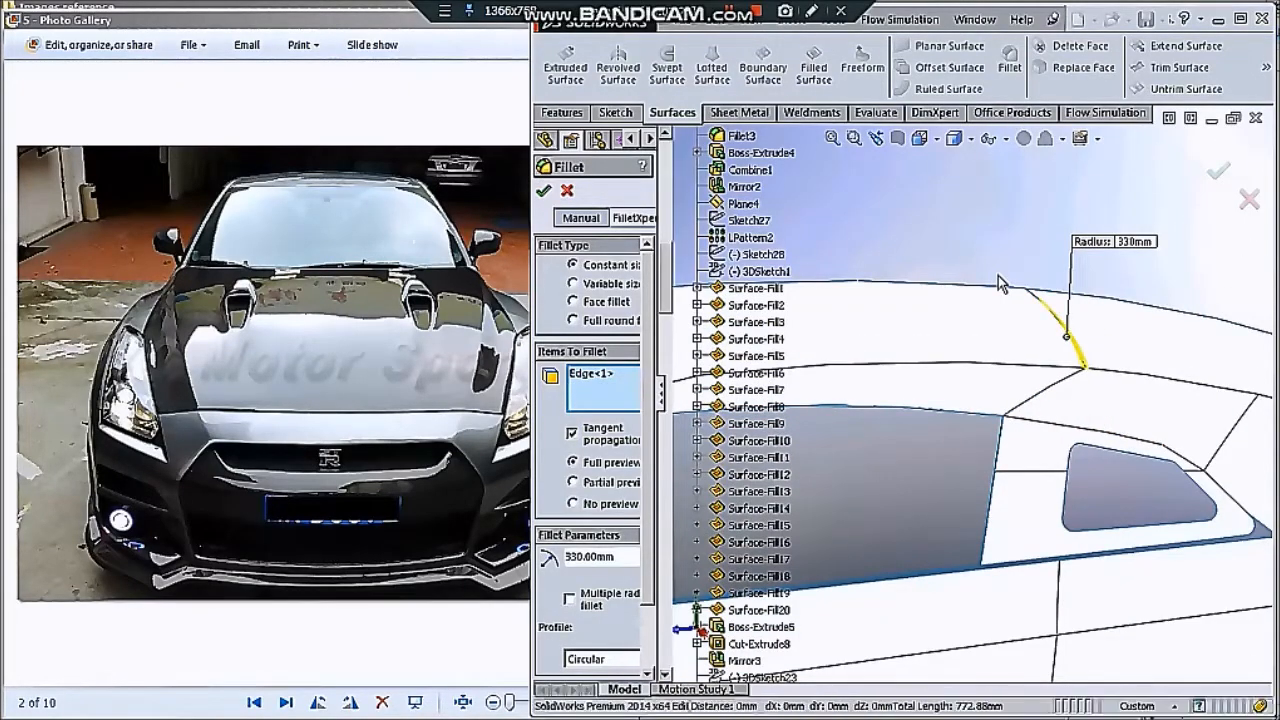
pyautogui.press('Return')
# Fillet the short pillar edge above the rear quarter window with a 50 mm radius
pyautogui.scroll(5, 1005, 290)
pyautogui.scroll(-3, 962, 408)
pyautogui.scroll(3, 962, 408)
pyautogui.click(1068, 455)
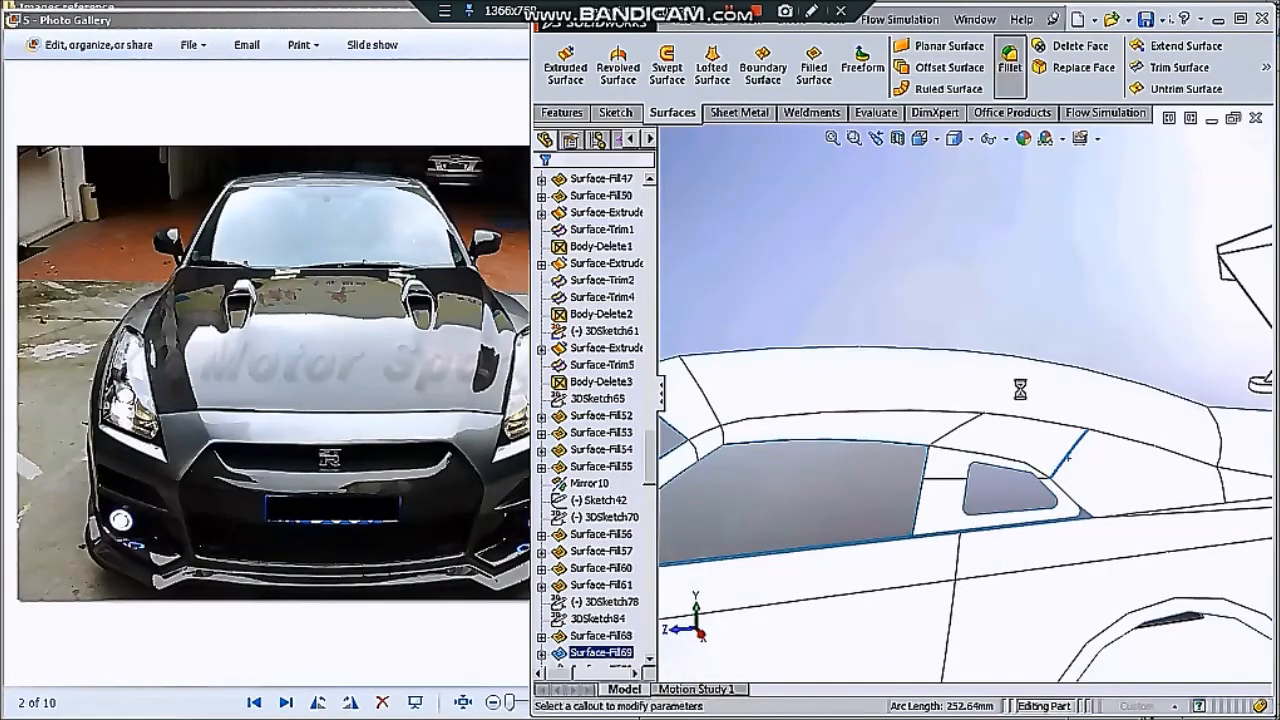
pyautogui.scroll(-3, 1057, 457)
pyautogui.moveTo(1057, 457); pyautogui.dragTo(1149, 406, button='middle')
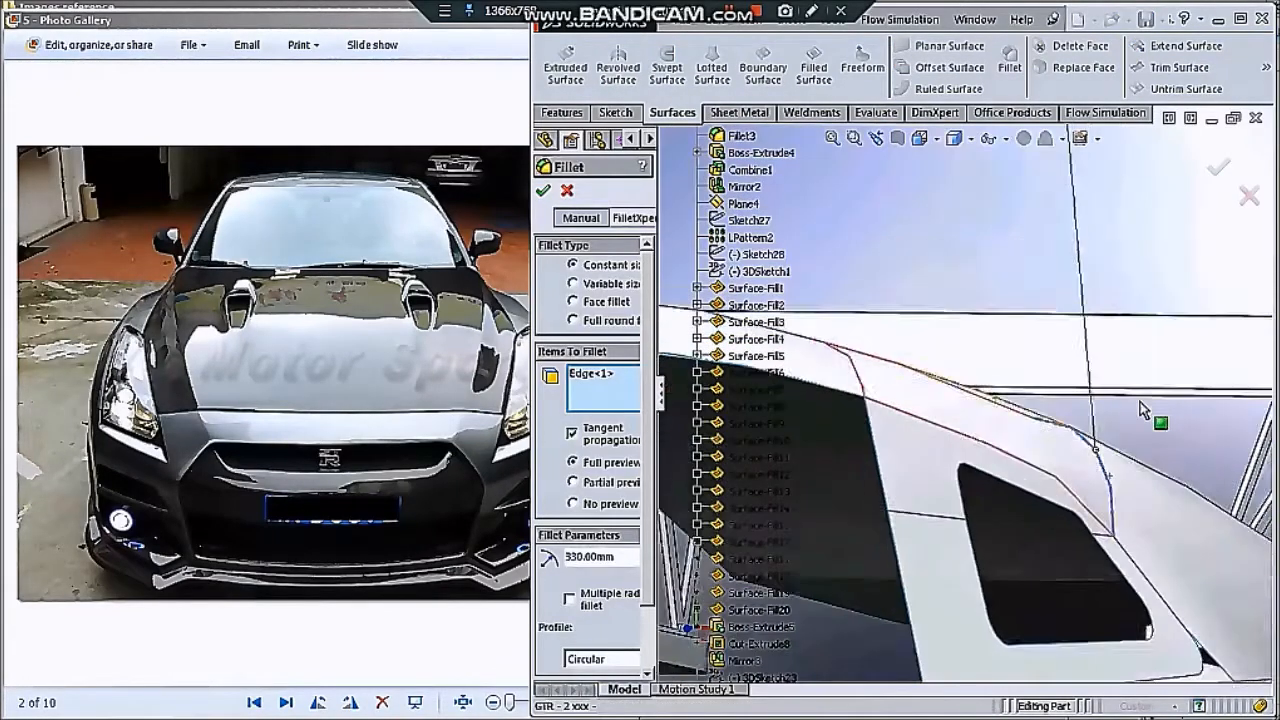
pyautogui.scroll(6, 1149, 406)
pyautogui.doubleClick(590, 557)
pyautogui.write('50')
pyautogui.press('Return')
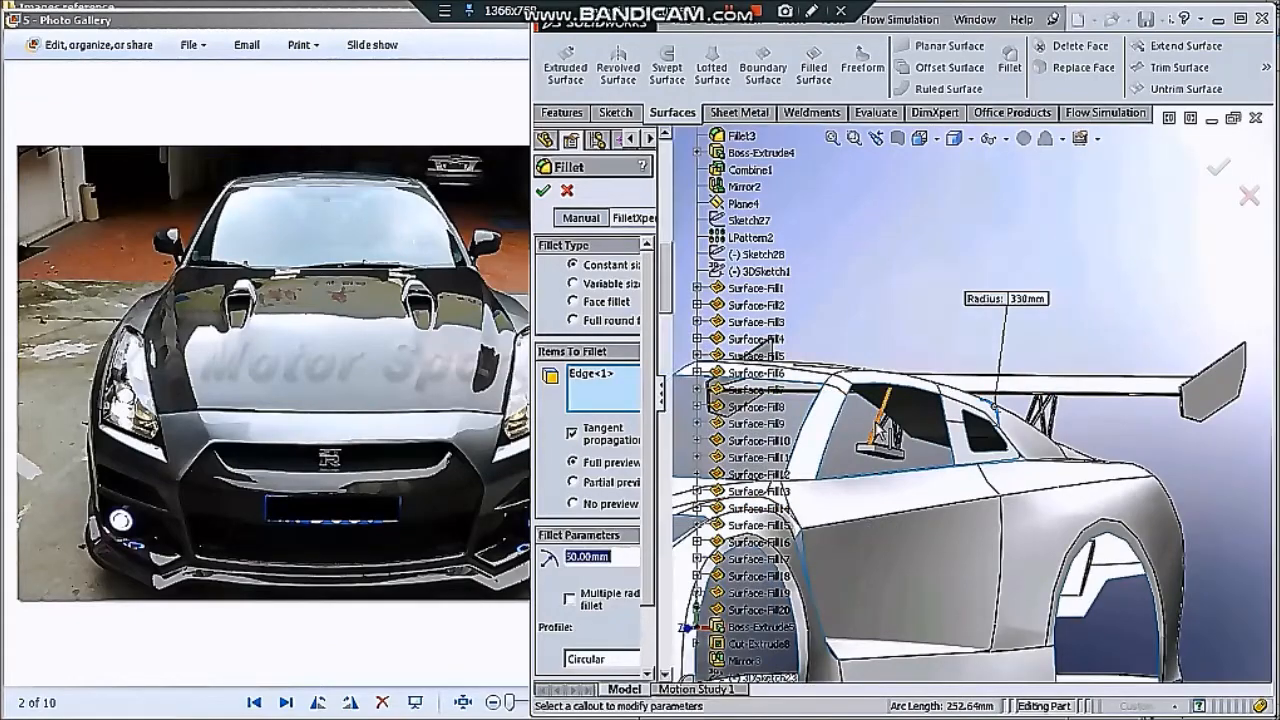
pyautogui.scroll(-2, 938, 414)
pyautogui.press('Escape')
# Compare the half body viewed from behind with the rear reference photo, zooming in on the taillight and fender
pyautogui.moveTo(955, 435); pyautogui.dragTo(909, 316, button='middle')
pyautogui.scroll(5, 1000, 443)
pyautogui.scroll(-2, 963, 443)
pyautogui.scroll(-1, 909, 316)
pyautogui.click(454, 370)
pyautogui.press('Right')
pyautogui.press('Right')
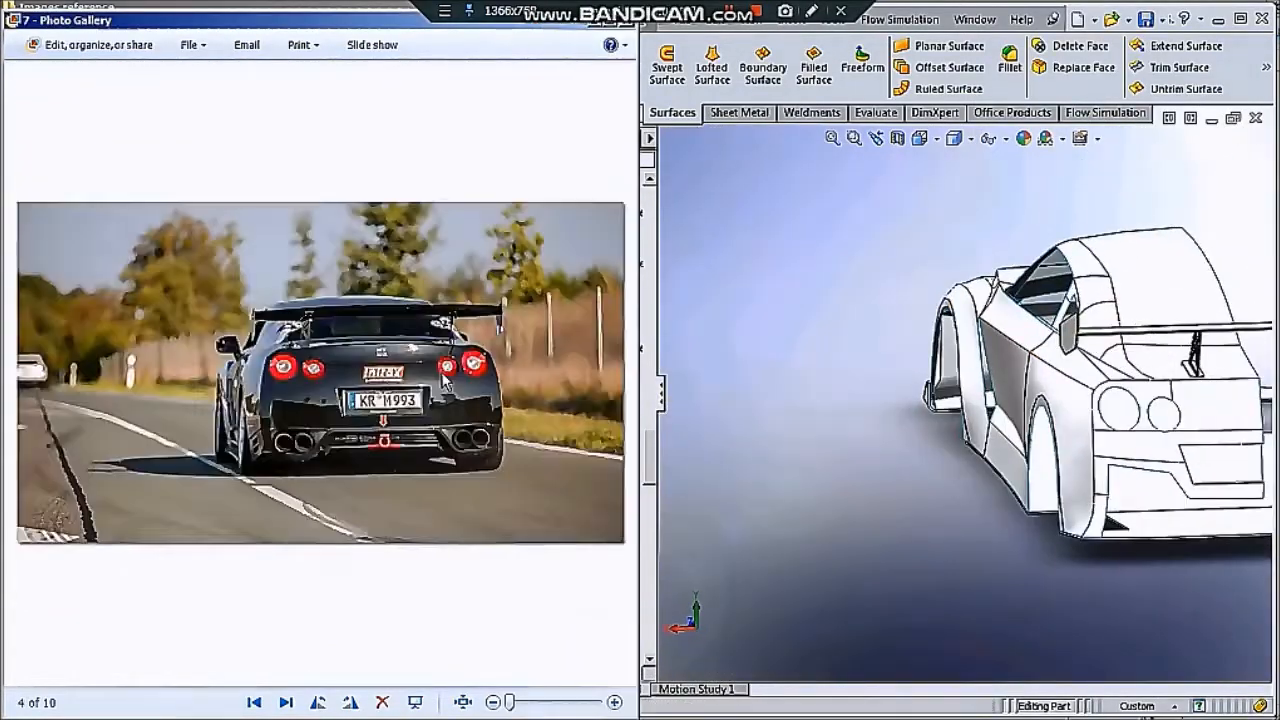
pyautogui.scroll(4, 288, 362)
# Fillet the rear fender's shoulder edge running above the wheel arch to the taillight with a 5 mm radius
pyautogui.click(873, 235)
pyautogui.click(1010, 62)
pyautogui.click(1068, 377)
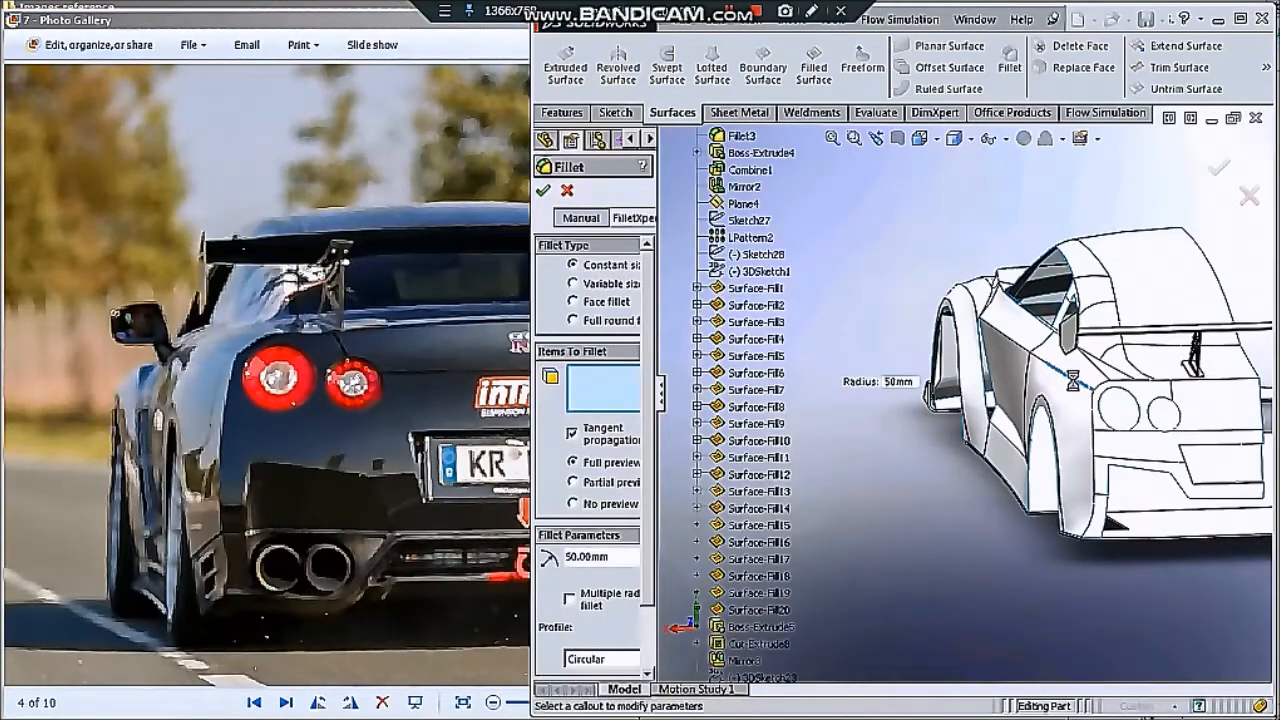
pyautogui.scroll(-5, 958, 375)
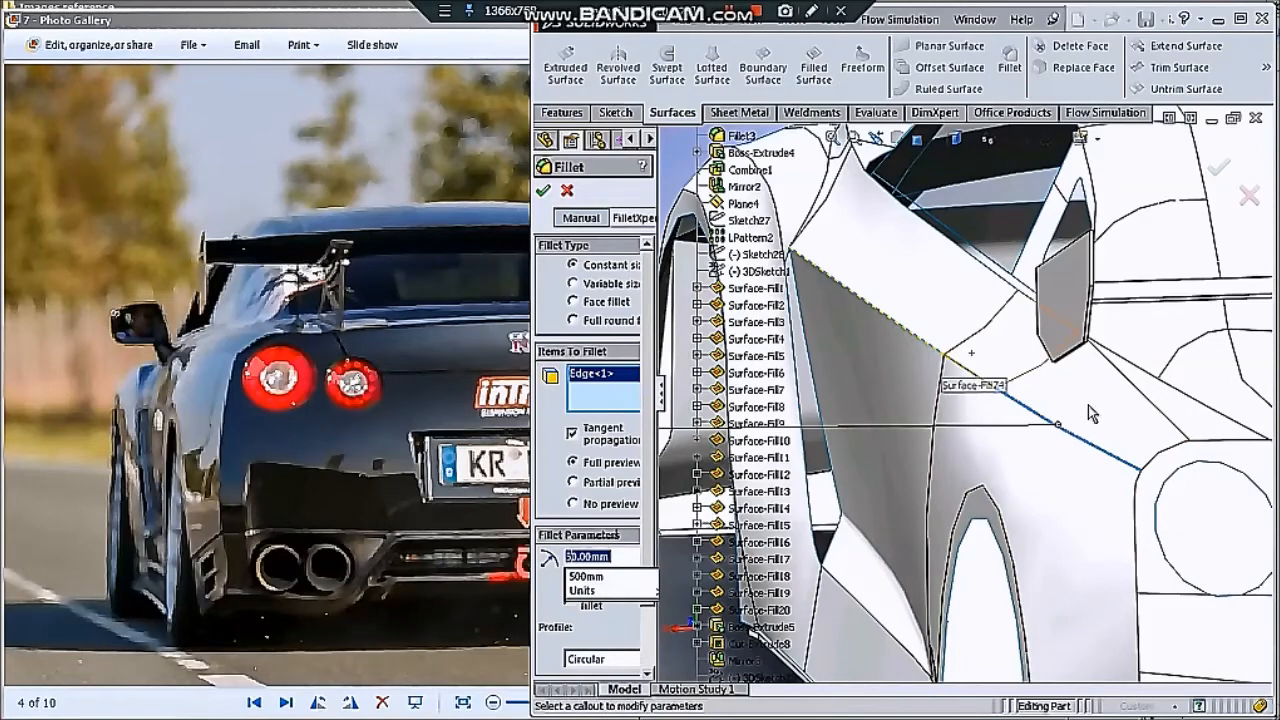
pyautogui.scroll(5, 1088, 405)
pyautogui.moveTo(1040, 403); pyautogui.dragTo(1100, 412, button='middle')
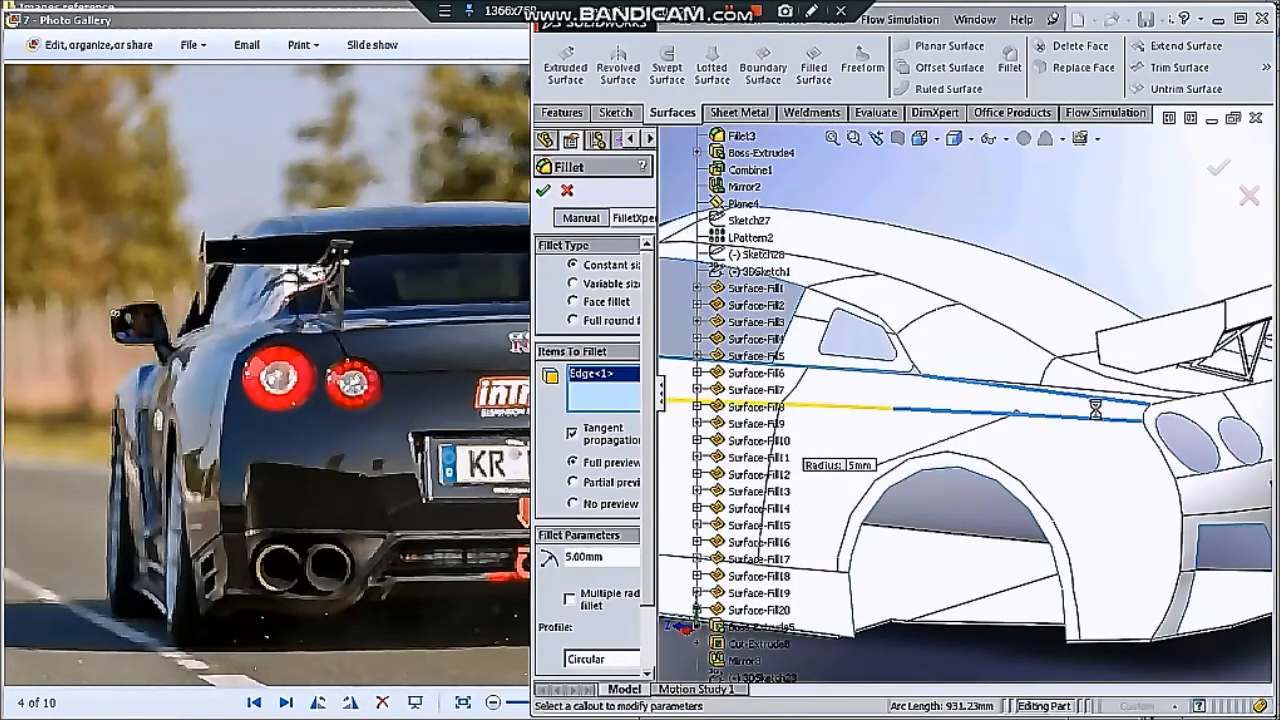
pyautogui.moveTo(1095, 410); pyautogui.dragTo(1208, 409, button='middle')
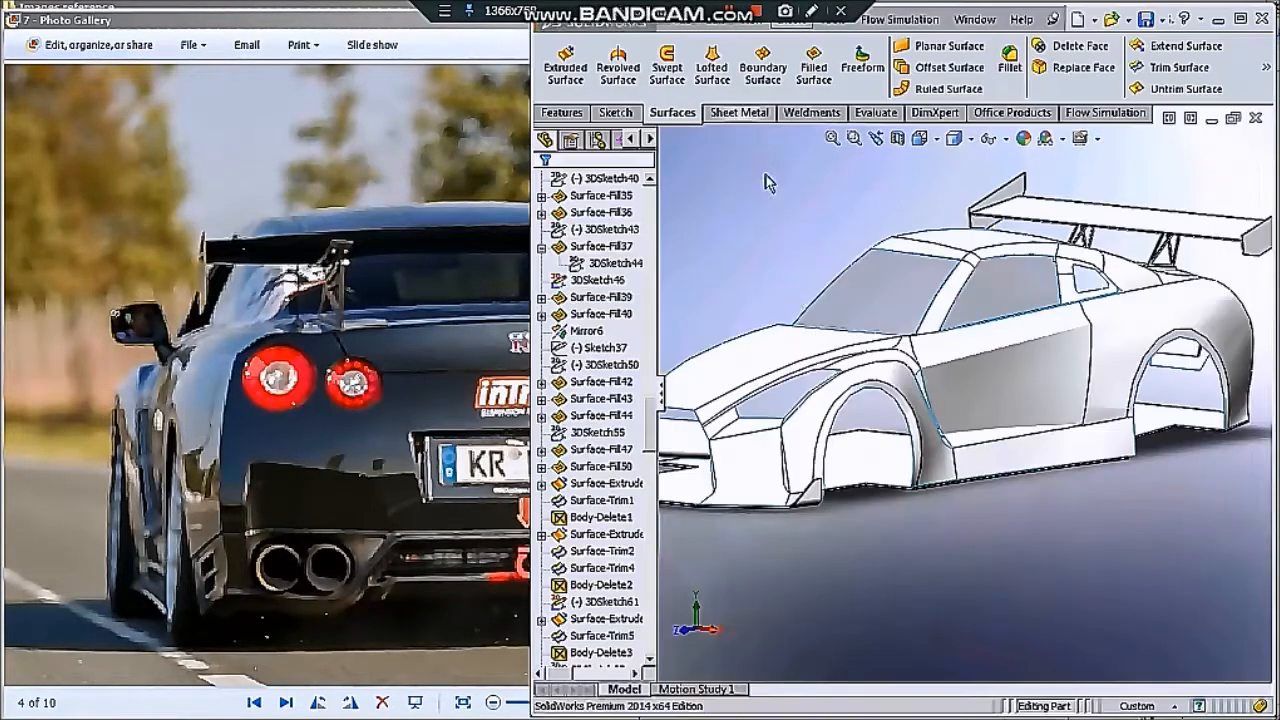
# Check the rear reference photos and fillet the front and rear wheel arch edges with a 5 mm radius
pyautogui.moveTo(858, 490)
pyautogui.mouseDown(button='middle')
pyautogui.moveTo(936, 526)
pyautogui.moveTo(870, 490)
pyautogui.mouseUp(button='middle')
pyautogui.scroll(-6, 1014, 372)
pyautogui.scroll(6, 1014, 372)
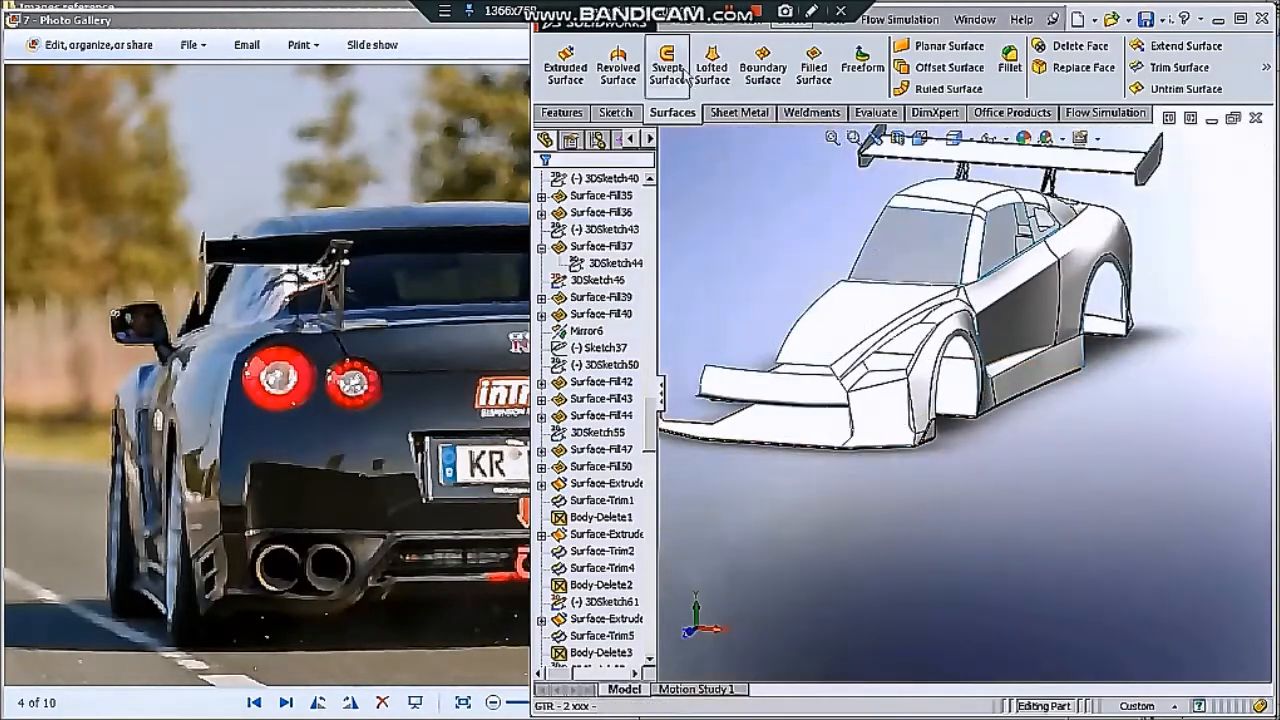
pyautogui.click(1010, 84)
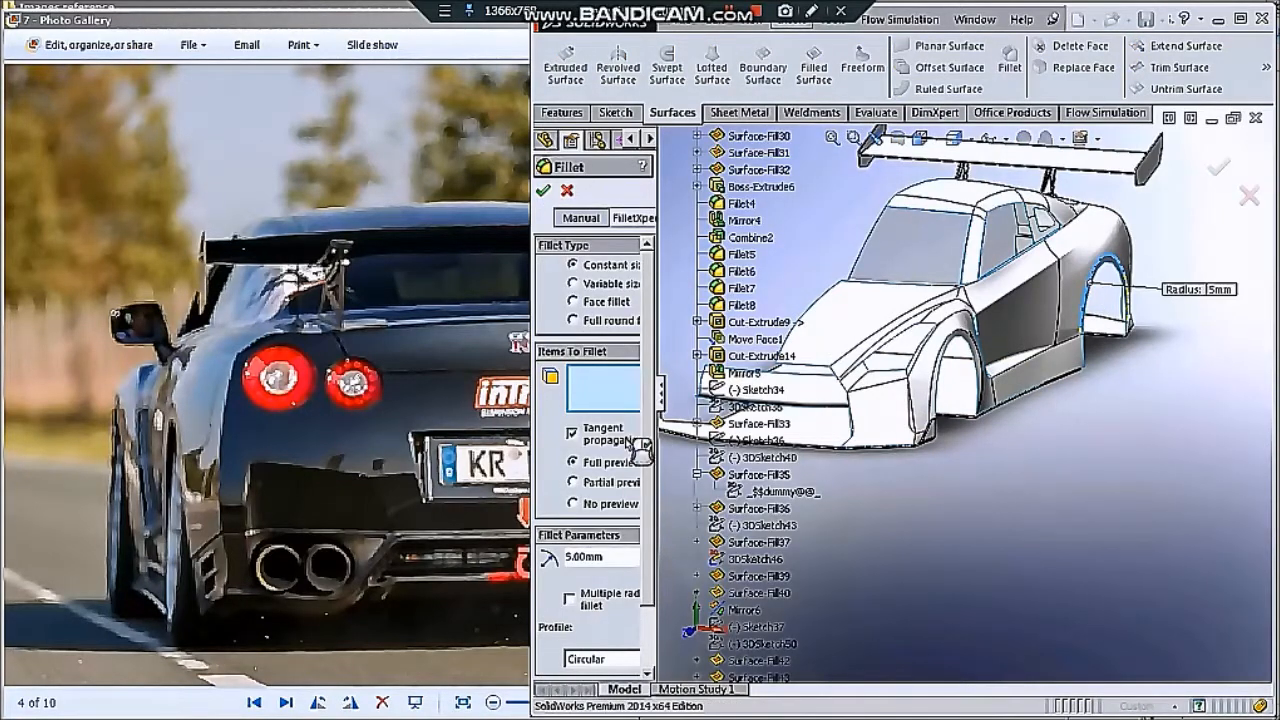
pyautogui.scroll(-1, 945, 376)
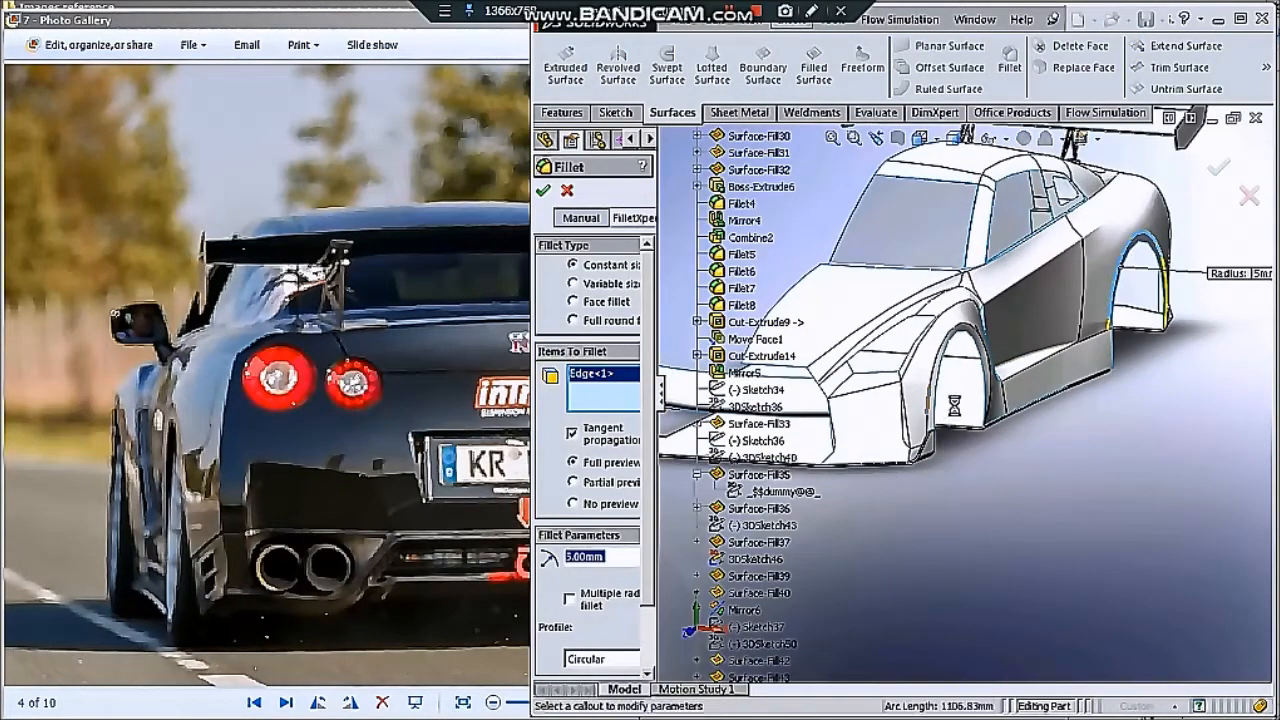
pyautogui.click(440, 426)
pyautogui.press('Right')
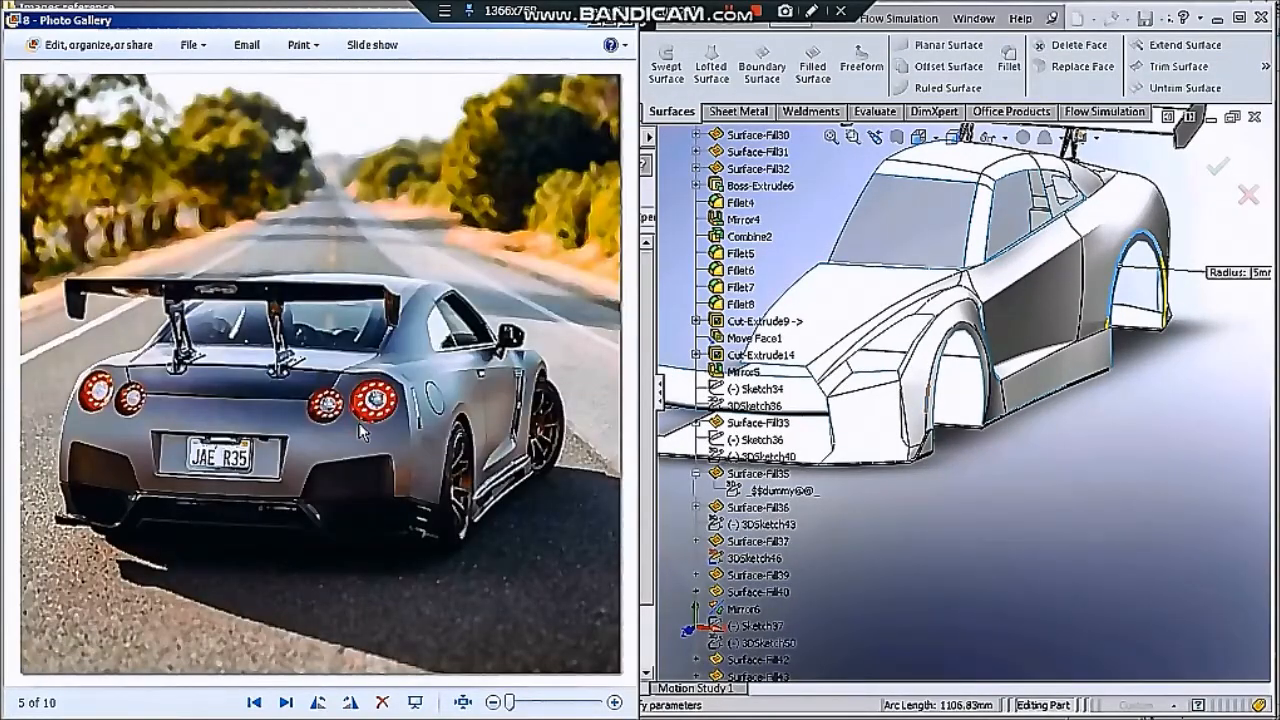
pyautogui.press('Right')
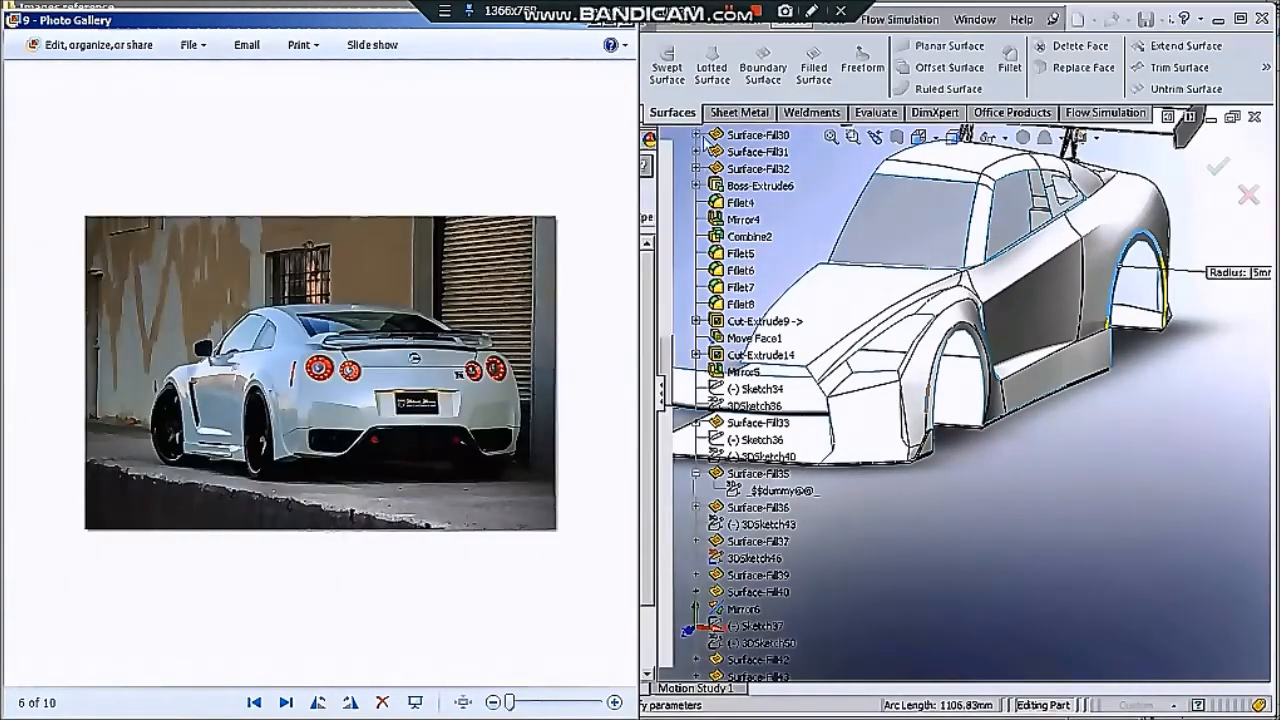
pyautogui.scroll(1, 862, 378)
pyautogui.click(649, 349)
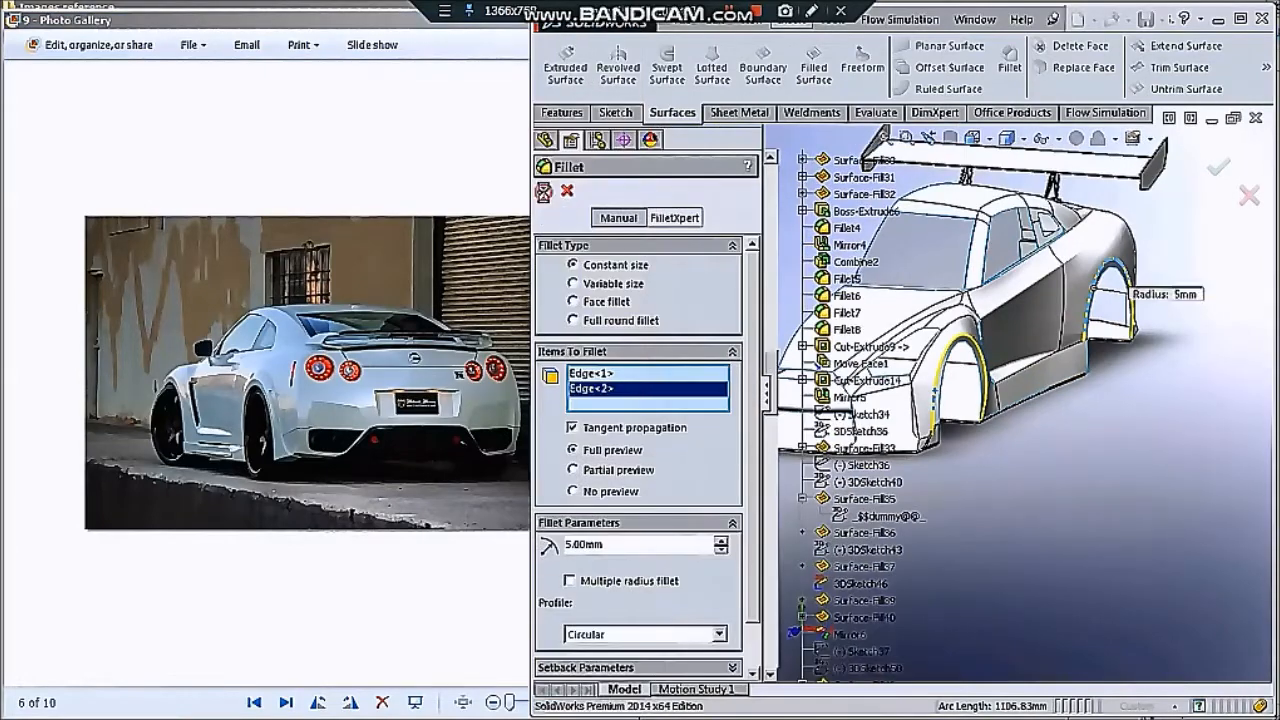
# Fillet the edge along the inner side of the headlight, beside the hood, with a 30 mm radius
pyautogui.click(1009, 62)
pyautogui.scroll(-4, 960, 420)
pyautogui.moveTo(945, 415)
pyautogui.mouseDown(button='middle')
pyautogui.moveTo(971, 434)
pyautogui.moveTo(950, 400)
pyautogui.mouseUp(button='middle')
pyautogui.scroll(-4, 924, 380)
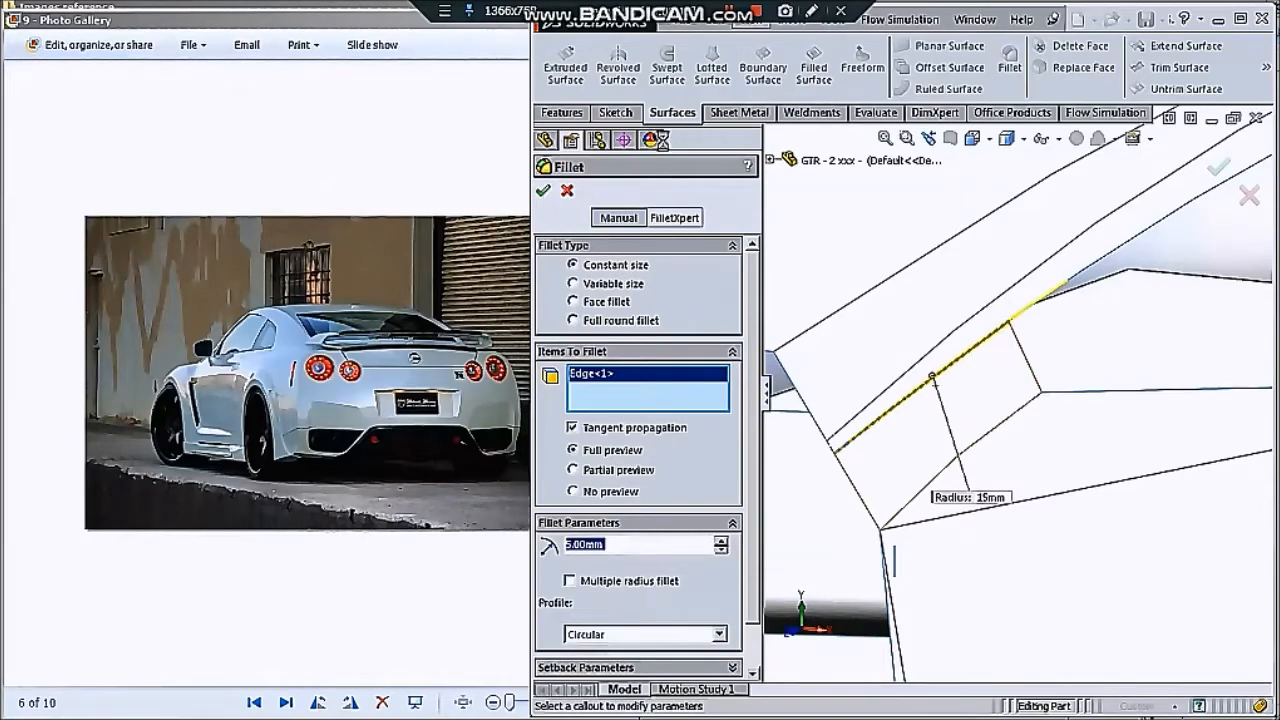
pyautogui.write('30')
pyautogui.press('Return')
pyautogui.scroll(3, 870, 303)
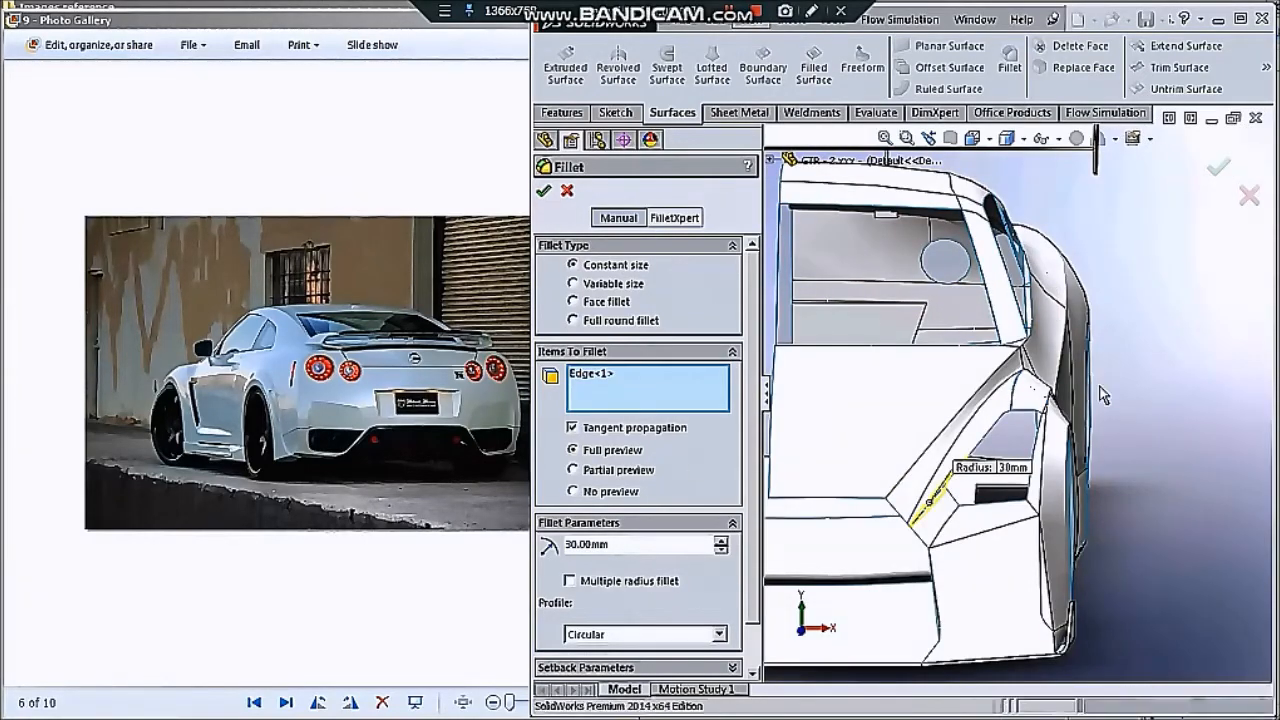
pyautogui.press('Return')
# Fillet the front bumper's upper edge below the headlight with a 5 mm radius
pyautogui.scroll(4, 1106, 397)
pyautogui.moveTo(1134, 443); pyautogui.dragTo(918, 466, button='middle')
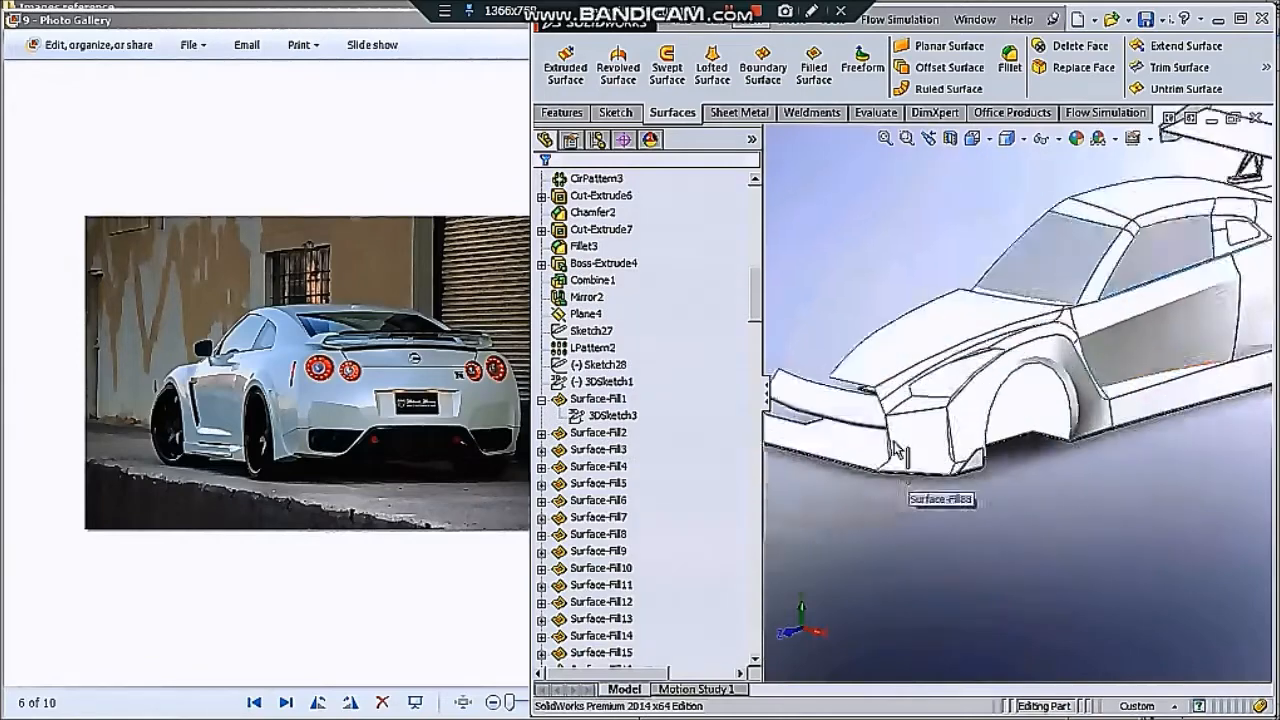
pyautogui.scroll(2, 970, 432)
pyautogui.scroll(-5, 975, 415)
pyautogui.click(1009, 60)
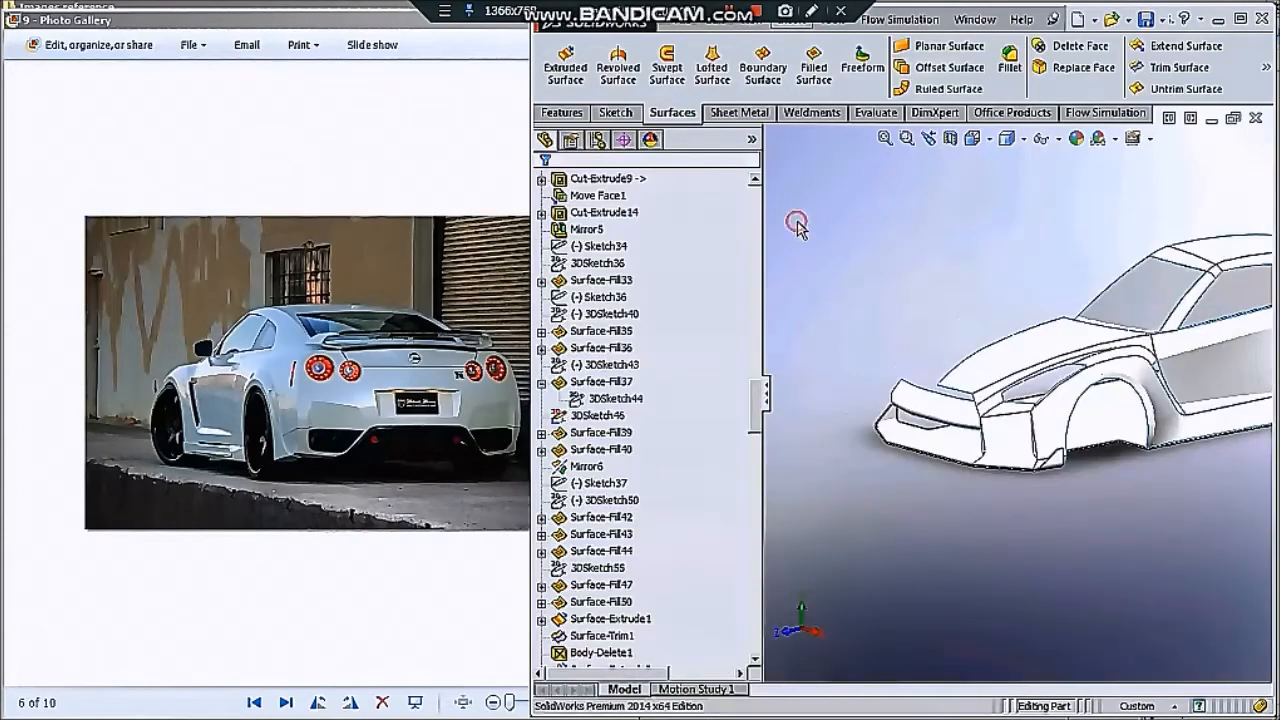
pyautogui.click(1009, 60)
pyautogui.scroll(-5, 988, 386)
pyautogui.click(988, 383)
pyautogui.scroll(3, 1020, 366)
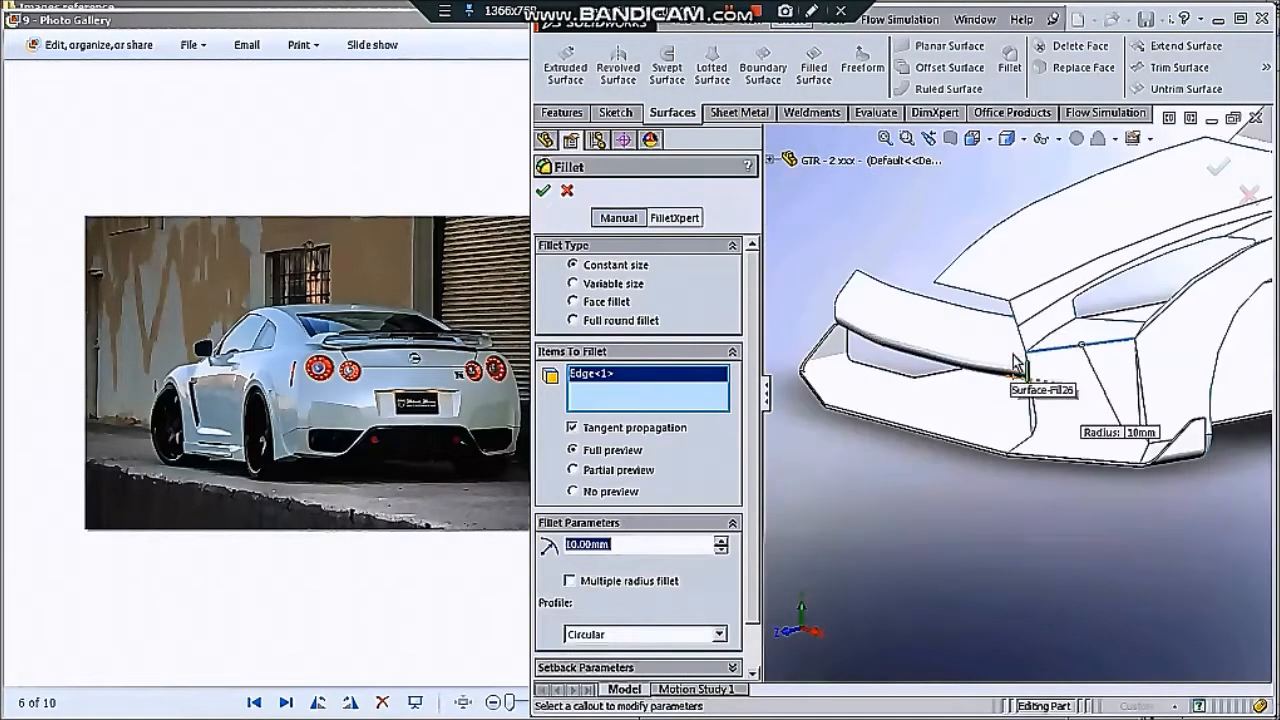
pyautogui.write('5')
pyautogui.press('Return')
pyautogui.scroll(-5, 1104, 364)
pyautogui.click(543, 190)
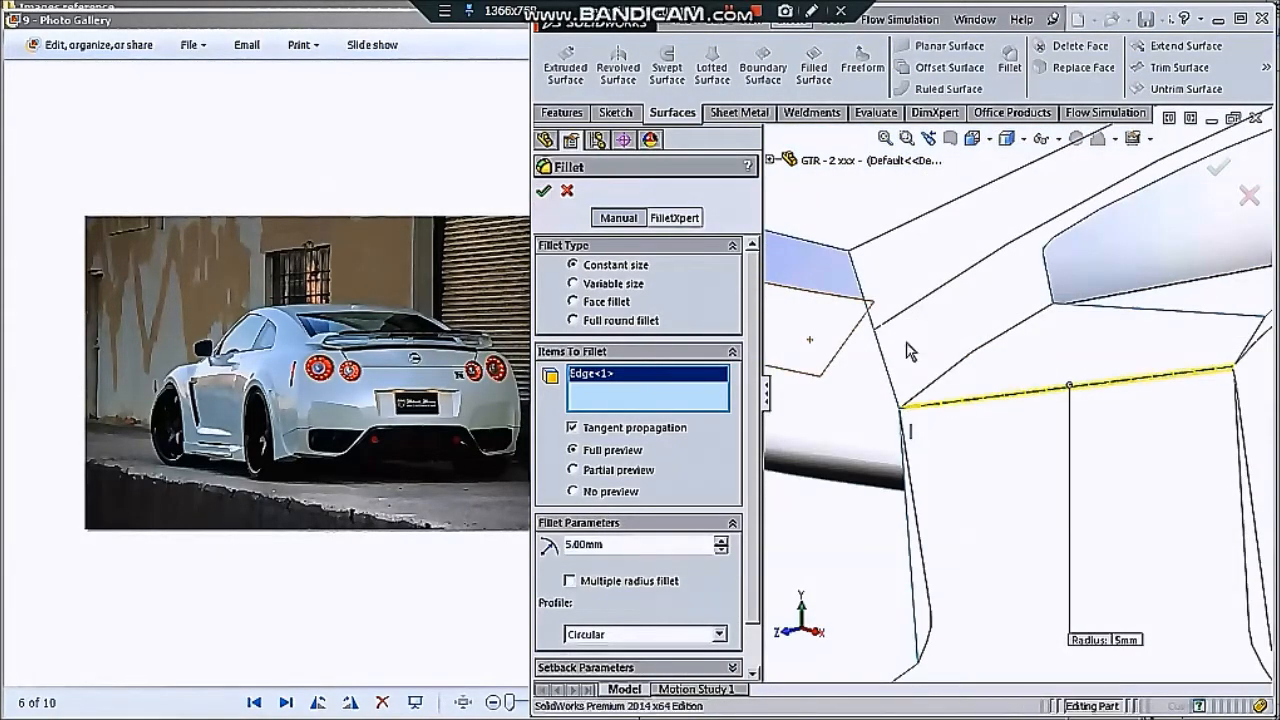
# Examine the half body from the front and side and consult the reference photo of the hood vents
pyautogui.scroll(8, 955, 398)
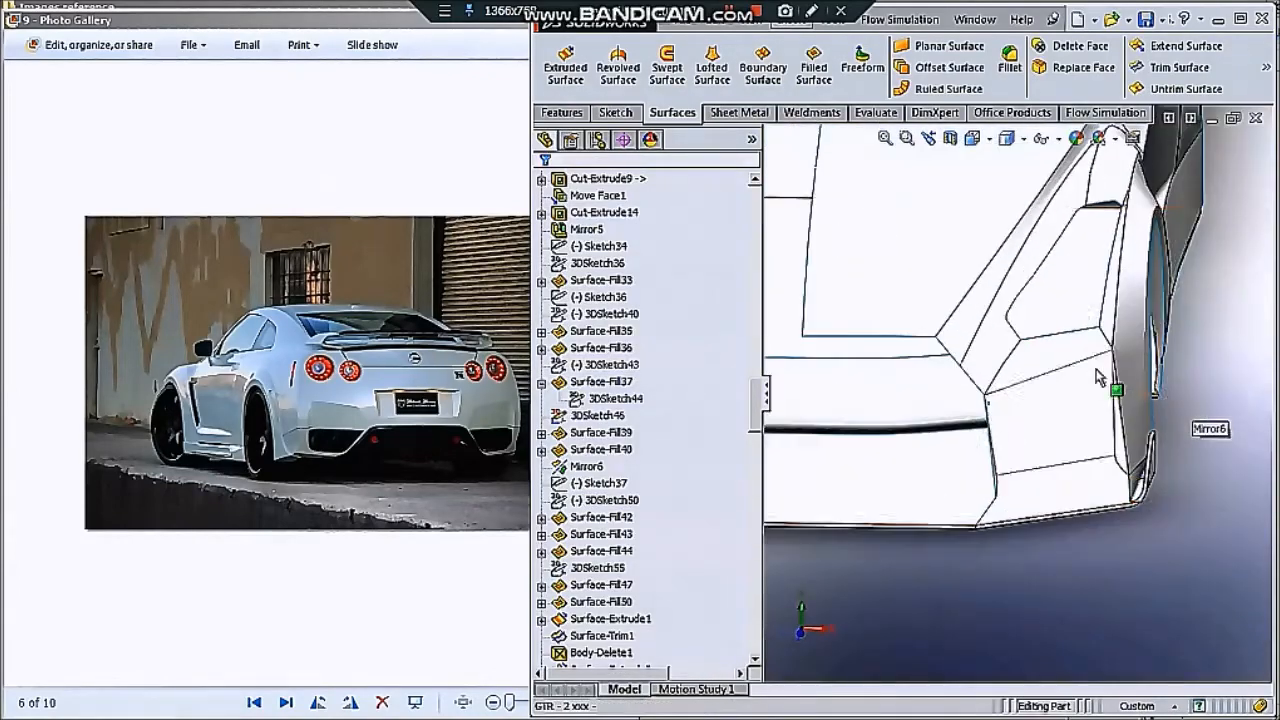
pyautogui.moveTo(955, 398); pyautogui.dragTo(880, 391, button='middle')
pyautogui.scroll(-5, 880, 391)
pyautogui.click(892, 450)
pyautogui.scroll(4, 884, 237)
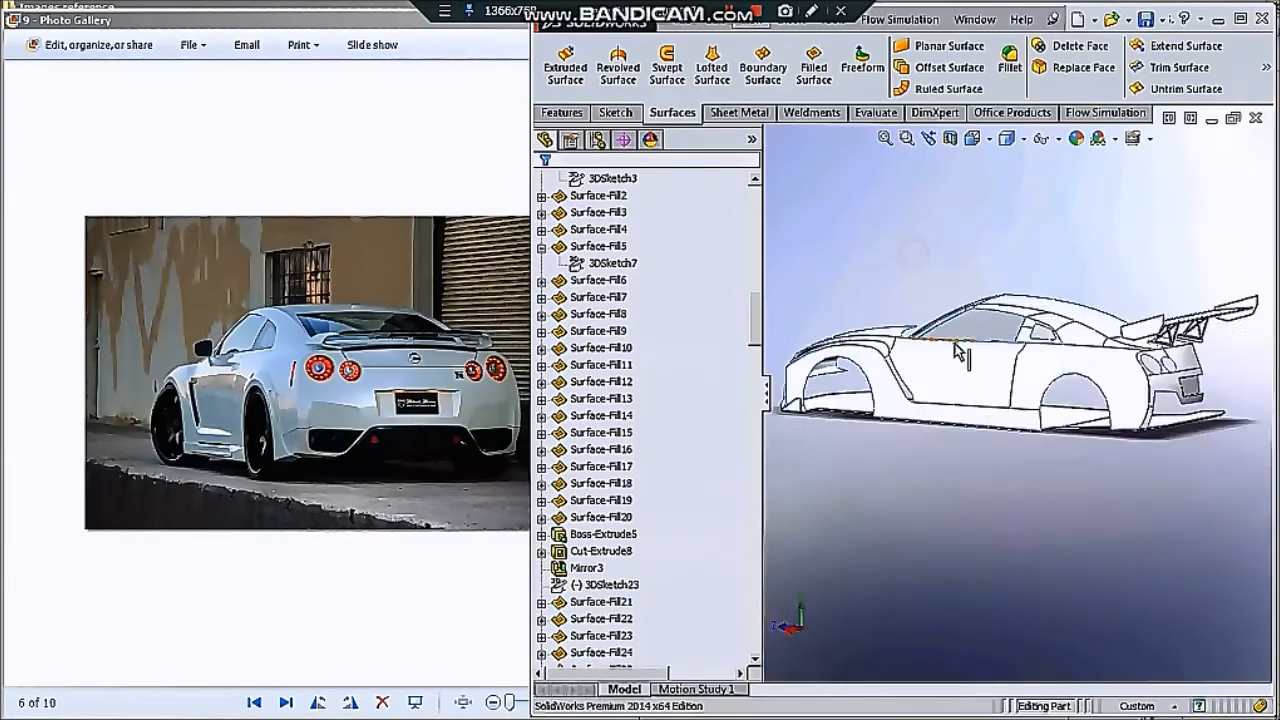
pyautogui.moveTo(963, 360); pyautogui.dragTo(1085, 404, button='middle')
pyautogui.scroll(-4, 920, 423)
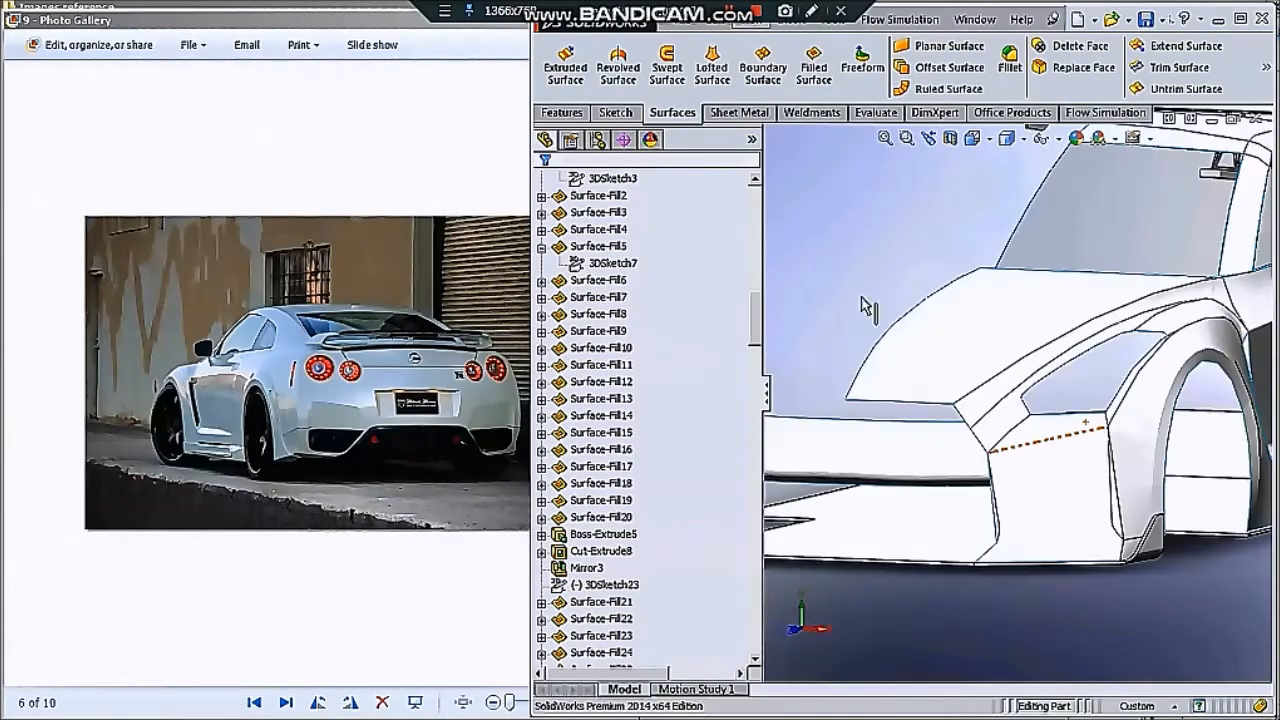
pyautogui.click(127, 380)
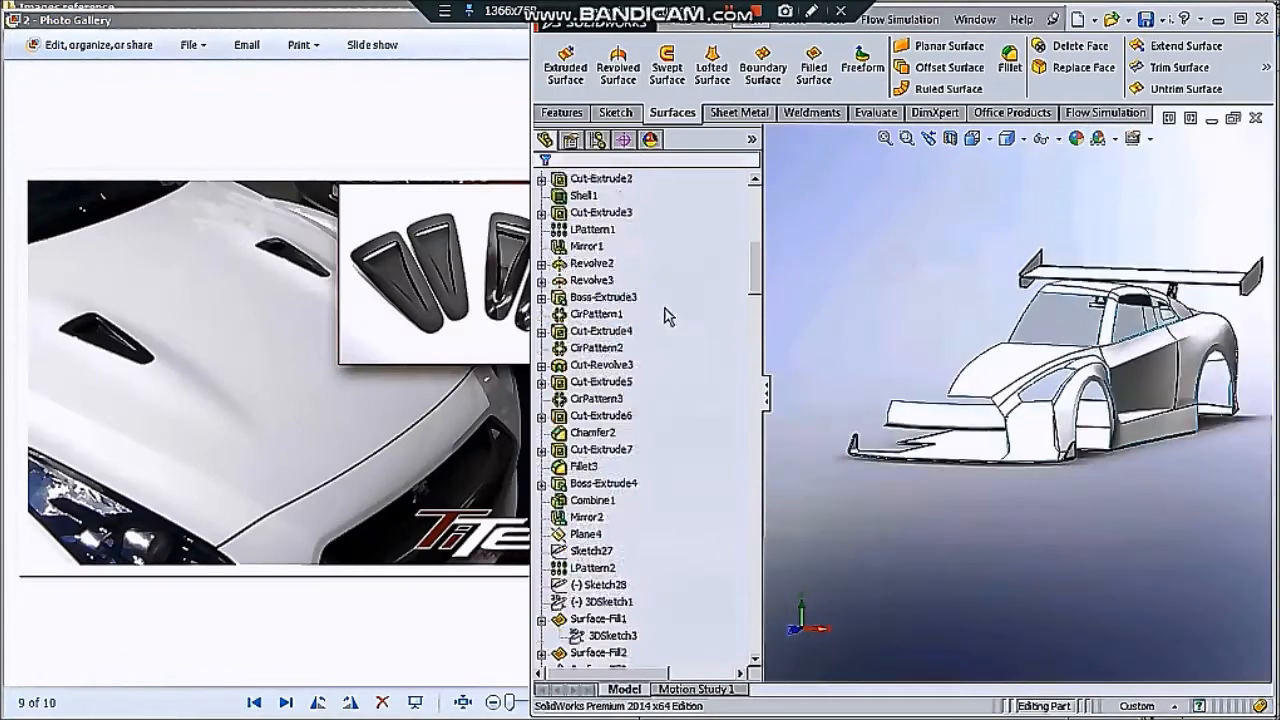
# Show Sketch3 with the front-view blueprint and orient the view to the front
pyautogui.scroll(10, 600, 400)
pyautogui.click(595, 364)
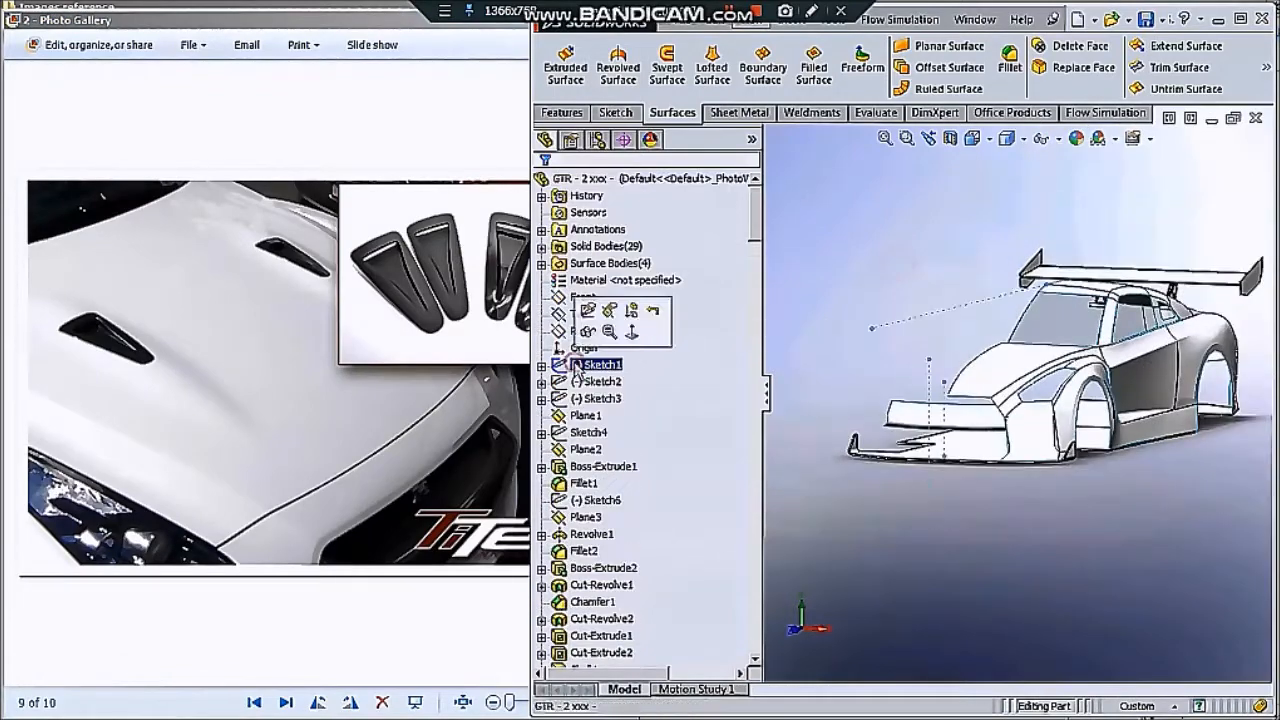
pyautogui.click(588, 350)
pyautogui.click(668, 276)
pyautogui.click(595, 364)
pyautogui.click(597, 381)
pyautogui.click(596, 365)
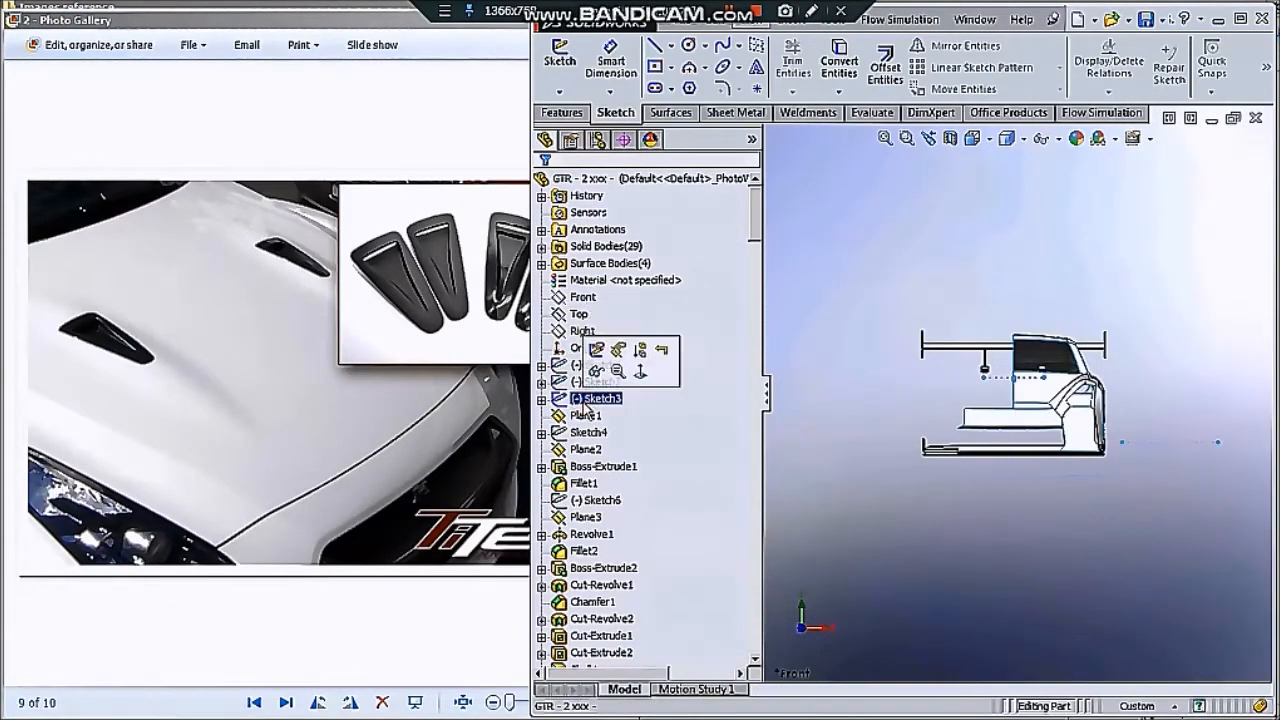
pyautogui.scroll(-2, 950, 376)
pyautogui.click(1057, 139)
pyautogui.click(1044, 187)
pyautogui.scroll(2, 1022, 416)
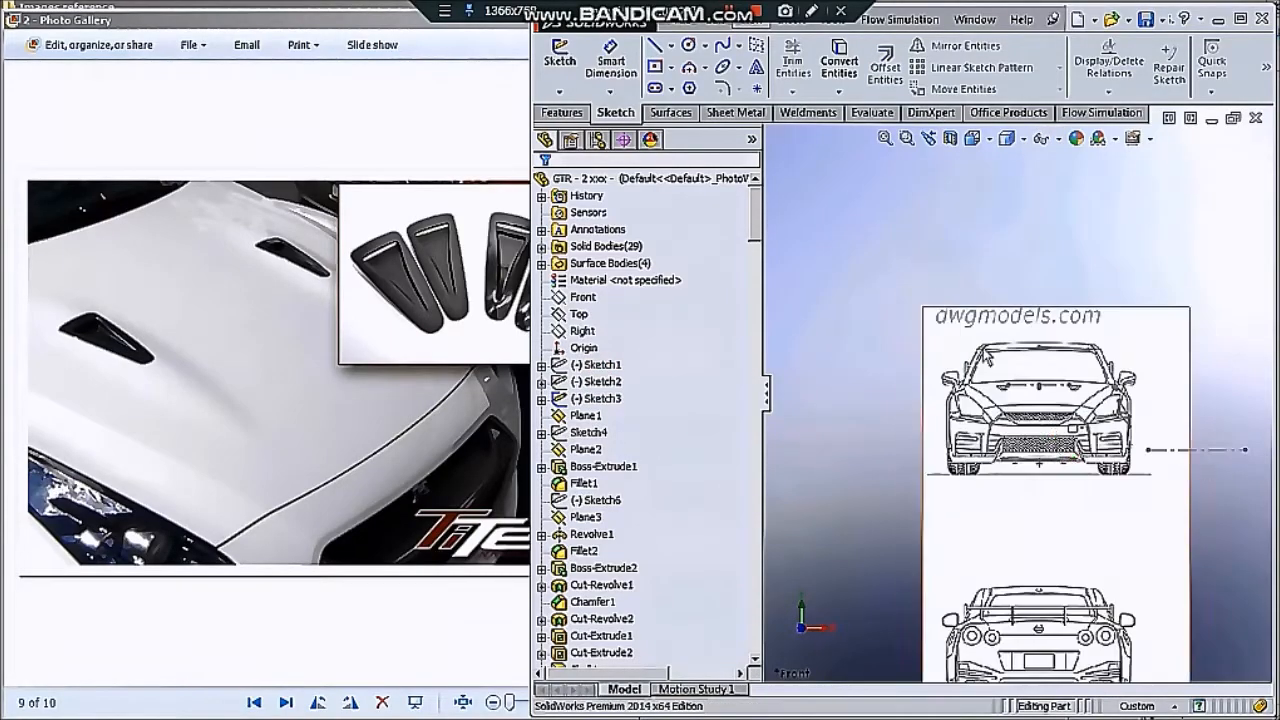
# Compare the front blueprint with the half body and toggle the display of sketches
pyautogui.scroll(-9, 1060, 418)
pyautogui.scroll(8, 1012, 412)
pyautogui.scroll(-4, 1012, 415)
pyautogui.scroll(4, 1012, 415)
pyautogui.moveTo(1012, 413); pyautogui.dragTo(866, 430, button='middle')
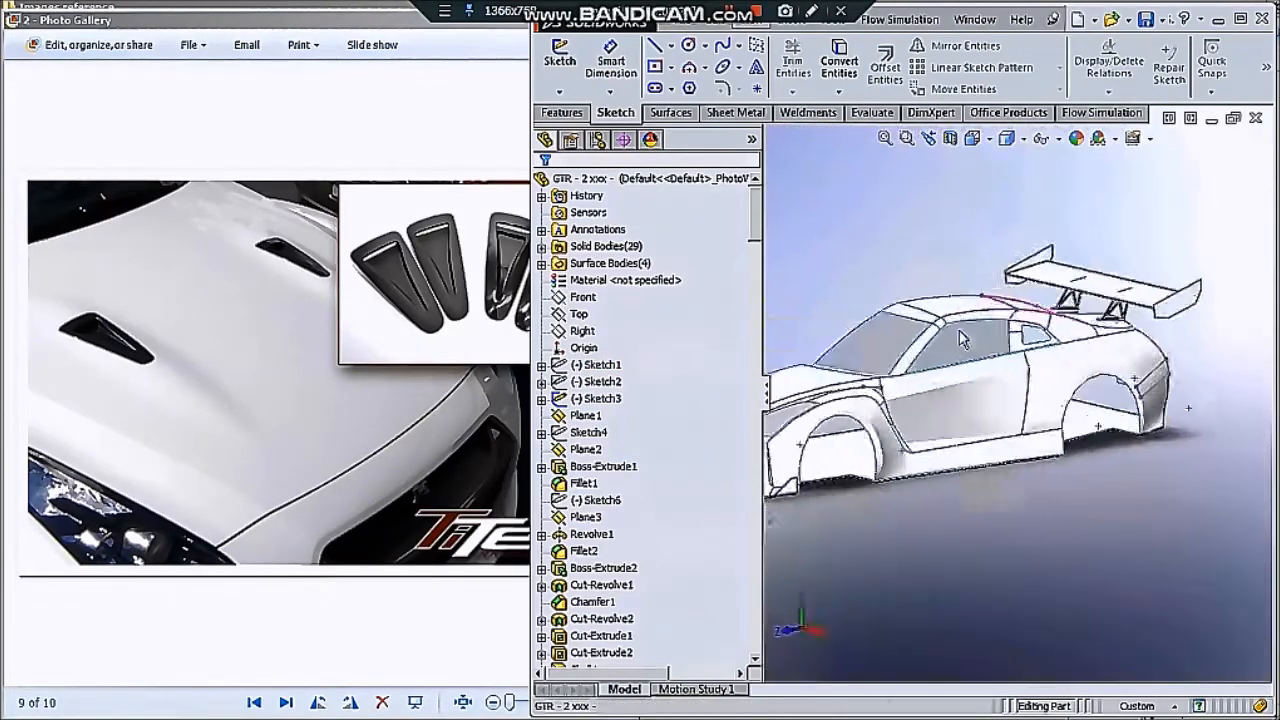
pyautogui.scroll(-6, 850, 428)
pyautogui.click(1046, 139)
pyautogui.click(1042, 278)
# Start a 3D sketch and draw a short line at the hood's front corner
pyautogui.scroll(-5, 1200, 360)
pyautogui.scroll(-2, 1158, 368)
pyautogui.click(560, 91)
pyautogui.click(595, 123)
pyautogui.click(1132, 364)
pyautogui.scroll(3, 1088, 446)
pyautogui.moveTo(1086, 453)
pyautogui.mouseDown(button='middle')
pyautogui.moveTo(971, 543)
pyautogui.moveTo(962, 525)
pyautogui.mouseUp(button='middle')
pyautogui.doubleClick(1044, 405)
pyautogui.press('Escape')
# Orient the view to the front and match the short line's free end to the front blueprint
pyautogui.hotkey('ctrl', '1')
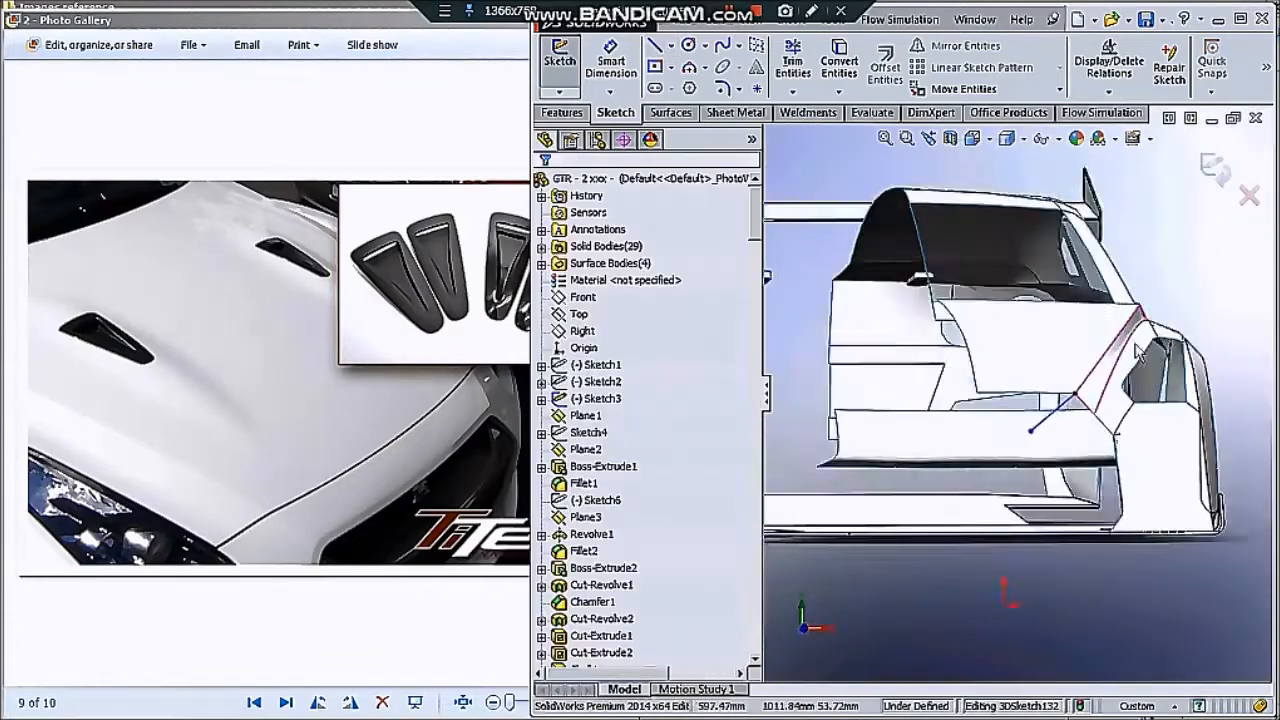
pyautogui.click(590, 331)
pyautogui.click(639, 303)
pyautogui.click(585, 297)
pyautogui.click(624, 270)
pyautogui.click(1048, 138)
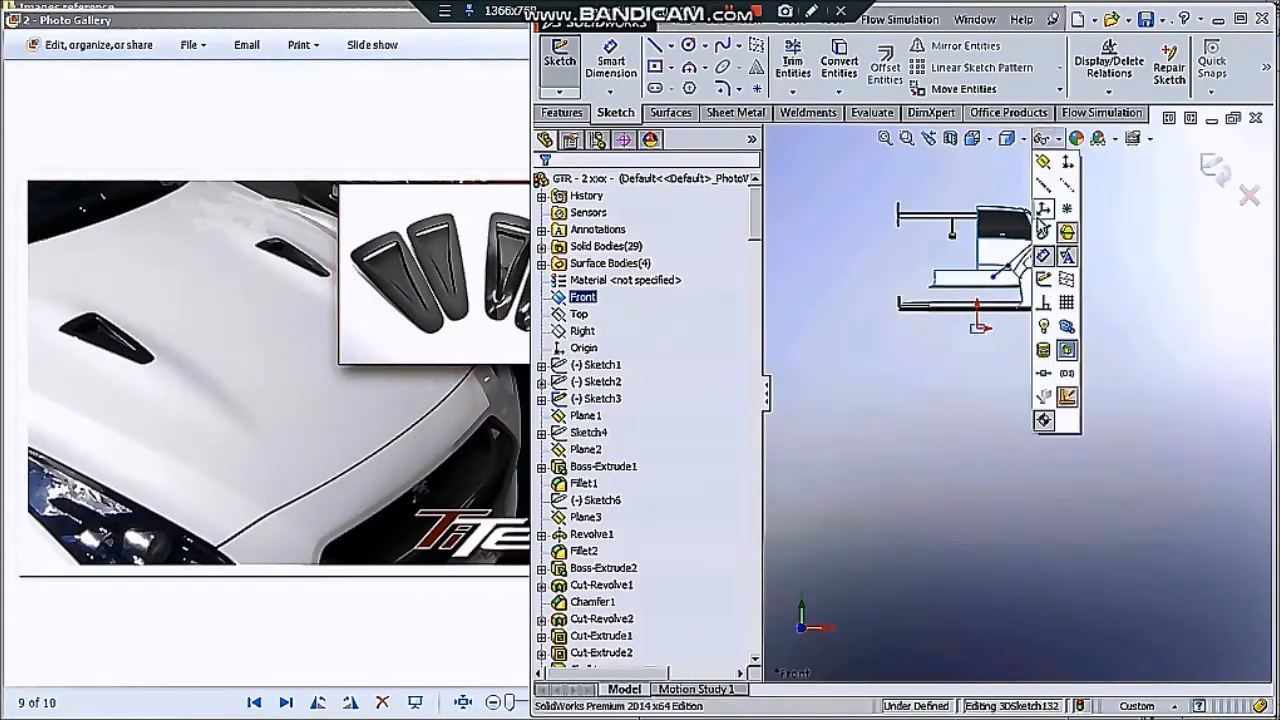
pyautogui.scroll(-8, 1020, 310)
pyautogui.click(938, 356)
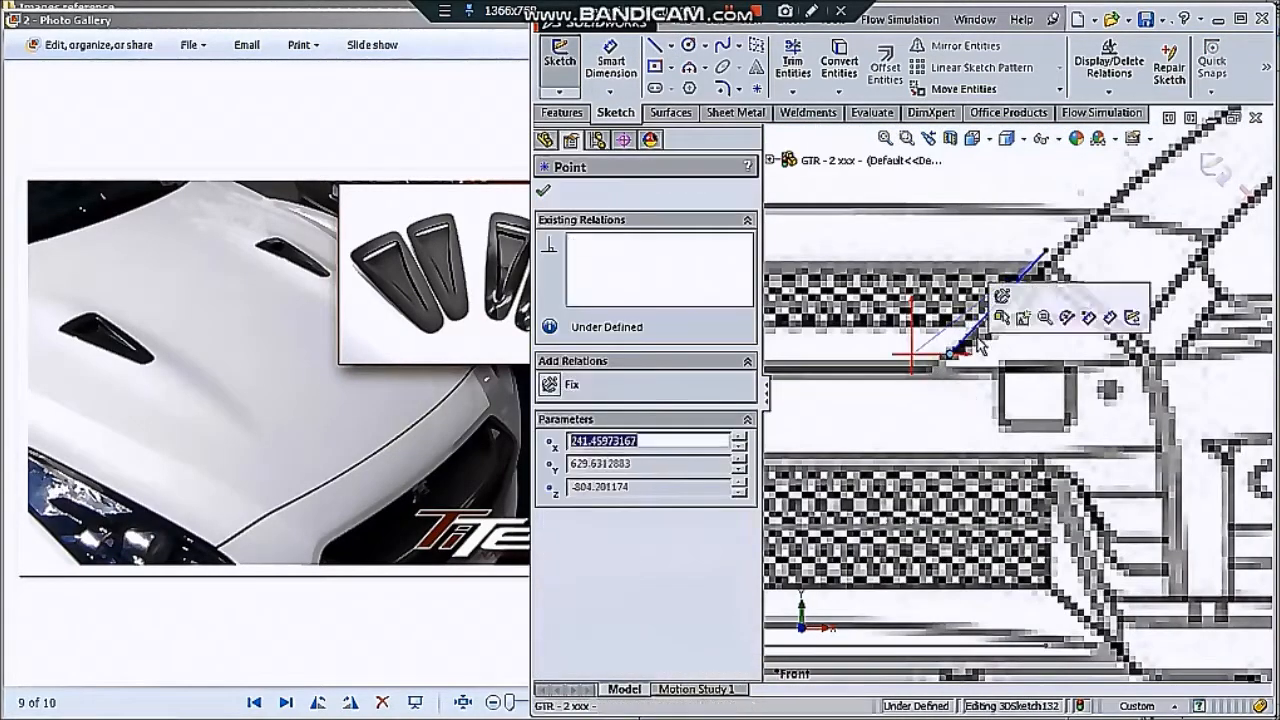
pyautogui.press('Escape')
# Hide the Sketch3 front blueprint
pyautogui.scroll(9, 981, 347)
pyautogui.moveTo(981, 347); pyautogui.dragTo(935, 362, button='middle')
pyautogui.click(574, 399)
pyautogui.click(590, 371)
pyautogui.click(846, 240)
# Draw a second line about 65 mm long from the hood's front corner down to the body edge below it
pyautogui.scroll(-10, 1004, 393)
pyautogui.moveTo(1007, 383); pyautogui.dragTo(1200, 380, button='middle')
pyautogui.scroll(-3, 1050, 385)
pyautogui.click(655, 46)
pyautogui.scroll(-3, 1040, 372)
pyautogui.click(1035, 334)
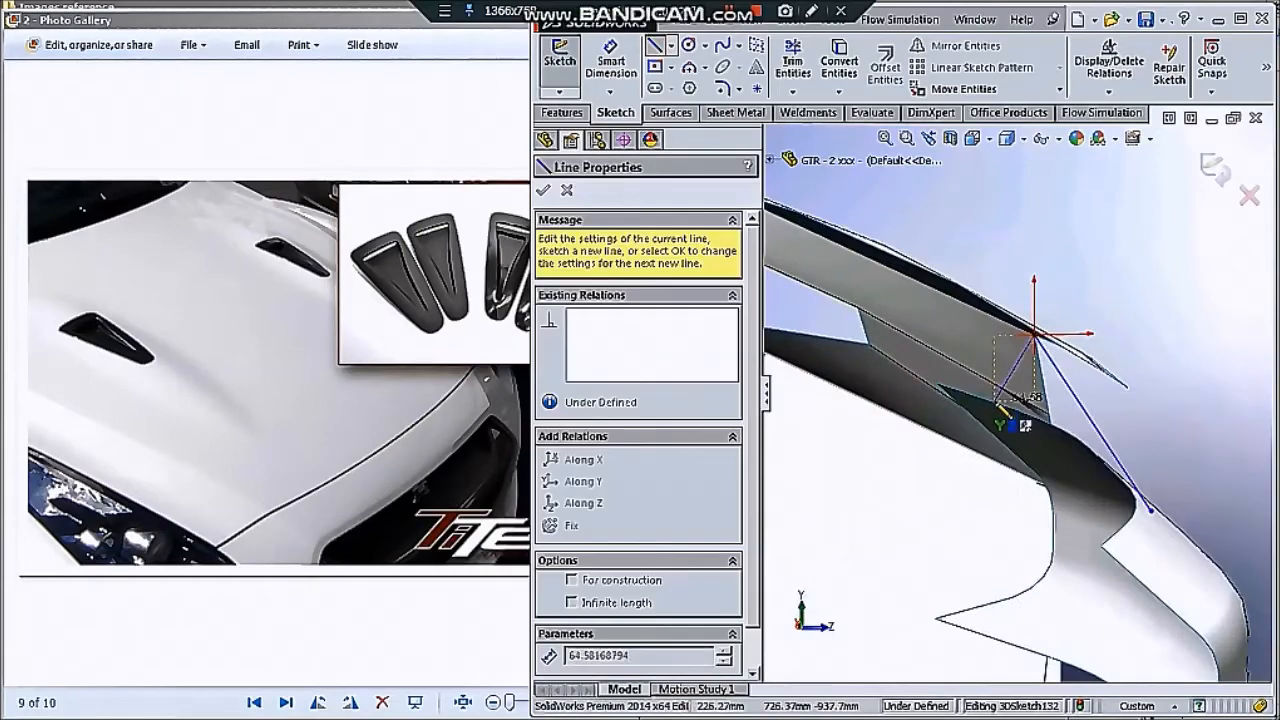
pyautogui.click(1005, 410)
pyautogui.press('Escape')
# Try to join the free ends of the two sketch lines with an arc in the front view
pyautogui.moveTo(1000, 415); pyautogui.dragTo(911, 451, button='middle')
pyautogui.hotkey('ctrl', '1')
pyautogui.scroll(3, 914, 400)
pyautogui.scroll(-2, 914, 400)
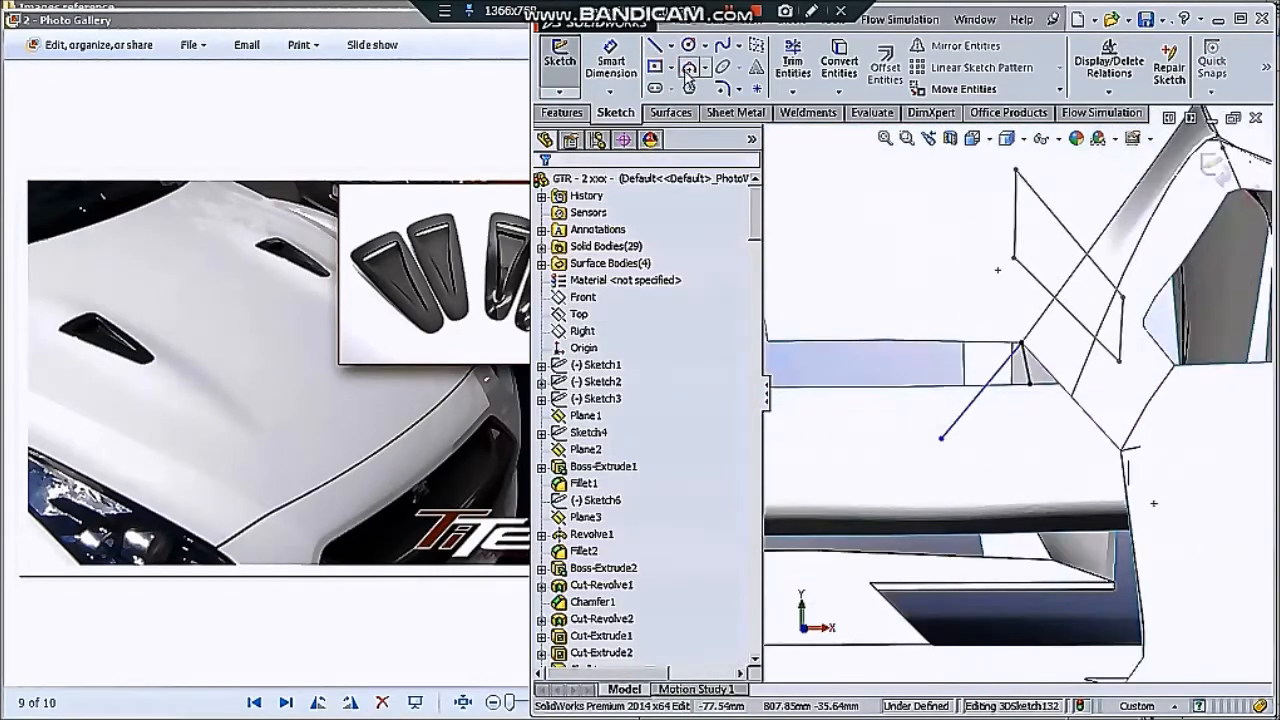
pyautogui.click(689, 67)
pyautogui.click(1000, 405)
pyautogui.press('Escape')
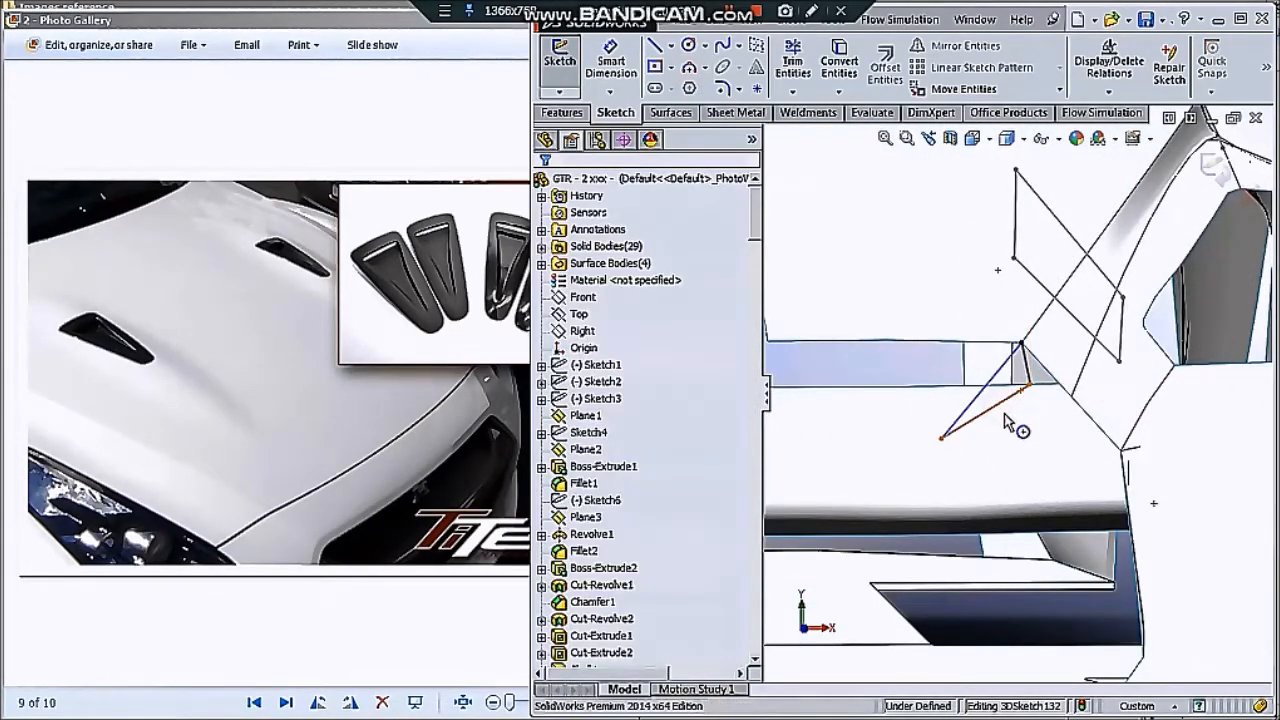
pyautogui.click(1003, 414)
pyautogui.keyDown('ctrl'); pyautogui.click(1010, 417); pyautogui.keyUp('ctrl')
pyautogui.scroll(-1, 1007, 418)
pyautogui.click(584, 494)
pyautogui.press('Escape')
pyautogui.scroll(-1, 1003, 398)
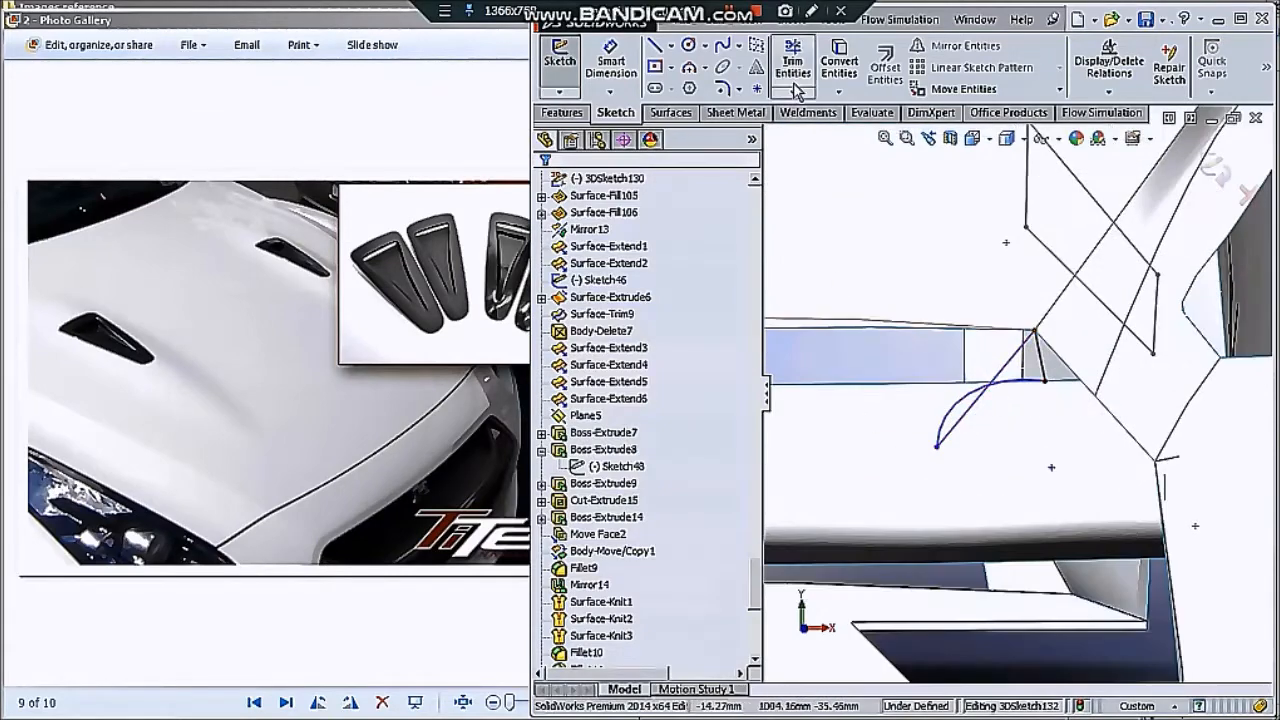
# Close the triangle with a straight line between the two free ends and exit the 3D sketch
pyautogui.click(655, 46)
pyautogui.click(1045, 381)
pyautogui.click(936, 447)
pyautogui.press('Escape')
pyautogui.scroll(5, 984, 430)
pyautogui.moveTo(986, 431)
pyautogui.mouseDown(button='middle')
pyautogui.moveTo(1168, 389)
pyautogui.moveTo(1080, 418)
pyautogui.moveTo(1028, 383)
pyautogui.moveTo(1145, 355)
pyautogui.mouseUp(button='middle')
pyautogui.scroll(-2, 1168, 389)
pyautogui.click(1041, 141)
pyautogui.click(997, 220)
pyautogui.scroll(-5, 1040, 400)
pyautogui.hotkey('ctrl', '1')
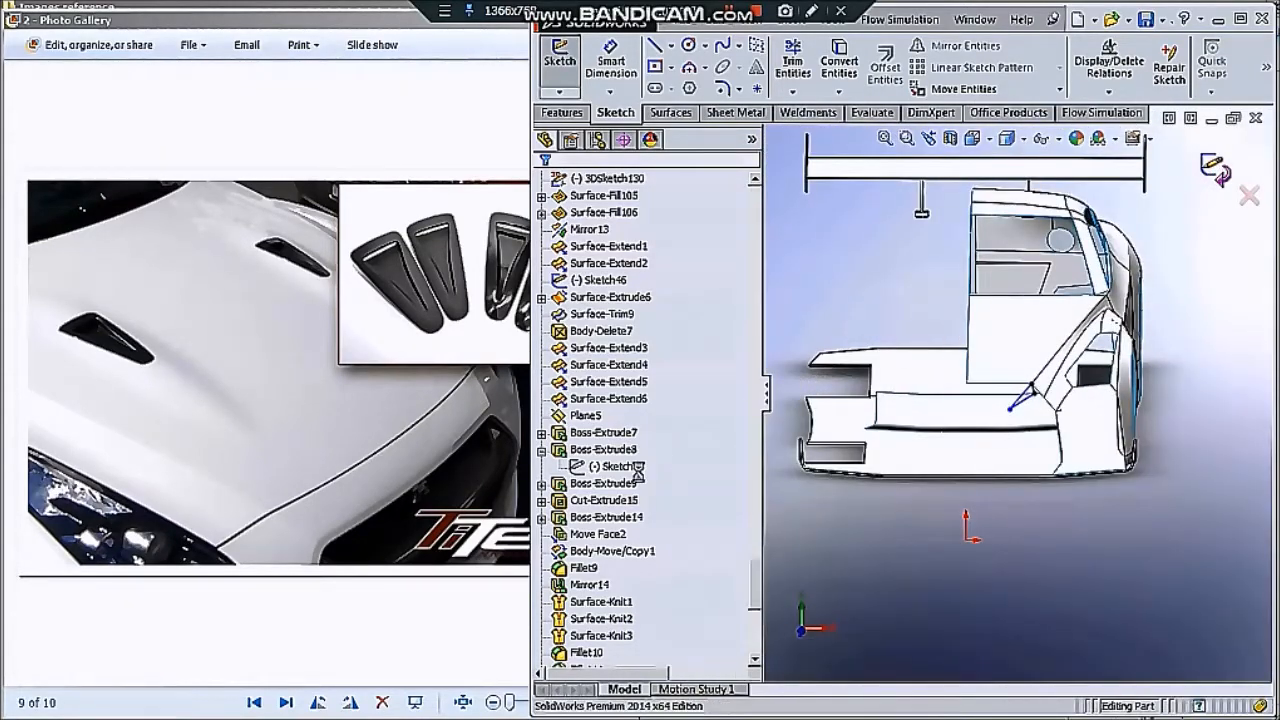
# Fill the triangular 3D sketch at the hood's front corner with a surface using the Contact edge setting
pyautogui.click(671, 112)
pyautogui.click(813, 67)
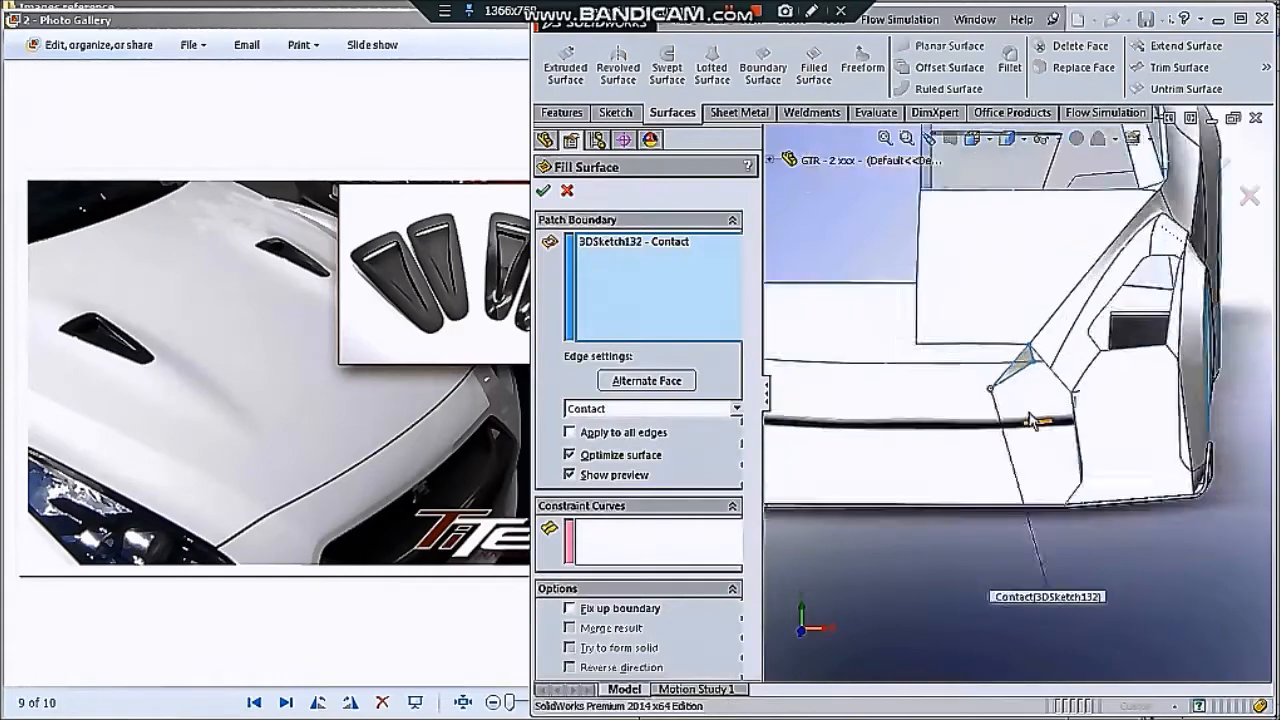
pyautogui.scroll(8, 997, 386)
pyautogui.moveTo(997, 386); pyautogui.dragTo(1181, 347, button='middle')
pyautogui.scroll(-3, 1048, 423)
pyautogui.scroll(3, 868, 415)
pyautogui.scroll(-4, 1035, 410)
pyautogui.scroll(6, 953, 418)
pyautogui.moveTo(1135, 408); pyautogui.dragTo(986, 394, button='middle')
pyautogui.scroll(-8, 986, 394)
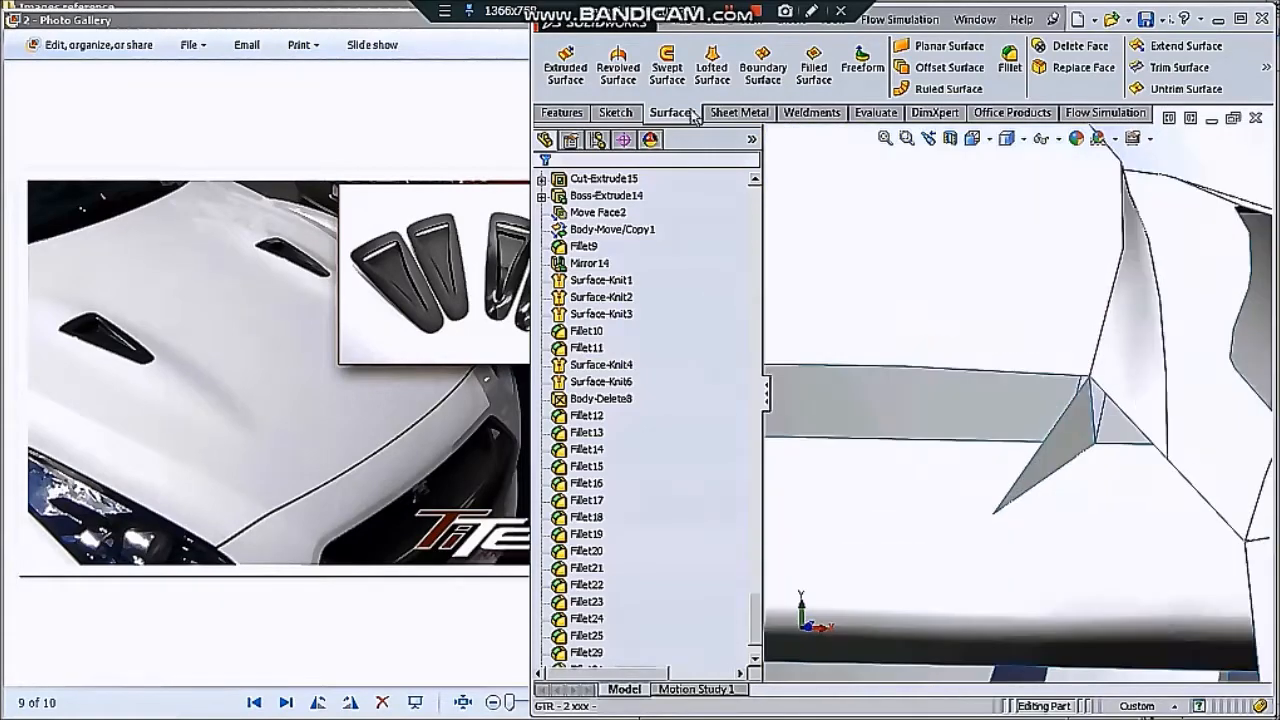
# Start a new 3D sketch and try to place a line at the triangular patch's upper corner
pyautogui.click(615, 113)
pyautogui.click(560, 91)
pyautogui.click(600, 128)
pyautogui.click(689, 67)
pyautogui.scroll(-2, 1065, 395)
pyautogui.press('l')
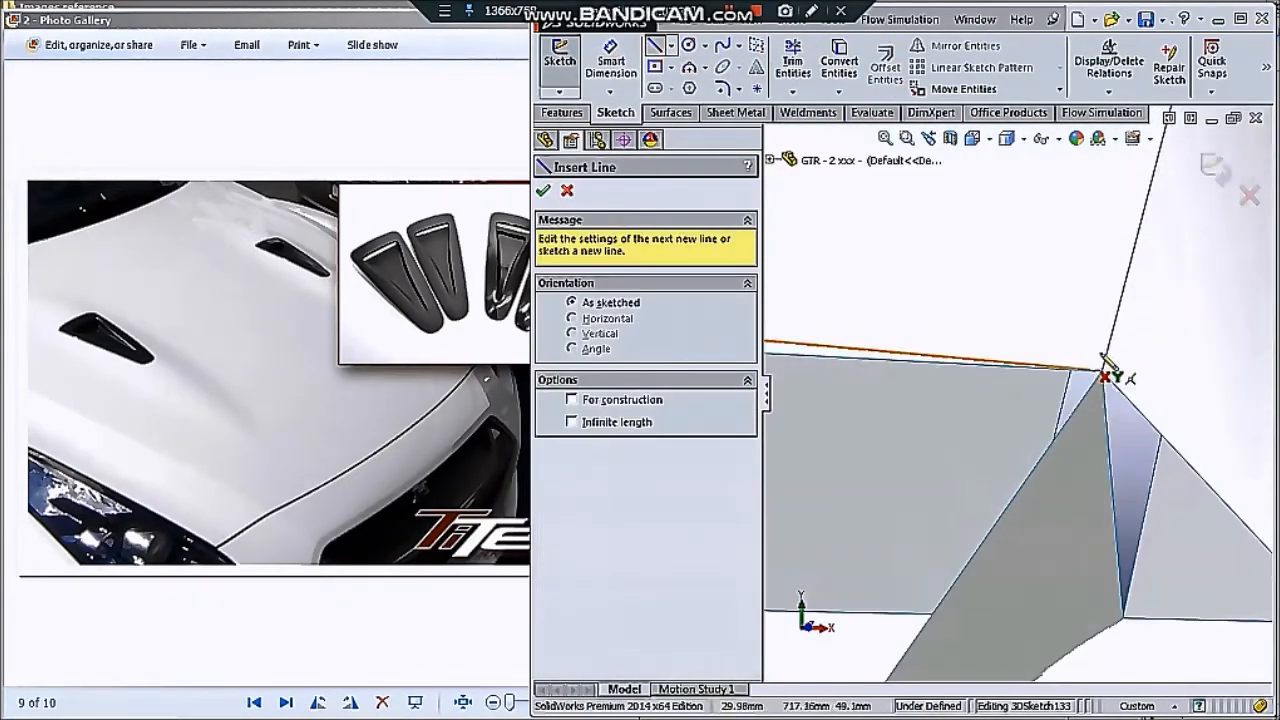
pyautogui.click(1103, 372)
pyautogui.scroll(-2, 1080, 394)
pyautogui.click(657, 47)
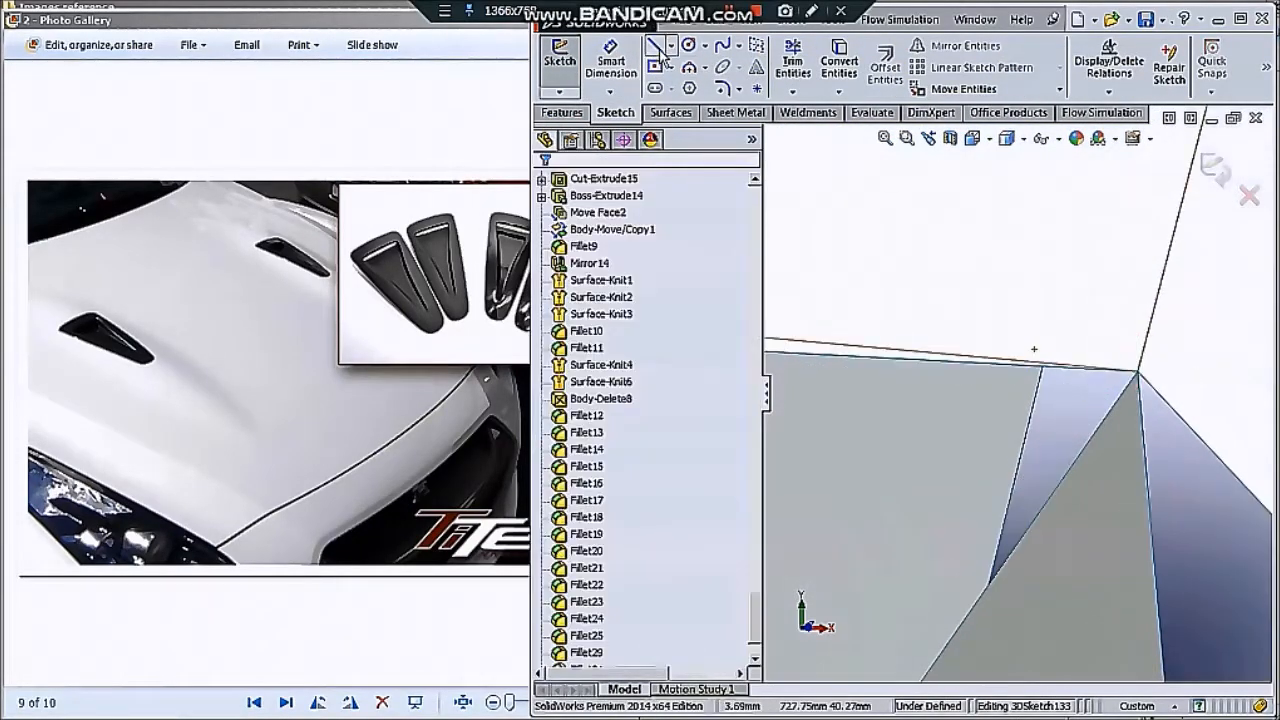
pyautogui.click(1050, 364)
pyautogui.scroll(6, 1030, 398)
pyautogui.moveTo(1022, 412); pyautogui.dragTo(925, 478, button='middle')
pyautogui.scroll(-6, 1000, 385)
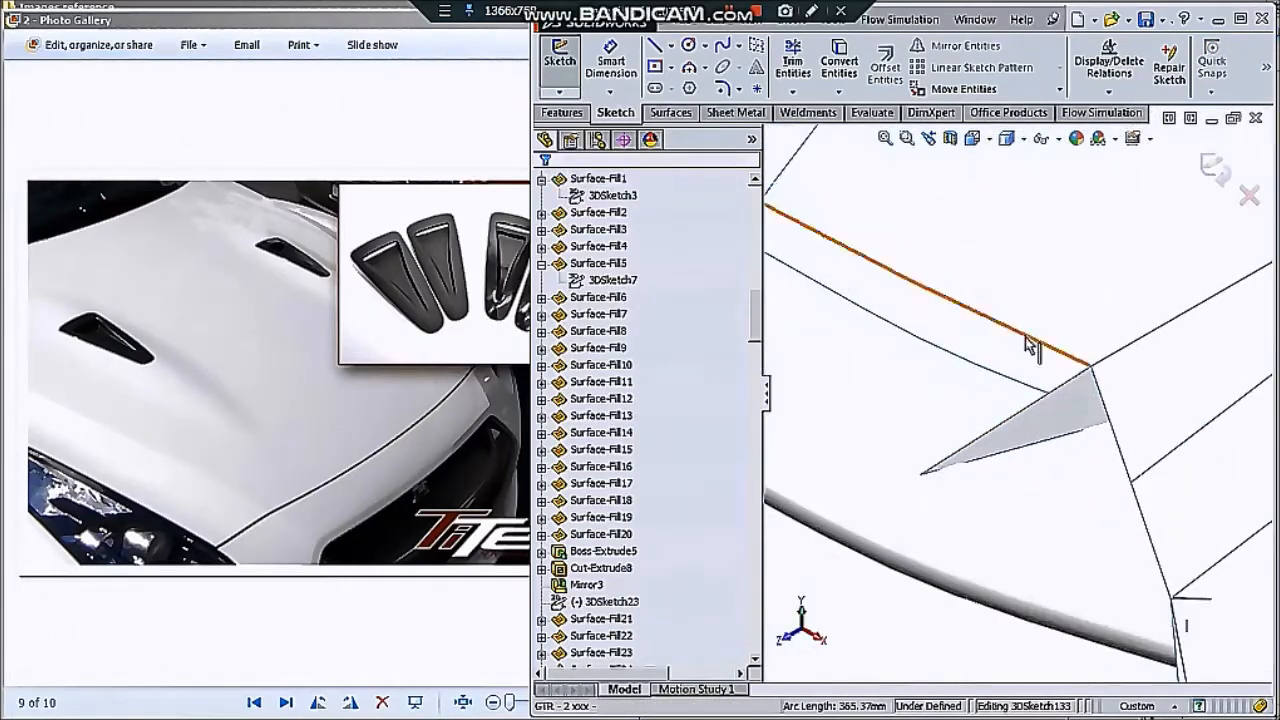
# Convert the hood's front edge beside the triangular patch into a sketch entity
pyautogui.click(1024, 334)
pyautogui.click(833, 82)
pyautogui.click(1016, 328)
pyautogui.moveTo(1030, 340); pyautogui.dragTo(1211, 277, button='middle')
pyautogui.press('Escape')
# Draw a line down from the hood's front edge alongside the triangular patch
pyautogui.click(656, 47)
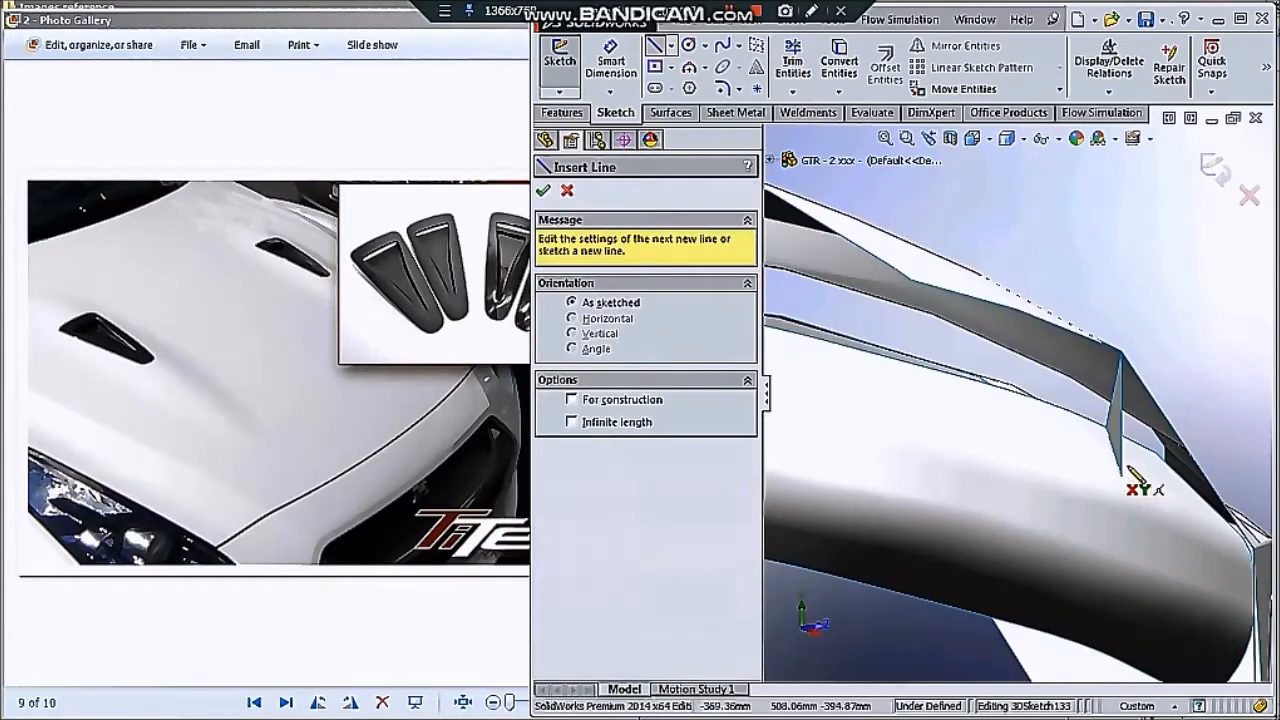
pyautogui.scroll(-3, 1075, 466)
pyautogui.click(1074, 466)
pyautogui.scroll(3, 1074, 436)
pyautogui.scroll(-3, 1058, 222)
pyautogui.press('Escape')
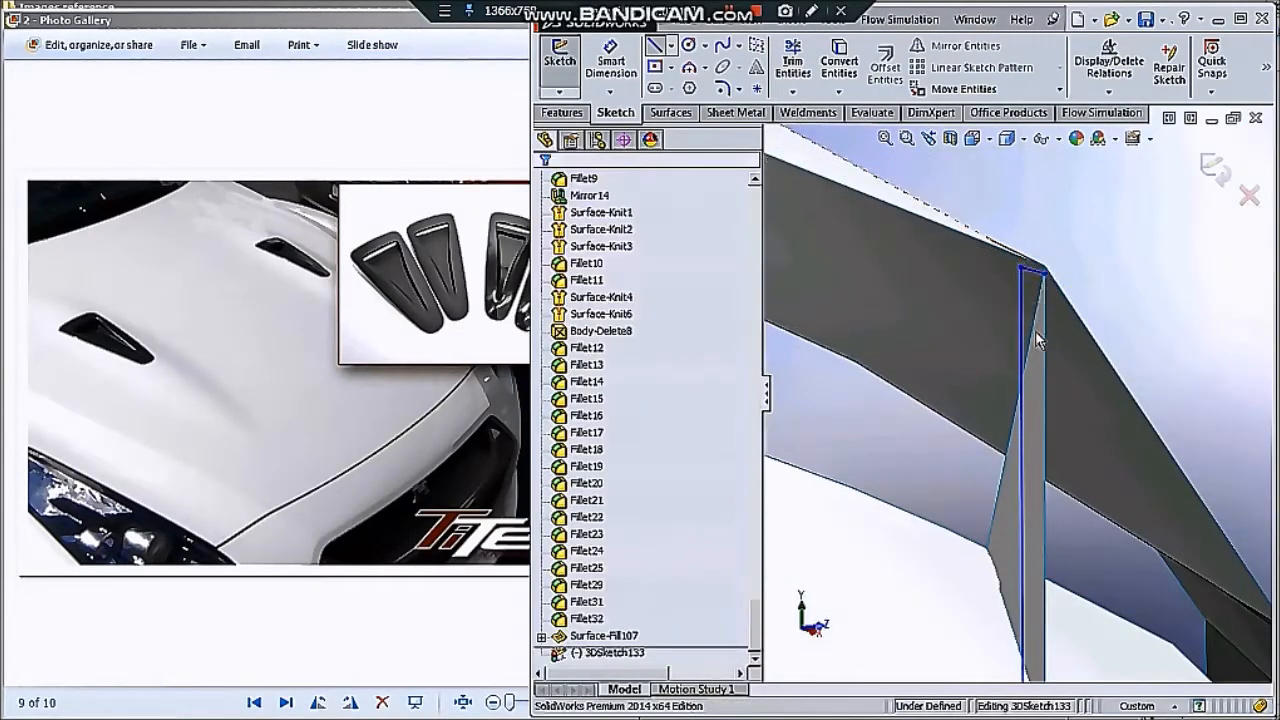
# Trim the excess sketch segments around the triangular patch and exit the 3D sketch
pyautogui.scroll(4, 1036, 332)
pyautogui.moveTo(1030, 416); pyautogui.dragTo(1115, 400, button='middle')
pyautogui.click(793, 62)
pyautogui.moveTo(980, 329); pyautogui.dragTo(972, 536)
pyautogui.press('Escape')
pyautogui.scroll(5, 972, 536)
pyautogui.moveTo(1002, 480); pyautogui.dragTo(950, 560, button='middle')
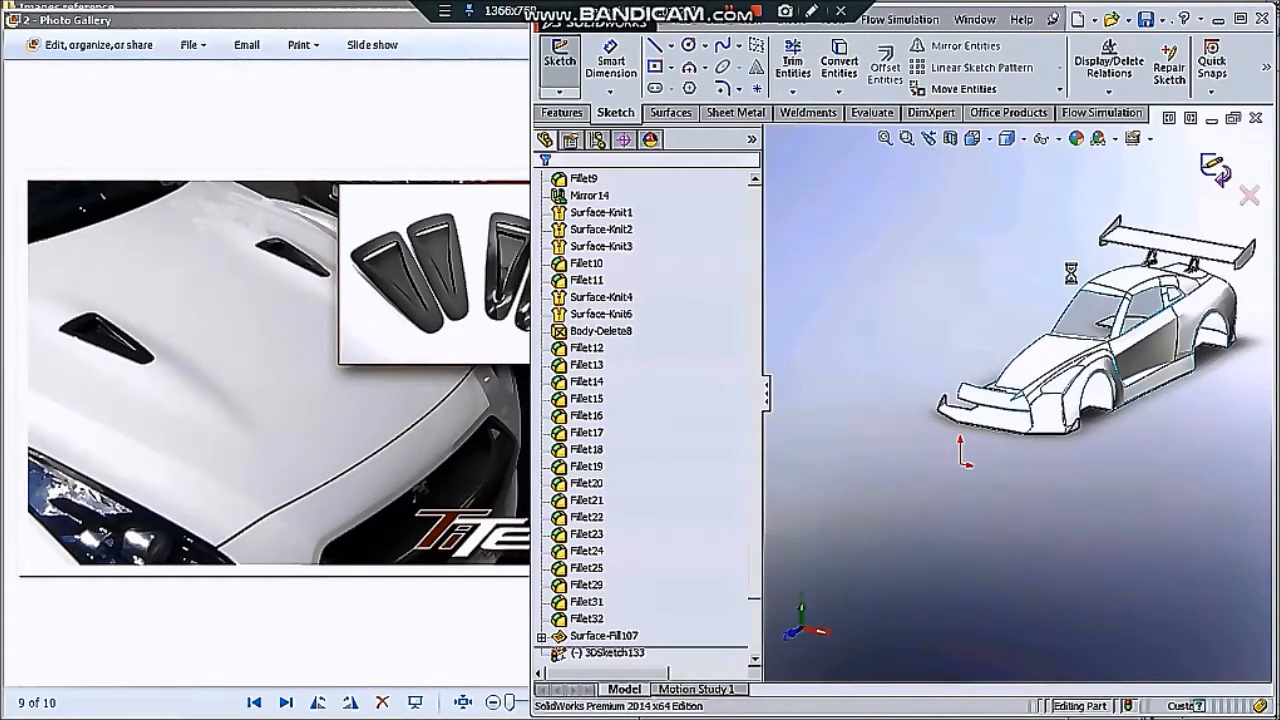
# Change a view setting and enlarge the model window to inspect the half body
pyautogui.scroll(-1, 1071, 273)
pyautogui.scroll(3, 1065, 353)
pyautogui.click(1150, 139)
pyautogui.click(1117, 197)
pyautogui.scroll(-3, 894, 394)
pyautogui.scroll(4, 894, 394)
pyautogui.moveTo(930, 405); pyautogui.dragTo(865, 385, button='middle')
pyautogui.click(1241, 19)
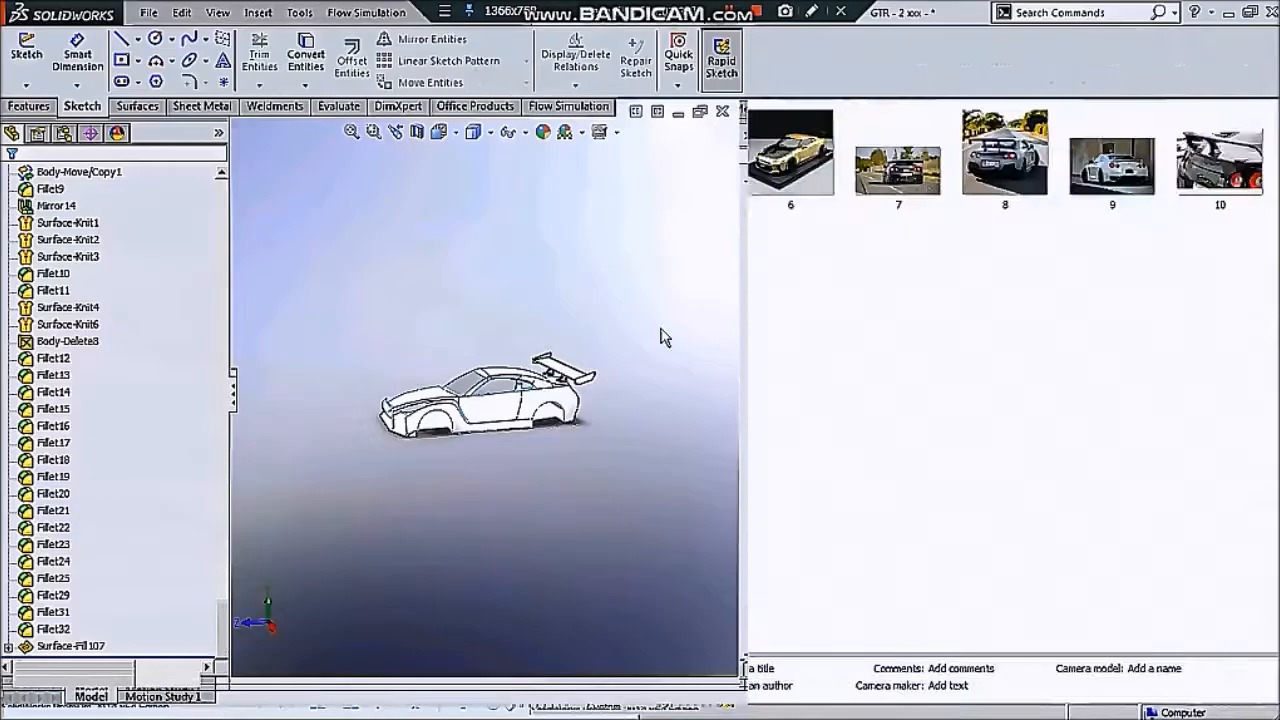
pyautogui.scroll(-4, 786, 337)
pyautogui.moveTo(790, 340)
pyautogui.mouseDown(button='middle')
pyautogui.moveTo(980, 378)
pyautogui.moveTo(885, 388)
pyautogui.mouseUp(button='middle')
# Mirror the half body and the triangular corner patch about the Right plane as separate bodies
pyautogui.moveTo(221, 622)
pyautogui.mouseDown()
pyautogui.moveTo(207, 524)
pyautogui.moveTo(219, 200)
pyautogui.mouseUp()
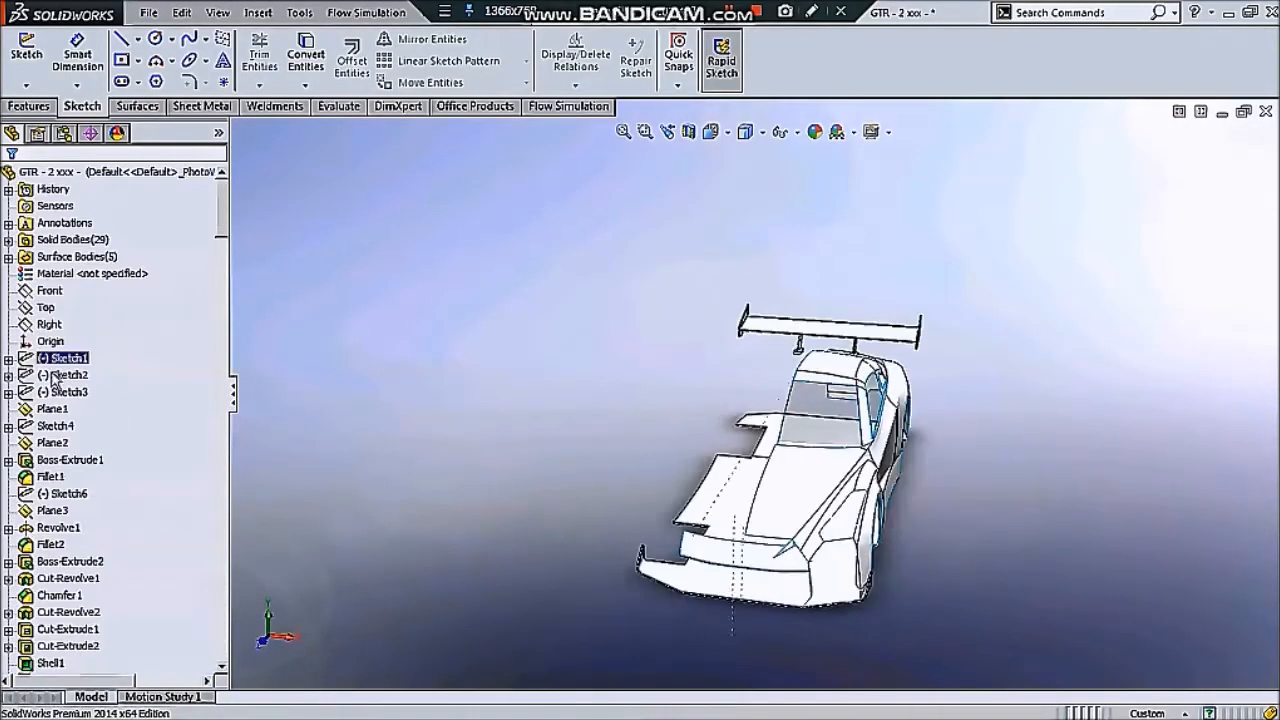
pyautogui.click(134, 302)
pyautogui.click(47, 104)
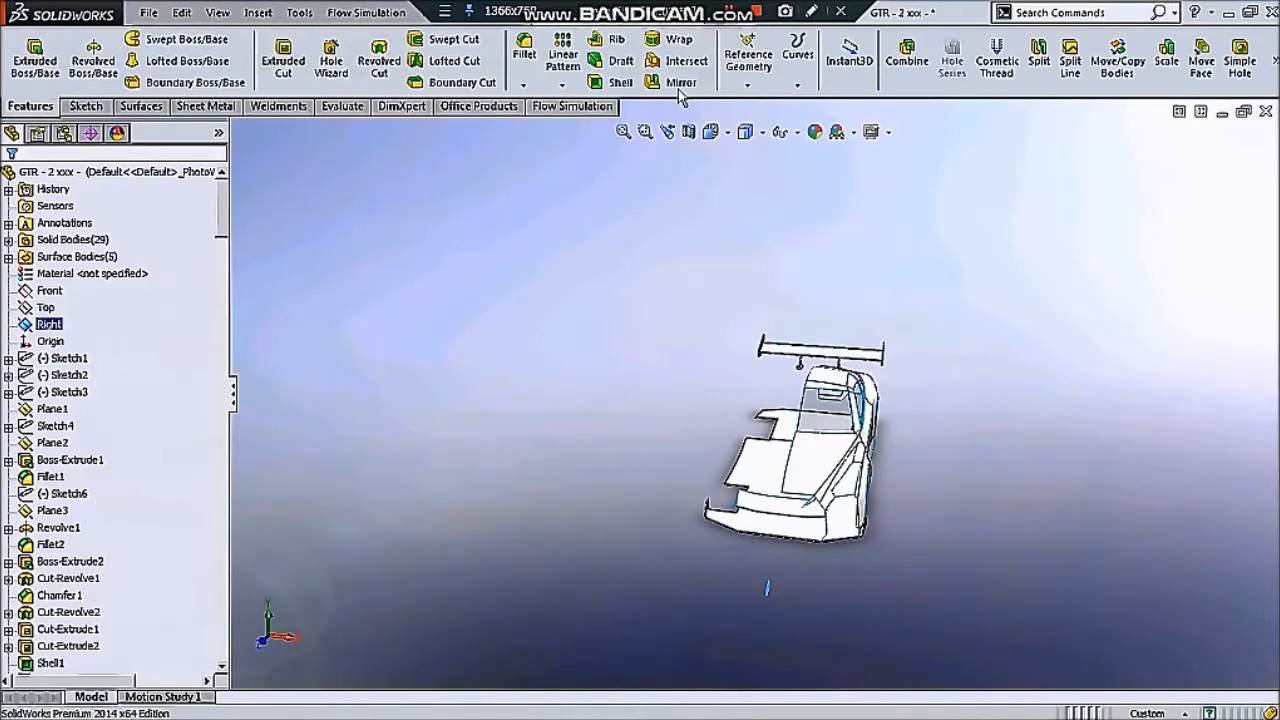
pyautogui.click(681, 82)
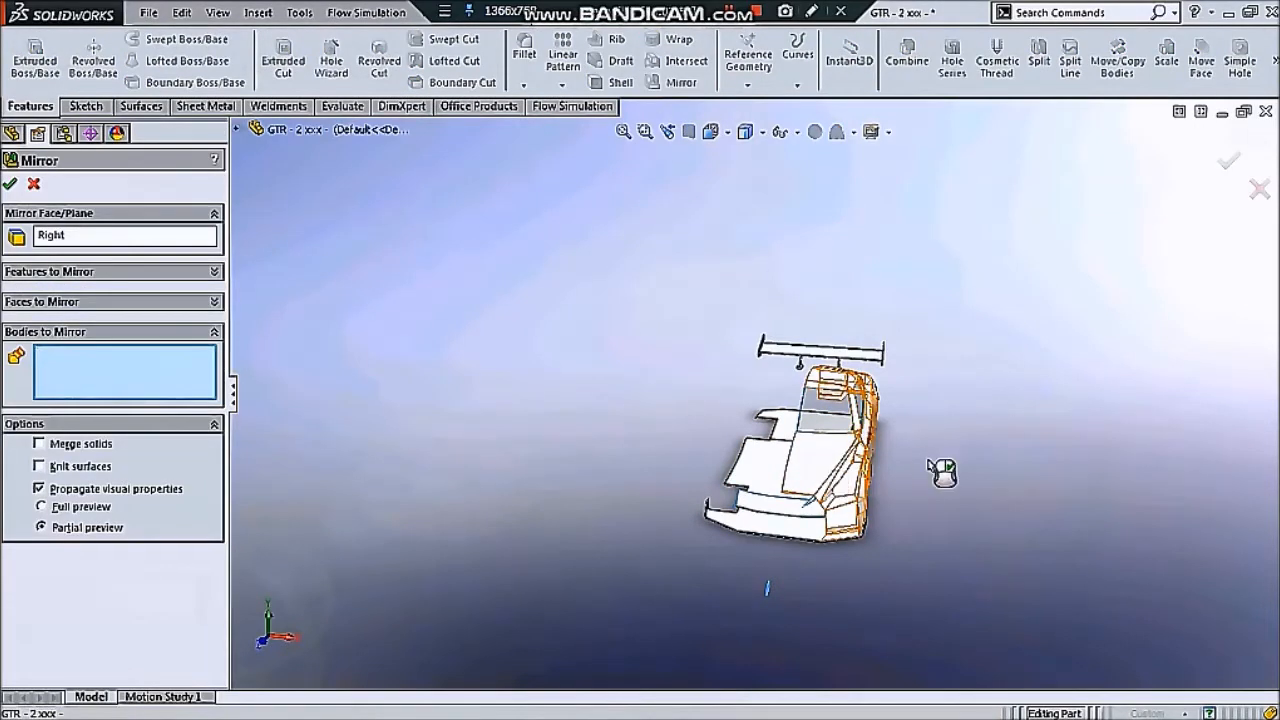
pyautogui.click(820, 515)
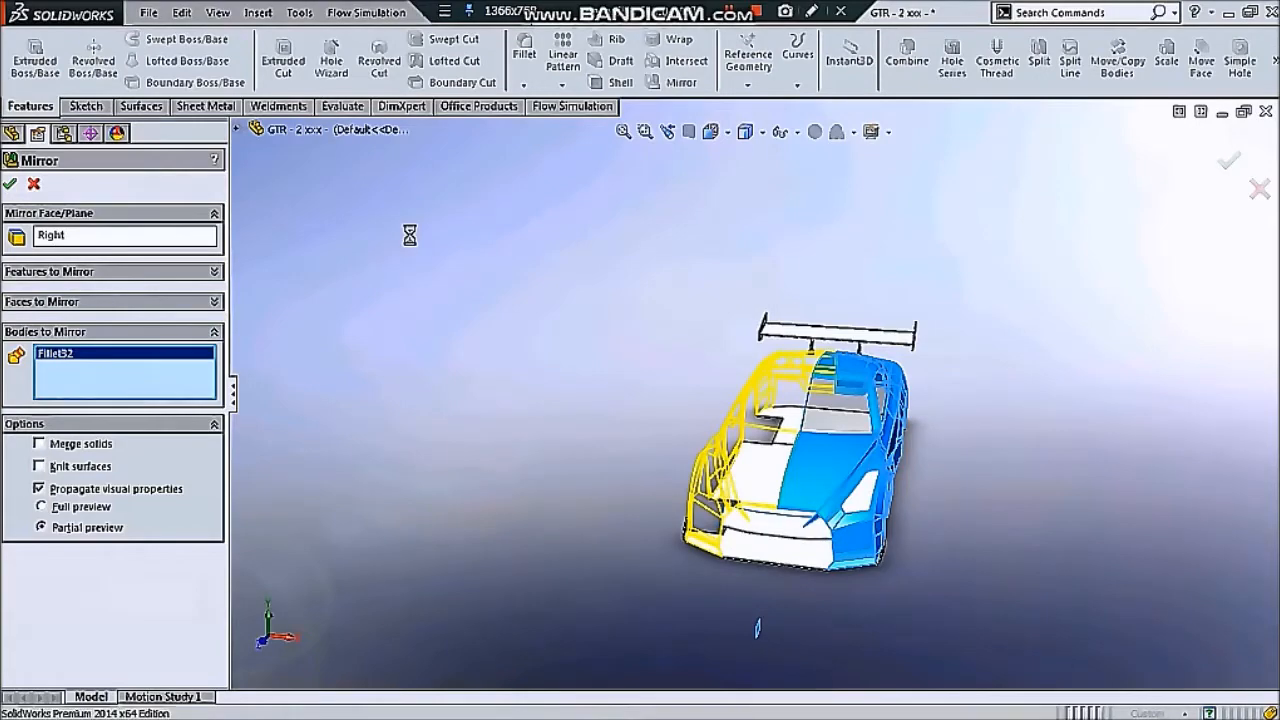
# Examine the complete car body from the front, the sides and above, including the mirrored corner patches
pyautogui.moveTo(805, 417); pyautogui.dragTo(1022, 446, button='middle')
pyautogui.scroll(-5, 797, 415)
pyautogui.scroll(4, 797, 415)
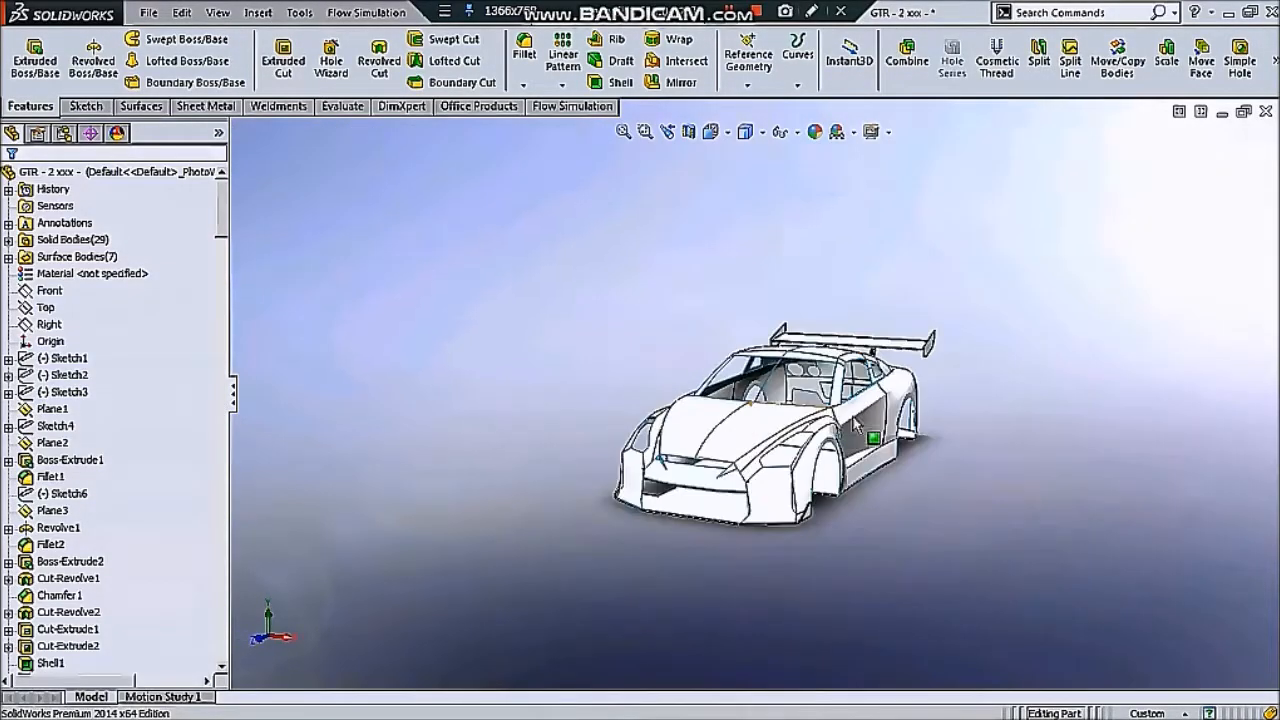
pyautogui.scroll(-3, 731, 464)
pyautogui.moveTo(731, 464); pyautogui.dragTo(784, 434, button='middle')
pyautogui.scroll(3, 784, 434)
pyautogui.moveTo(855, 457); pyautogui.dragTo(745, 474, button='middle')
pyautogui.scroll(-4, 535, 440)
pyautogui.moveTo(428, 475); pyautogui.dragTo(535, 475, button='middle')
pyautogui.scroll(4, 590, 476)
pyautogui.moveTo(643, 477); pyautogui.dragTo(924, 138, button='middle')
pyautogui.scroll(-3, 473, 455)
pyautogui.scroll(4, 668, 586)
pyautogui.scroll(4, 812, 317)
pyautogui.moveTo(822, 304); pyautogui.dragTo(624, 369, button='middle')
pyautogui.scroll(-4, 663, 345)
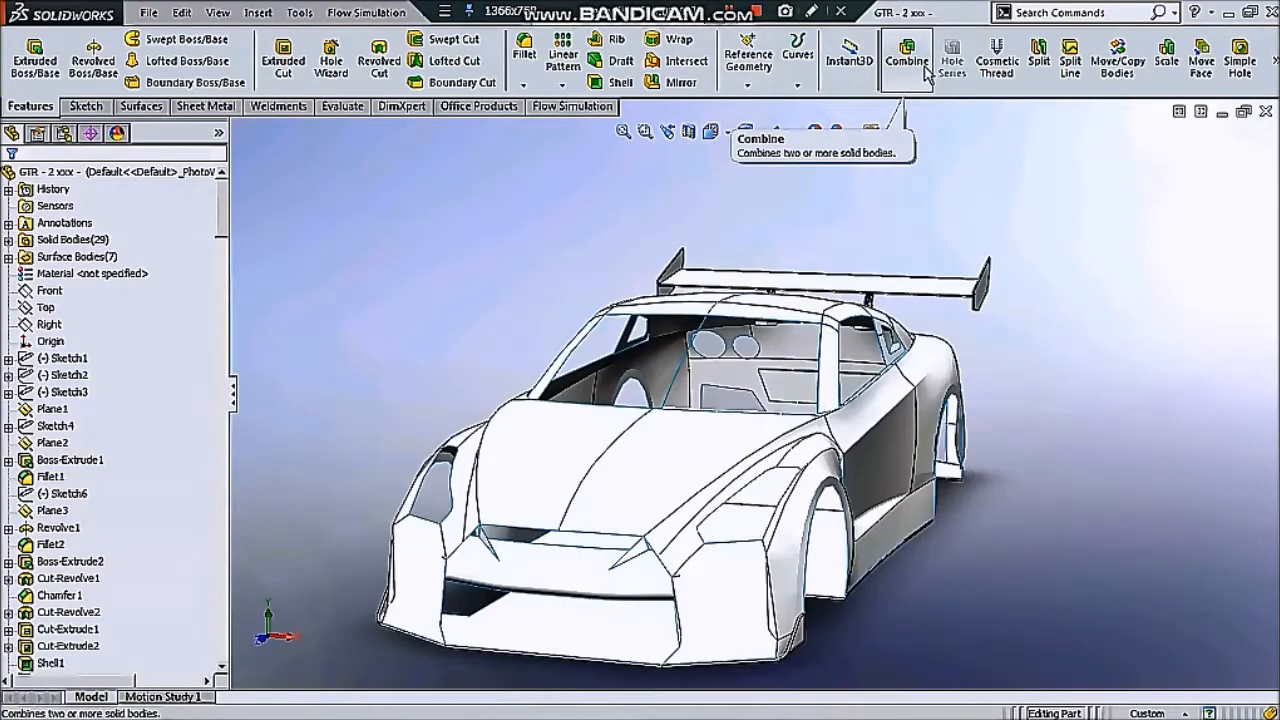
# Knit the half body and its mirrored copy into one surface
pyautogui.click(907, 55)
pyautogui.click(141, 106)
pyautogui.click(720, 60)
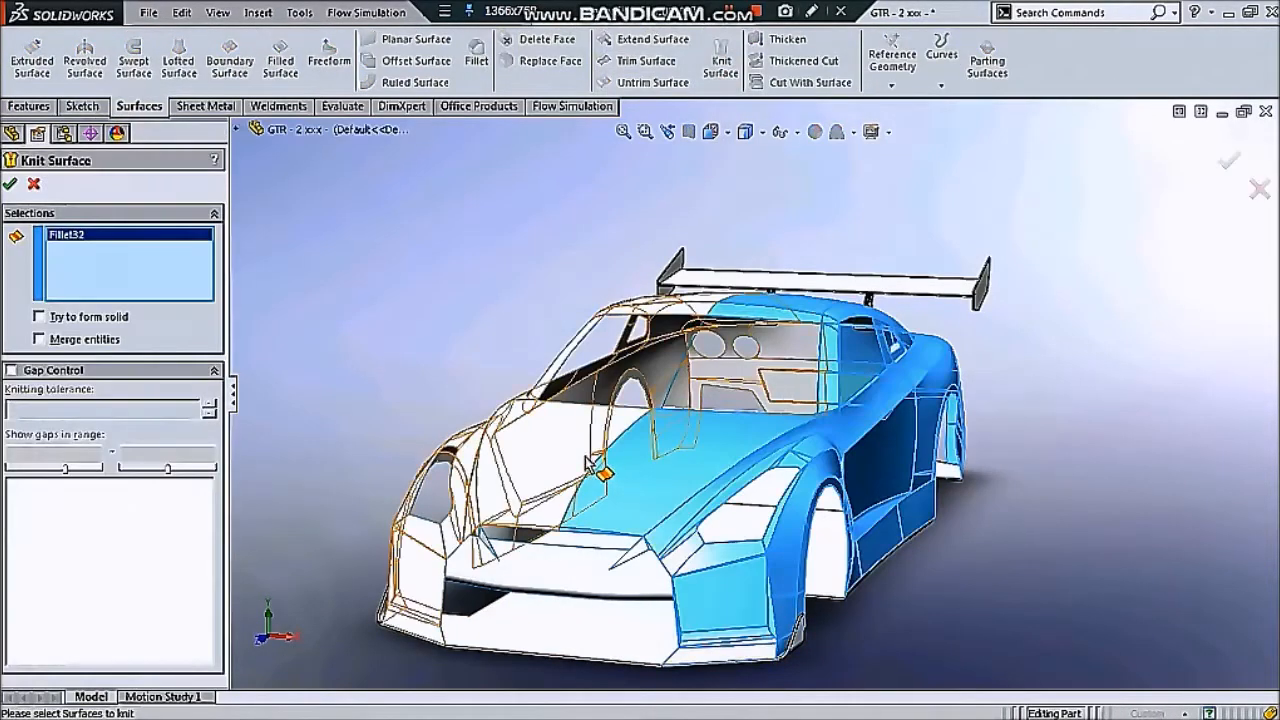
pyautogui.click(603, 466)
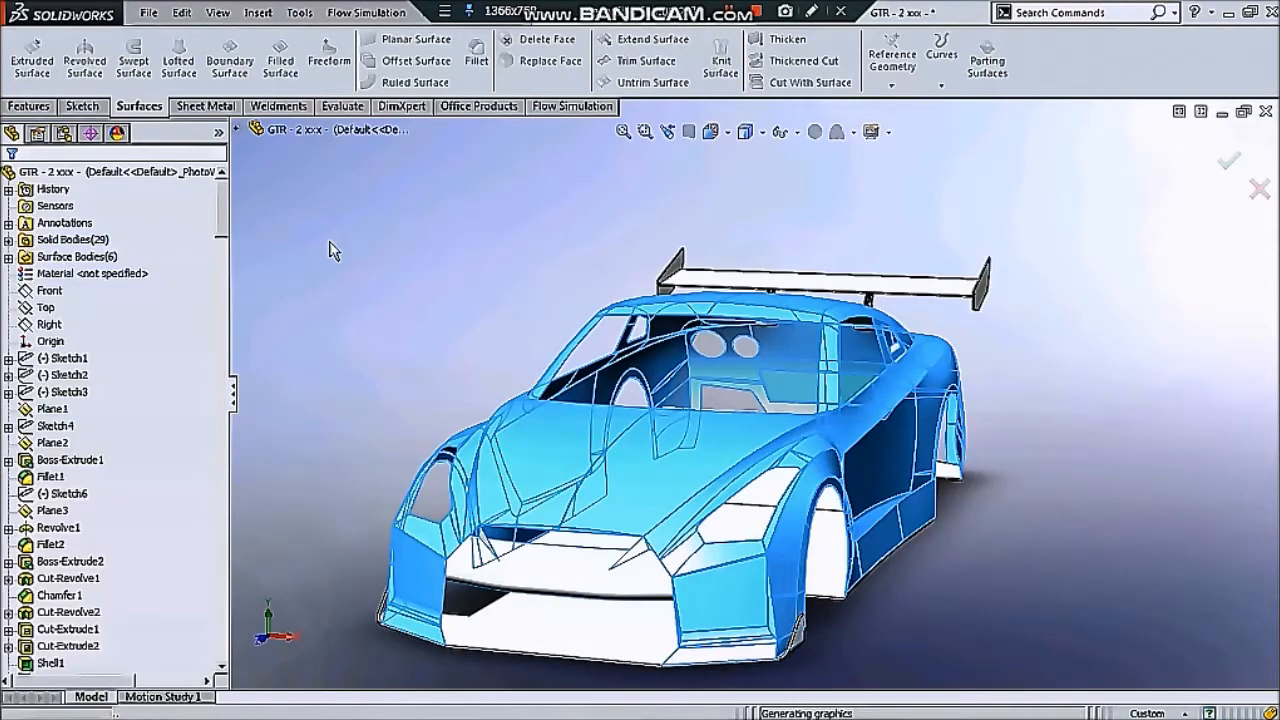
pyautogui.moveTo(641, 444); pyautogui.dragTo(806, 421, button='middle')
pyautogui.scroll(-2, 806, 421)
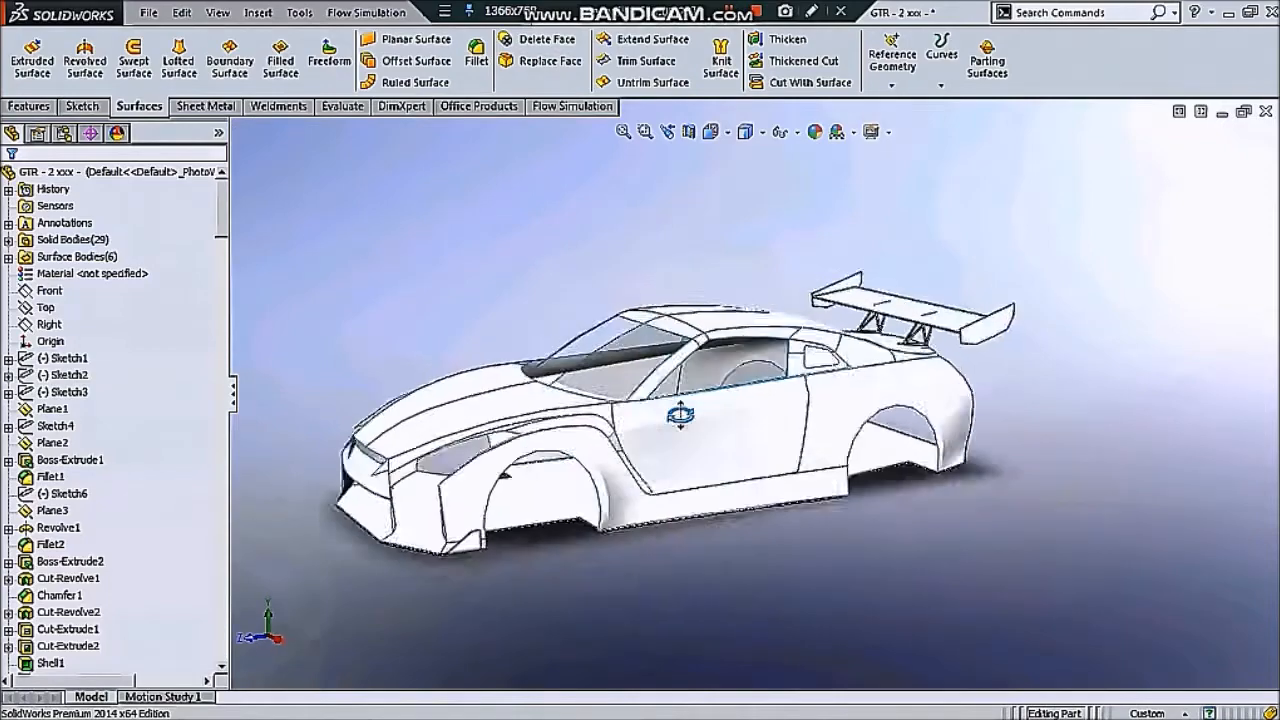
# Fillet the edge along the hood's centre line with a constant radius of 4000 mm
pyautogui.click(476, 52)
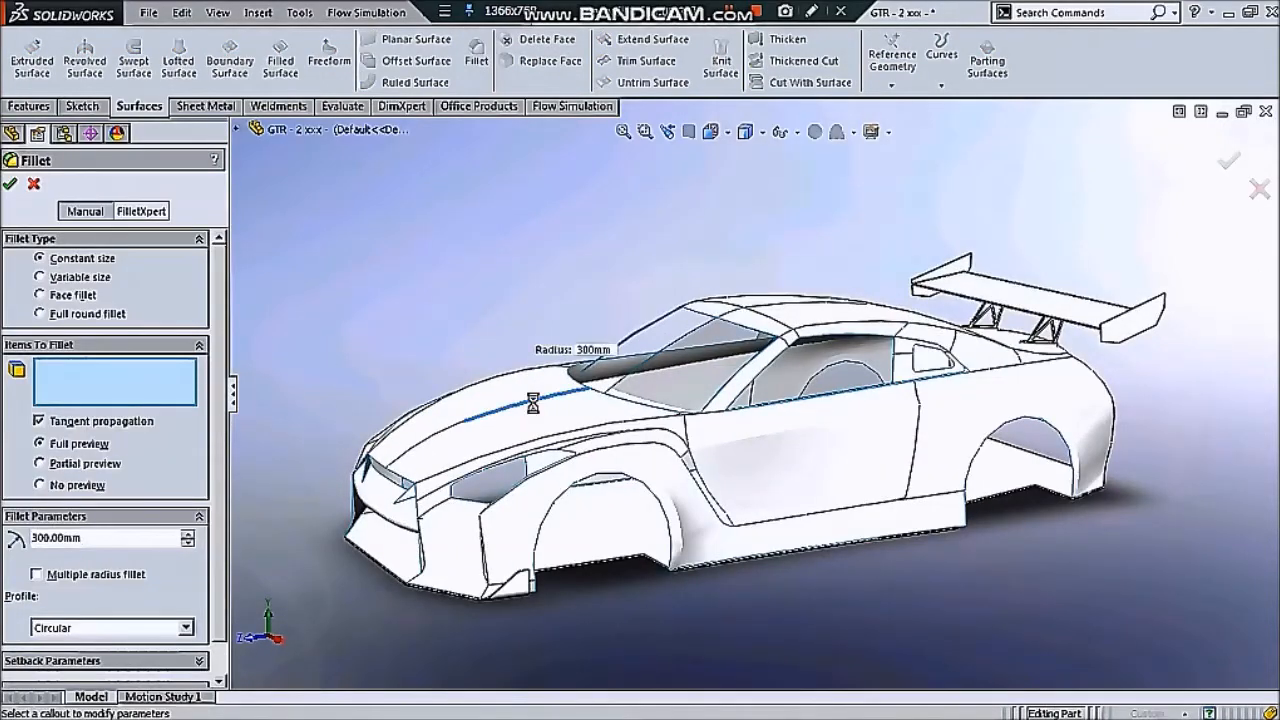
pyautogui.click(533, 403)
pyautogui.scroll(-5, 923, 534)
pyautogui.moveTo(540, 423); pyautogui.dragTo(850, 520, button='middle')
pyautogui.scroll(5, 850, 520)
pyautogui.moveTo(98, 539); pyautogui.dragTo(8, 541)
pyautogui.write('1000')
pyautogui.press('Return')
pyautogui.moveTo(500, 457); pyautogui.dragTo(676, 408, button='middle')
pyautogui.scroll(-2, 676, 408)
pyautogui.write('4000')
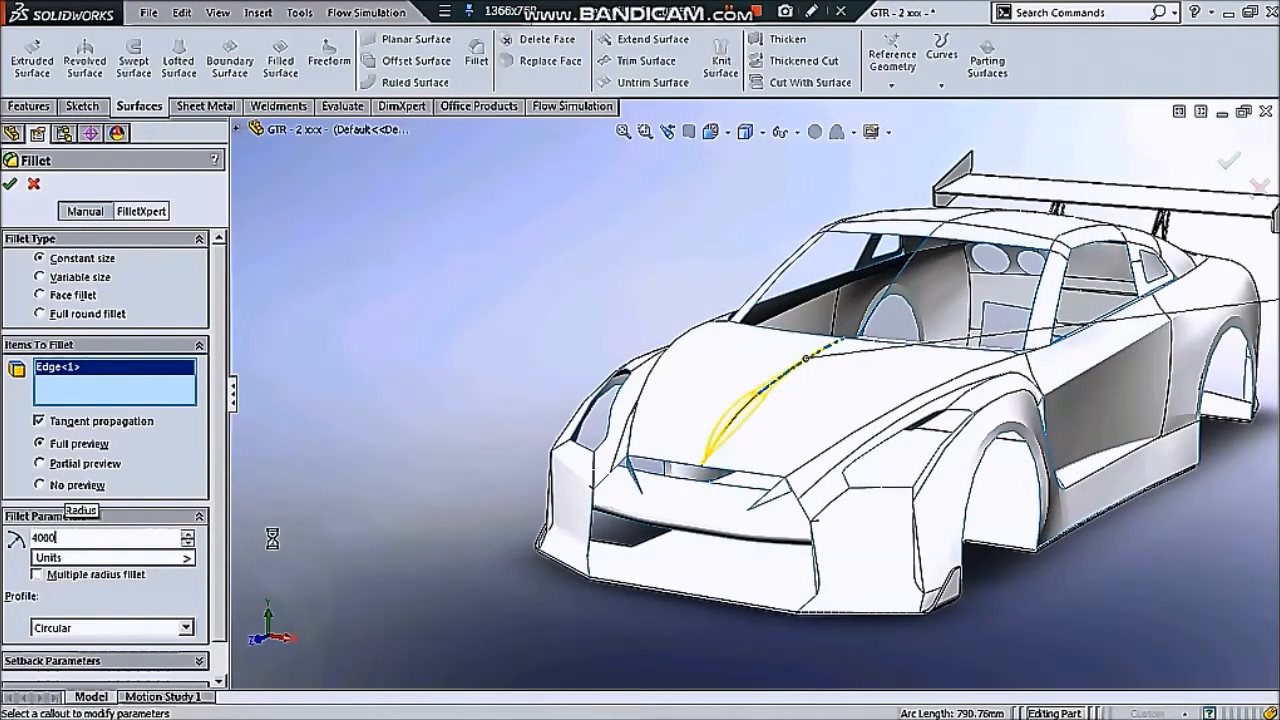
pyautogui.press('Escape')
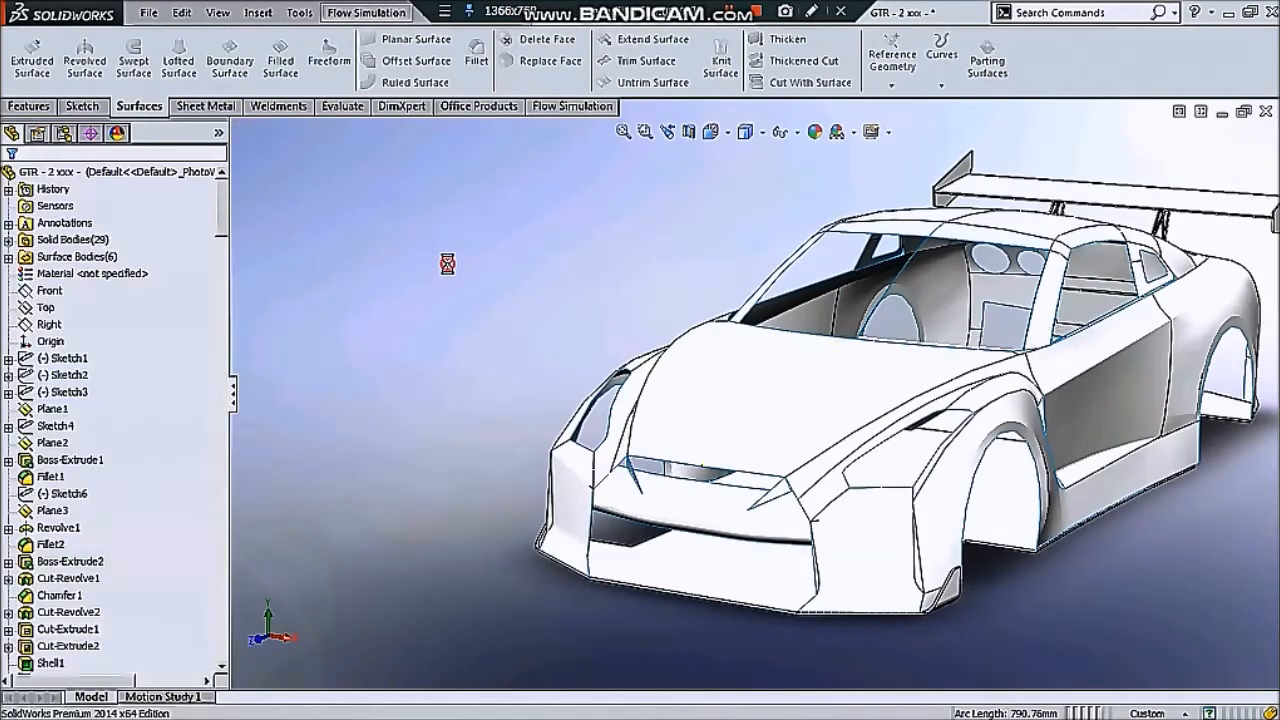
# Examine the body in the part and in the Assembly Basic Body GTR assembly, and consult the reference photos of the car's front
pyautogui.moveTo(782, 388); pyautogui.dragTo(931, 383, button='middle')
pyautogui.moveTo(865, 430); pyautogui.dragTo(779, 443, button='middle')
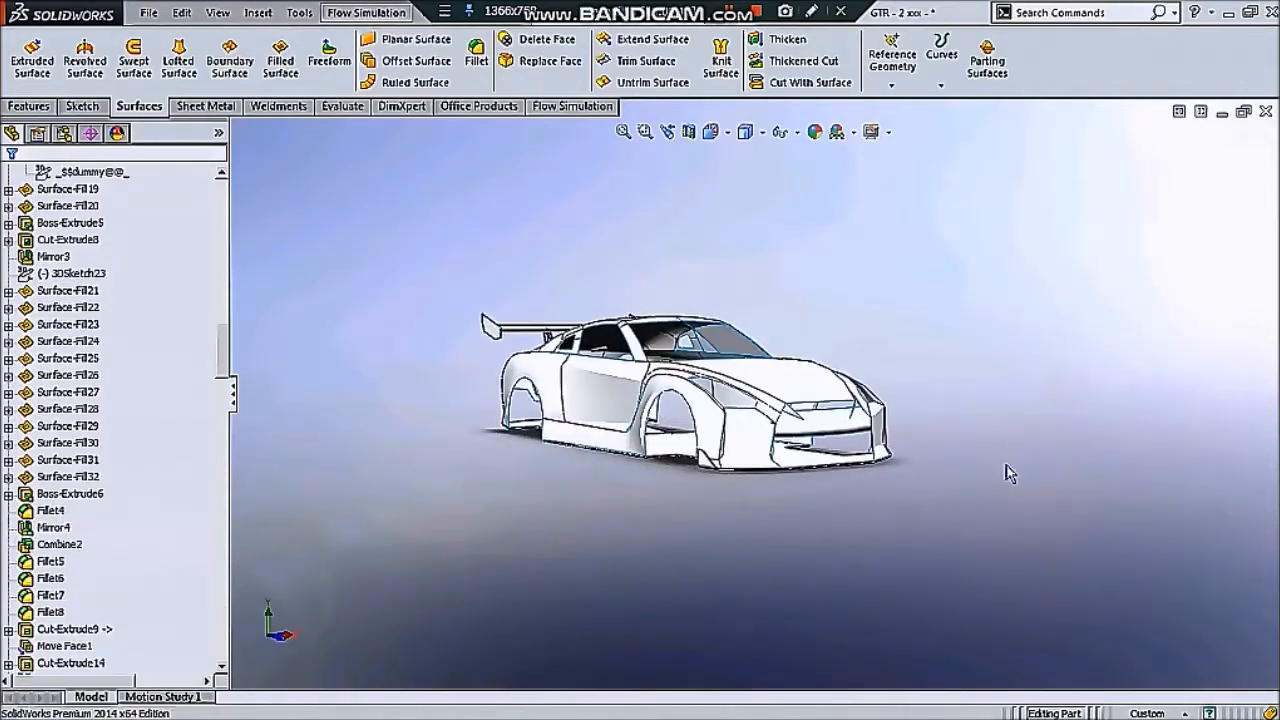
pyautogui.moveTo(1006, 471)
pyautogui.mouseDown(button='middle')
pyautogui.moveTo(767, 232)
pyautogui.moveTo(655, 280)
pyautogui.moveTo(551, 268)
pyautogui.mouseUp(button='middle')
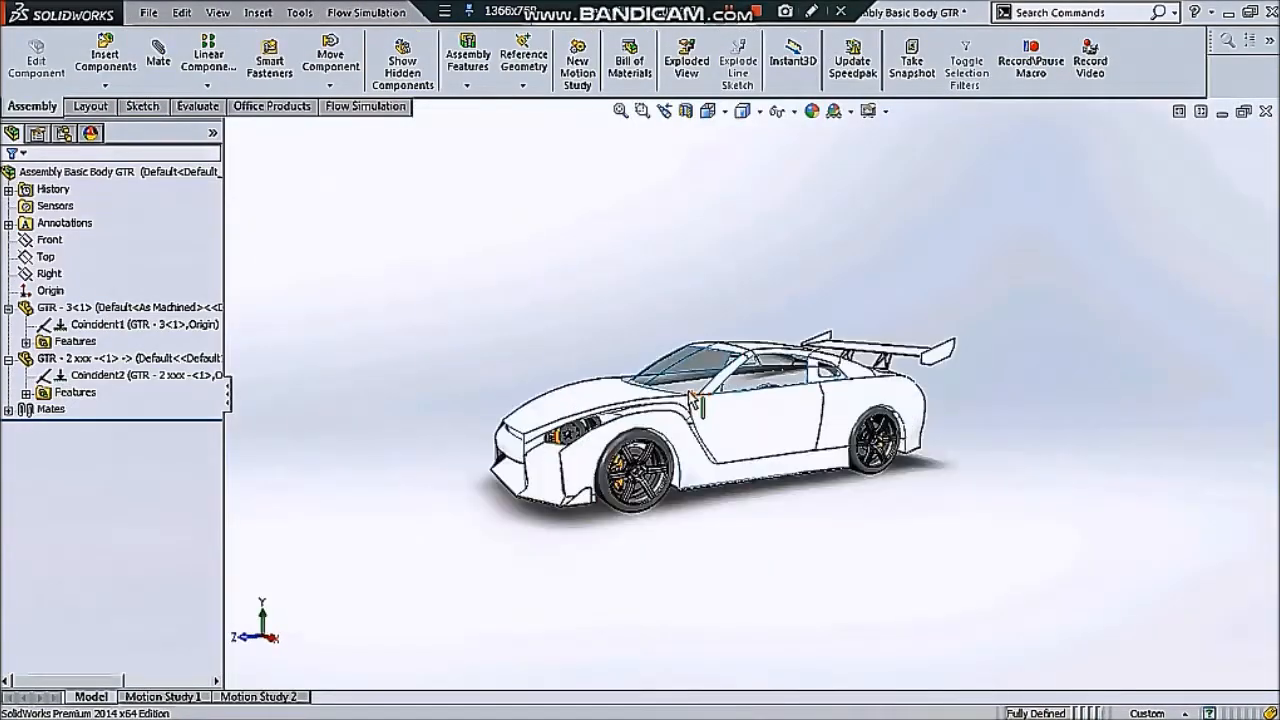
pyautogui.scroll(-5, 692, 398)
pyautogui.moveTo(692, 398); pyautogui.dragTo(796, 382, button='middle')
pyautogui.scroll(5, 796, 382)
pyautogui.moveTo(620, 410); pyautogui.dragTo(668, 430, button='middle')
pyautogui.scroll(-3, 668, 430)
pyautogui.click(868, 111)
pyautogui.click(900, 170)
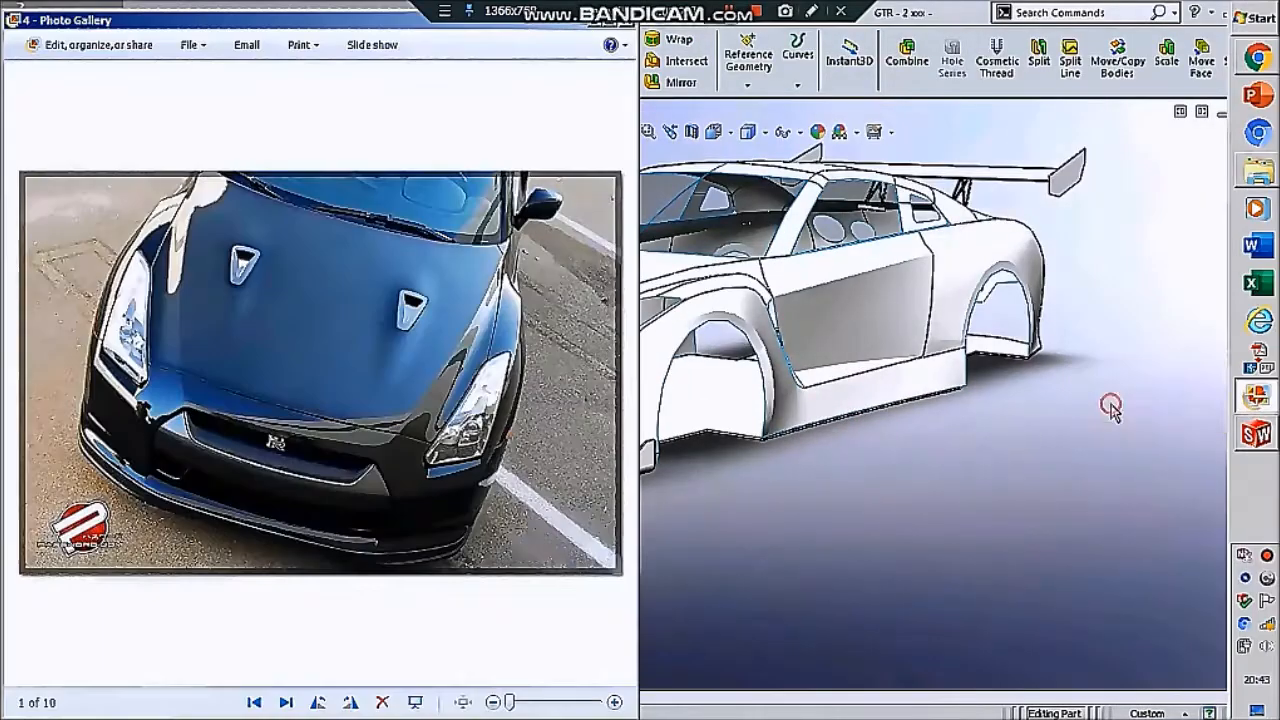
pyautogui.scroll(-4, 517, 383)
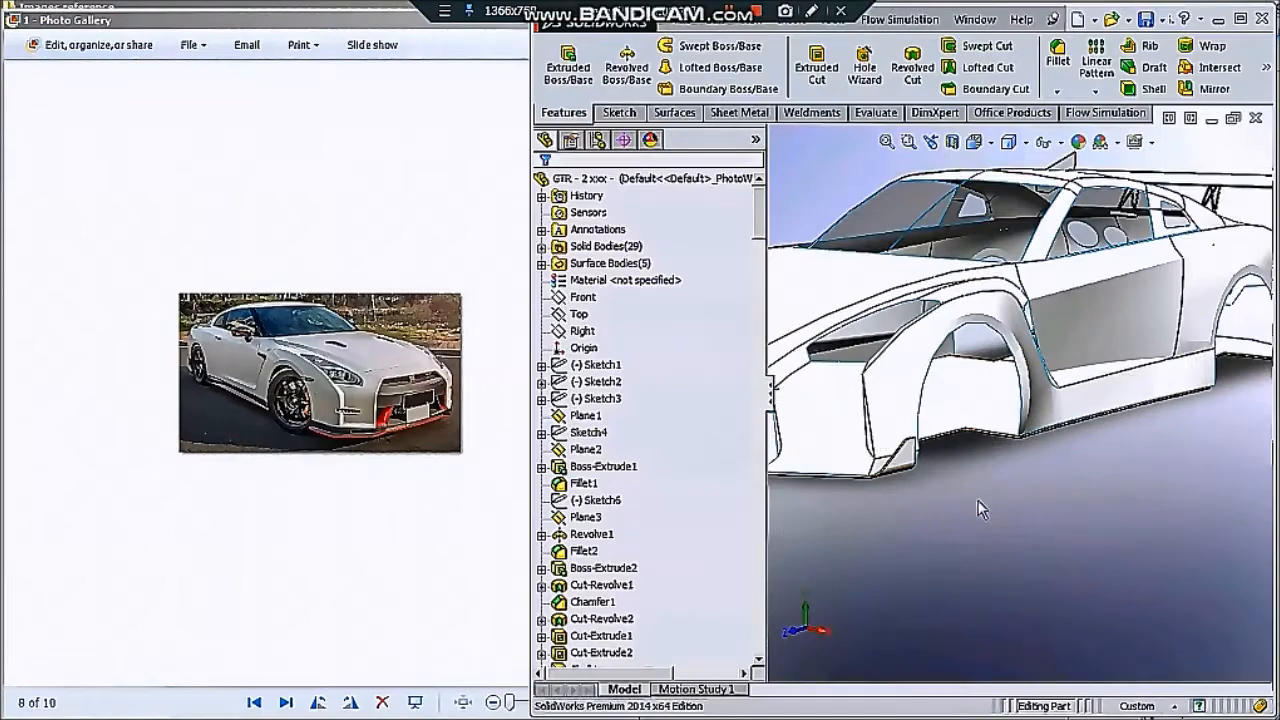
# Colour the windshield pillar surface dark grey with RGB 64, 64, 64
pyautogui.scroll(3, 1000, 300)
pyautogui.click(1071, 277)
pyautogui.click(1182, 177)
pyautogui.click(1101, 231)
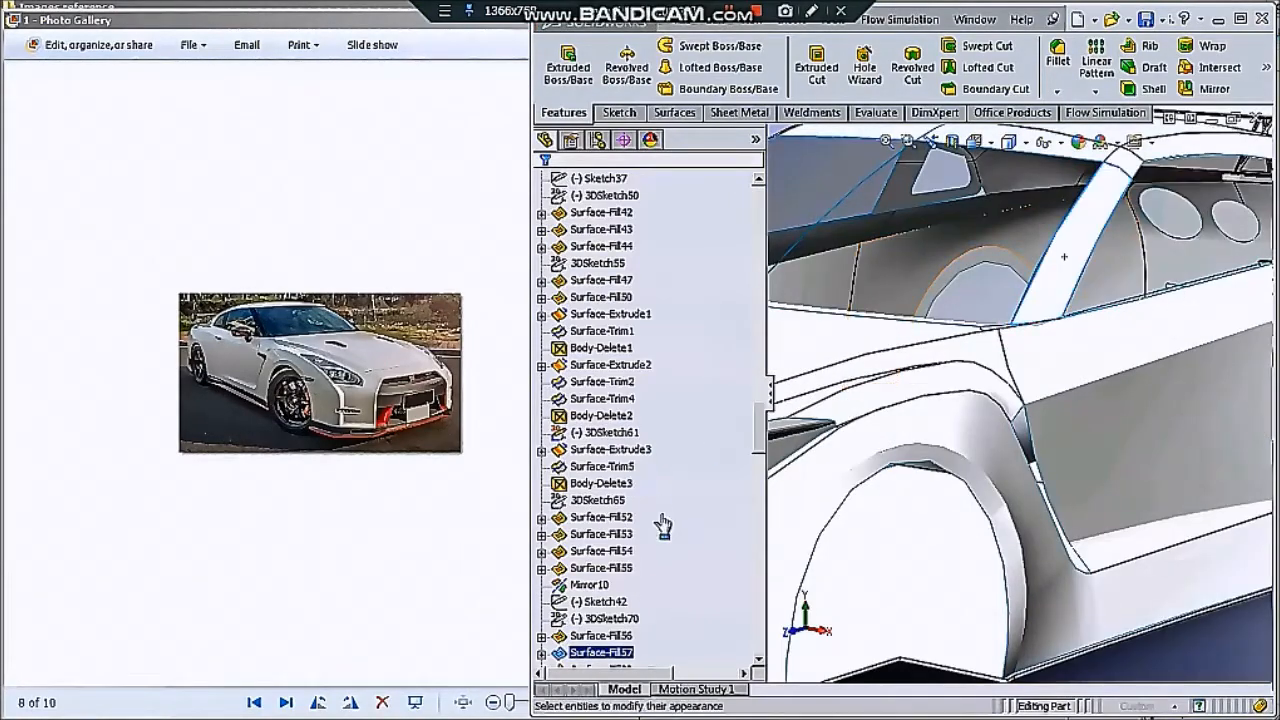
pyautogui.click(723, 445)
pyautogui.scroll(-3, 1096, 218)
pyautogui.scroll(3, 1050, 314)
pyautogui.scroll(5, 1050, 318)
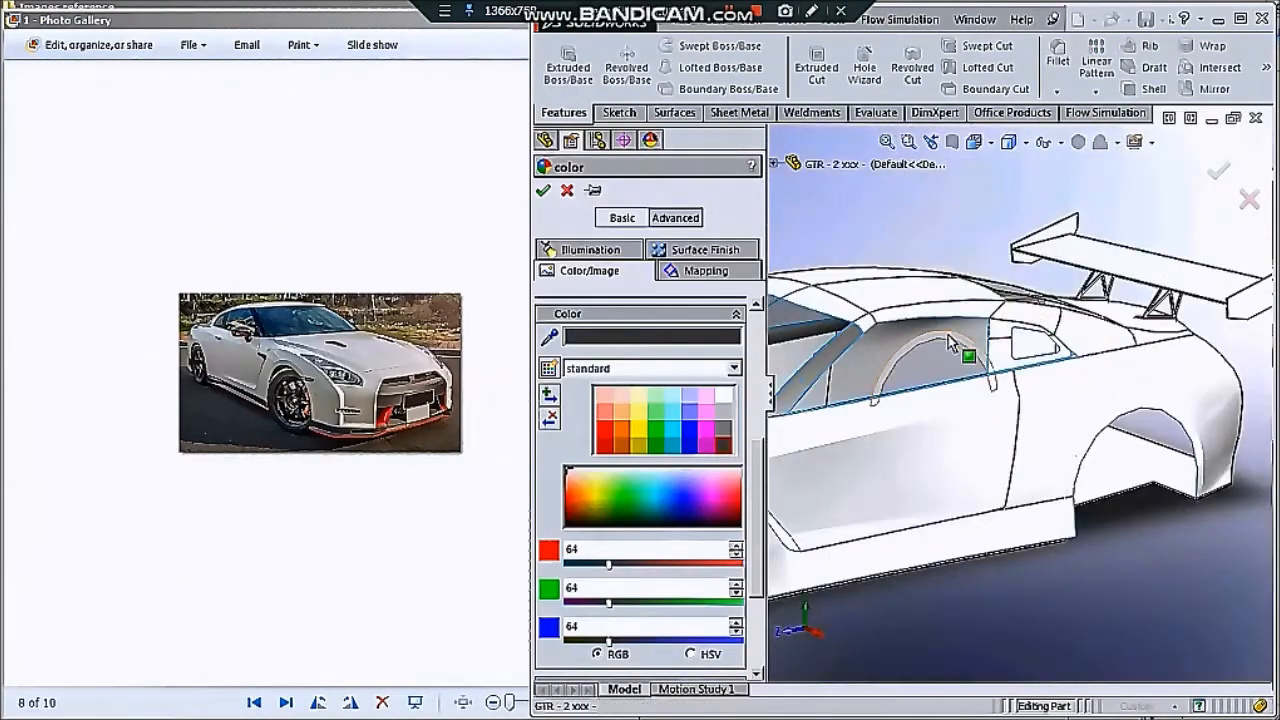
pyautogui.moveTo(898, 333); pyautogui.dragTo(1076, 372, button='middle')
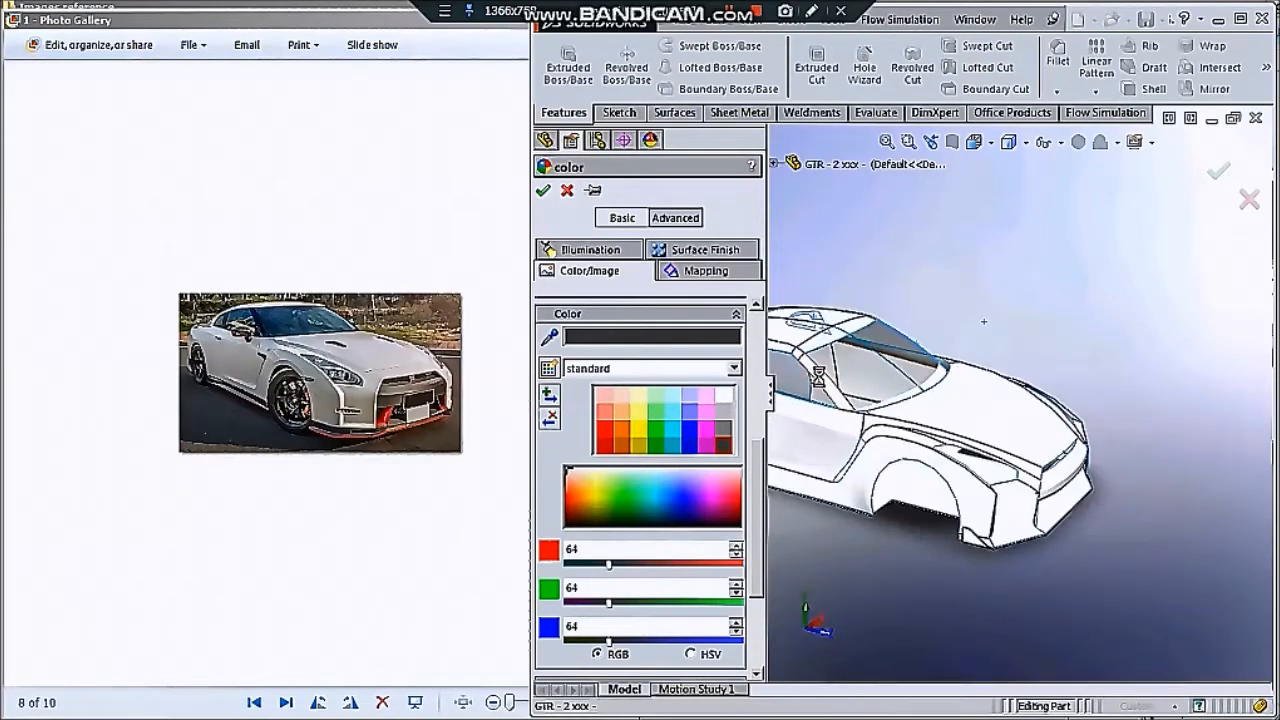
pyautogui.scroll(-3, 840, 378)
pyautogui.scroll(3, 901, 368)
pyautogui.moveTo(901, 368); pyautogui.dragTo(758, 367, button='middle')
pyautogui.scroll(-3, 775, 367)
pyautogui.click(543, 190)
# Examine the body part from the side and the front corner with the pillar recoloured
pyautogui.click(935, 294)
pyautogui.scroll(3, 1040, 370)
pyautogui.moveTo(1040, 370); pyautogui.dragTo(977, 340, button='middle')
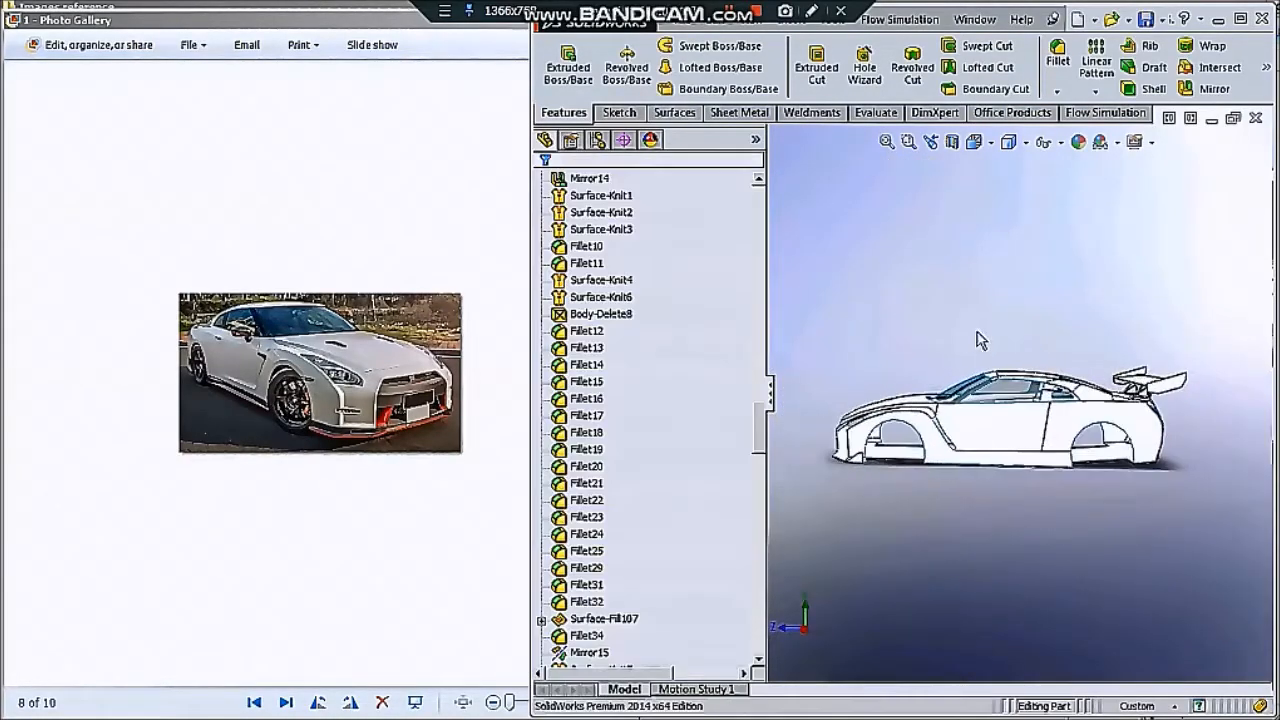
pyautogui.scroll(-5, 1151, 409)
pyautogui.scroll(3, 1073, 411)
pyautogui.moveTo(1073, 411); pyautogui.dragTo(1010, 385, button='middle')
pyautogui.scroll(3, 1129, 405)
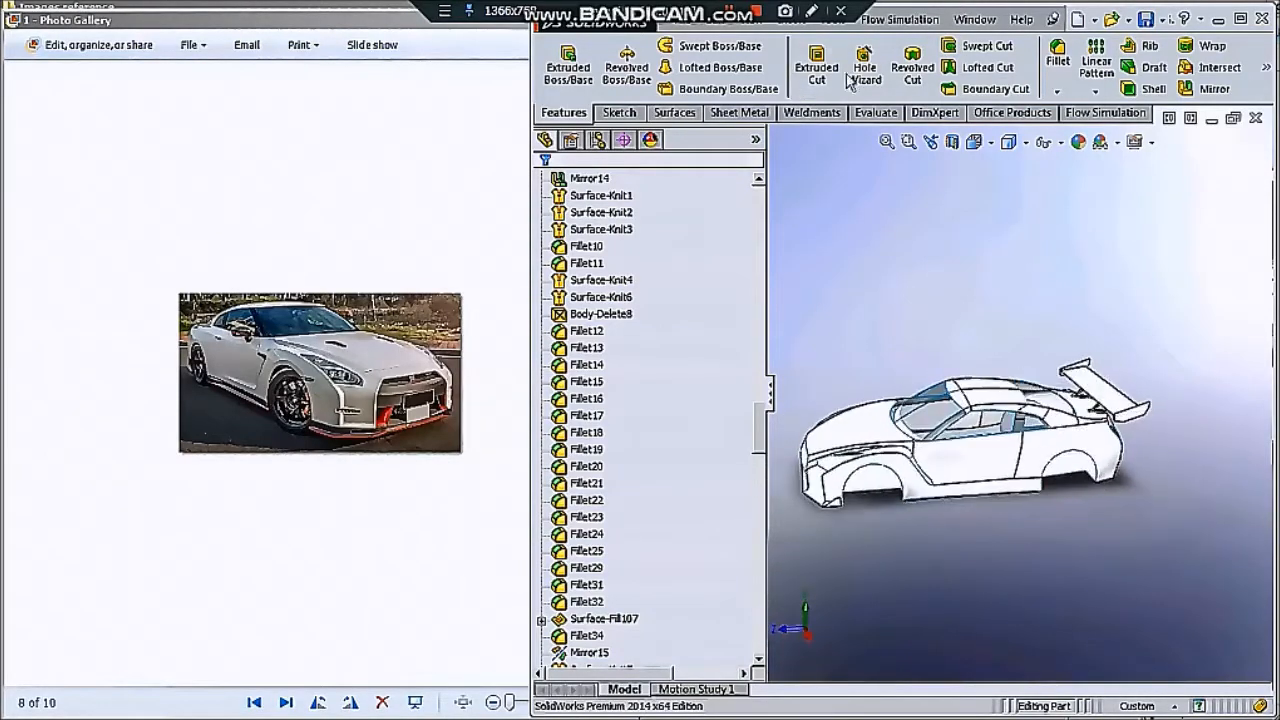
pyautogui.moveTo(930, 380); pyautogui.dragTo(1020, 350, button='middle')
# Close the part, examine the car in the Assembly Basic Body GTR assembly and reopen the GTR - 2 xxx part
pyautogui.click(1255, 119)
pyautogui.click(649, 371)
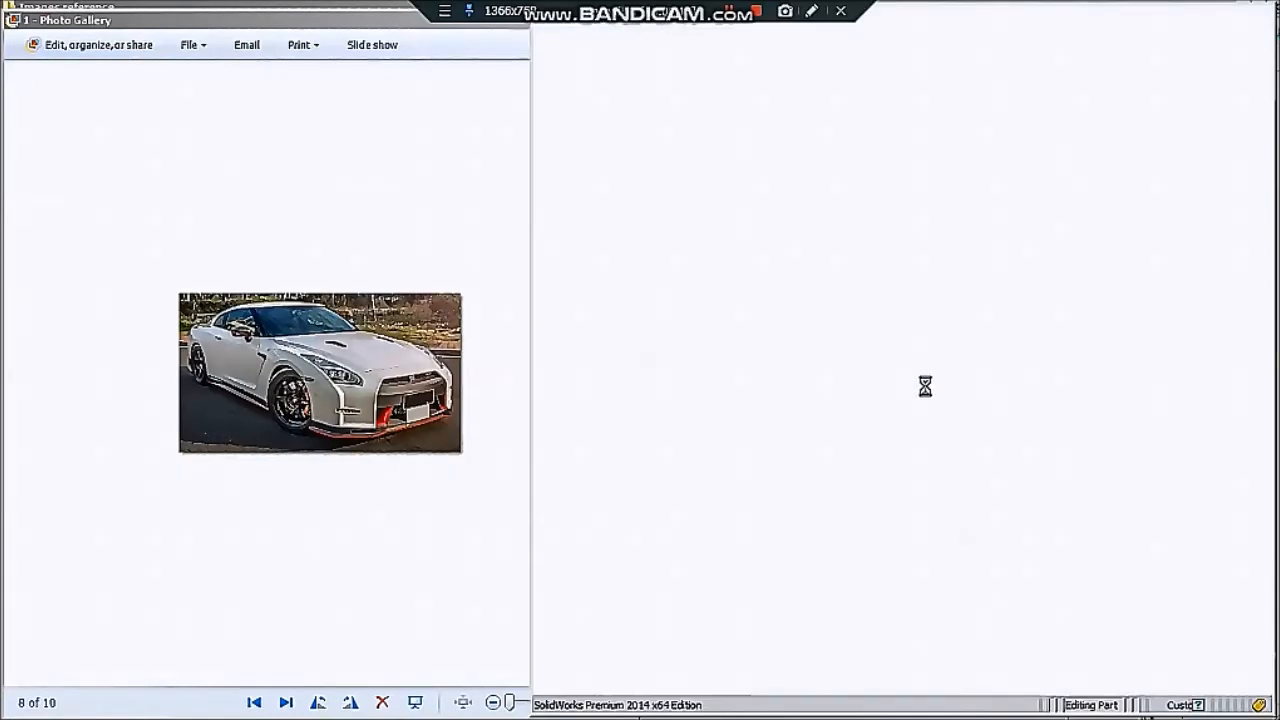
pyautogui.scroll(-2, 974, 391)
pyautogui.moveTo(974, 391); pyautogui.dragTo(736, 364, button='middle')
pyautogui.scroll(-2, 857, 423)
pyautogui.moveTo(1063, 423); pyautogui.dragTo(1232, 436, button='middle')
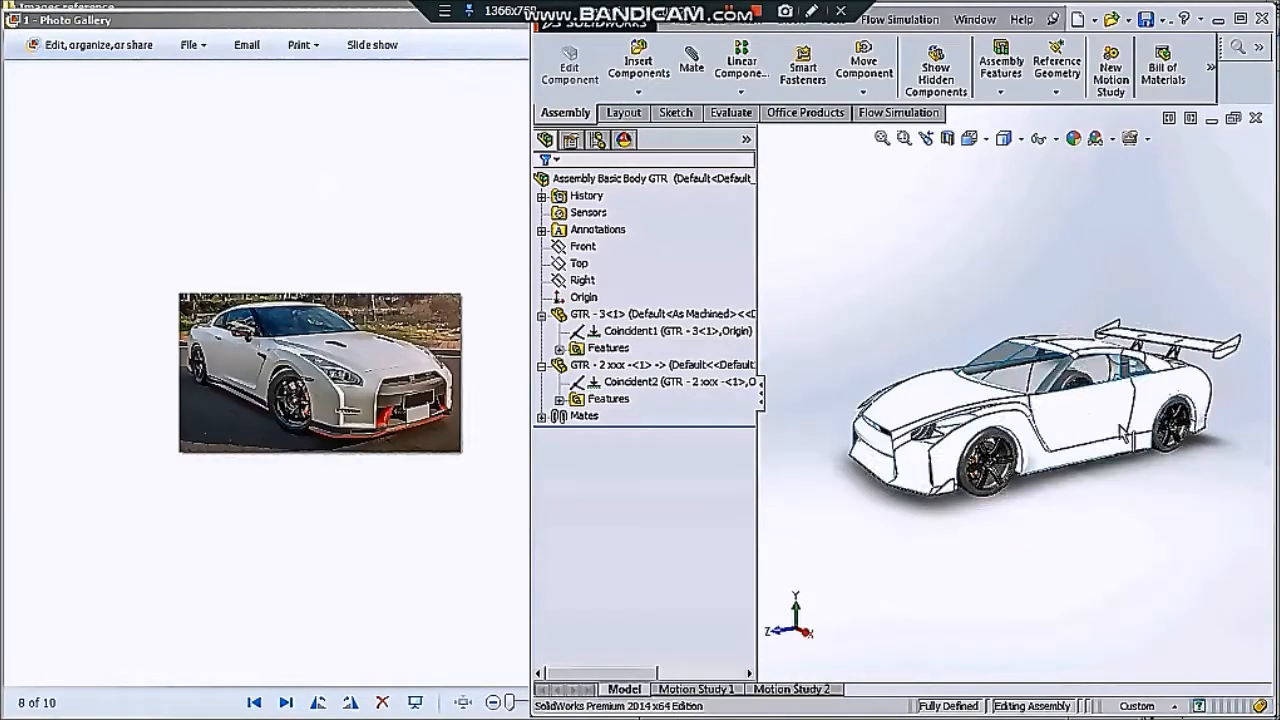
pyautogui.click(1125, 420)
pyautogui.scroll(-3, 1121, 368)
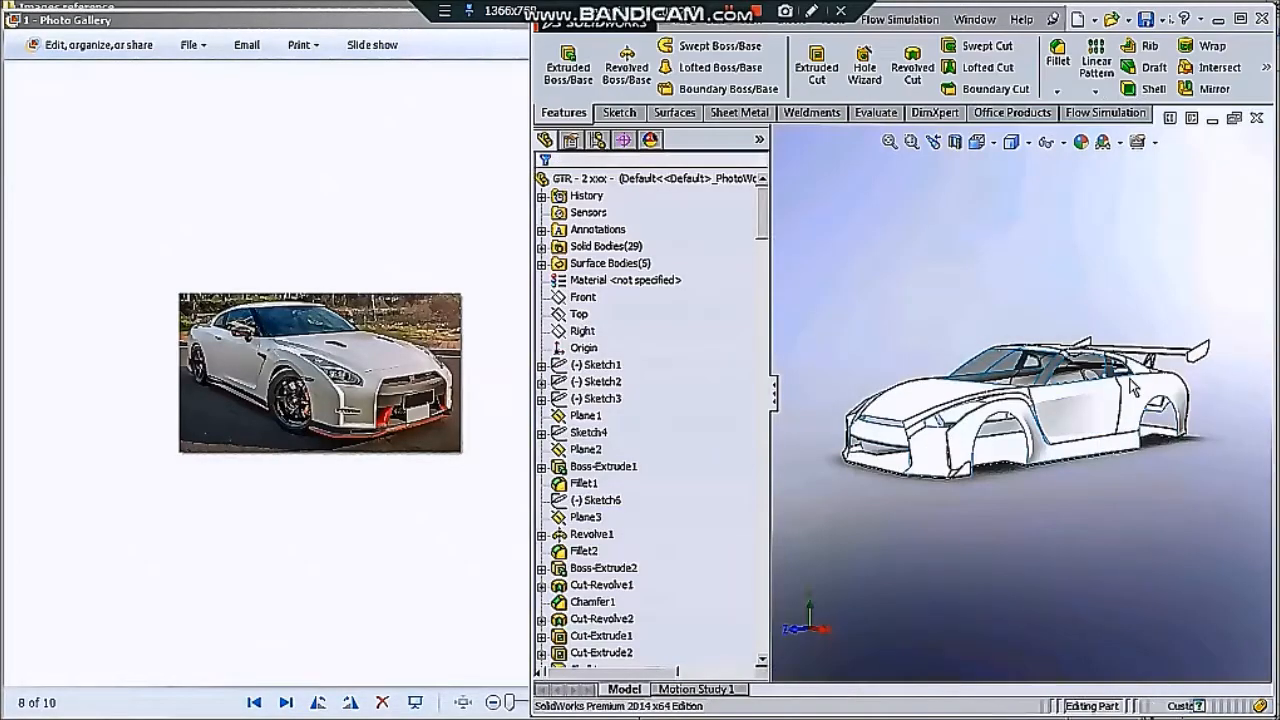
# Draw a closed four-sided 3D sketch with lines over the upper part of one rear bumper corner opening
pyautogui.scroll(3, 1042, 376)
pyautogui.moveTo(1050, 385); pyautogui.dragTo(1028, 396, button='middle')
pyautogui.scroll(-5, 1028, 396)
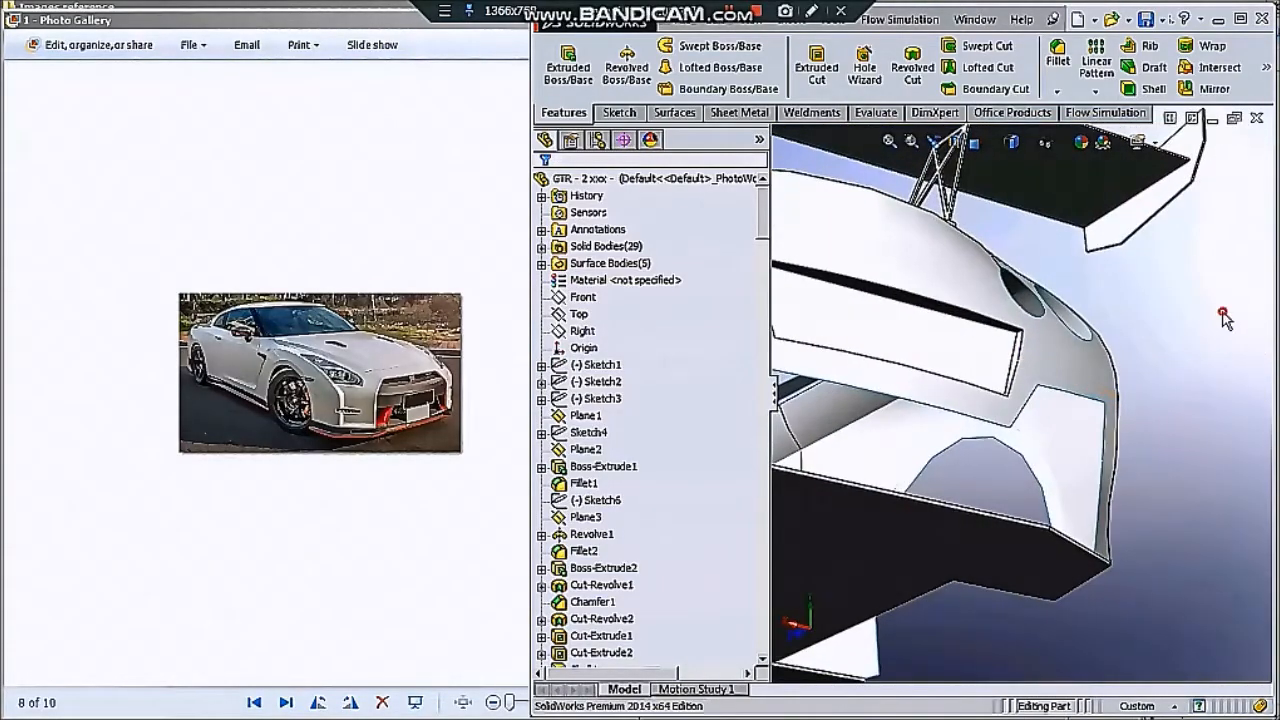
pyautogui.click(617, 112)
pyautogui.press('l')
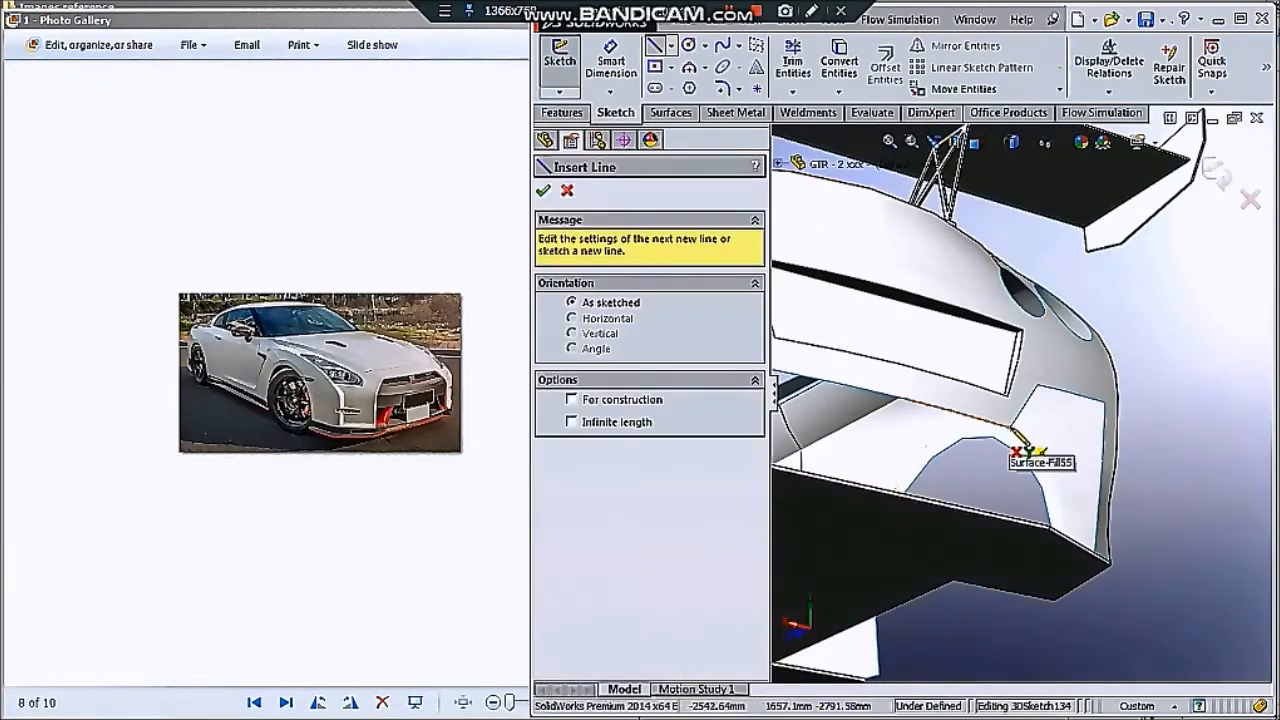
pyautogui.scroll(-2, 1013, 430)
pyautogui.moveTo(1094, 344)
pyautogui.mouseDown()
pyautogui.moveTo(1055, 425)
pyautogui.moveTo(1032, 433)
pyautogui.mouseUp()
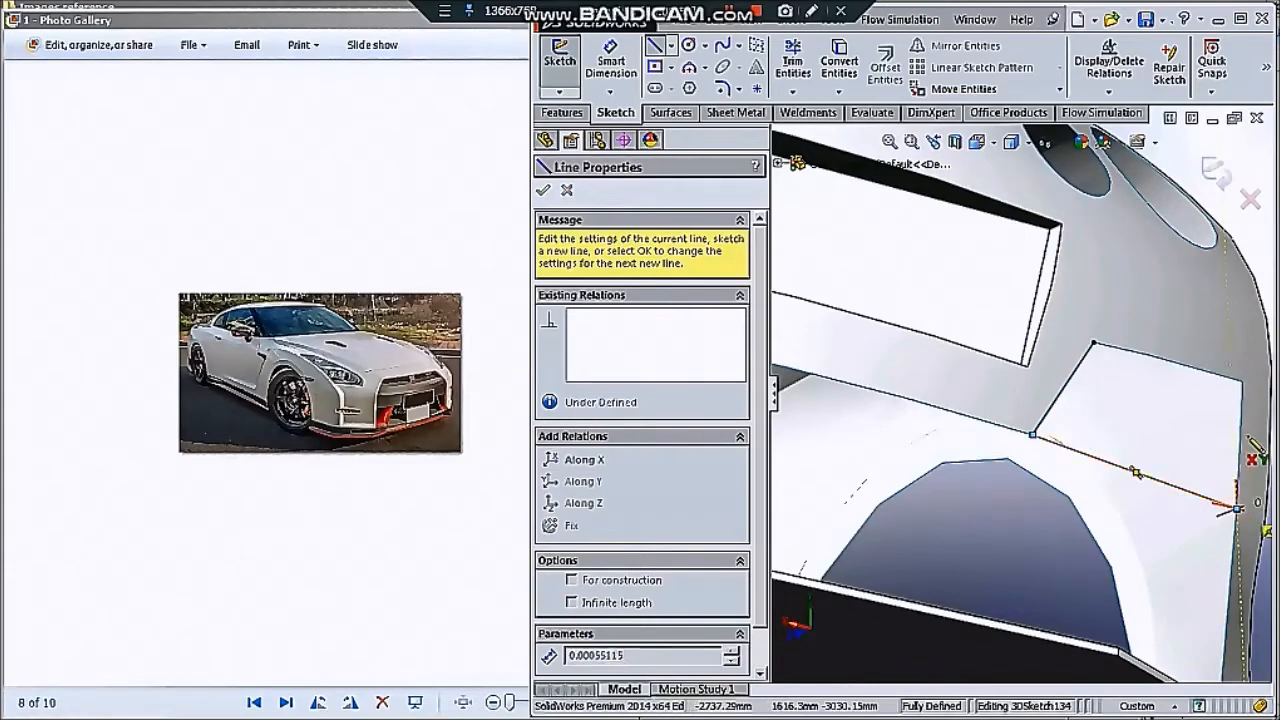
pyautogui.scroll(1, 1185, 438)
pyautogui.press('Escape')
pyautogui.moveTo(1123, 419)
pyautogui.mouseDown(button='middle')
pyautogui.moveTo(1140, 534)
pyautogui.moveTo(1209, 420)
pyautogui.moveTo(884, 485)
pyautogui.mouseUp(button='middle')
pyautogui.click(1140, 535)
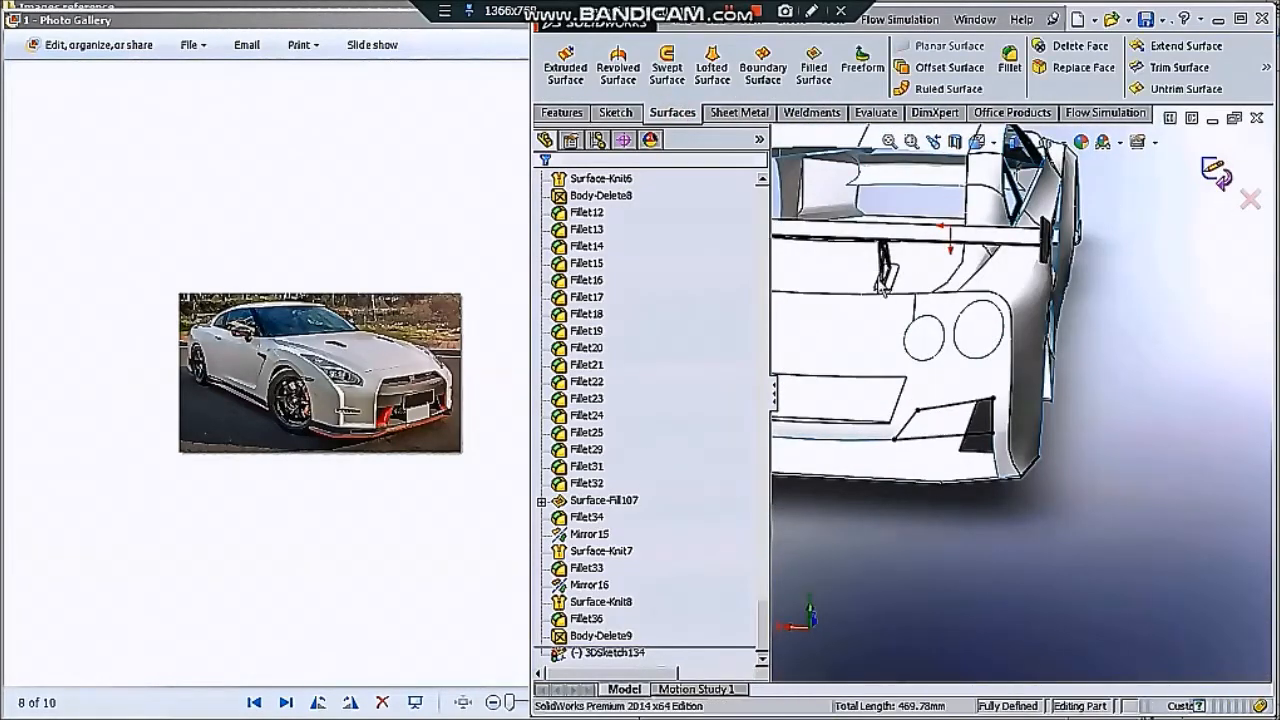
# Fill the four-sided rear bumper sketch with a surface using Contact edge settings
pyautogui.click(813, 65)
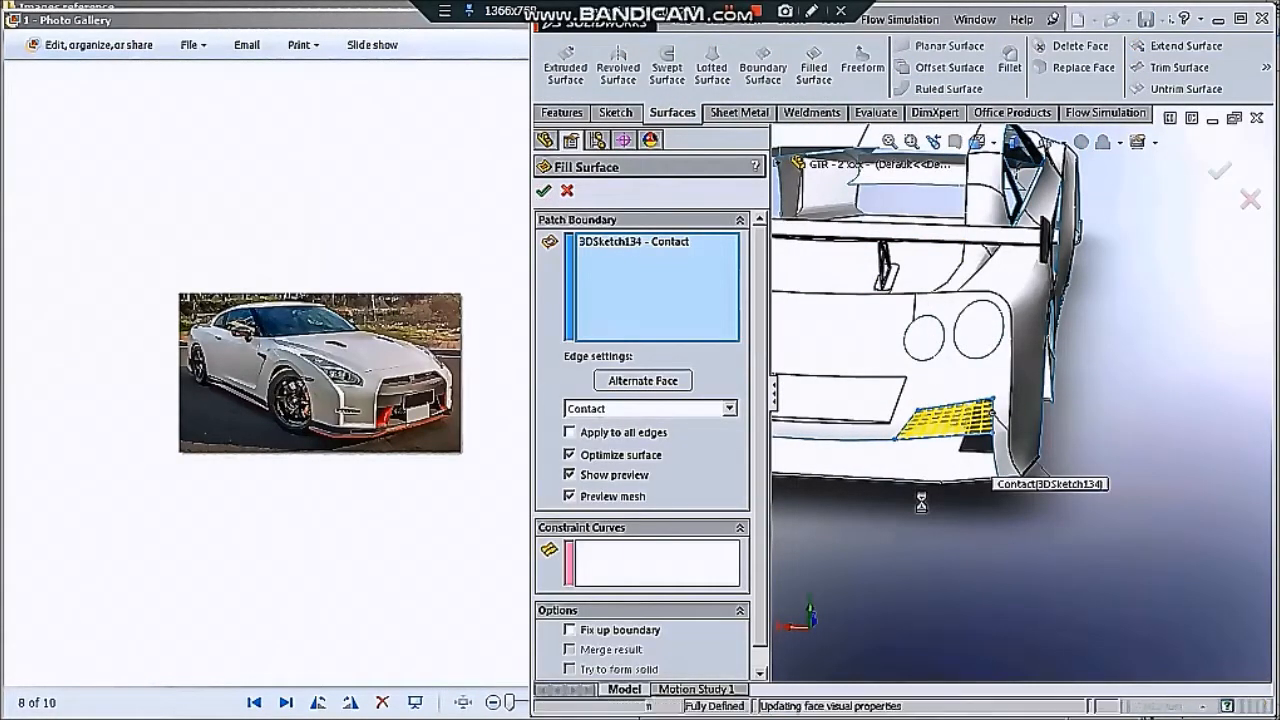
pyautogui.scroll(4, 921, 501)
pyautogui.moveTo(921, 501); pyautogui.dragTo(1049, 370, button='middle')
pyautogui.scroll(1, 1049, 370)
# Mirror the filled rear bumper patch about the Right plane to the other corner
pyautogui.moveTo(762, 632); pyautogui.dragTo(762, 205)
pyautogui.click(563, 112)
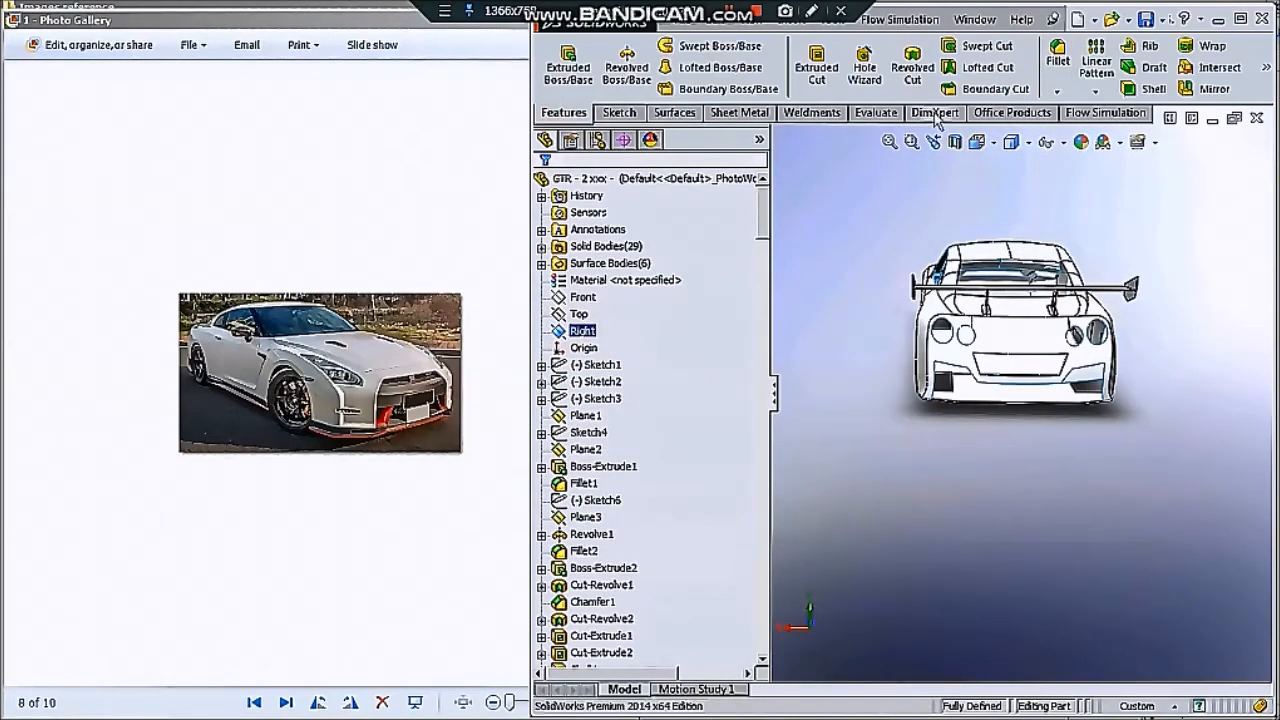
pyautogui.click(1214, 88)
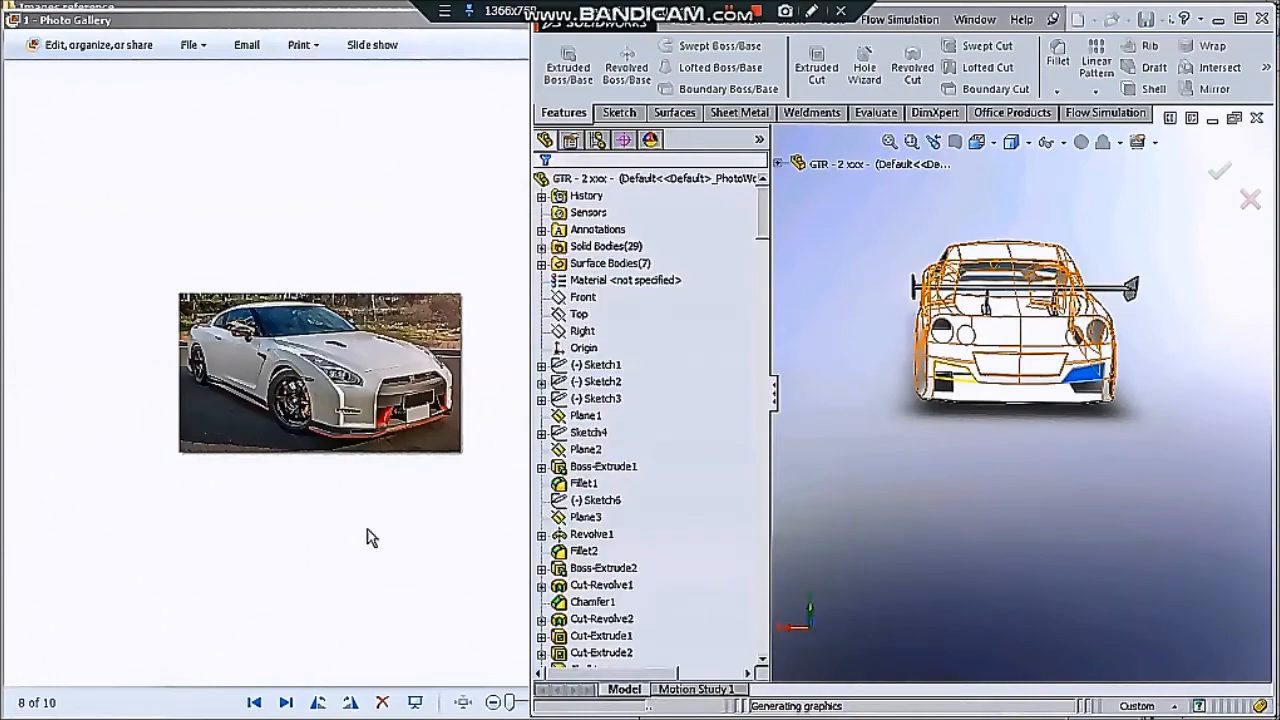
pyautogui.moveTo(970, 412); pyautogui.dragTo(1077, 397, button='middle')
pyautogui.scroll(-2, 1077, 397)
# Browse the reference photos to the golden car with the black hood
pyautogui.click(322, 464)
pyautogui.press('Right')
pyautogui.press('Right')
pyautogui.press('Right')
pyautogui.press('Right')
pyautogui.press('Right')
pyautogui.press('Right')
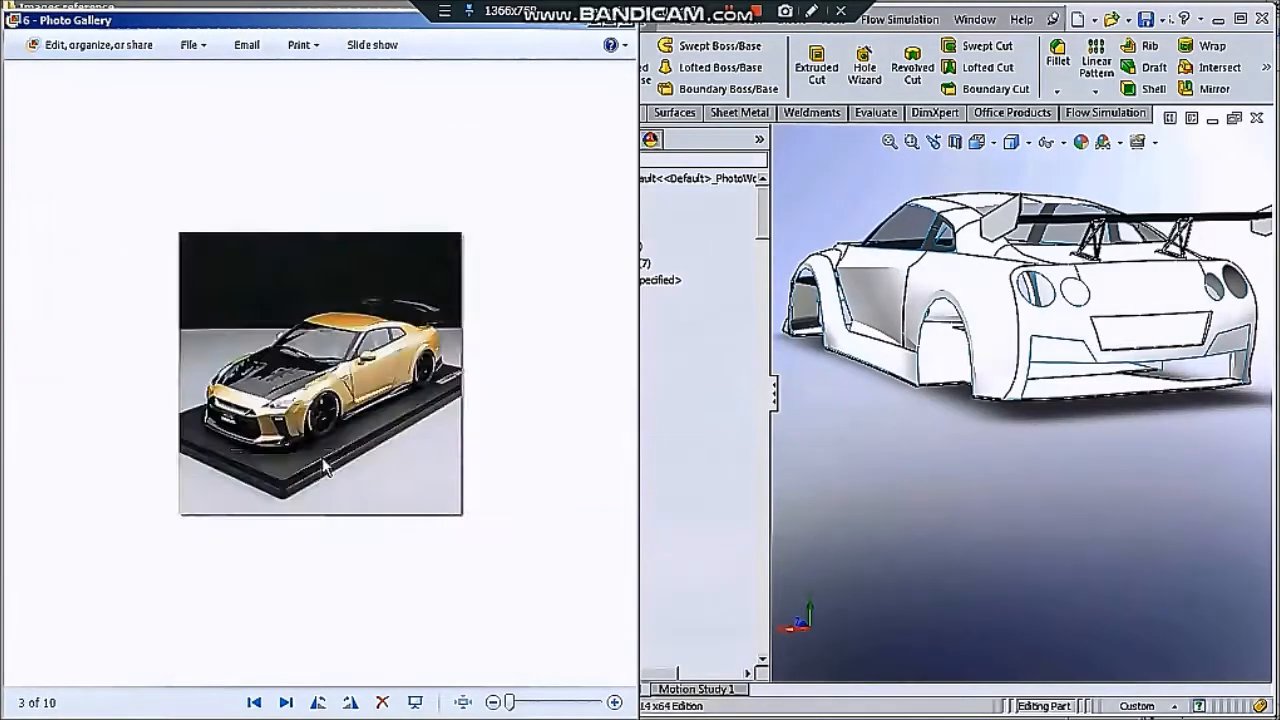
pyautogui.click(1083, 466)
pyautogui.scroll(3, 1083, 466)
pyautogui.moveTo(1083, 466)
pyautogui.mouseDown(button='middle')
pyautogui.moveTo(1111, 409)
pyautogui.moveTo(1078, 442)
pyautogui.mouseUp(button='middle')
pyautogui.scroll(-4, 983, 290)
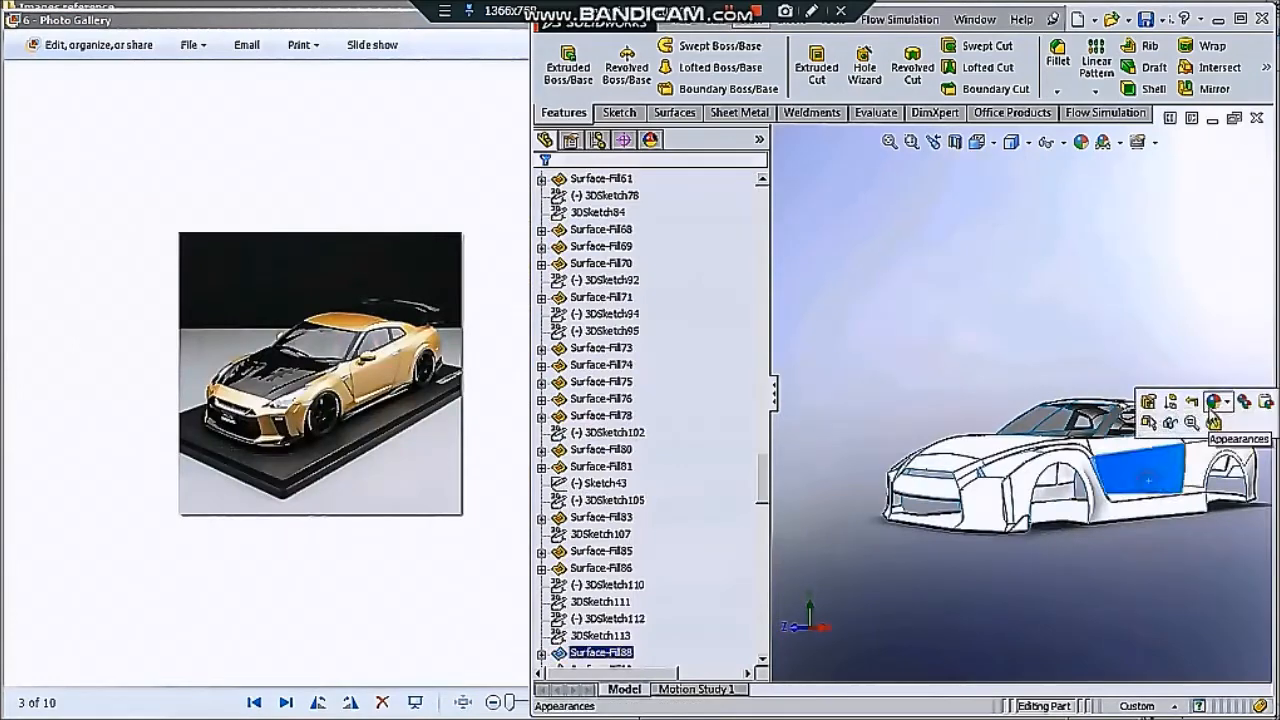
pyautogui.click(1220, 401)
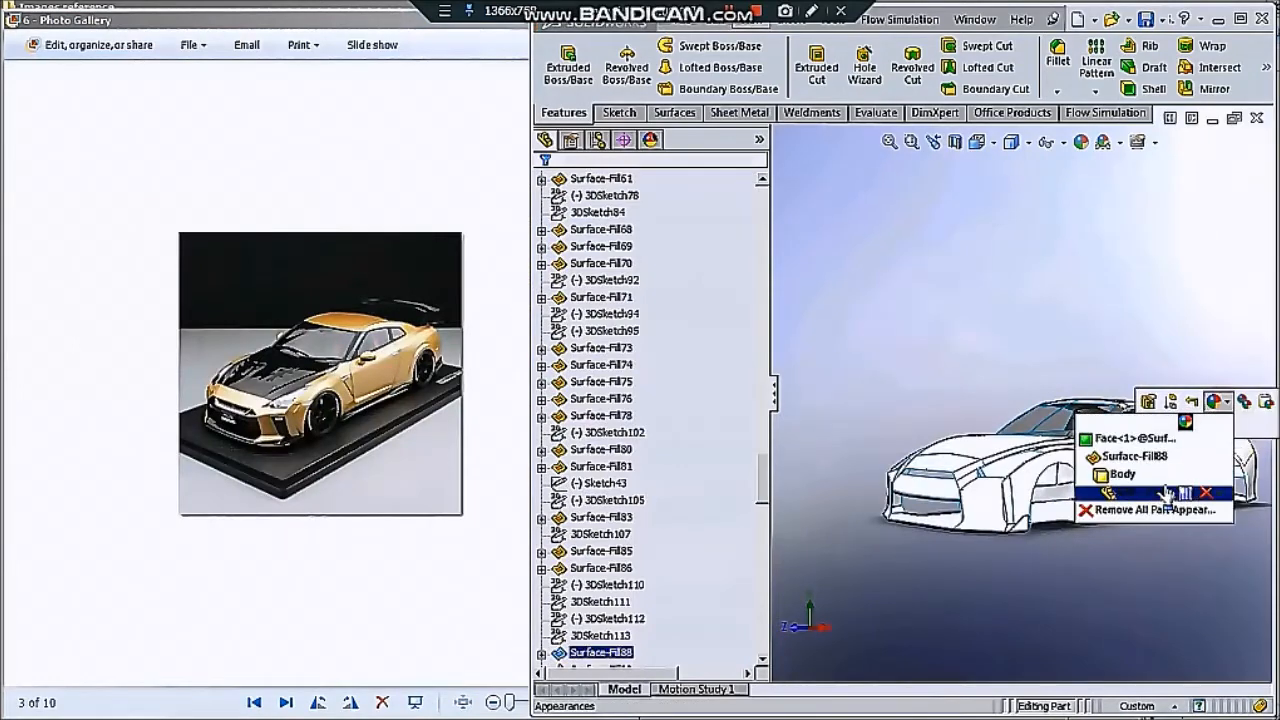
pyautogui.click(1106, 494)
pyautogui.scroll(-3, 650, 450)
pyautogui.click(622, 530)
pyautogui.moveTo(1033, 529); pyautogui.dragTo(900, 560, button='middle')
pyautogui.click(691, 530)
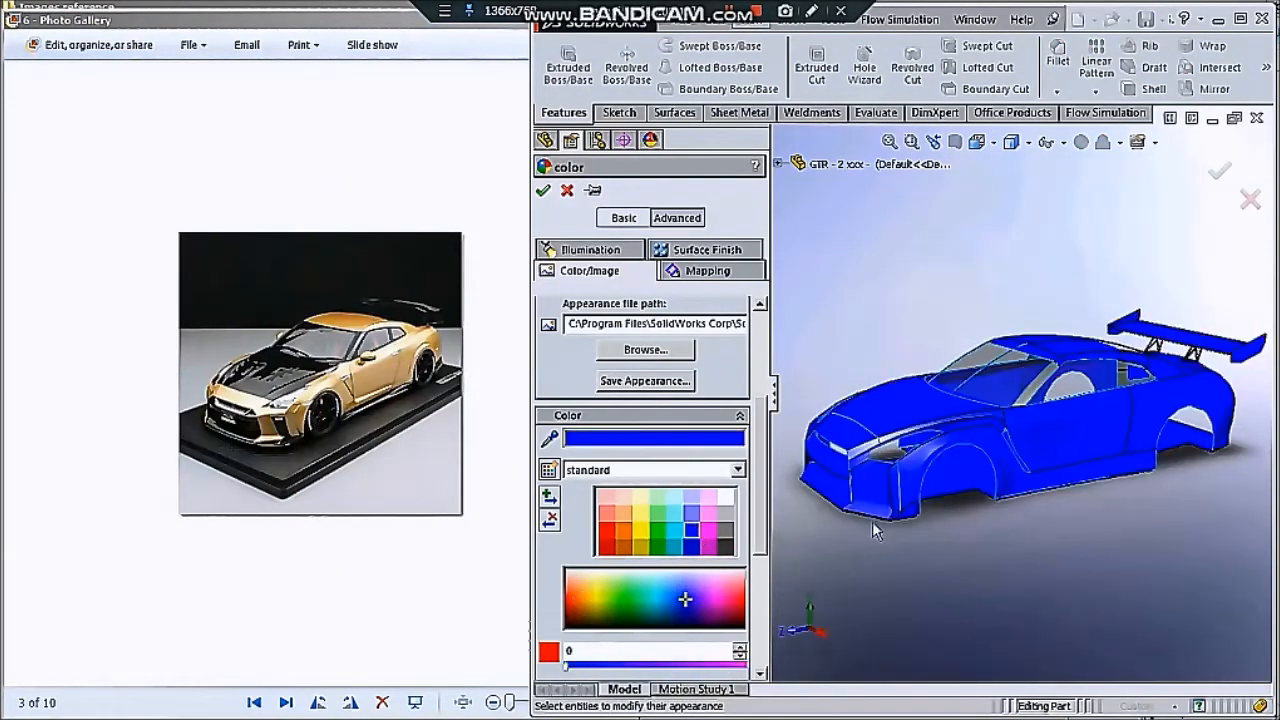
pyautogui.moveTo(860, 516); pyautogui.dragTo(930, 512, button='middle')
pyautogui.click(674, 530)
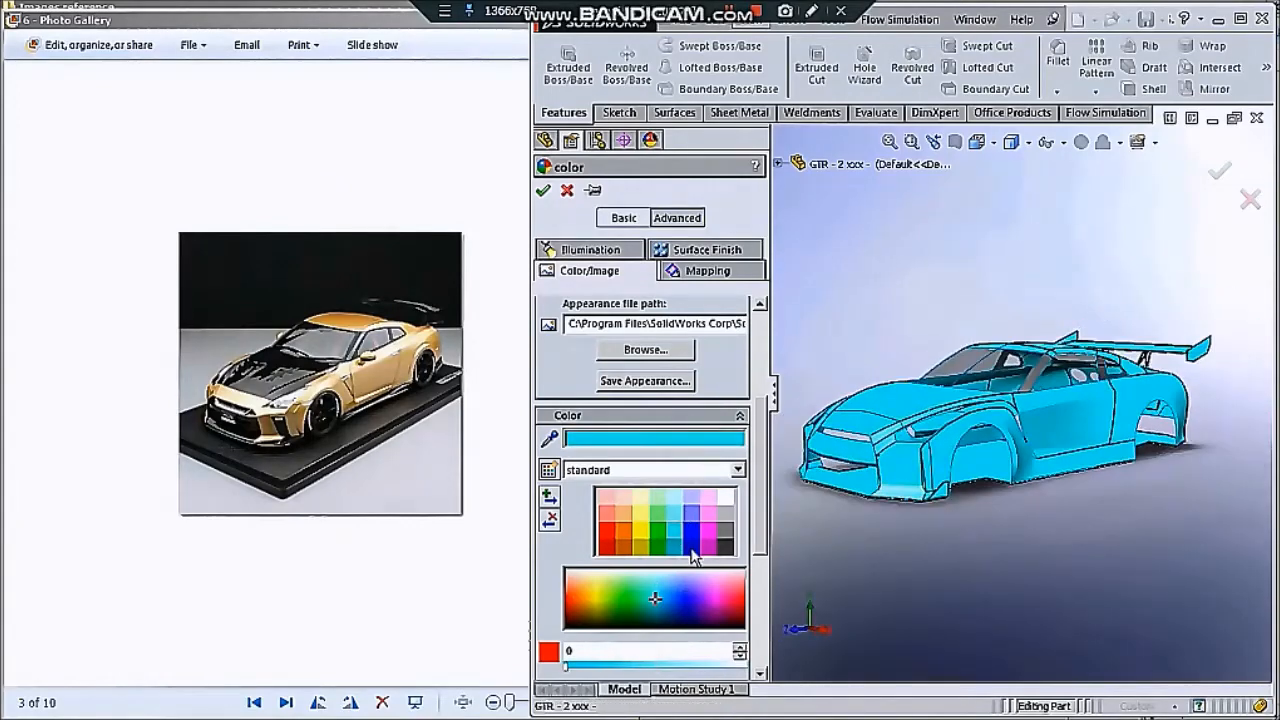
pyautogui.click(637, 540)
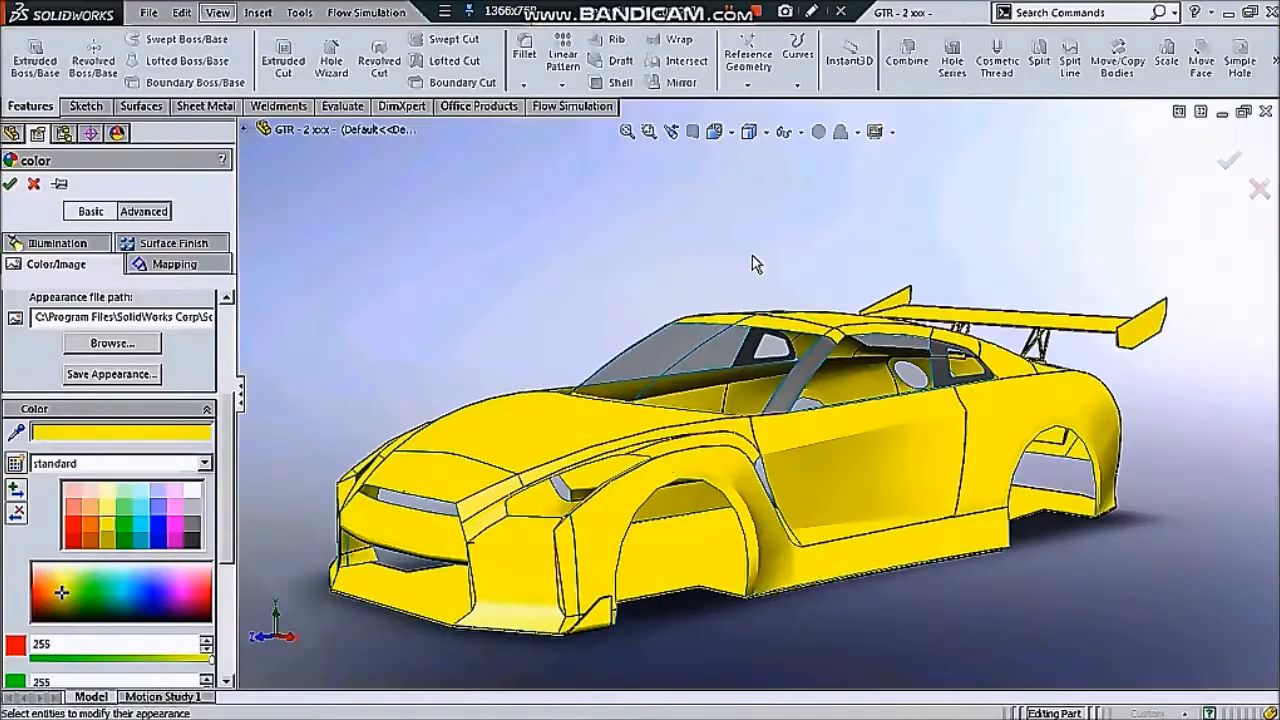
pyautogui.click(33, 184)
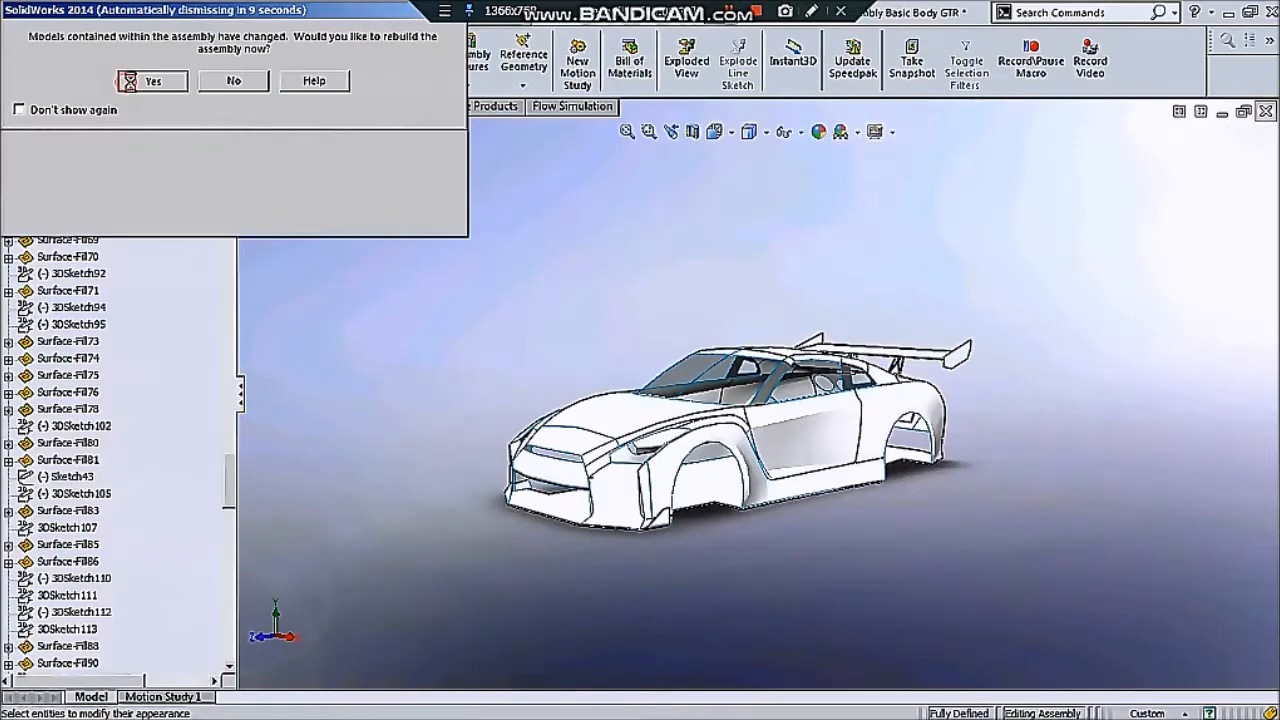
# Rebuild the assembly and open the colour settings for the GTR - 2 xxx component
pyautogui.click(150, 81)
pyautogui.scroll(-5, 700, 460)
pyautogui.moveTo(703, 458); pyautogui.dragTo(880, 458, button='middle')
pyautogui.click(890, 455)
pyautogui.click(958, 391)
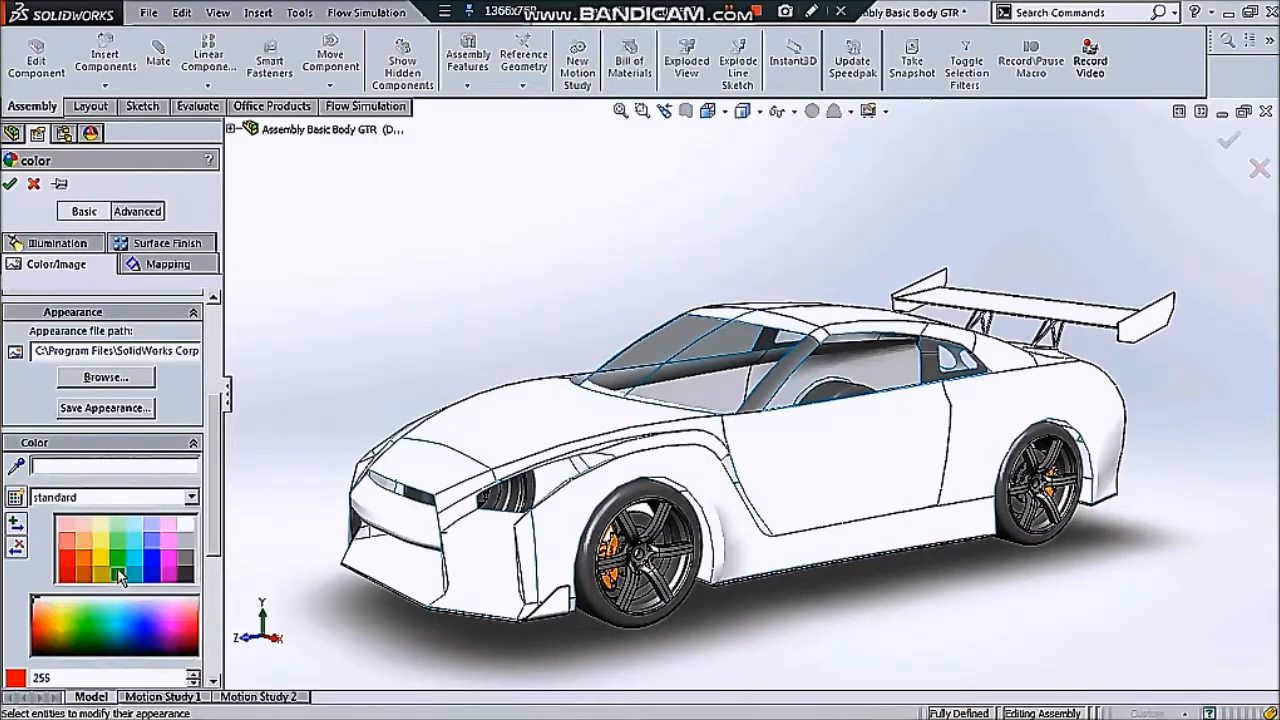
# Try green, blue, cyan and orange on the GTR - 2 xxx component
pyautogui.click(117, 572)
pyautogui.click(151, 558)
pyautogui.click(134, 558)
pyautogui.moveTo(620, 480); pyautogui.dragTo(579, 406, button='middle')
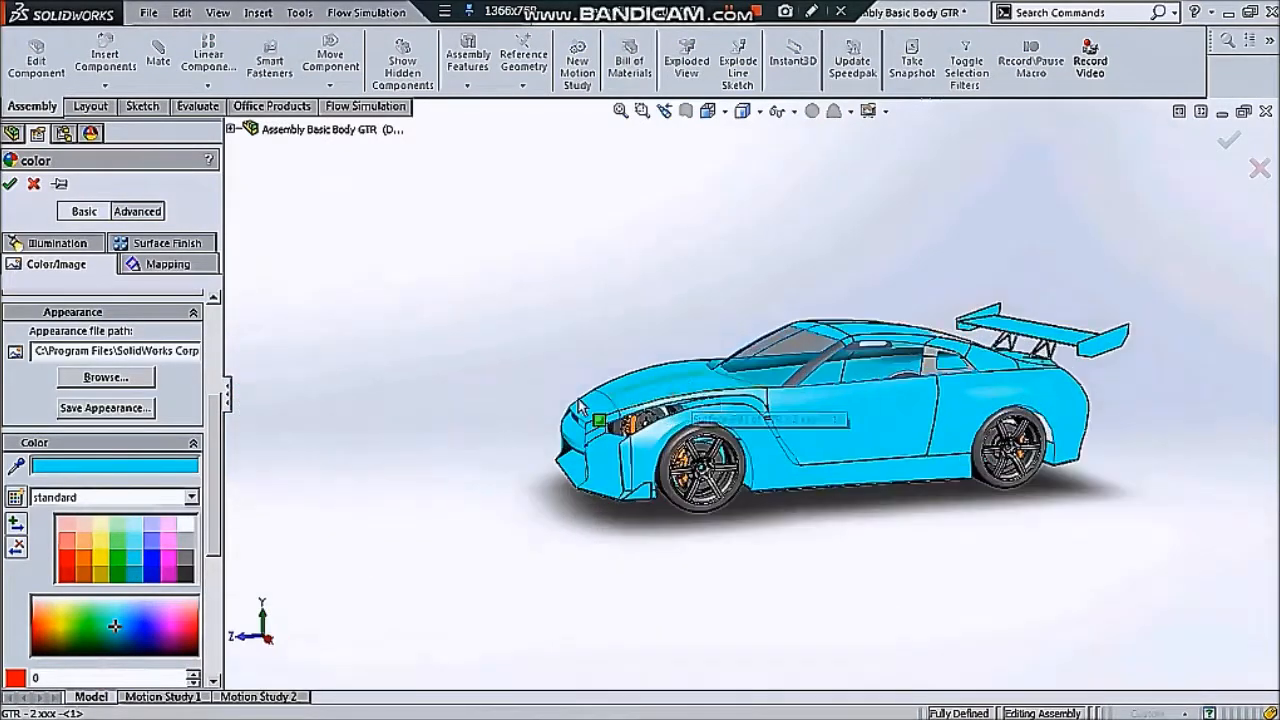
pyautogui.click(82, 563)
pyautogui.scroll(-2, 893, 333)
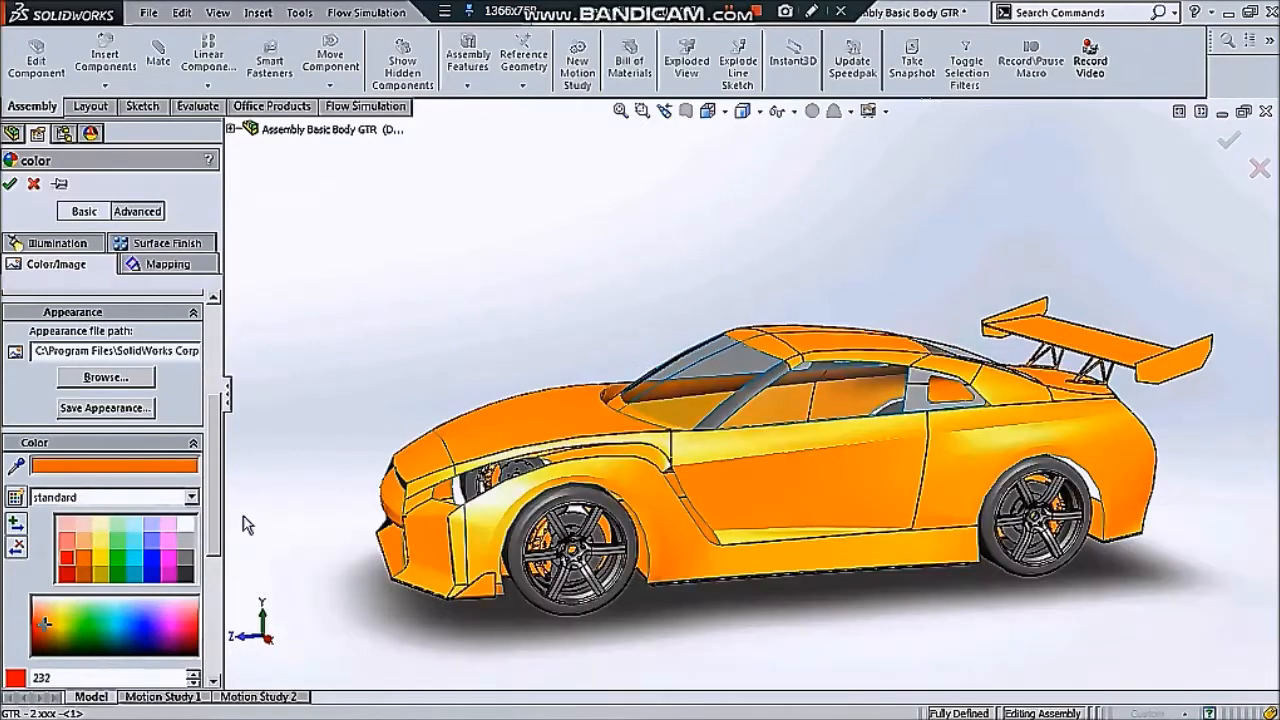
pyautogui.moveTo(530, 540); pyautogui.dragTo(698, 592, button='middle')
pyautogui.scroll(2, 698, 592)
# Try light blue, cyan shades, magenta, grey and dark grey on the car body component
pyautogui.click(158, 544)
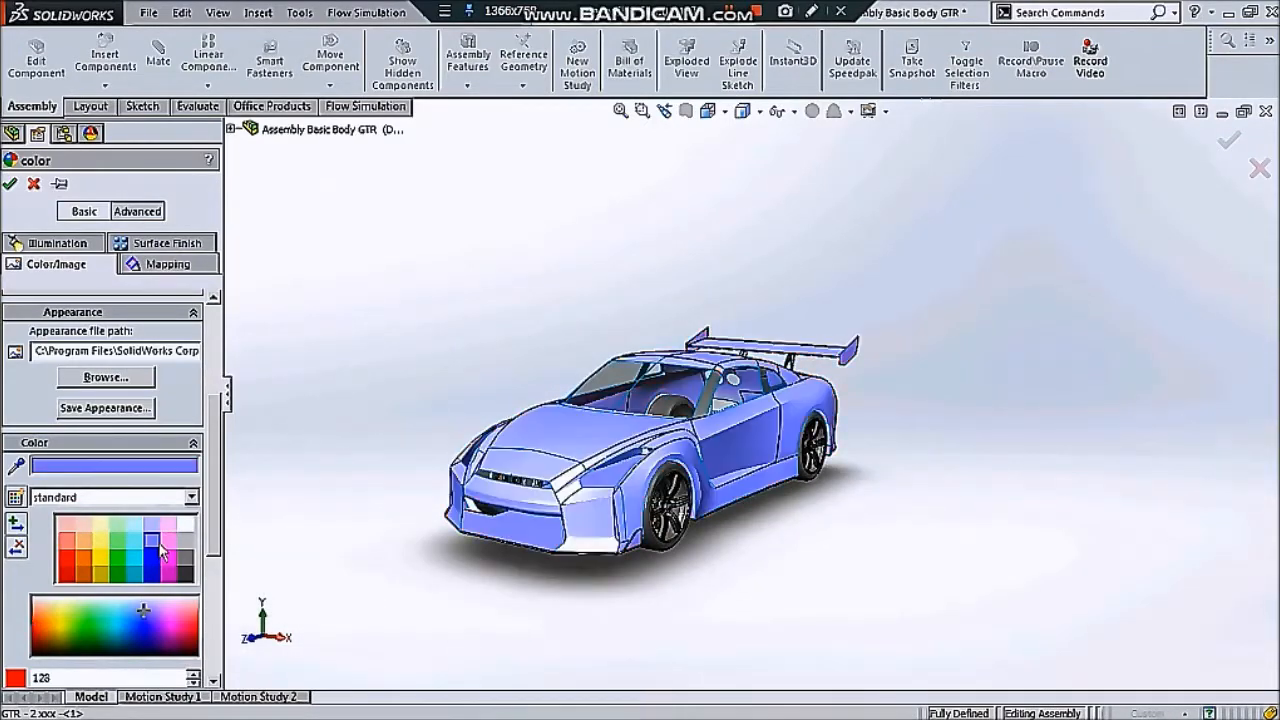
pyautogui.scroll(-2, 530, 387)
pyautogui.click(135, 558)
pyautogui.click(132, 541)
pyautogui.moveTo(700, 435); pyautogui.dragTo(545, 450, button='middle')
pyautogui.scroll(3, 757, 471)
pyautogui.moveTo(757, 471); pyautogui.dragTo(820, 465, button='middle')
pyautogui.scroll(-4, 750, 420)
pyautogui.click(165, 556)
pyautogui.click(184, 543)
pyautogui.click(187, 572)
pyautogui.scroll(2, 522, 490)
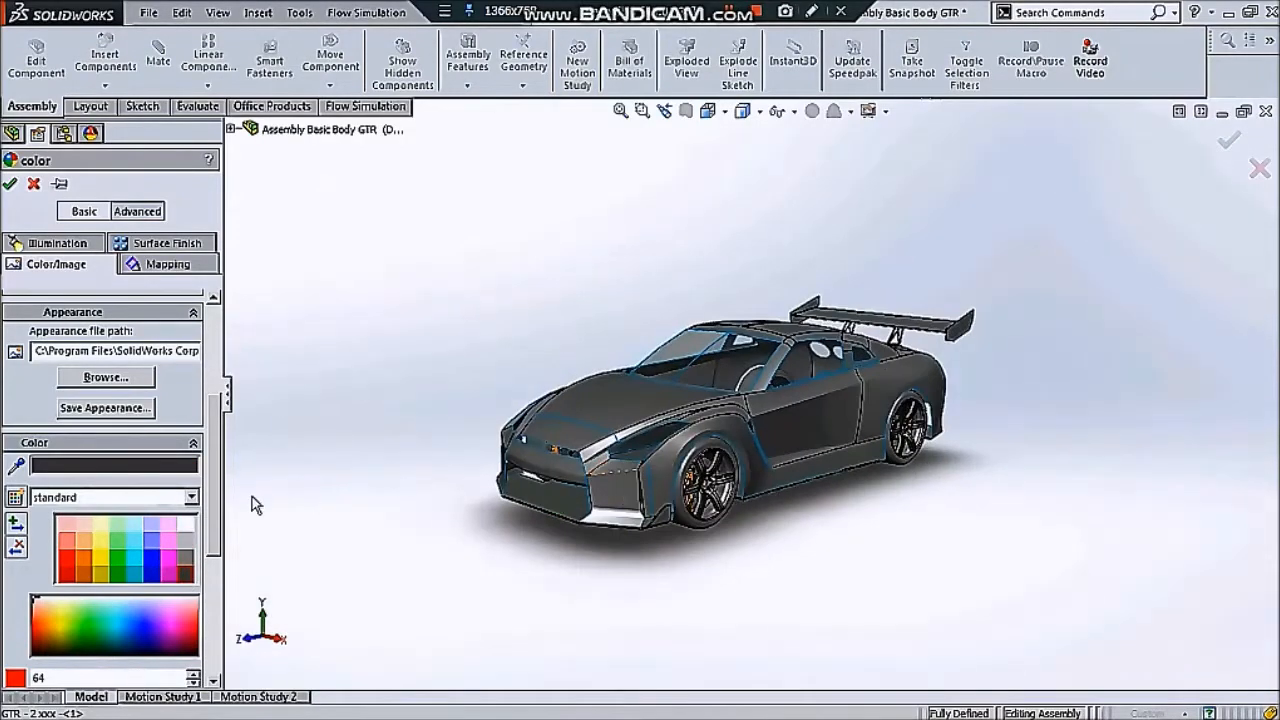
# Colour the whole GTR - 2 xxx component cyan from the standard swatches
pyautogui.click(135, 558)
pyautogui.click(11, 187)
pyautogui.scroll(3, 688, 292)
pyautogui.scroll(-2, 690, 310)
# Colour the two large hood faces beside the centre line dark grey with RGB 64, 64, 64
pyautogui.moveTo(695, 320); pyautogui.dragTo(737, 380, button='middle')
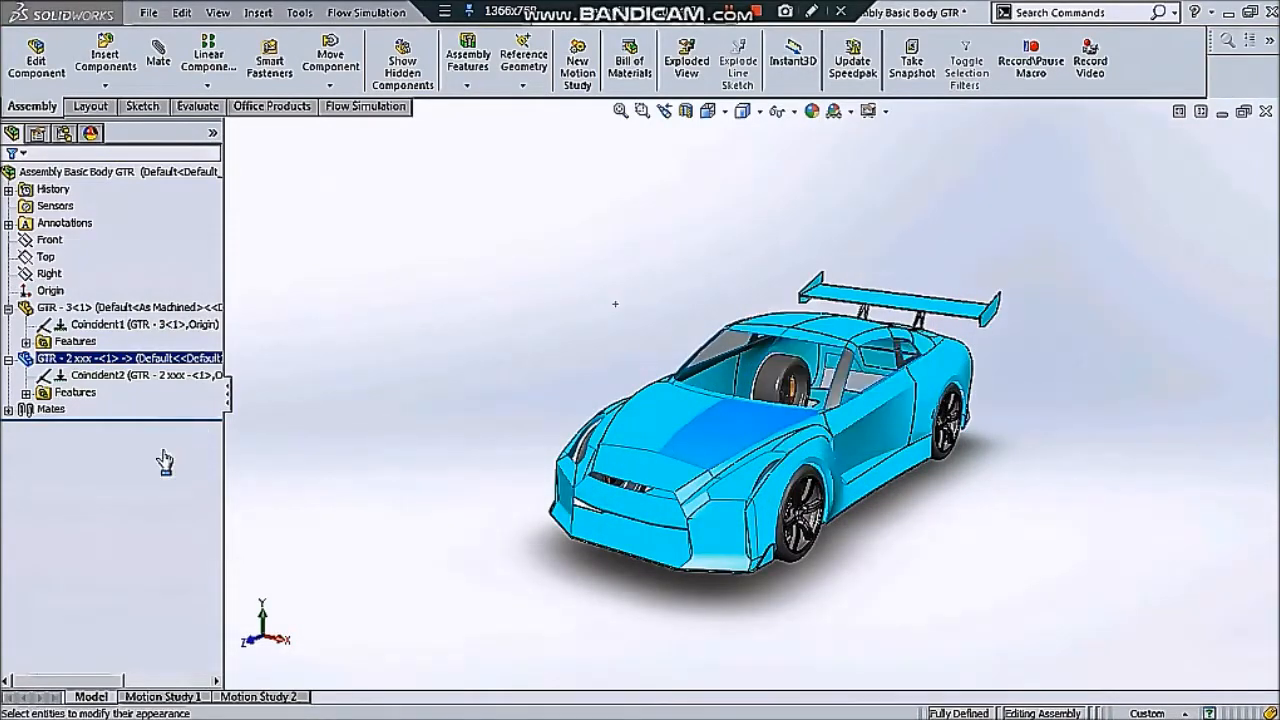
pyautogui.click(188, 364)
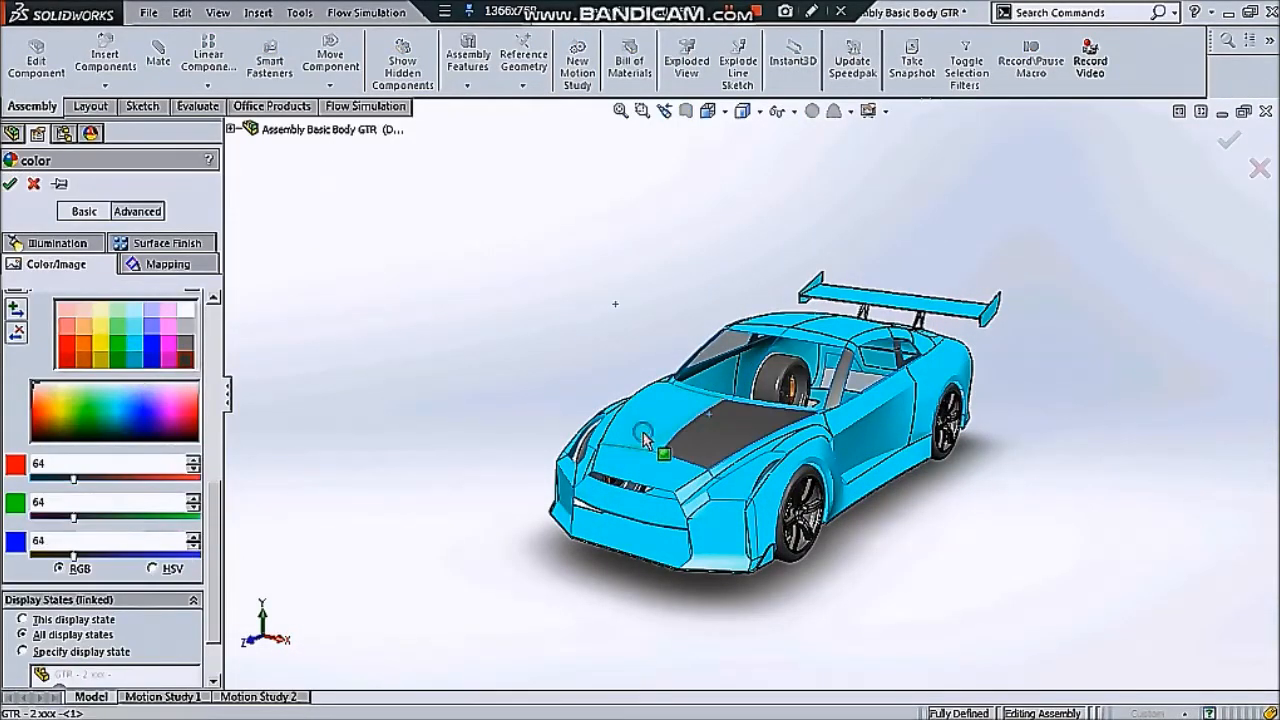
pyautogui.scroll(-3, 617, 533)
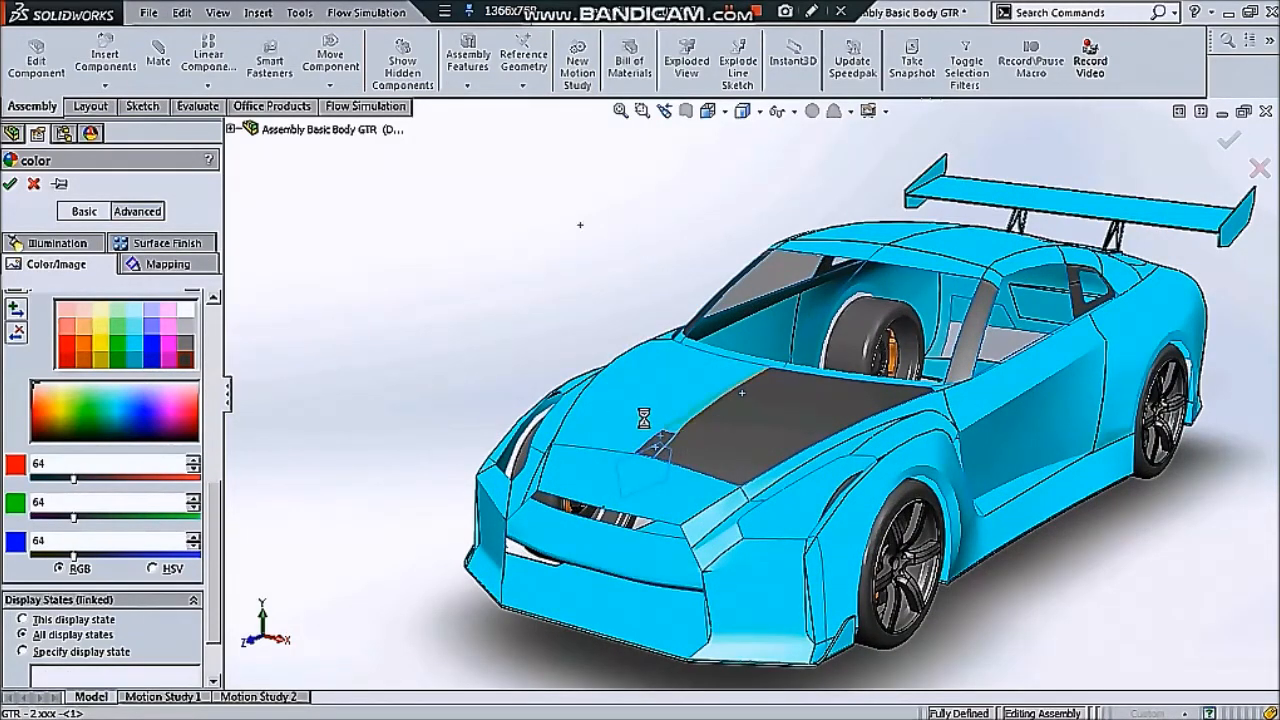
pyautogui.click(655, 425)
pyautogui.scroll(2, 622, 414)
pyautogui.click(10, 184)
# Examine the cyan car with its dark hood from several angles
pyautogui.moveTo(860, 510); pyautogui.dragTo(665, 407, button='middle')
pyautogui.scroll(-4, 690, 303)
pyautogui.scroll(3, 703, 300)
pyautogui.moveTo(703, 300); pyautogui.dragTo(640, 170, button='middle')
pyautogui.scroll(4, 866, 480)
pyautogui.scroll(-5, 517, 214)
pyautogui.click(517, 214)
pyautogui.scroll(1, 530, 320)
# Colour the front grille band's body dark grey using the standard swatches
pyautogui.click(568, 430)
pyautogui.click(622, 358)
pyautogui.click(628, 452)
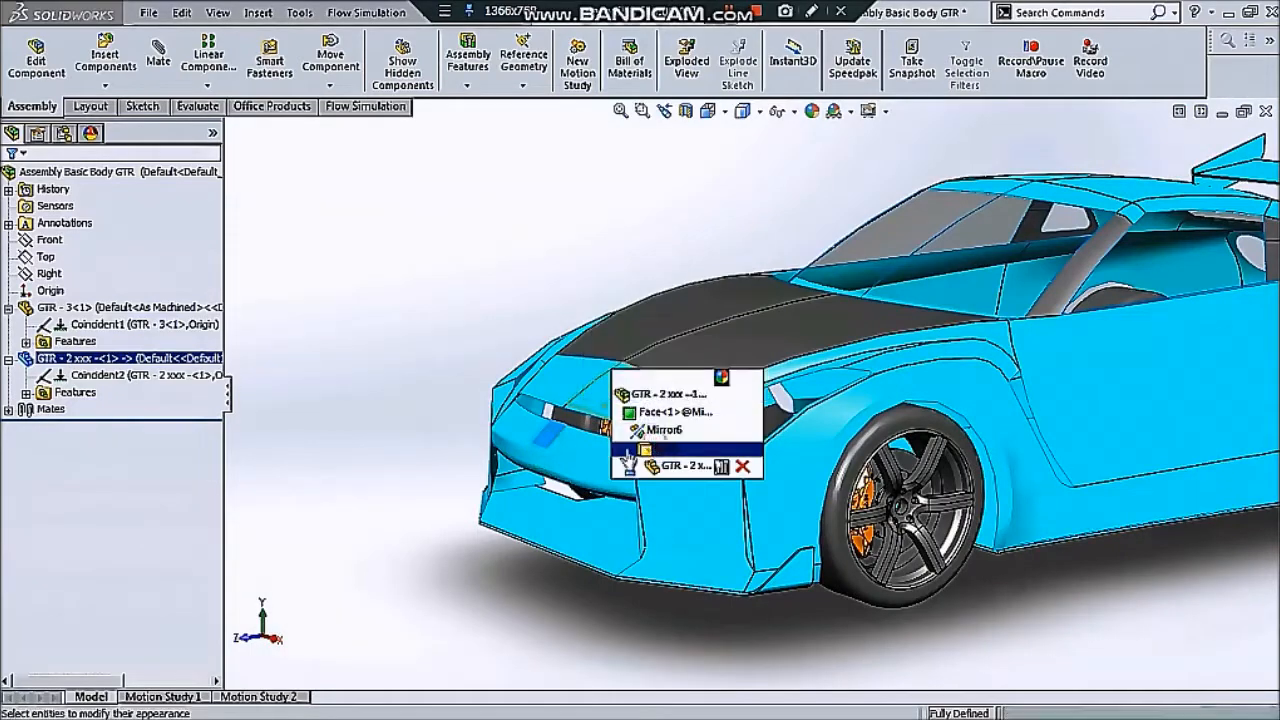
pyautogui.scroll(3, 590, 512)
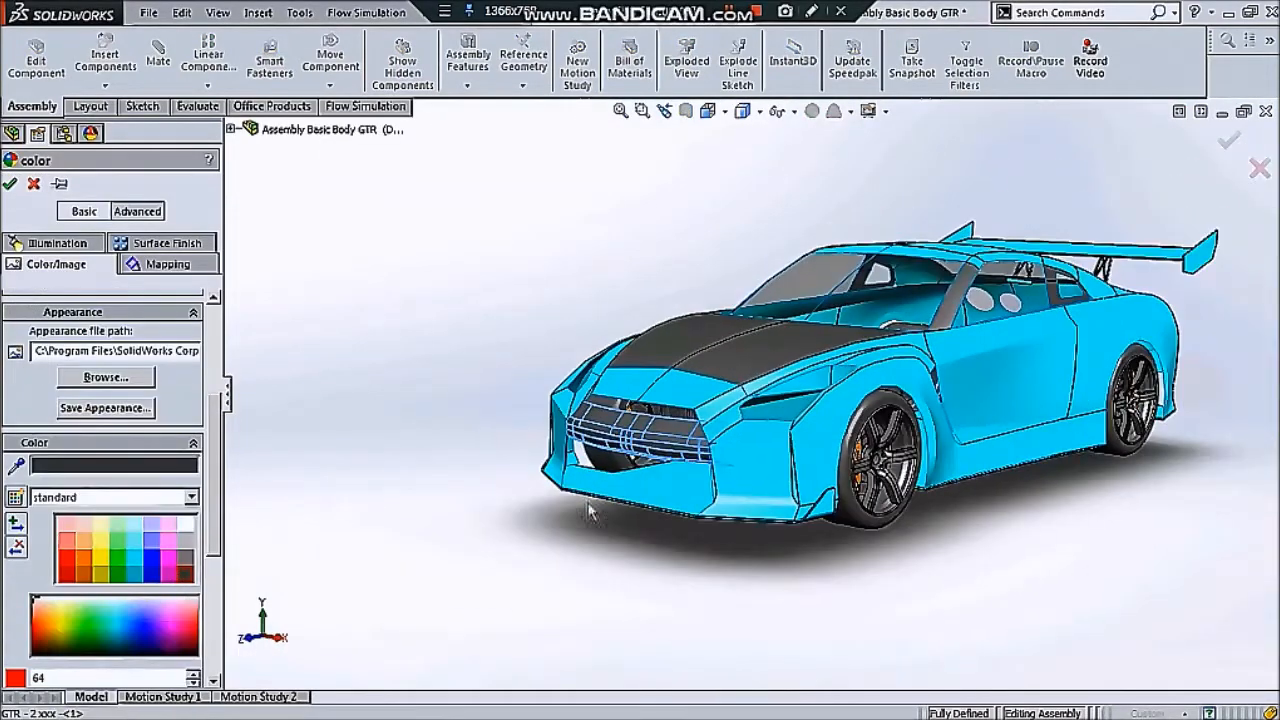
pyautogui.scroll(2, 505, 300)
pyautogui.moveTo(505, 300); pyautogui.dragTo(672, 405, button='middle')
pyautogui.scroll(-3, 672, 405)
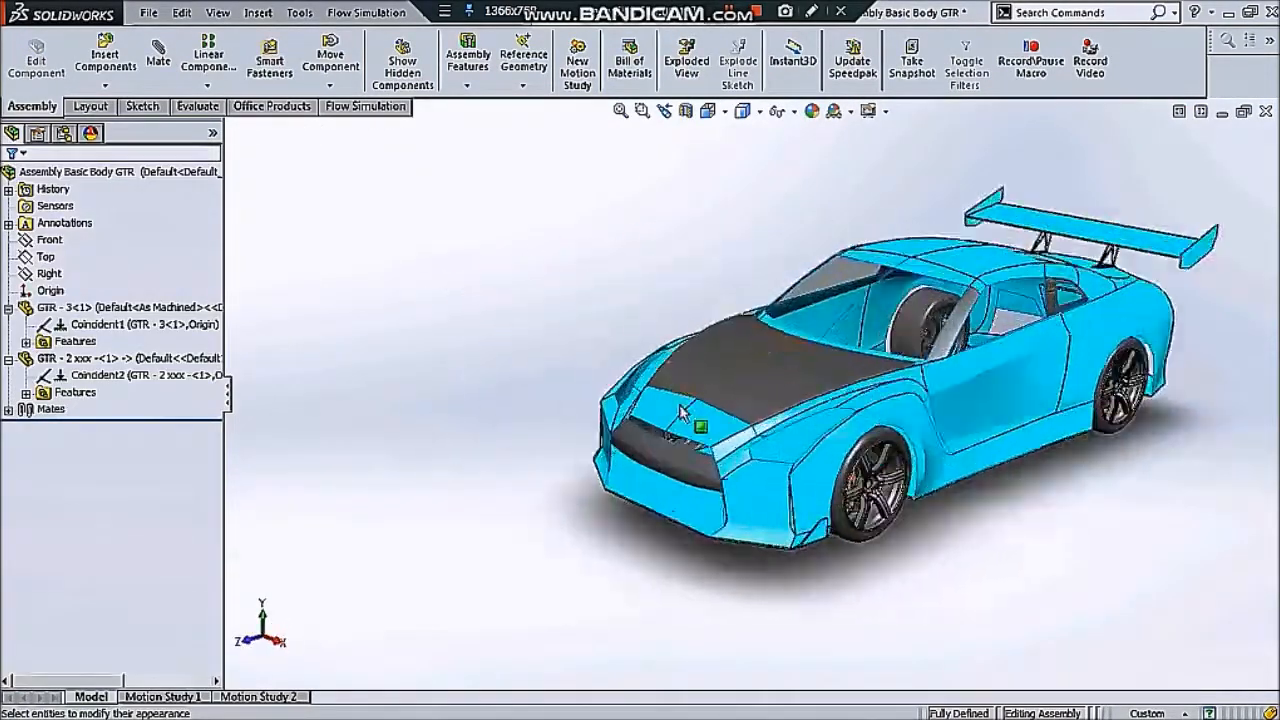
# Colour the extruded body at the lower front bumper dark grey using the standard swatches, comparing with the reference photo
pyautogui.click(1242, 397)
pyautogui.click(1183, 418)
pyautogui.click(1094, 562)
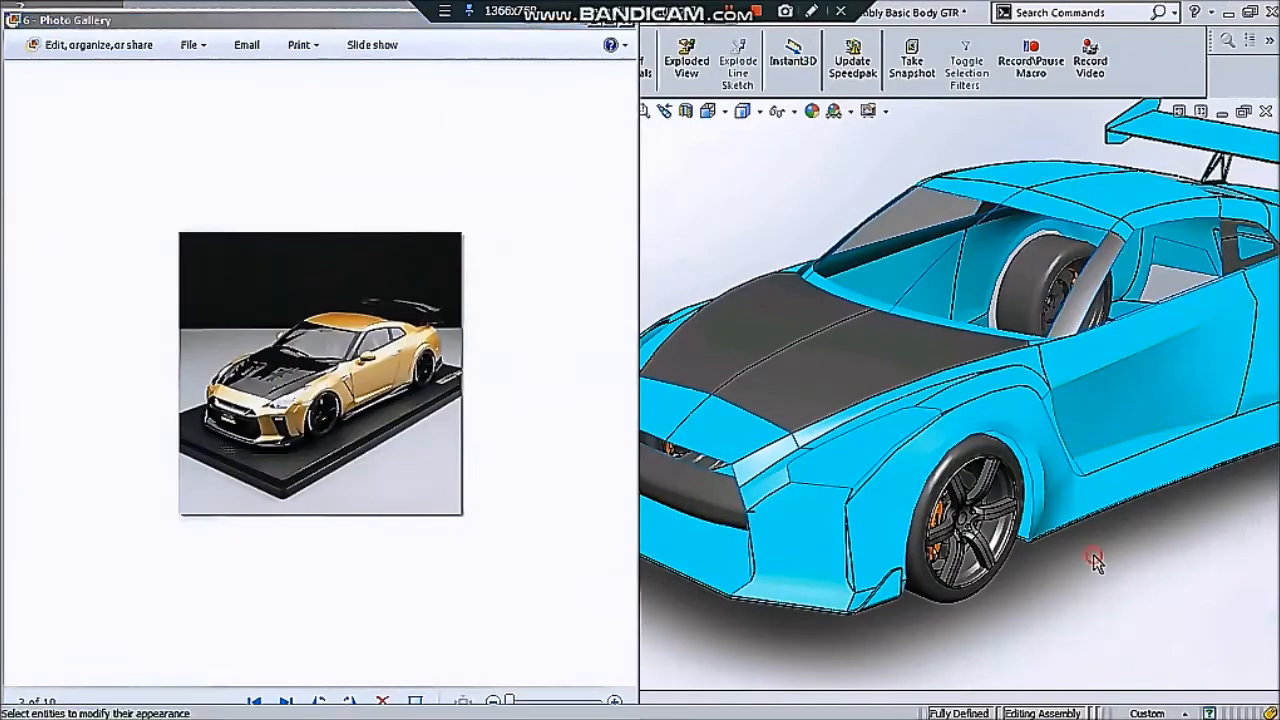
pyautogui.scroll(1, 1094, 562)
pyautogui.moveTo(665, 476); pyautogui.dragTo(735, 480, button='middle')
pyautogui.click(733, 481)
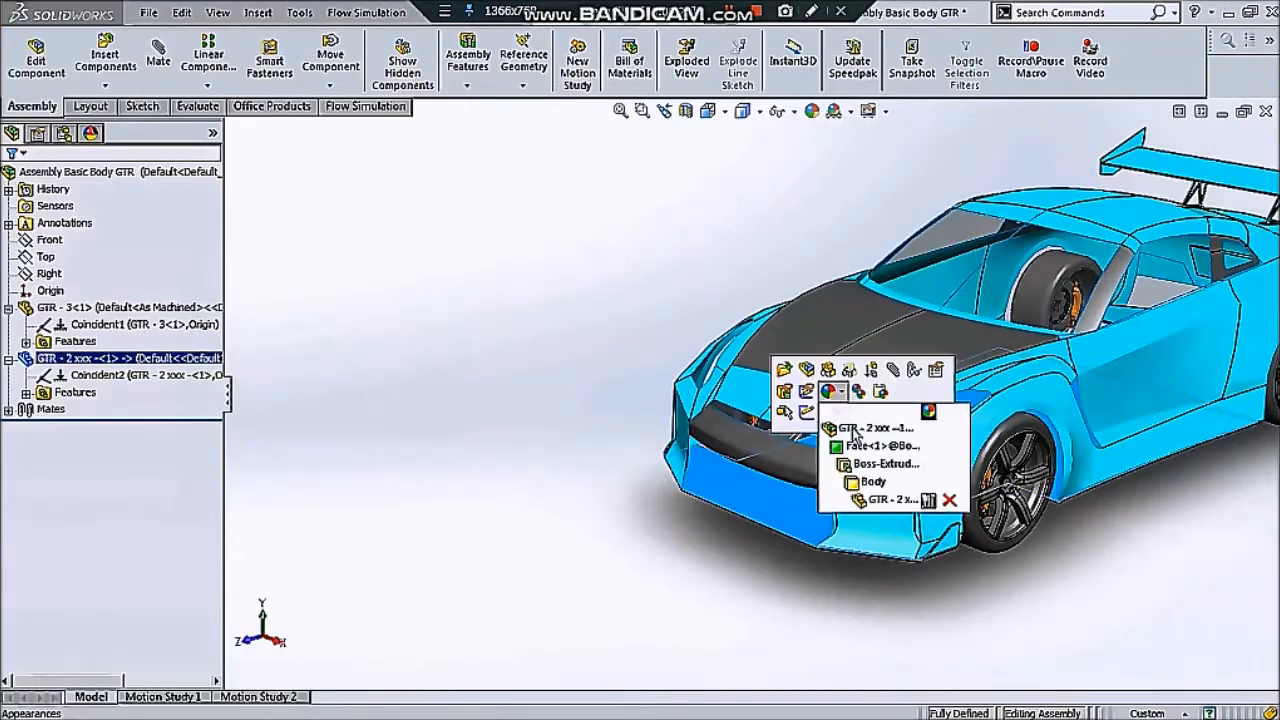
pyautogui.click(187, 575)
pyautogui.scroll(3, 723, 400)
pyautogui.moveTo(723, 400); pyautogui.dragTo(740, 372, button='middle')
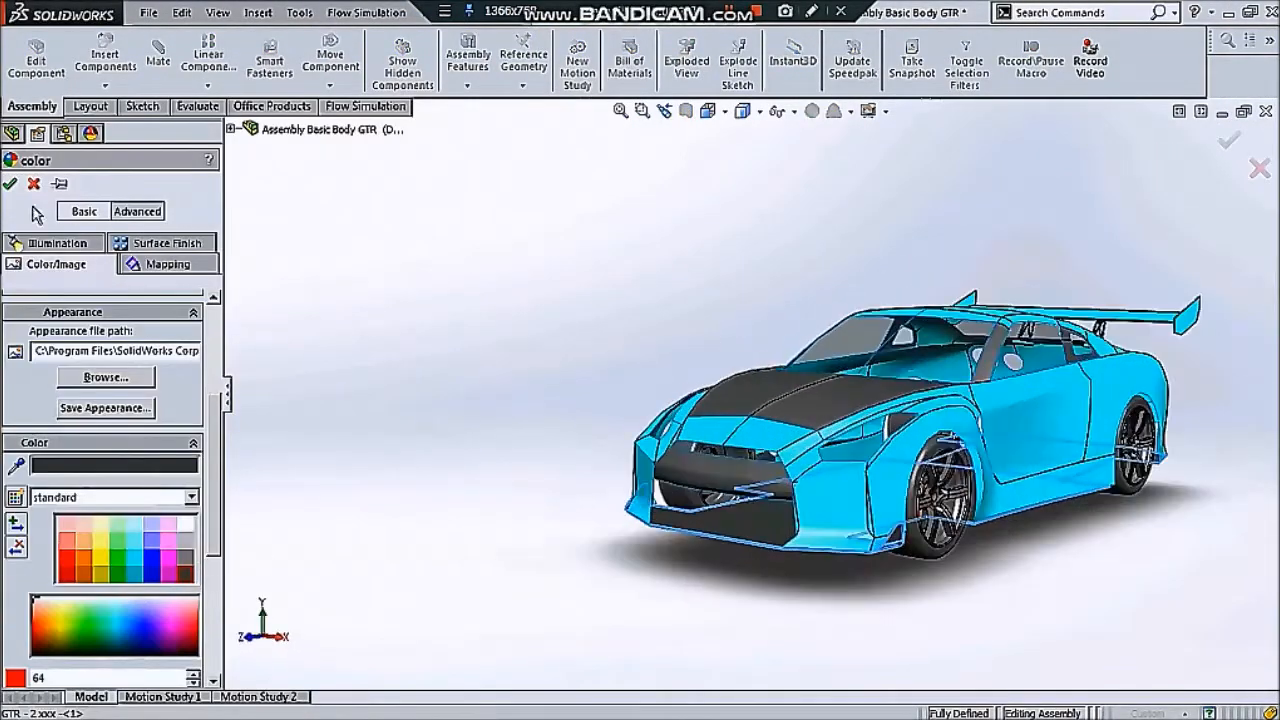
pyautogui.click(1230, 141)
# Examine the recoloured car from the front and the side
pyautogui.moveTo(880, 372); pyautogui.dragTo(1143, 366, button='middle')
pyautogui.scroll(2, 1020, 362)
pyautogui.scroll(-2, 832, 388)
pyautogui.scroll(2, 900, 422)
pyautogui.moveTo(900, 422); pyautogui.dragTo(1040, 392, button='middle')
pyautogui.scroll(-2, 1040, 396)
pyautogui.scroll(2, 738, 385)
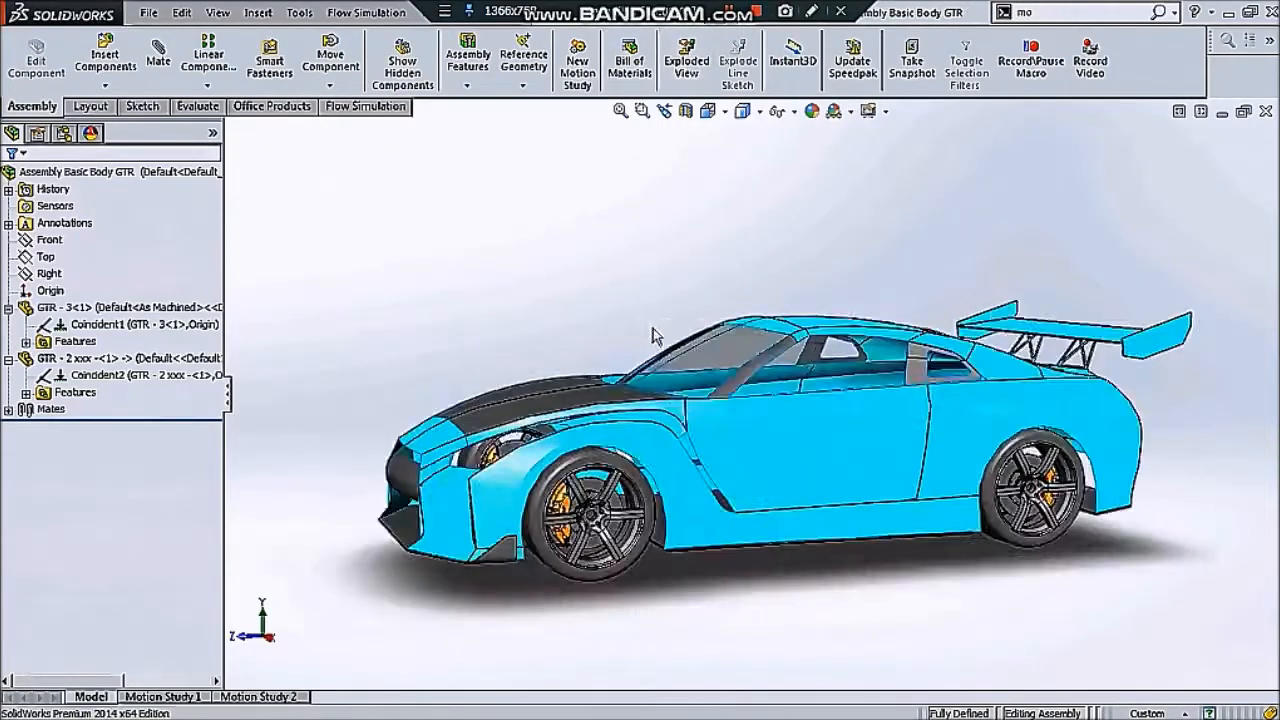
pyautogui.moveTo(654, 337); pyautogui.dragTo(593, 428, button='middle')
# Open the GTR - 2 xxx part from the assembly and bring up its item visibility options
pyautogui.click(593, 428)
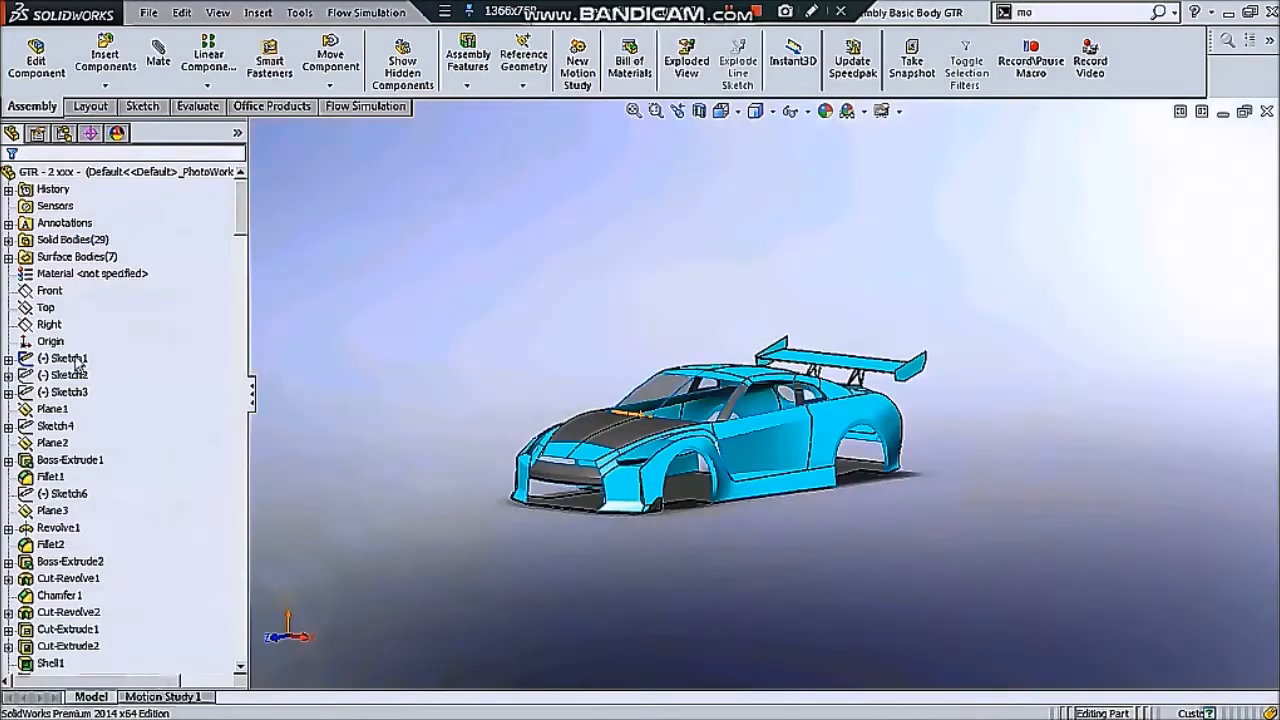
pyautogui.click(65, 358)
pyautogui.scroll(-2, 575, 338)
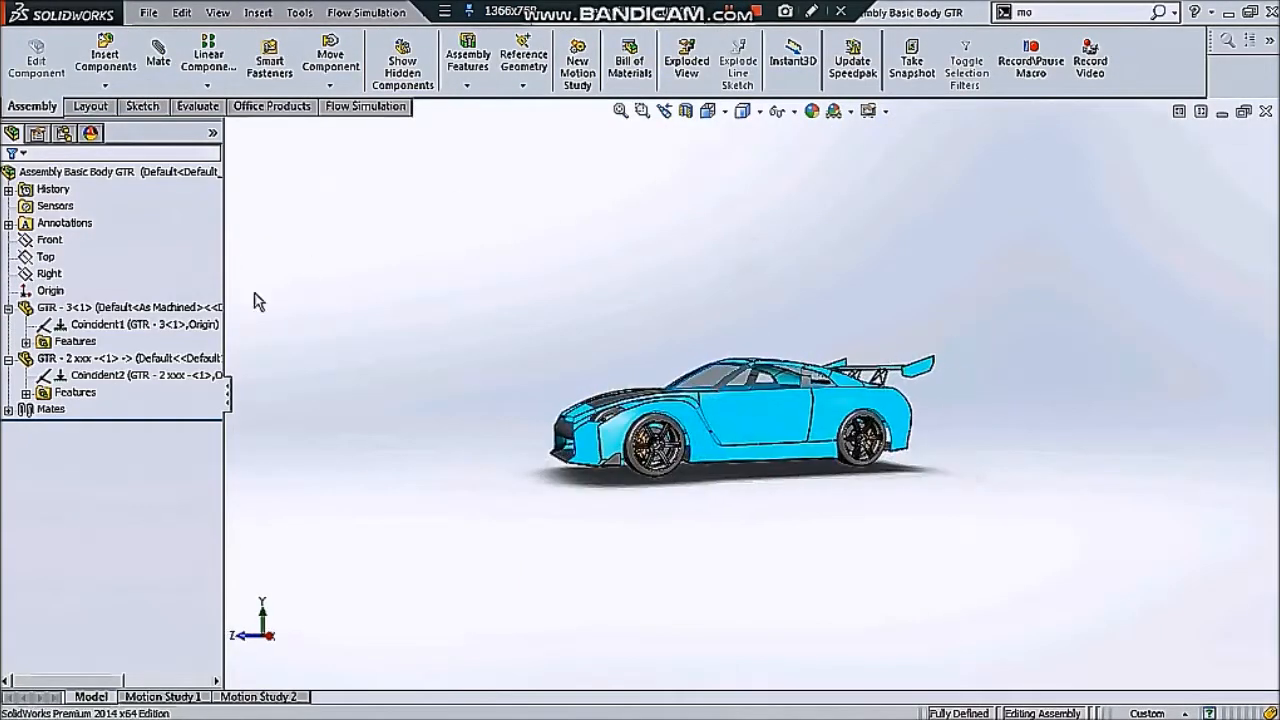
pyautogui.moveTo(253, 302); pyautogui.dragTo(682, 444, button='middle')
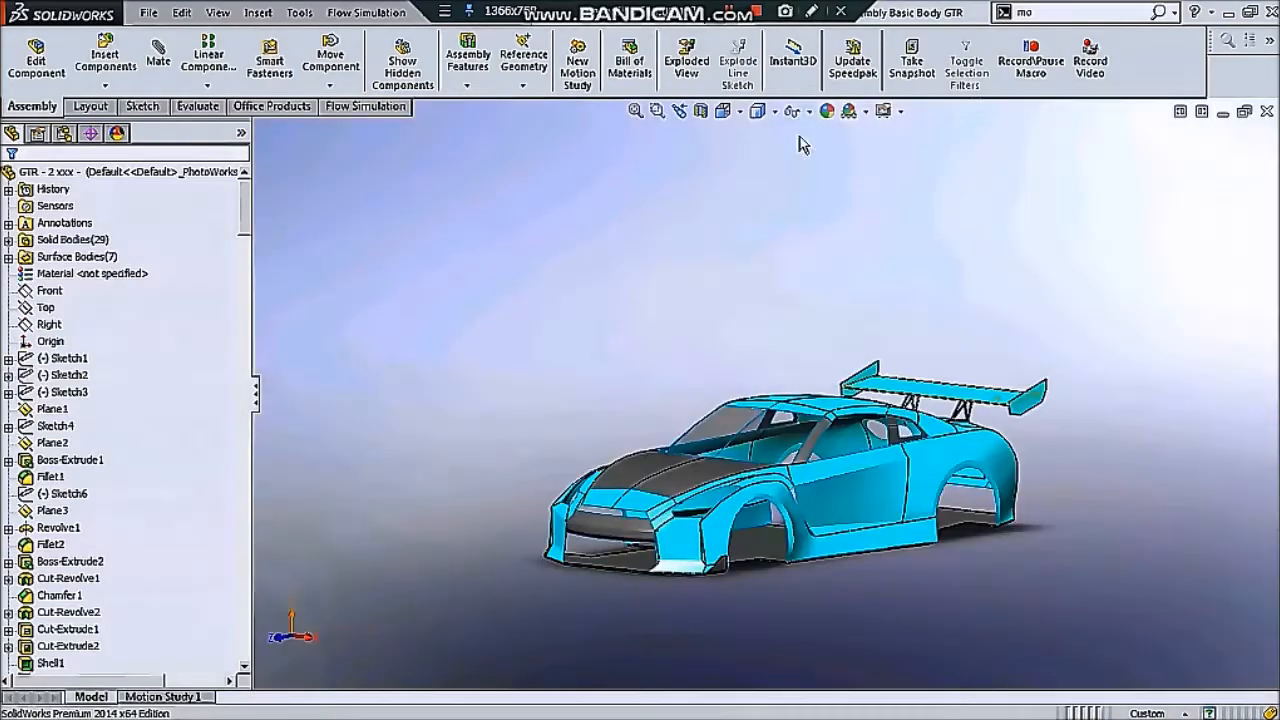
pyautogui.click(806, 112)
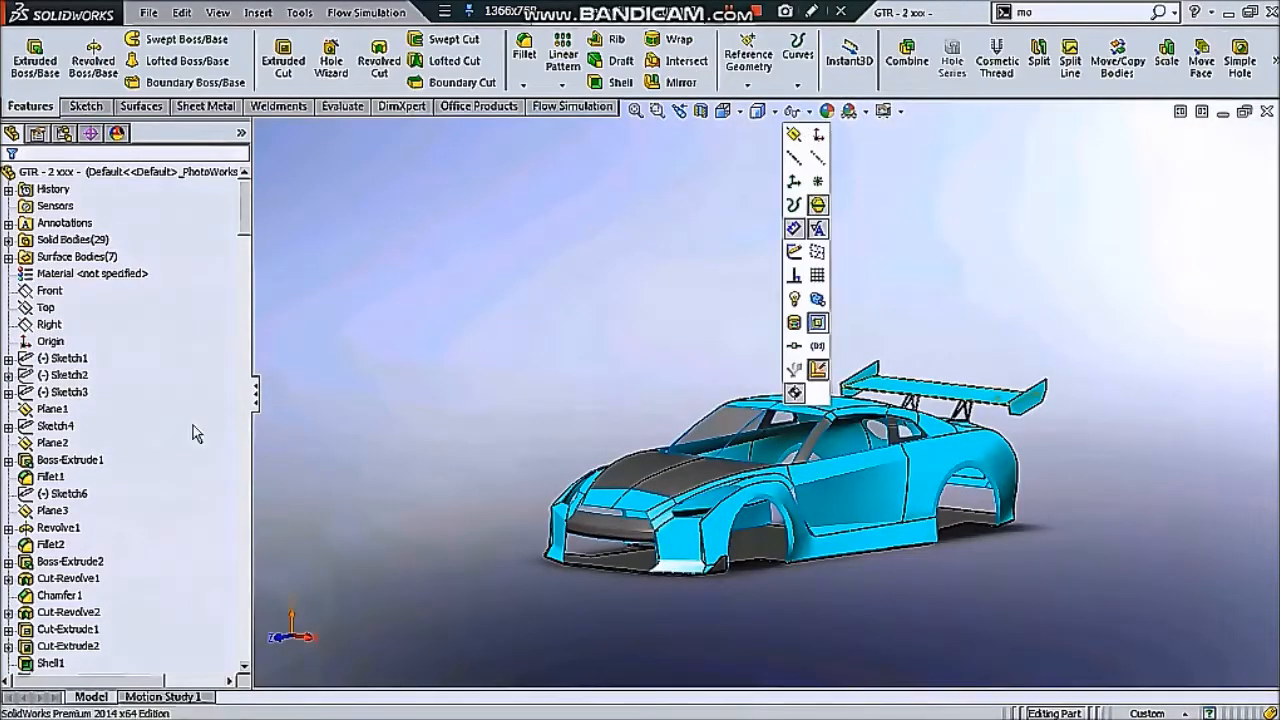
# Review the sketches and surface fills throughout the part's feature history
pyautogui.scroll(-10, 93, 445)
pyautogui.scroll(-15, 93, 445)
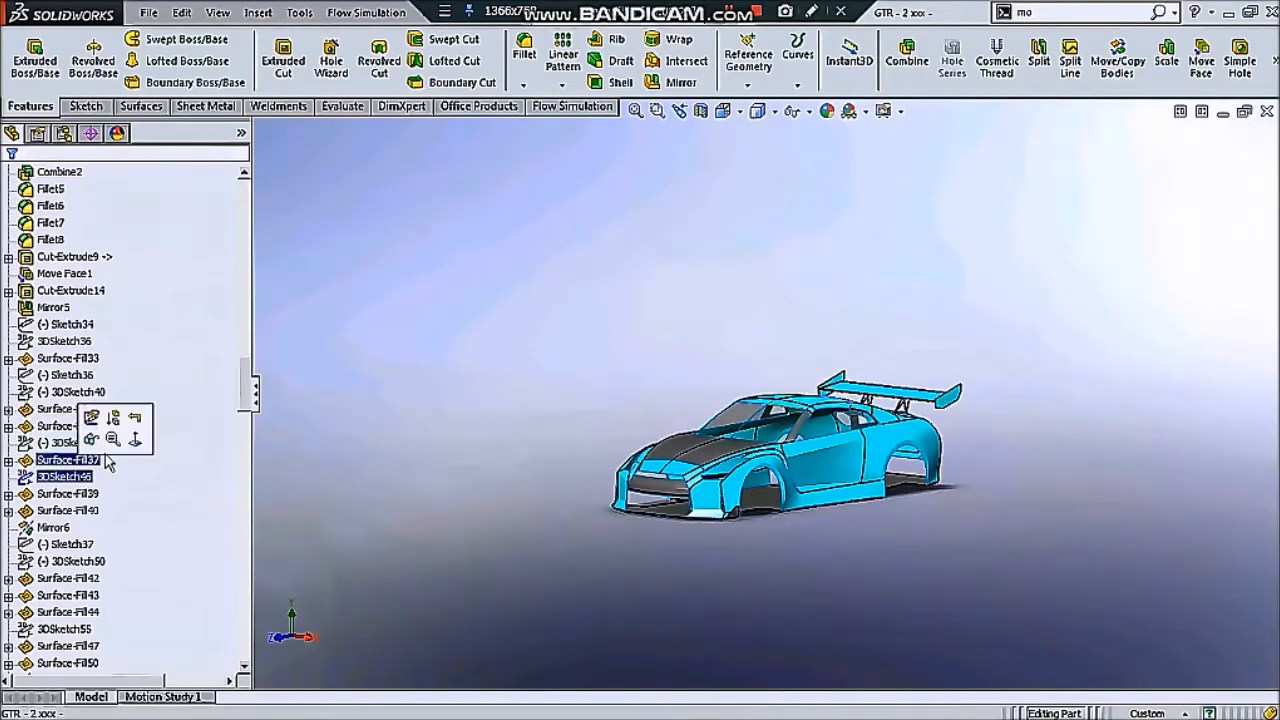
pyautogui.click(292, 447)
pyautogui.scroll(-5, 155, 487)
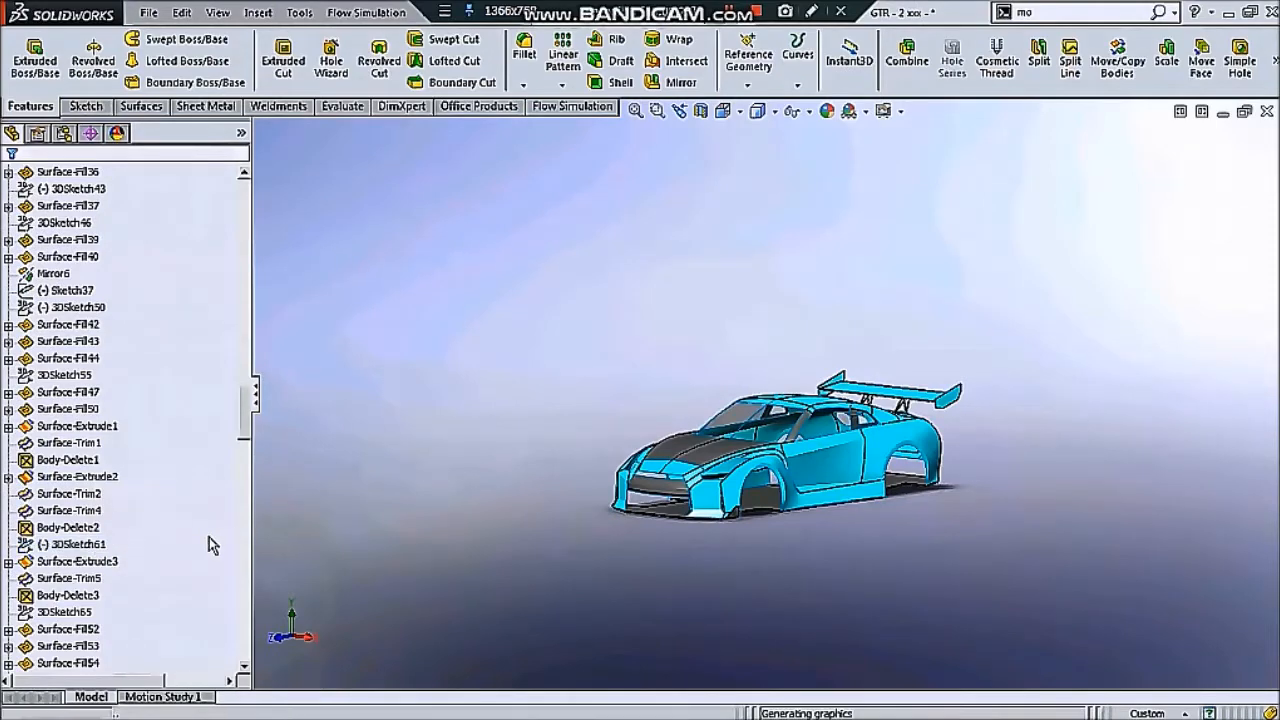
pyautogui.scroll(-15, 194, 523)
pyautogui.click(57, 459)
pyautogui.click(378, 454)
pyautogui.scroll(-2, 143, 531)
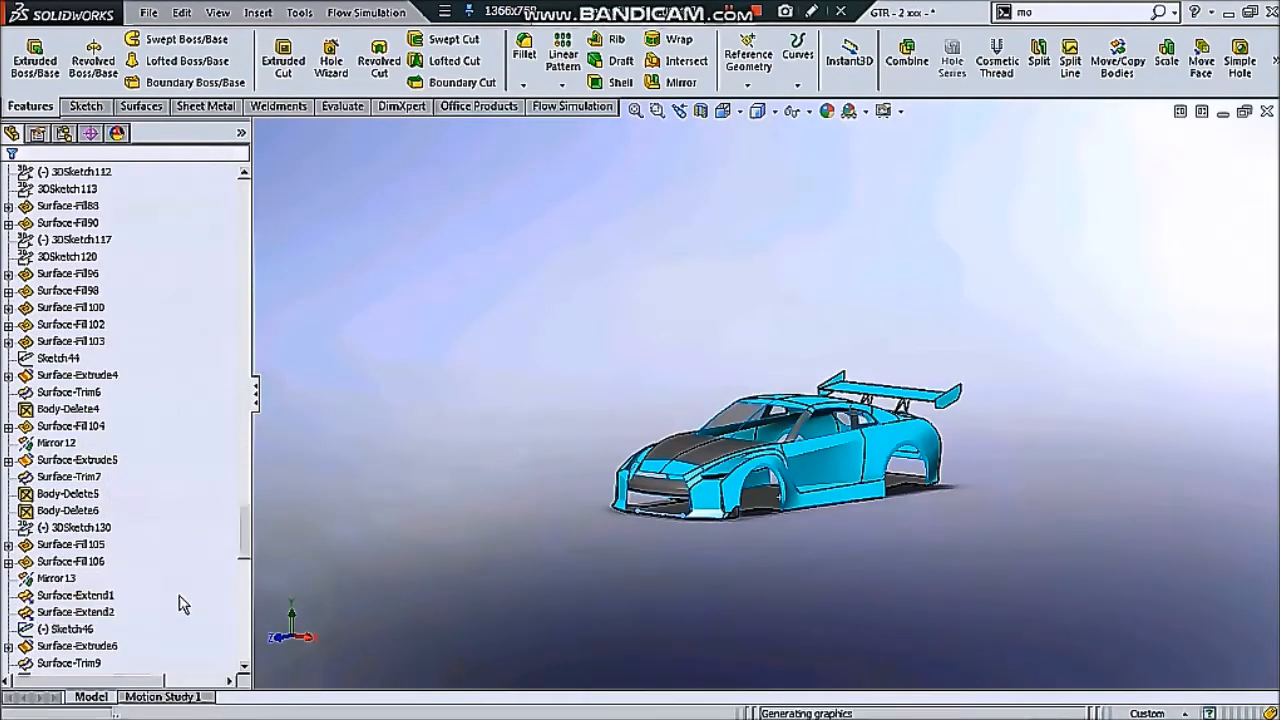
pyautogui.scroll(-10, 182, 604)
pyautogui.scroll(-2, 806, 434)
# Close the GTR - 2 xxx part and return to the GTR assembly
pyautogui.moveTo(806, 434); pyautogui.dragTo(705, 325, button='middle')
pyautogui.click(703, 311)
pyautogui.click(1267, 111)
pyautogui.click(625, 369)
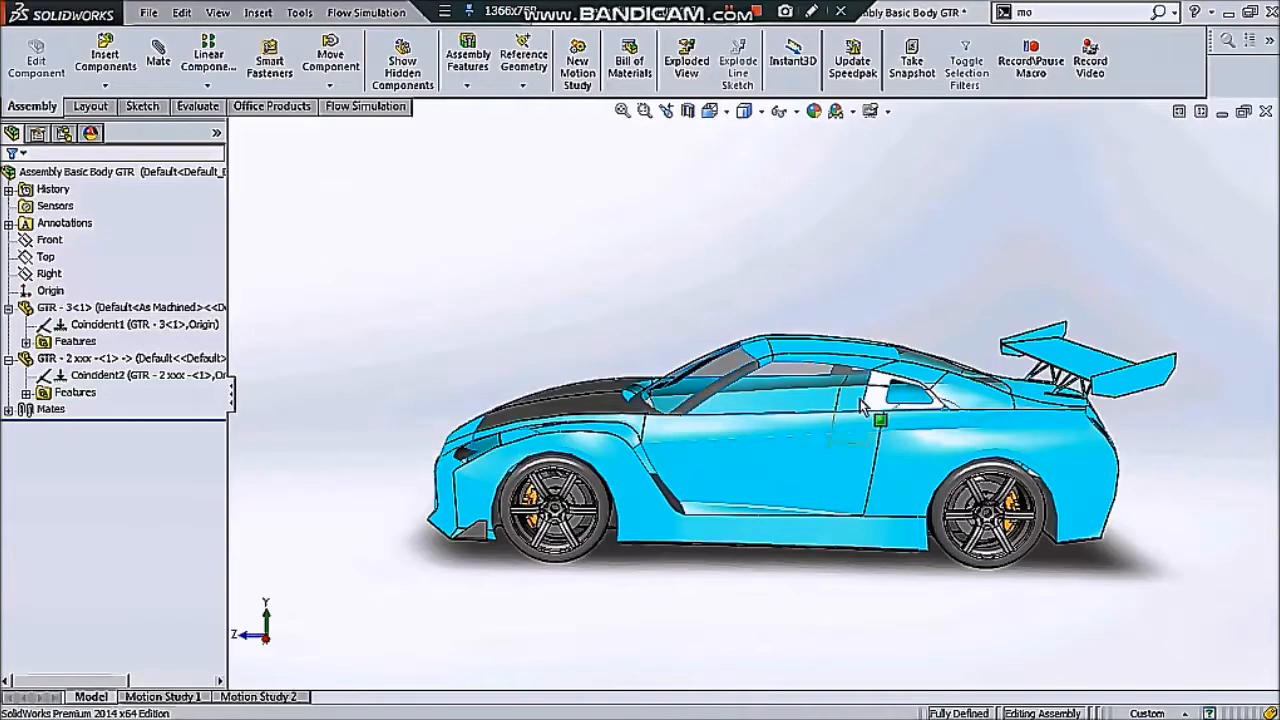
# Reopen the GTR - 2 xxx part and view its rear underfloor face square-on beside the rear reference photo
pyautogui.click(868, 412)
pyautogui.click(846, 362)
pyautogui.moveTo(800, 520); pyautogui.dragTo(690, 395, button='middle')
pyautogui.click(828, 440)
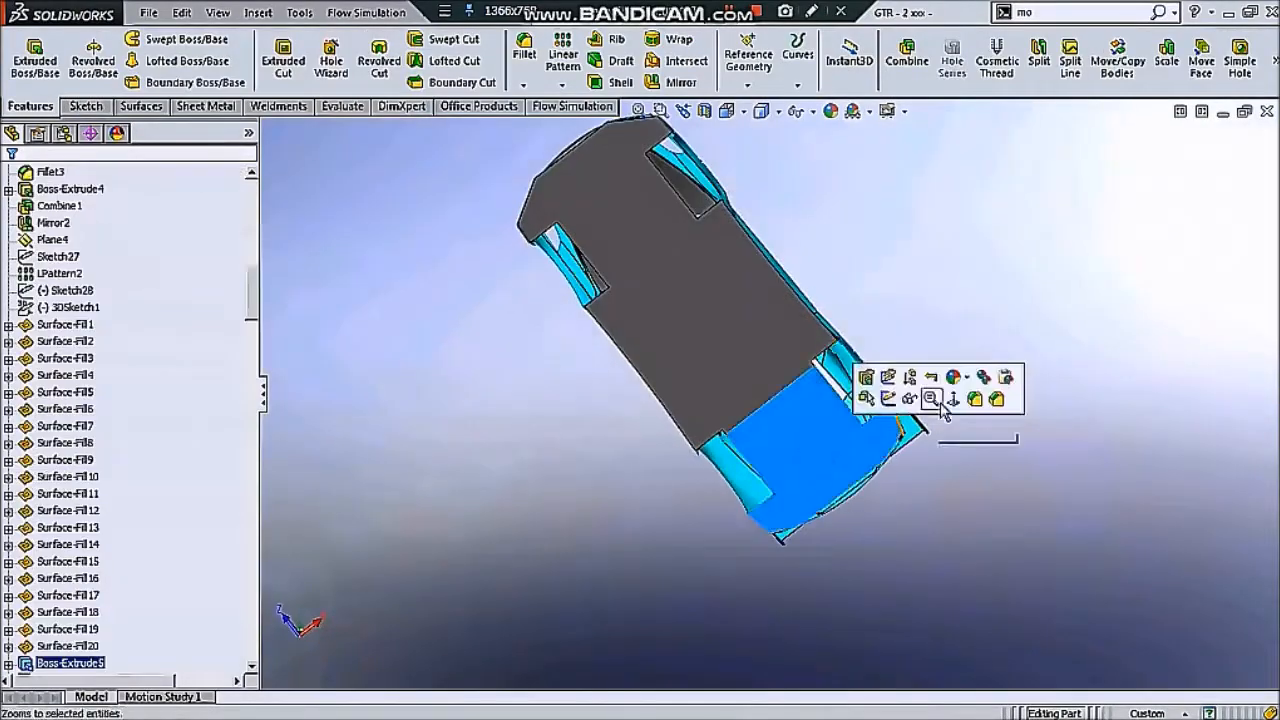
pyautogui.click(953, 401)
pyautogui.click(1251, 12)
pyautogui.press('super+Right')
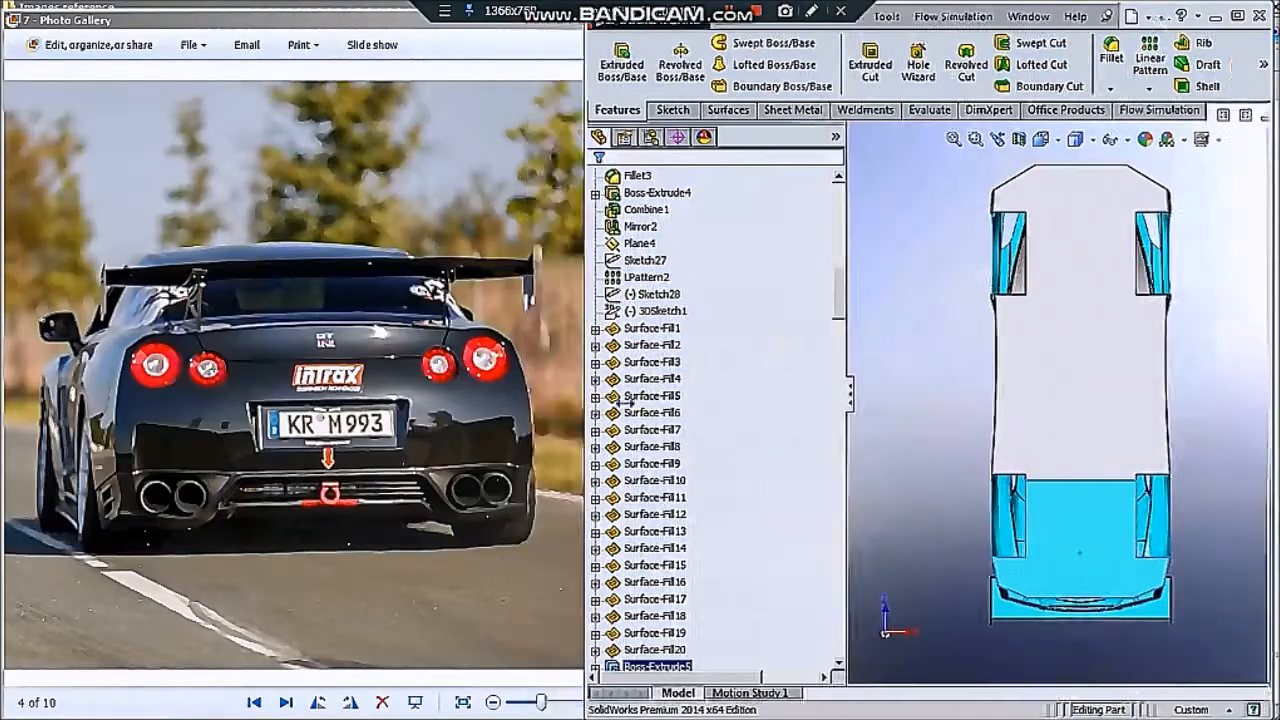
# Sketch a centre rectangle about 832 by 2177 mm on the rear underfloor face, centred on its rear edge
pyautogui.click(1053, 524)
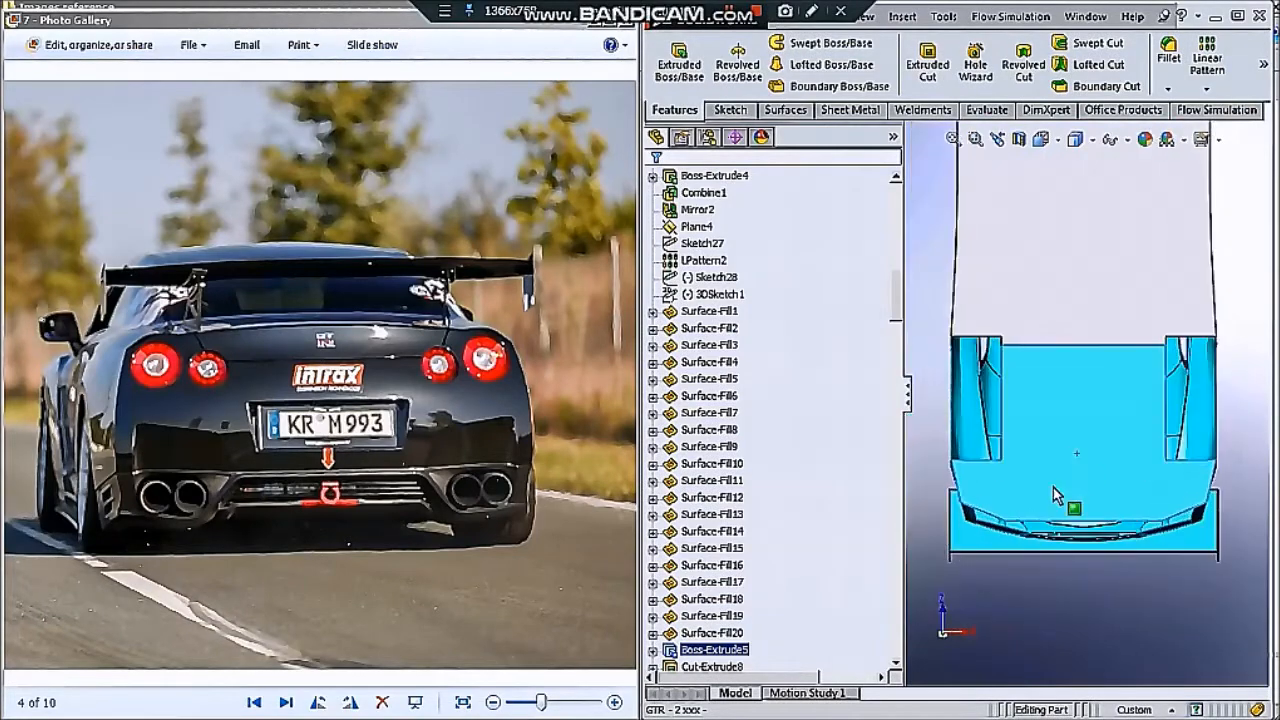
pyautogui.click(727, 110)
pyautogui.click(1080, 530)
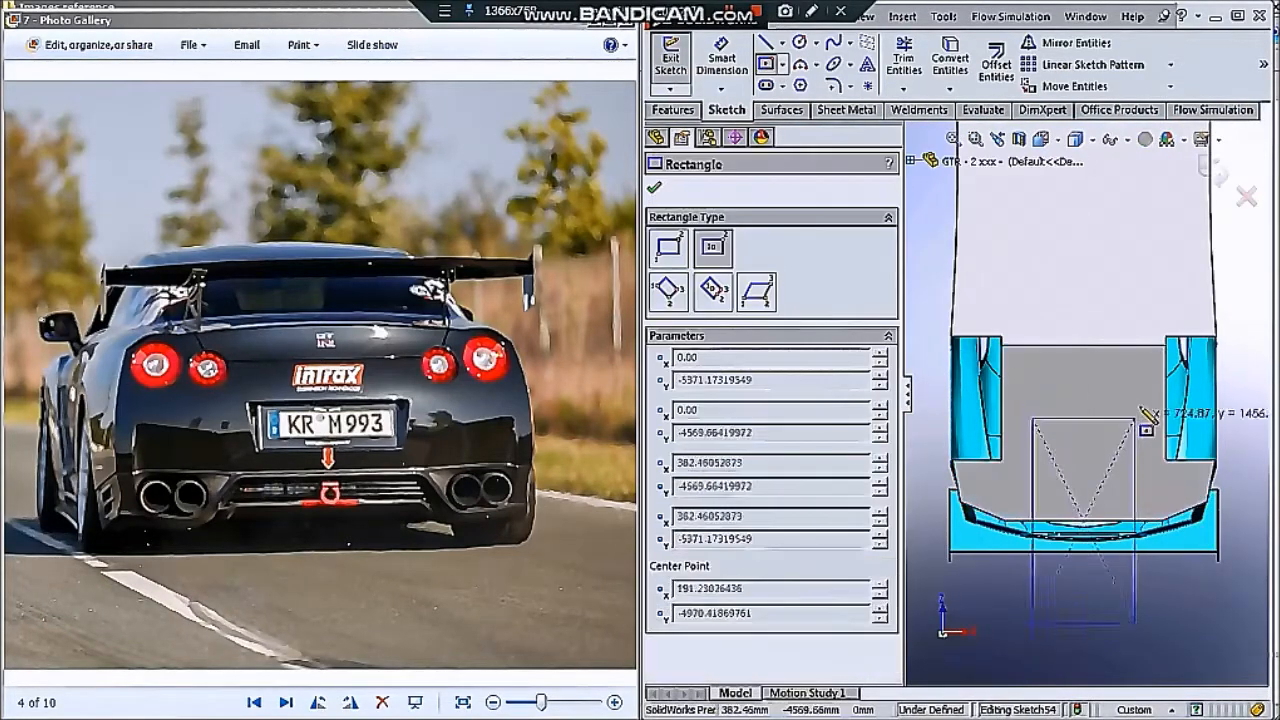
pyautogui.click(1144, 368)
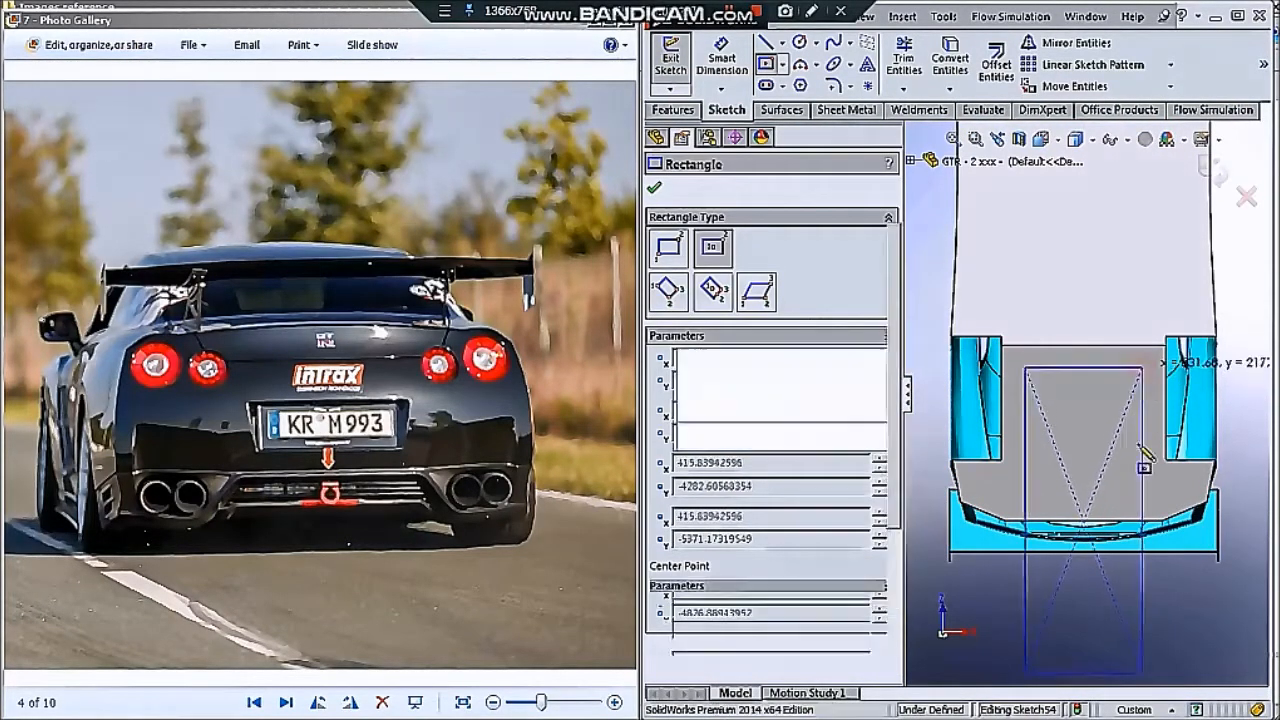
pyautogui.press('Escape')
# Make the rectangle's long side coincident with the nearby vertex on the rear bumper's edge
pyautogui.scroll(-5, 1133, 525)
pyautogui.click(1131, 522)
pyautogui.scroll(-3, 1115, 512)
pyautogui.scroll(-2, 1117, 517)
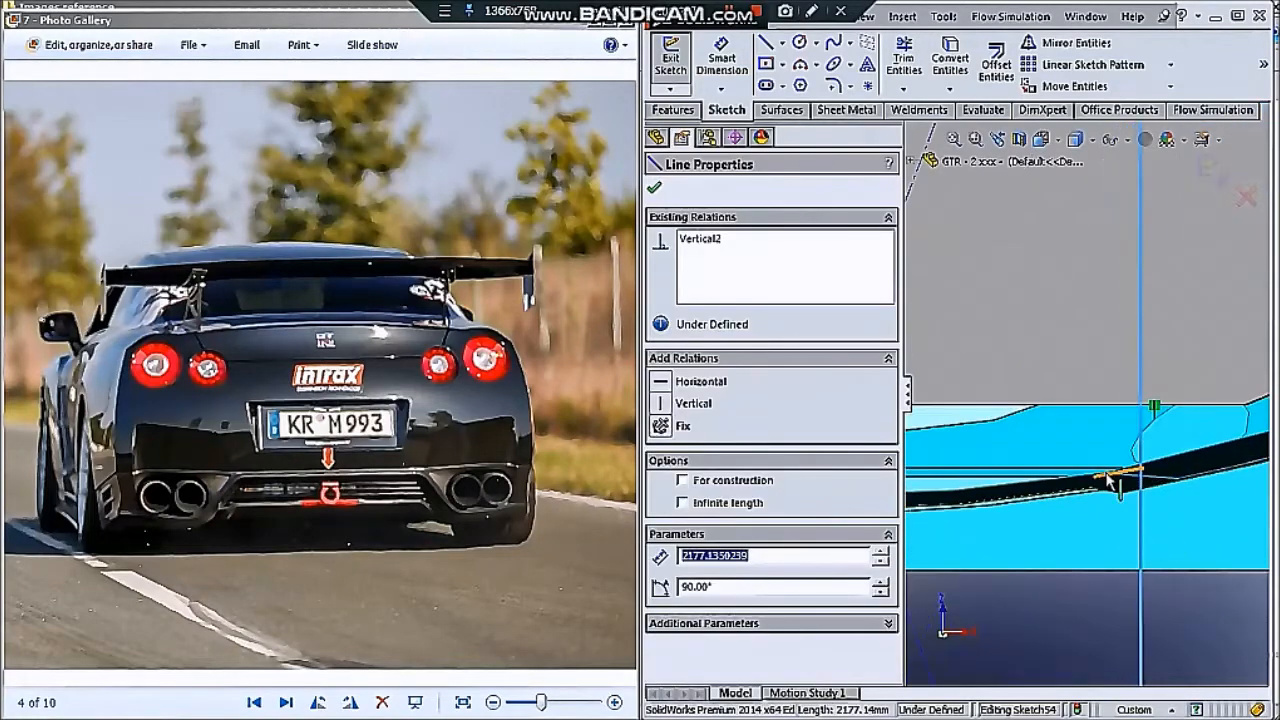
pyautogui.keyDown('ctrl'); pyautogui.click(1178, 480); pyautogui.keyUp('ctrl')
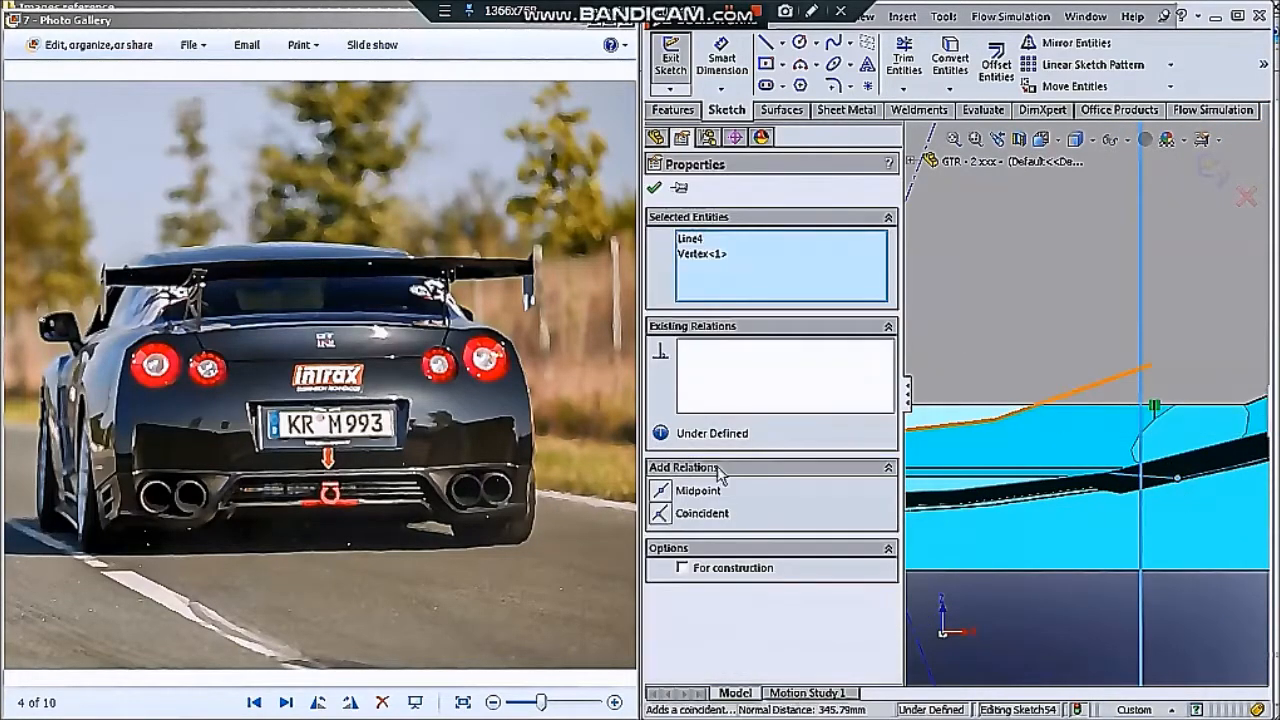
pyautogui.click(700, 512)
pyautogui.press('Escape')
# Make the rectangle's front side collinear with the front edge of the rear underfloor
pyautogui.scroll(8, 997, 489)
pyautogui.click(1038, 262)
pyautogui.keyDown('ctrl'); pyautogui.click(1038, 246); pyautogui.keyUp('ctrl')
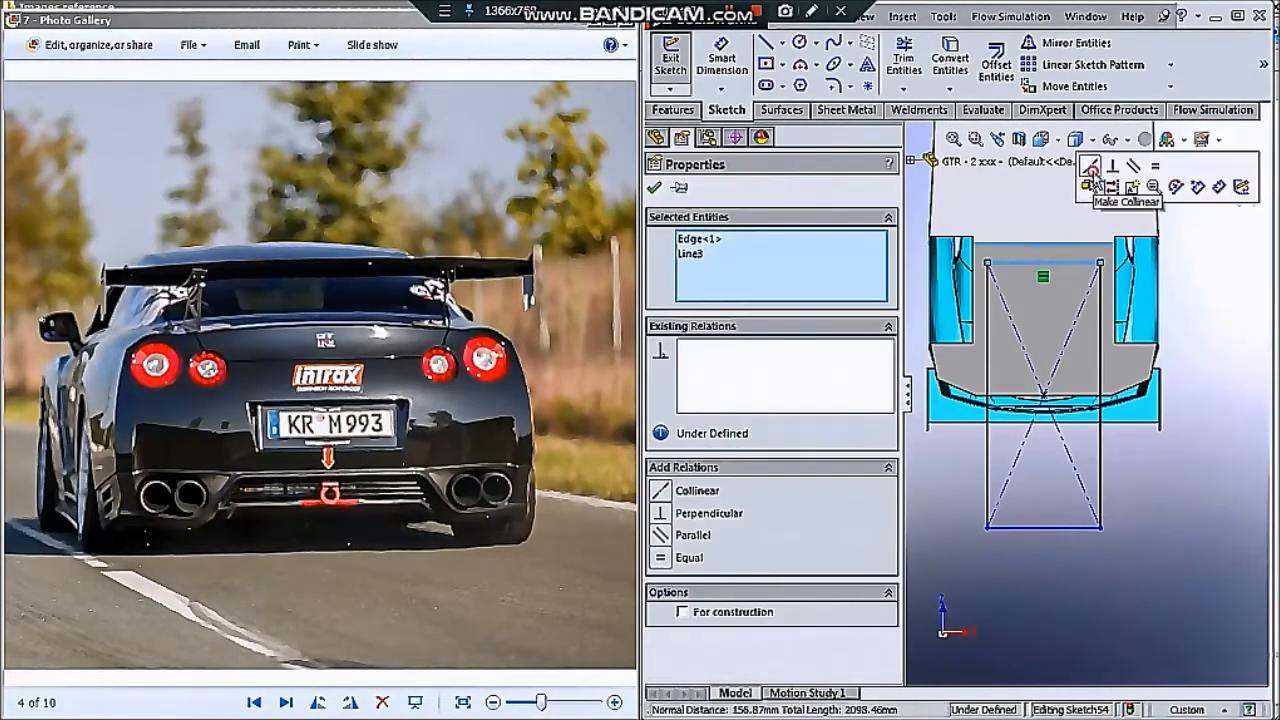
pyautogui.click(1089, 167)
# Cut the rectangle out of the rear underfloor with a 20 mm blind Cut-Extrude
pyautogui.click(674, 110)
pyautogui.click(927, 63)
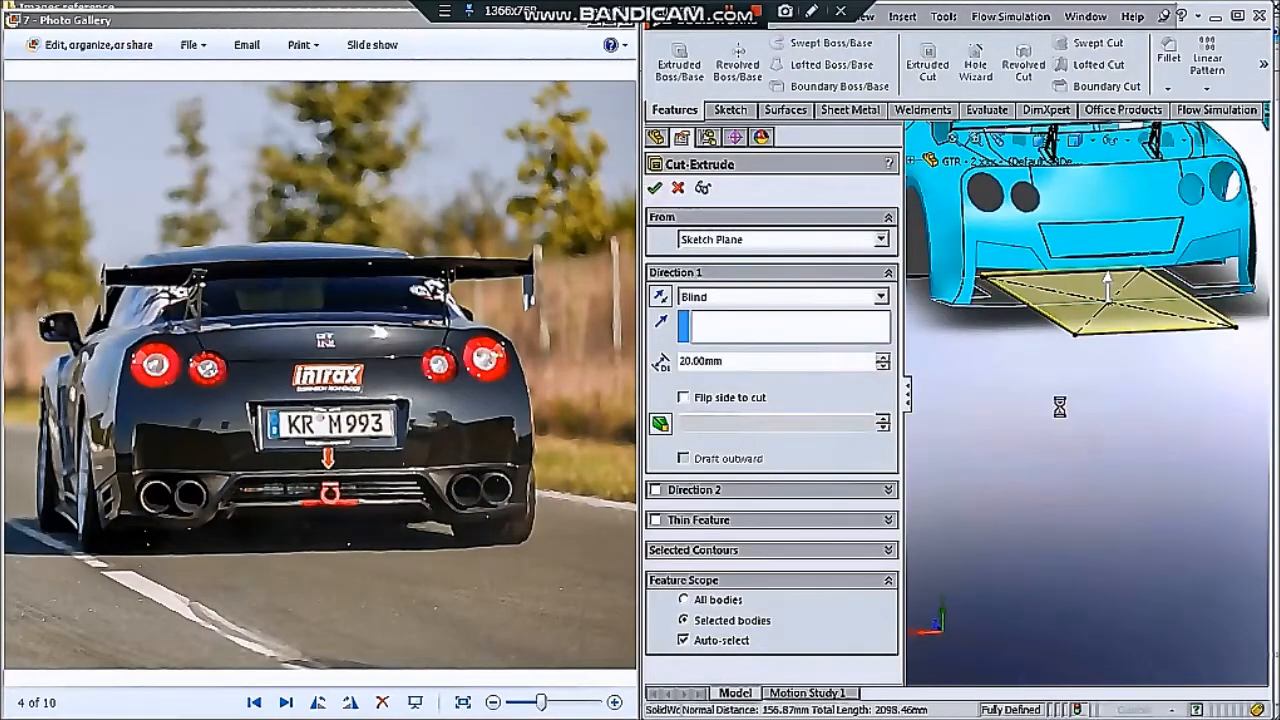
pyautogui.press('Return')
pyautogui.scroll(5, 1057, 411)
pyautogui.scroll(-12, 1070, 308)
pyautogui.scroll(6, 1031, 383)
pyautogui.moveTo(1031, 383); pyautogui.dragTo(1014, 393, button='middle')
pyautogui.scroll(-6, 1014, 393)
pyautogui.scroll(-3, 1070, 405)
# On the underfloor's rear face, sketch sloped lines from the bumper side to the patch corner, then about 371 mm across to the centre
pyautogui.click(1098, 403)
pyautogui.click(1091, 431)
pyautogui.scroll(3, 1091, 431)
pyautogui.scroll(-2, 1091, 420)
pyautogui.click(1100, 399)
pyautogui.hotkey('ctrl', '8')
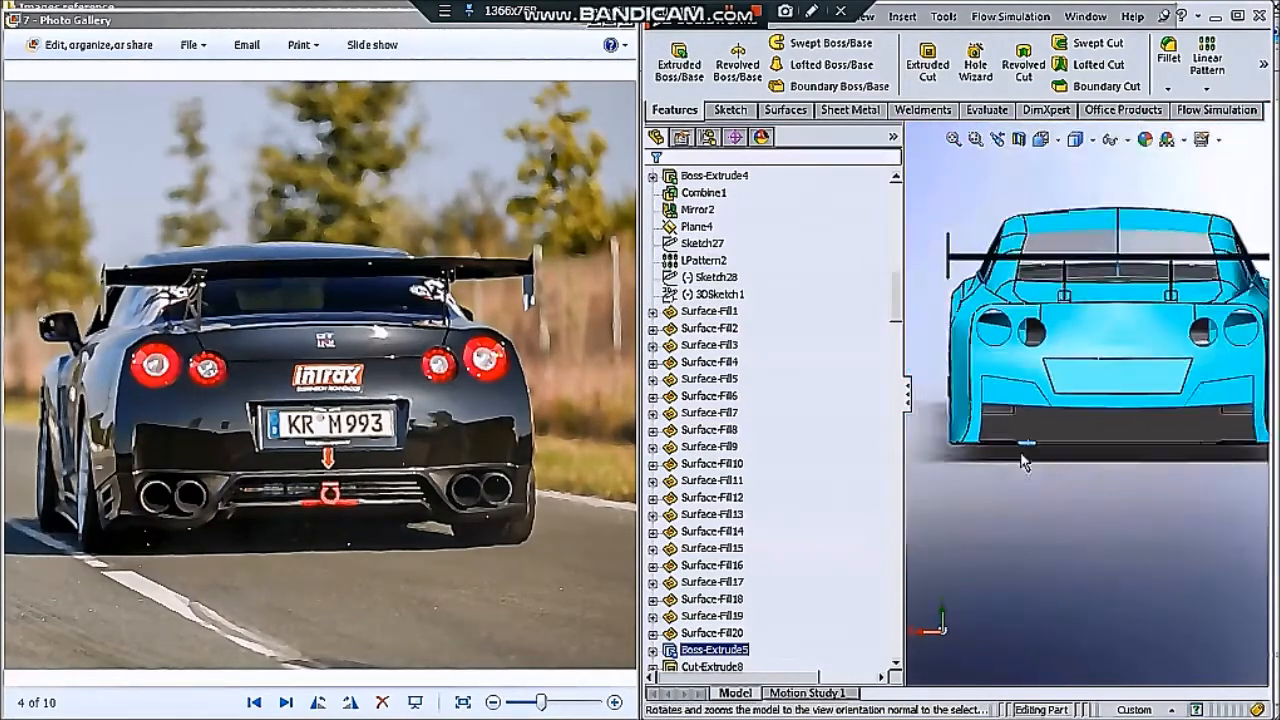
pyautogui.click(727, 110)
pyautogui.scroll(-4, 1020, 446)
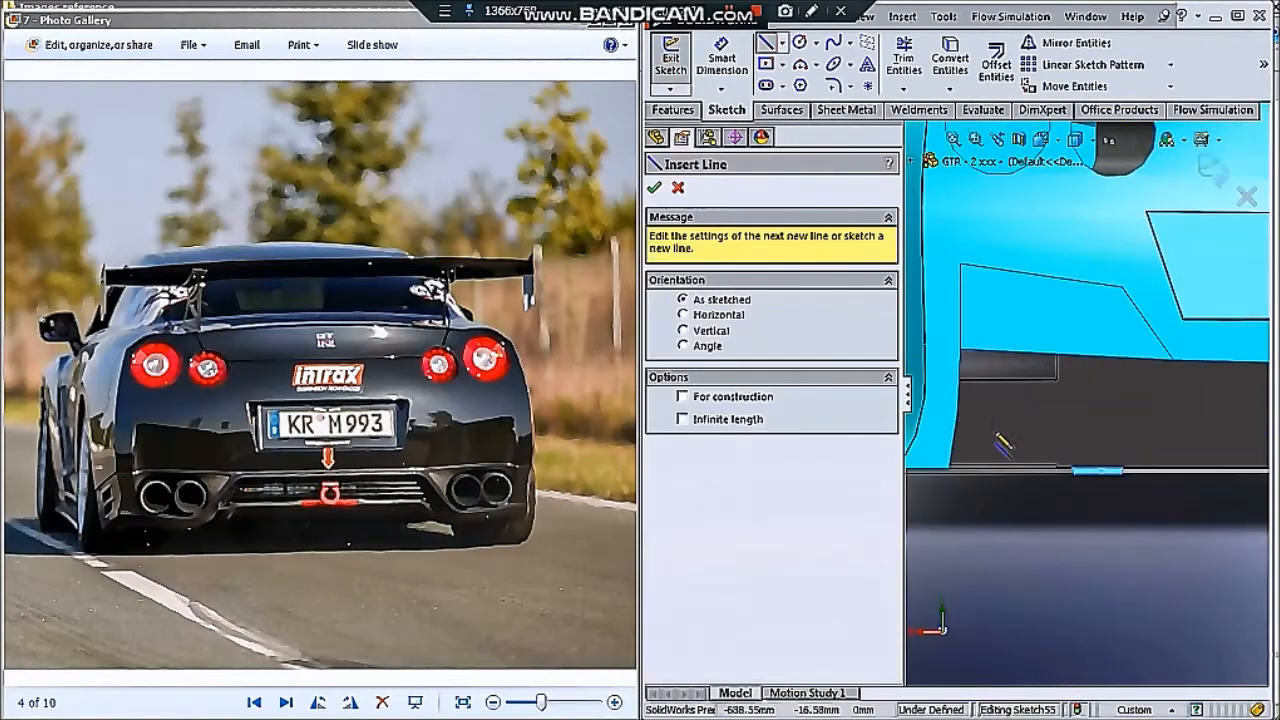
pyautogui.click(958, 410)
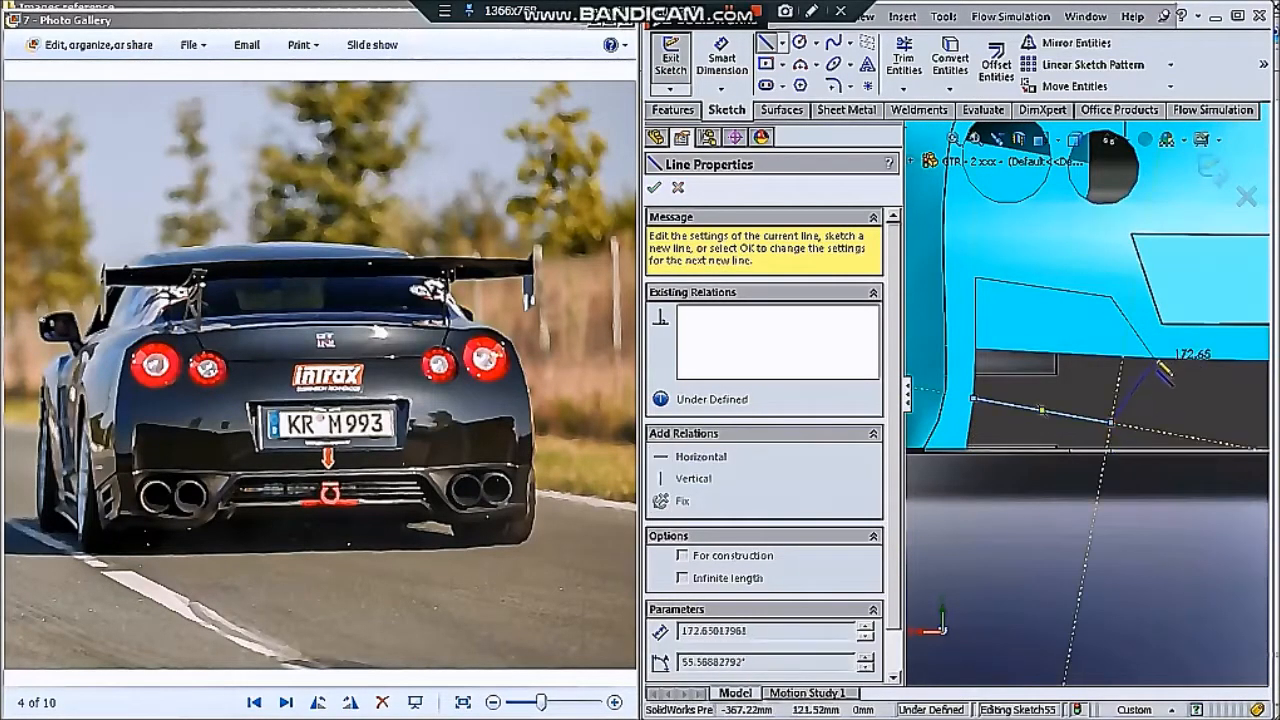
pyautogui.scroll(3, 1155, 362)
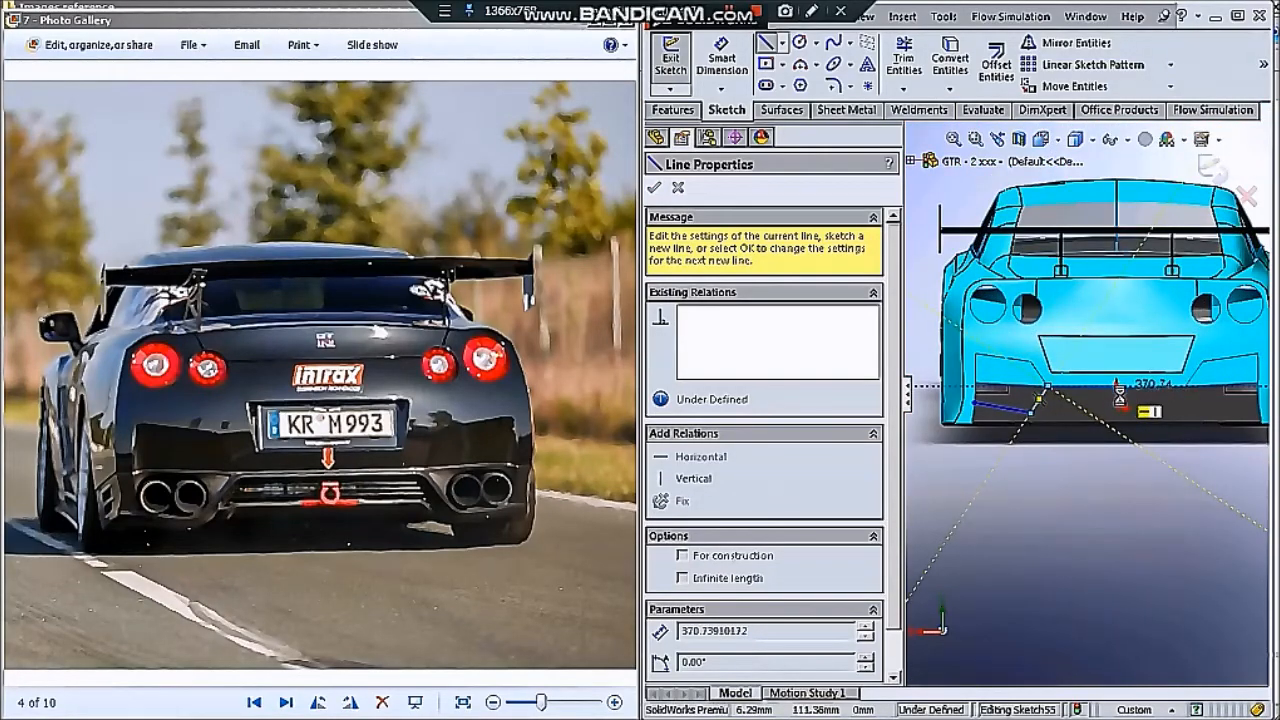
pyautogui.scroll(-1, 997, 516)
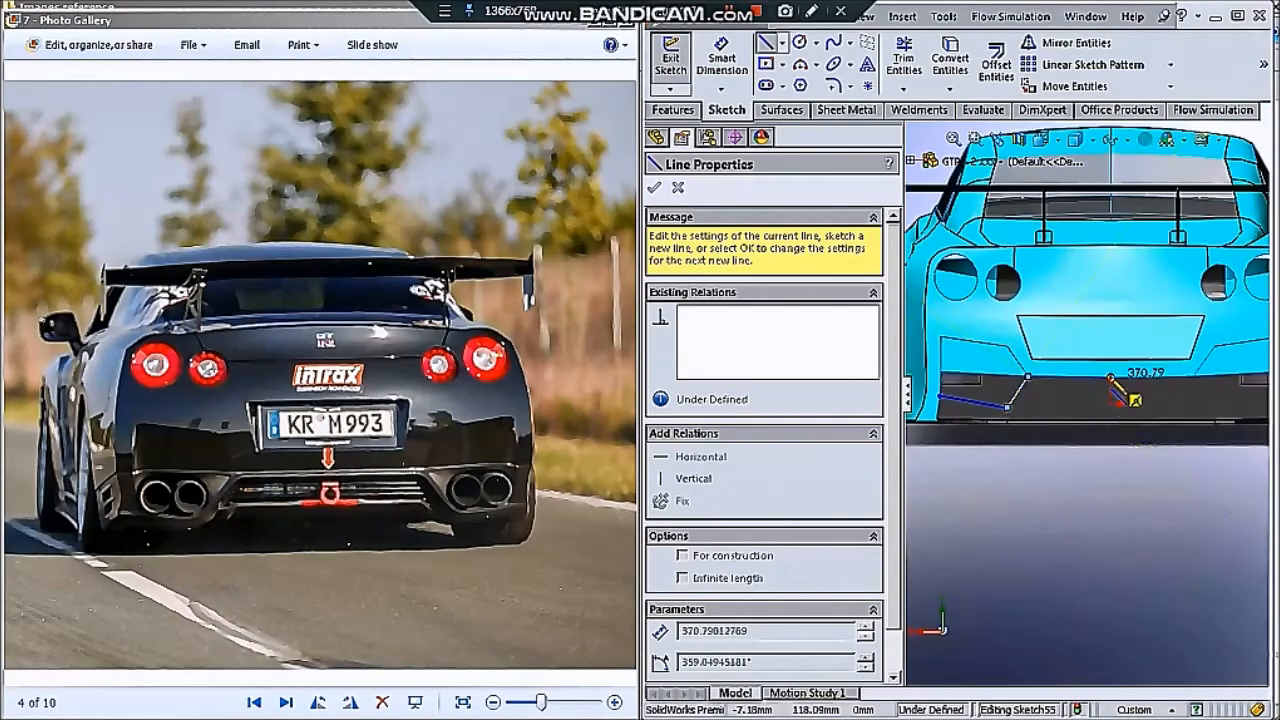
pyautogui.scroll(-2, 1111, 377)
pyautogui.scroll(-6, 1097, 412)
# Close the outline with a lower horizontal line, a short slanted segment, a base line and a line up the bumper side
pyautogui.click(1089, 379)
pyautogui.scroll(6, 1089, 385)
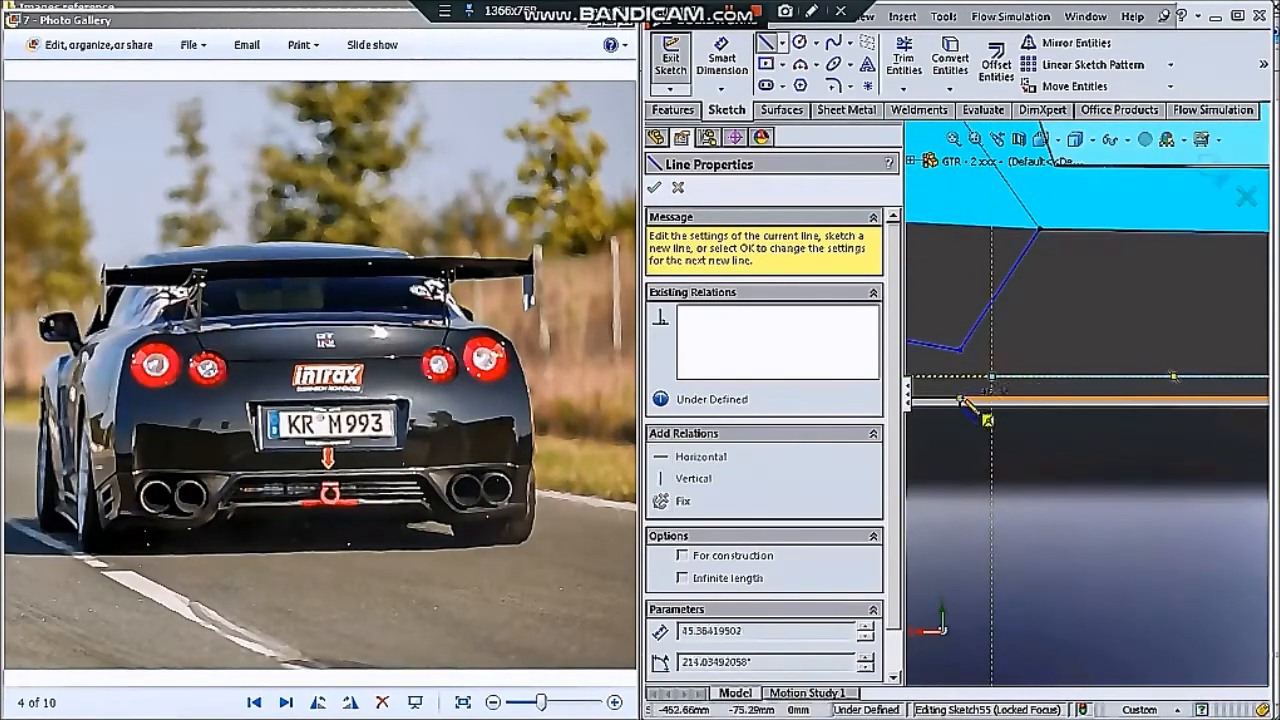
pyautogui.click(920, 398)
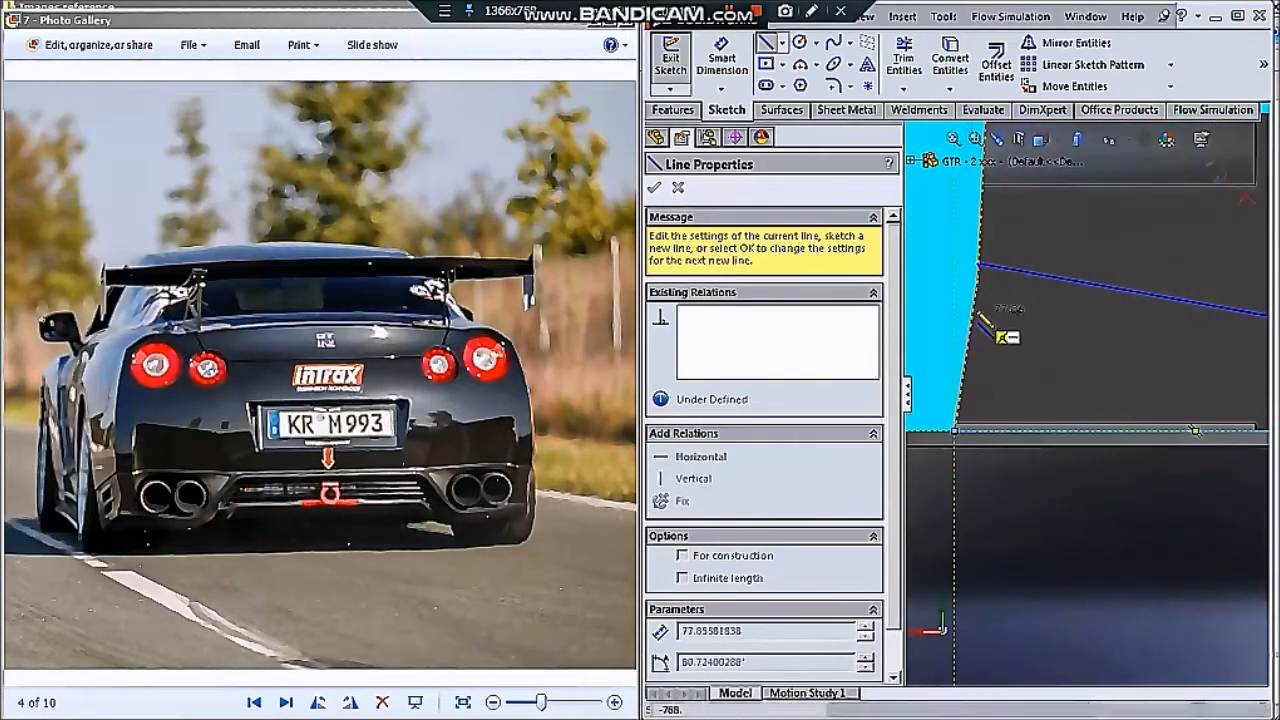
pyautogui.doubleClick(979, 263)
pyautogui.press('Escape')
# Make the short lower slanted line parallel to the longer slanted line above it
pyautogui.scroll(6, 1010, 322)
pyautogui.scroll(-5, 1150, 385)
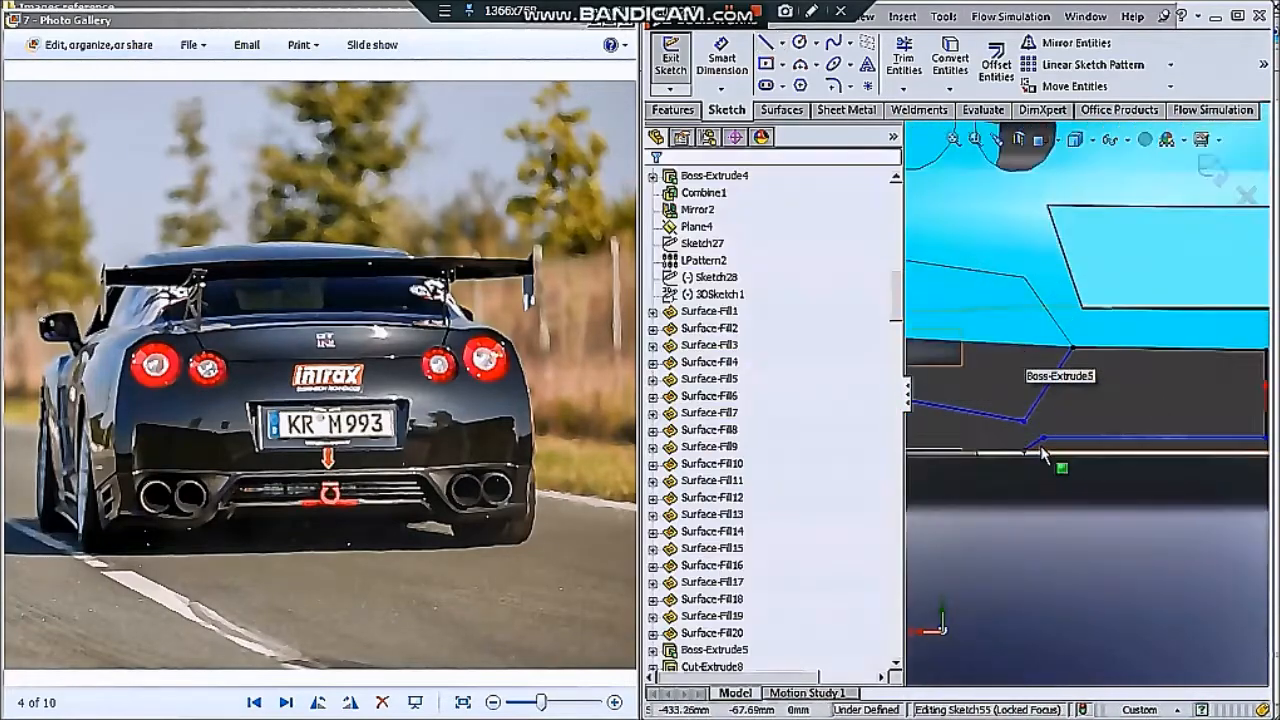
pyautogui.scroll(-2, 1040, 445)
pyautogui.click(1045, 435)
pyautogui.keyDown('ctrl'); pyautogui.click(1046, 376); pyautogui.keyUp('ctrl')
pyautogui.click(1180, 295)
# Reposition the outline's lower horizontal line to adjust the depth of the central bumper strip
pyautogui.scroll(6, 1091, 371)
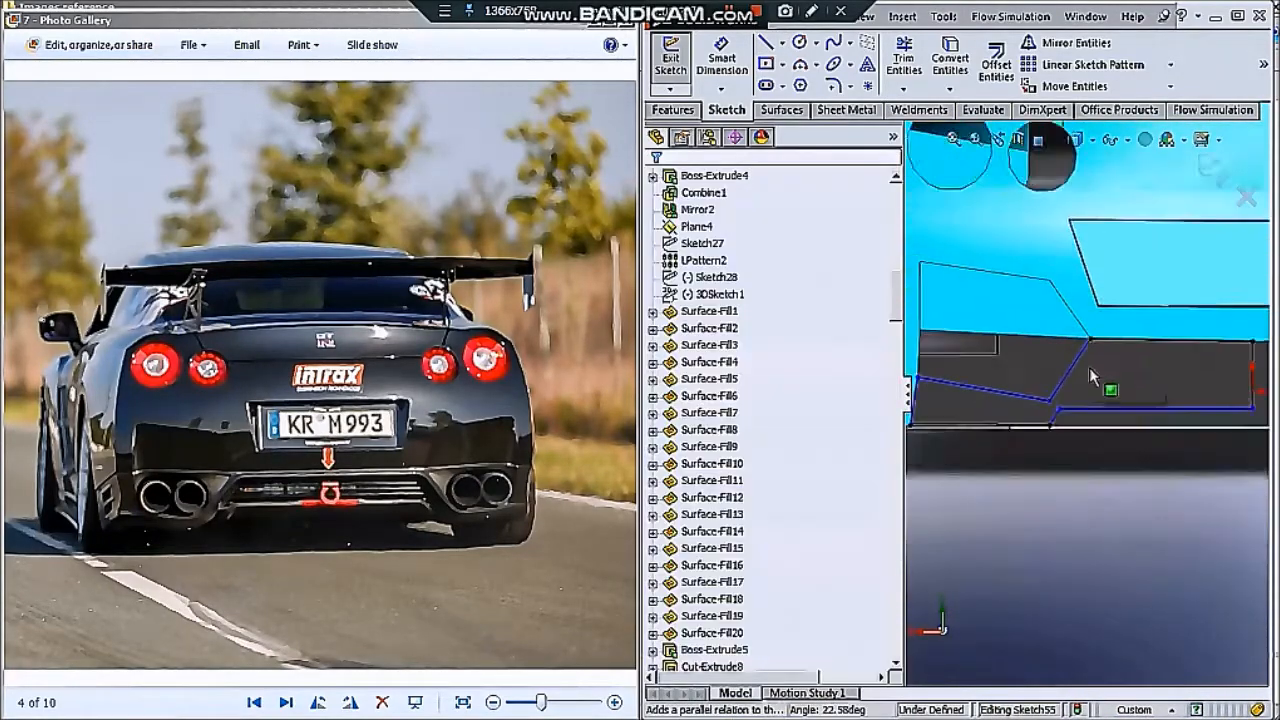
pyautogui.moveTo(1070, 405); pyautogui.dragTo(1091, 379)
pyautogui.scroll(-5, 1083, 384)
pyautogui.scroll(5, 1092, 385)
pyautogui.scroll(-5, 1110, 420)
pyautogui.click(1125, 443)
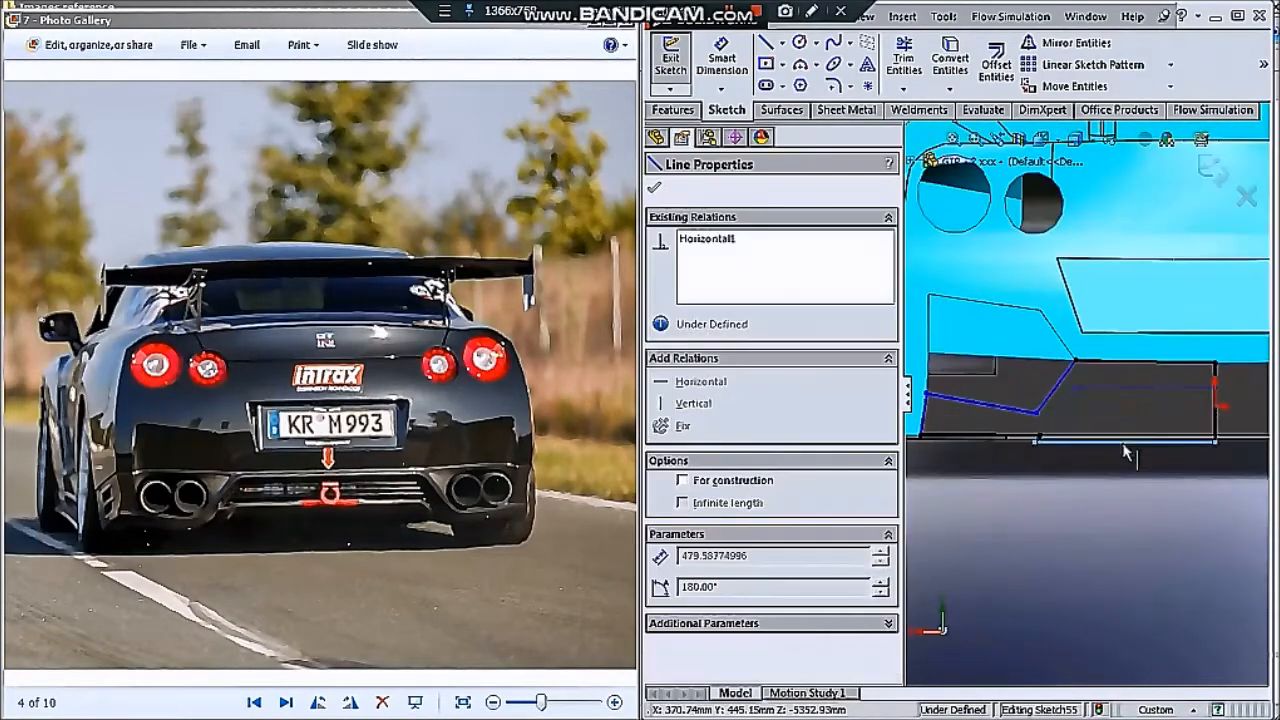
pyautogui.scroll(-3, 1105, 412)
pyautogui.moveTo(1144, 415)
pyautogui.mouseDown()
pyautogui.moveTo(1148, 356)
pyautogui.moveTo(1132, 402)
pyautogui.mouseUp()
pyautogui.scroll(4, 1121, 411)
pyautogui.scroll(-2, 1130, 402)
pyautogui.scroll(2, 1140, 345)
# Set up a Boss-Extrude of the bumper outline with a 160 mm blind depth in Direction 1 and Merge result off
pyautogui.click(676, 110)
pyautogui.scroll(-3, 1030, 385)
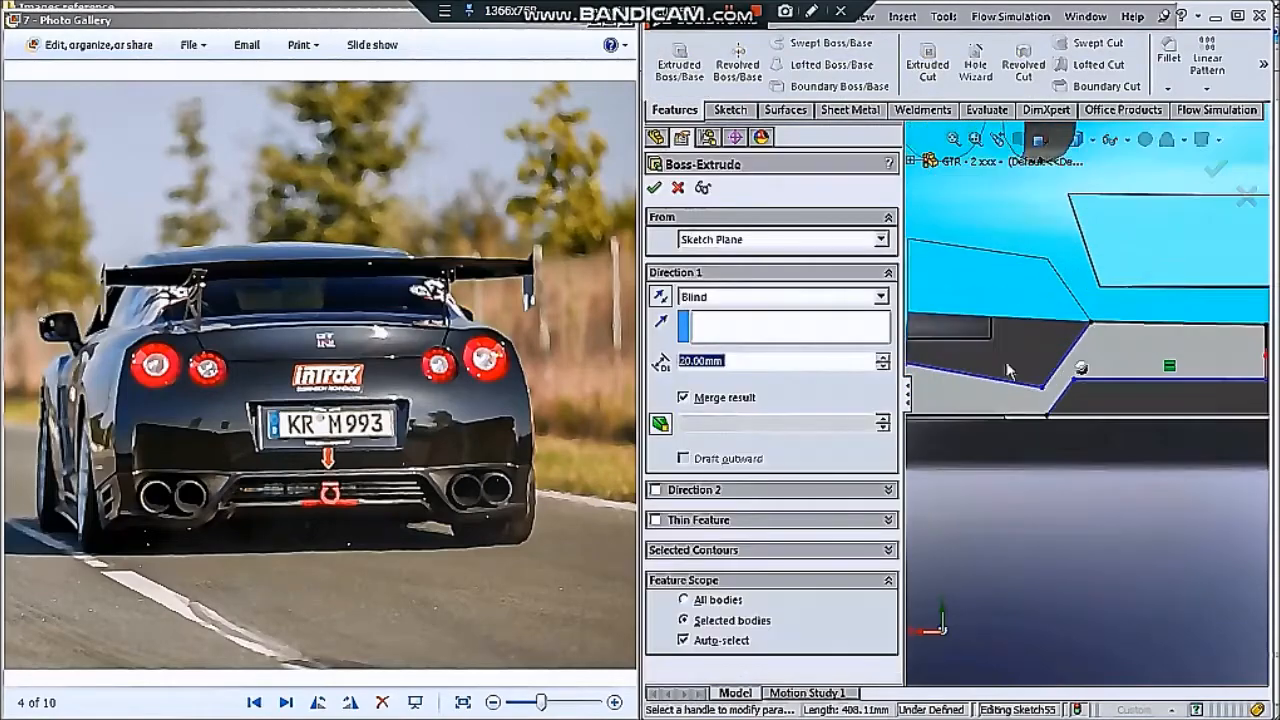
pyautogui.scroll(6, 1050, 380)
pyautogui.click(1238, 15)
pyautogui.scroll(-4, 835, 385)
pyautogui.moveTo(850, 405); pyautogui.dragTo(757, 318, button='middle')
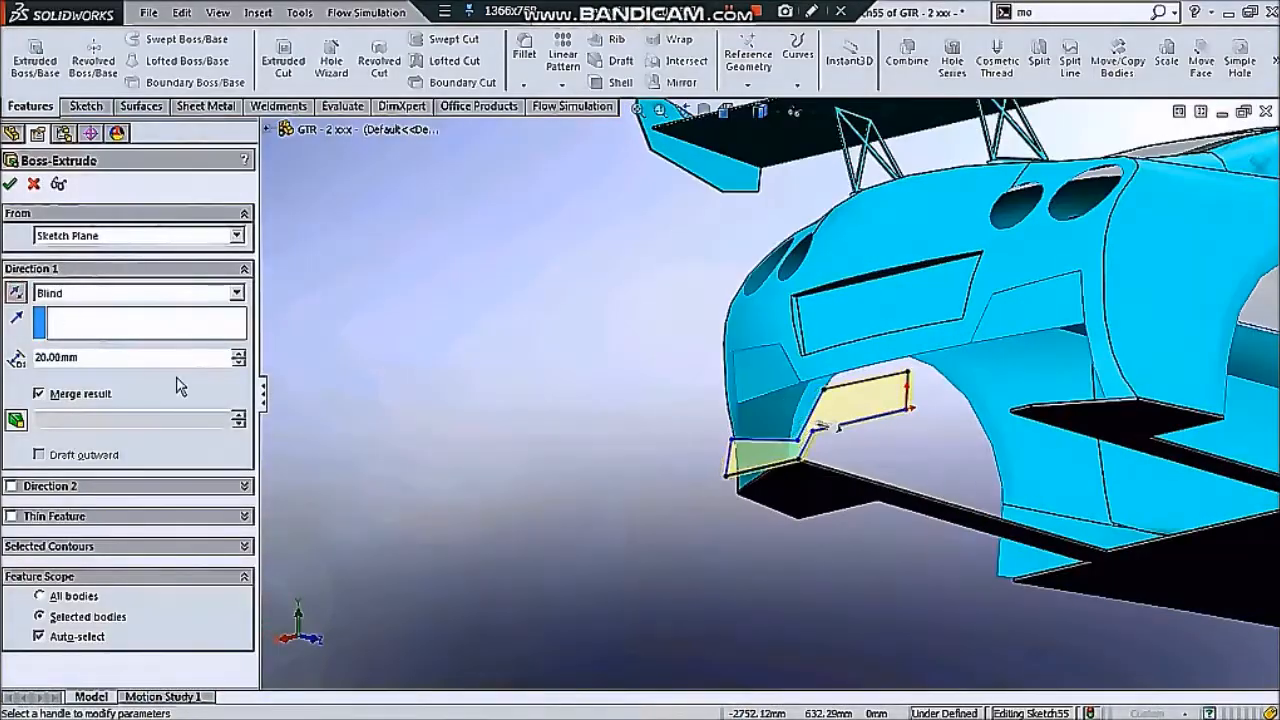
pyautogui.click(100, 393)
pyautogui.click(239, 353)
pyautogui.click(239, 353)
pyautogui.click(239, 353)
pyautogui.click(239, 353)
# Add a blind Direction 2 with an increased depth to the bumper extrusion and complete the feature
pyautogui.moveTo(850, 490); pyautogui.dragTo(1036, 516, button='middle')
pyautogui.click(11, 487)
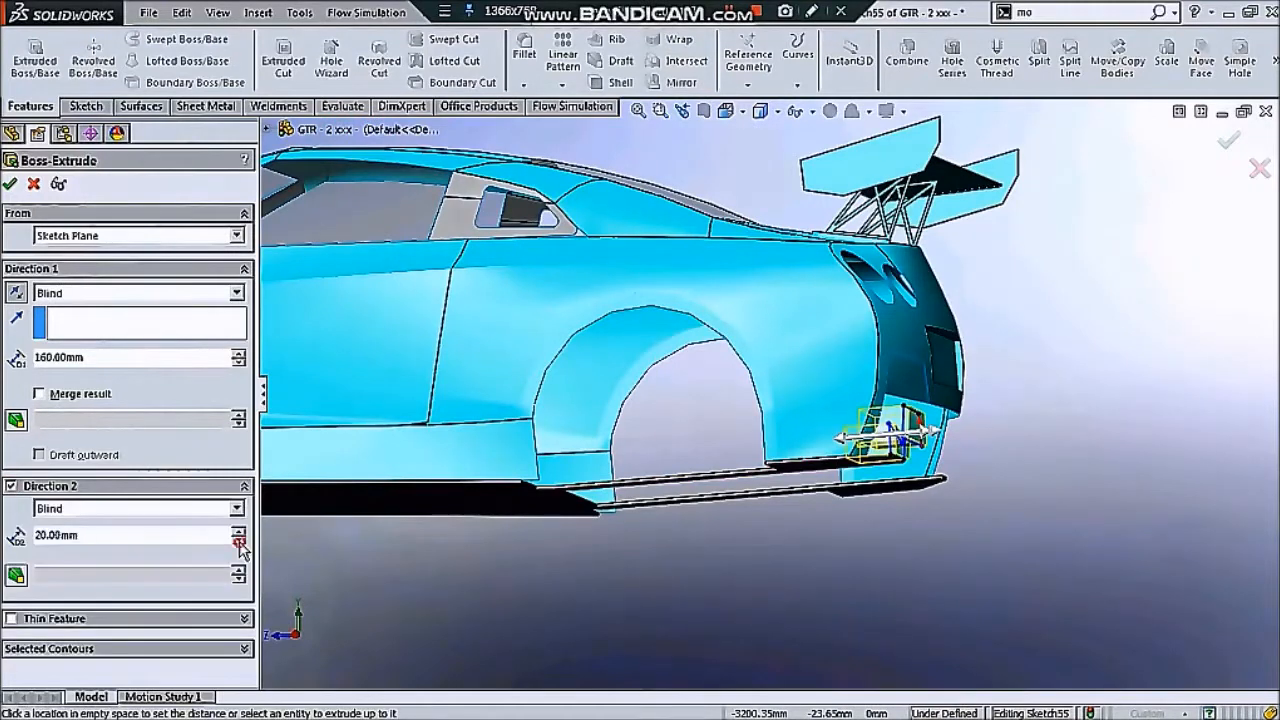
pyautogui.click(239, 531)
pyautogui.click(239, 531)
pyautogui.moveTo(960, 480); pyautogui.dragTo(735, 541, button='middle')
pyautogui.click(10, 184)
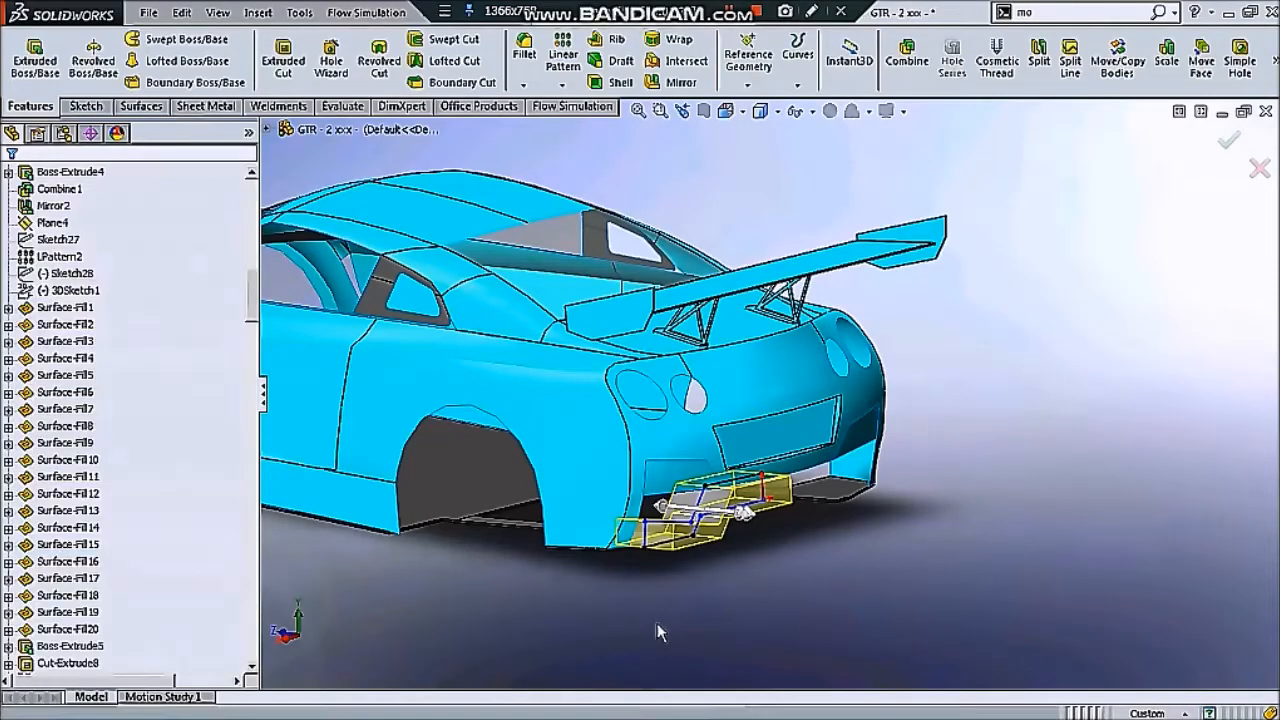
# Open a sketch on the Right plane and view it square-on
pyautogui.moveTo(657, 631); pyautogui.dragTo(749, 203, button='middle')
pyautogui.scroll(-3, 770, 418)
pyautogui.moveTo(771, 420); pyautogui.dragTo(762, 392, button='middle')
pyautogui.click(768, 330)
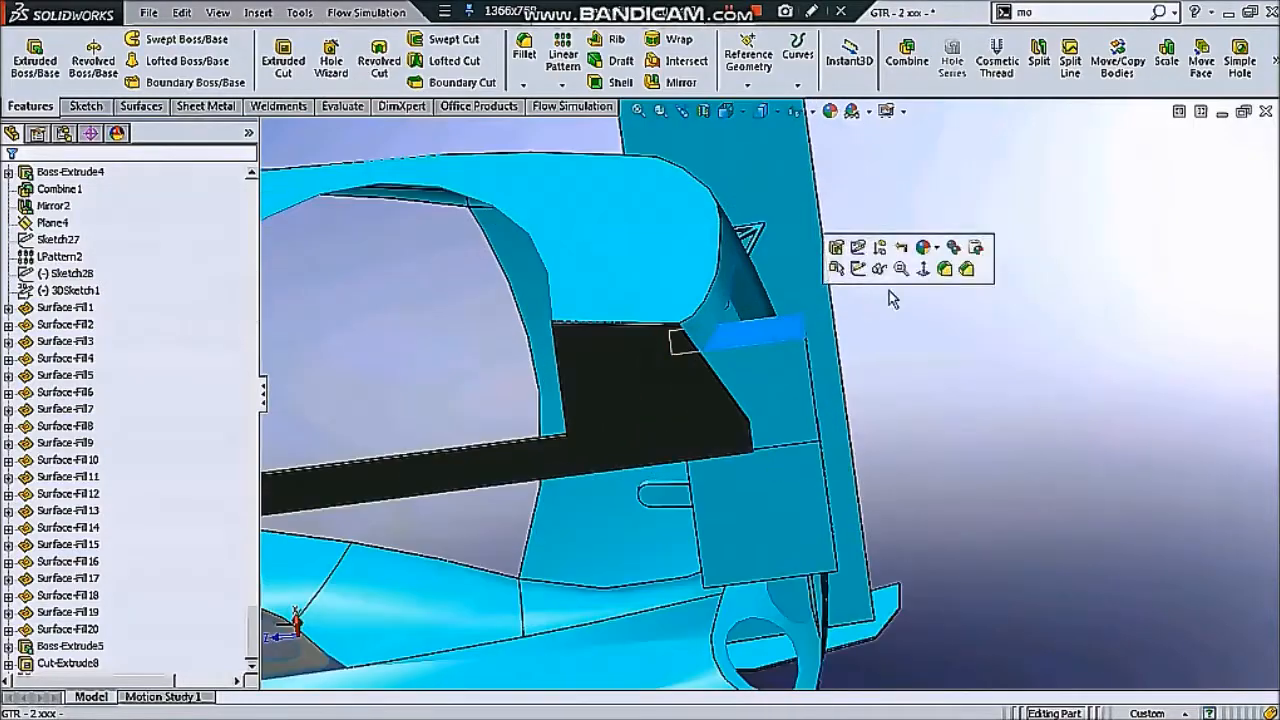
pyautogui.click(923, 269)
pyautogui.scroll(4, 100, 326)
pyautogui.moveTo(252, 600); pyautogui.dragTo(291, 212)
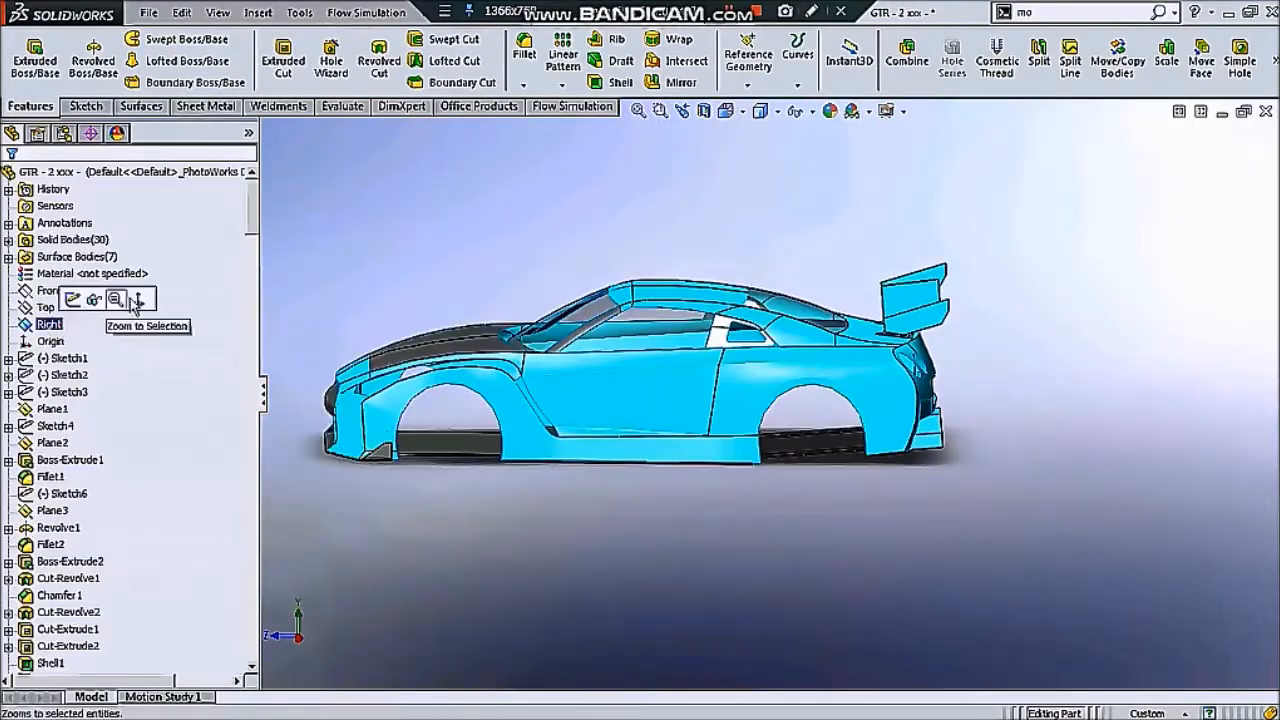
pyautogui.click(137, 300)
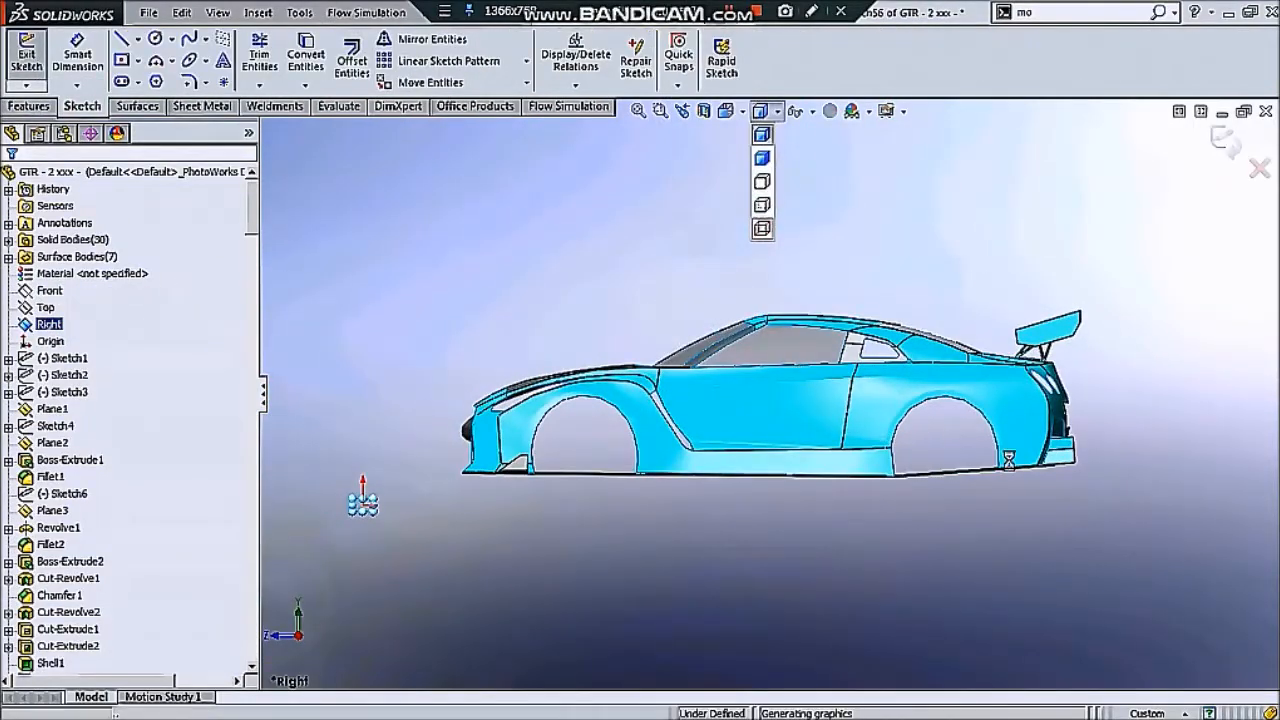
# Sketch a three-point arc in side view from the rear body's lower corner down through the bumper extrusion to below the floor
pyautogui.click(156, 61)
pyautogui.scroll(-7, 1134, 429)
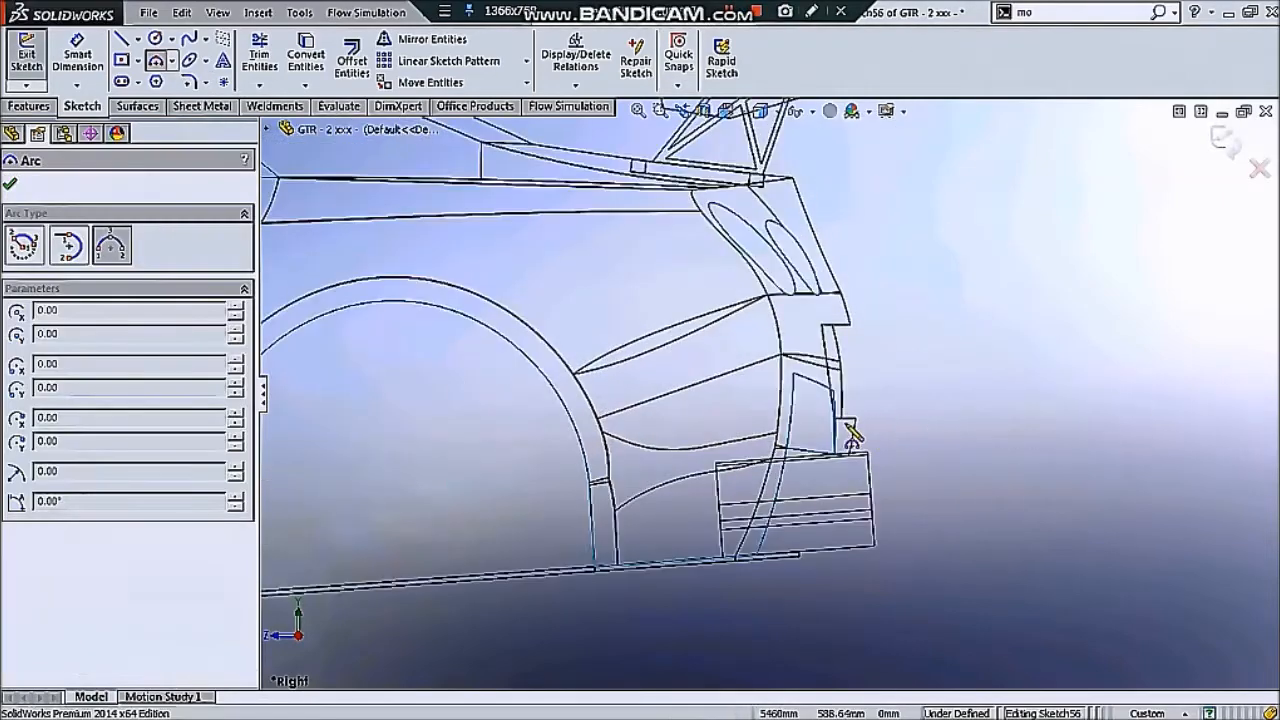
pyautogui.scroll(-3, 858, 448)
pyautogui.click(730, 665)
pyautogui.click(858, 438)
pyautogui.press('Escape')
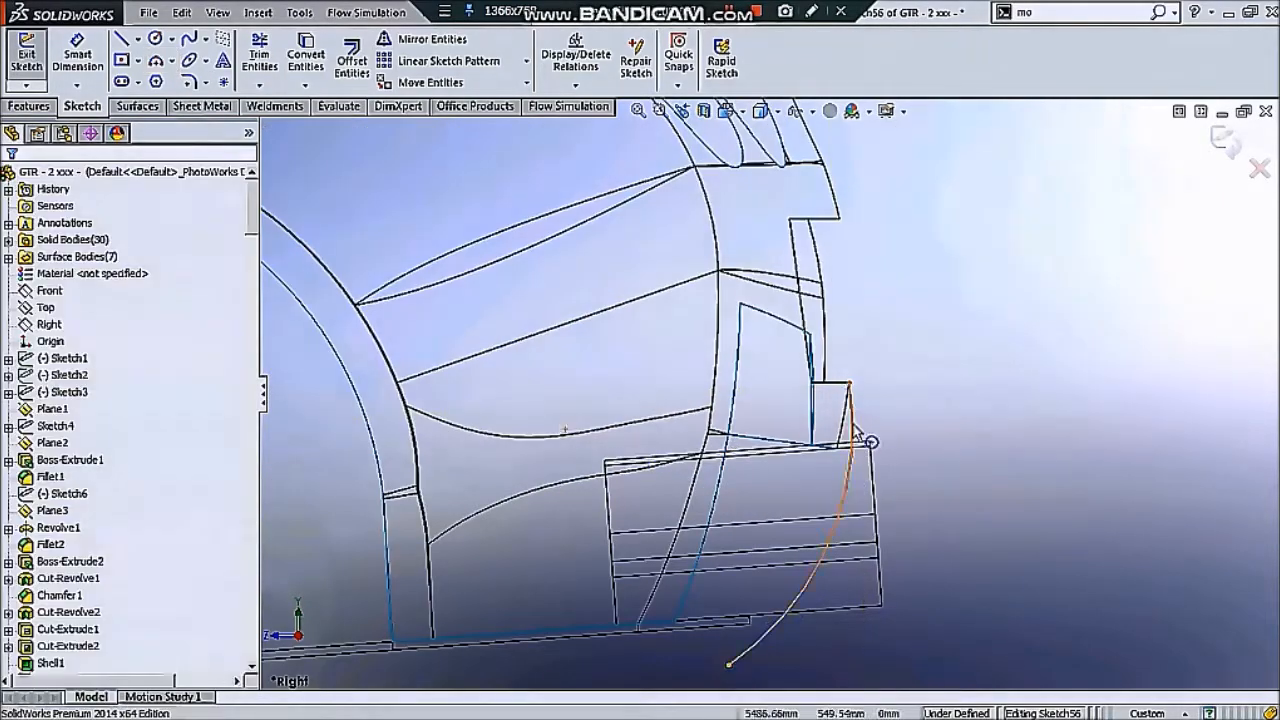
# Add a relation between the arc and the short slanted body edge at its upper end, then reposition the arc's lower end
pyautogui.click(854, 436)
pyautogui.keyDown('ctrl'); pyautogui.click(845, 404); pyautogui.keyUp('ctrl')
pyautogui.click(891, 390)
pyautogui.moveTo(729, 586); pyautogui.dragTo(715, 652)
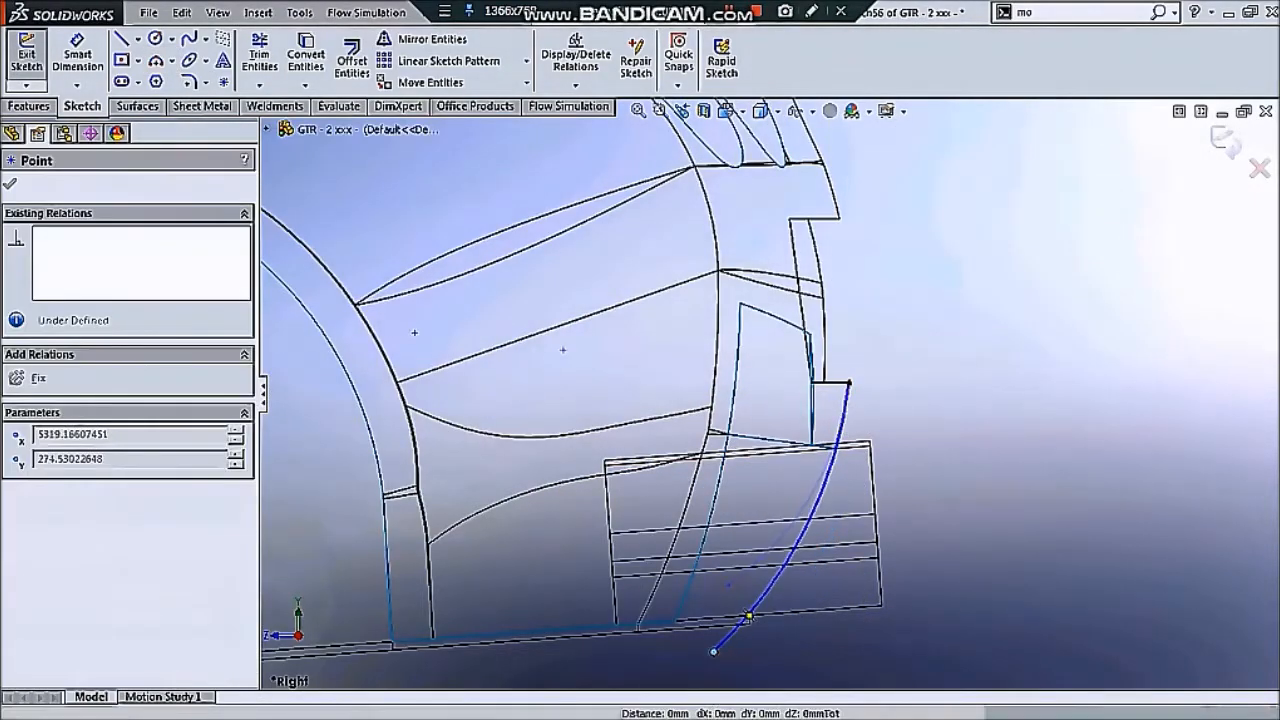
# Make the arc coincident with the rear endpoint of the floor edge
pyautogui.scroll(-6, 852, 433)
pyautogui.click(853, 434)
pyautogui.click(790, 486)
pyautogui.keyDown('ctrl'); pyautogui.click(792, 485); pyautogui.keyUp('ctrl')
pyautogui.click(880, 408)
pyautogui.scroll(5, 820, 463)
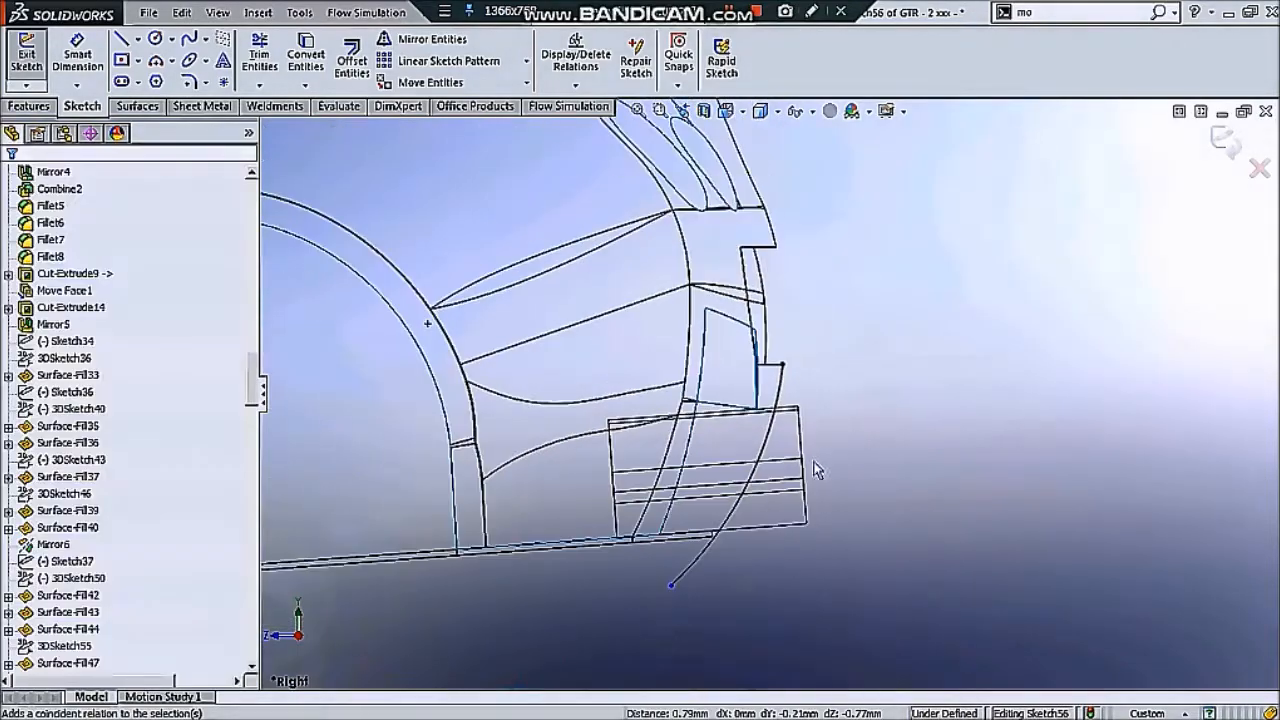
# Close the arc behind the bumper with two horizontal lines joined by a vertical line about 371 mm long
pyautogui.press('l')
pyautogui.click(672, 582)
pyautogui.click(874, 585)
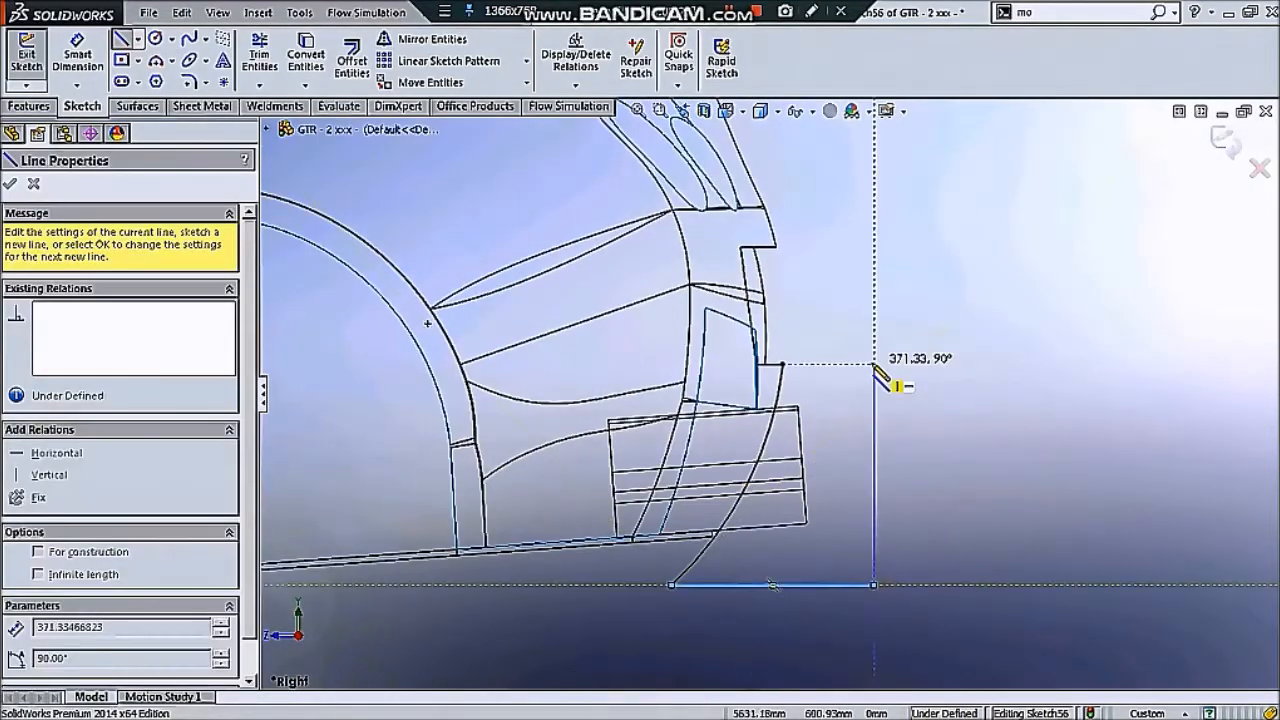
pyautogui.click(874, 364)
pyautogui.click(782, 364)
pyautogui.press('Escape')
# Check the profile against the rear reference photo and cut the bumper extrusion with it using Through All - Both
pyautogui.click(1264, 399)
pyautogui.click(1154, 425)
pyautogui.click(828, 360)
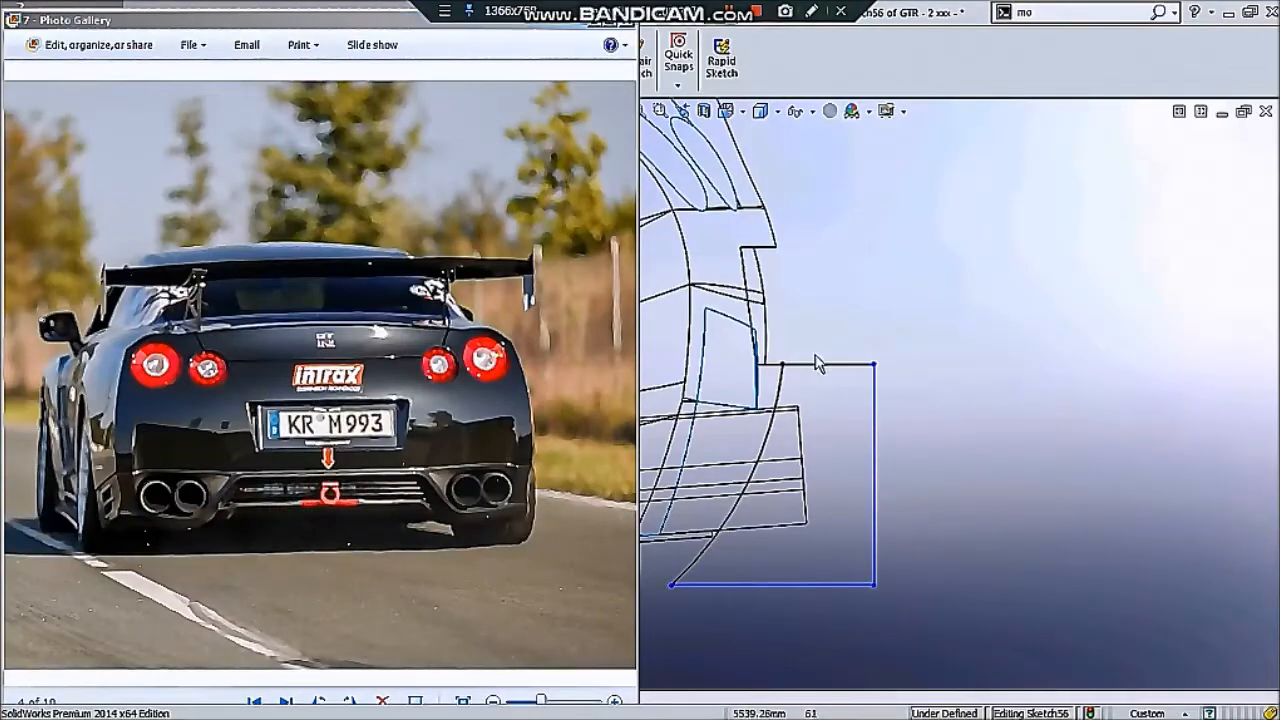
pyautogui.scroll(-1, 866, 308)
pyautogui.click(30, 106)
pyautogui.click(284, 68)
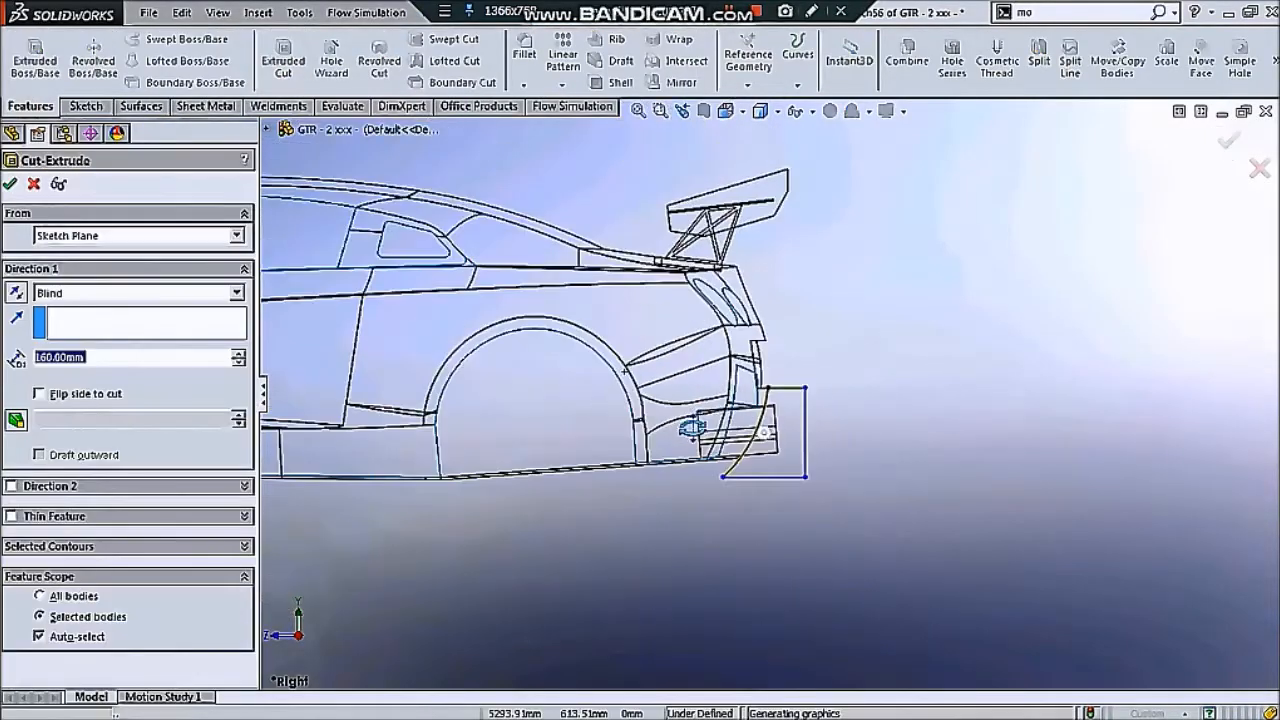
pyautogui.click(143, 294)
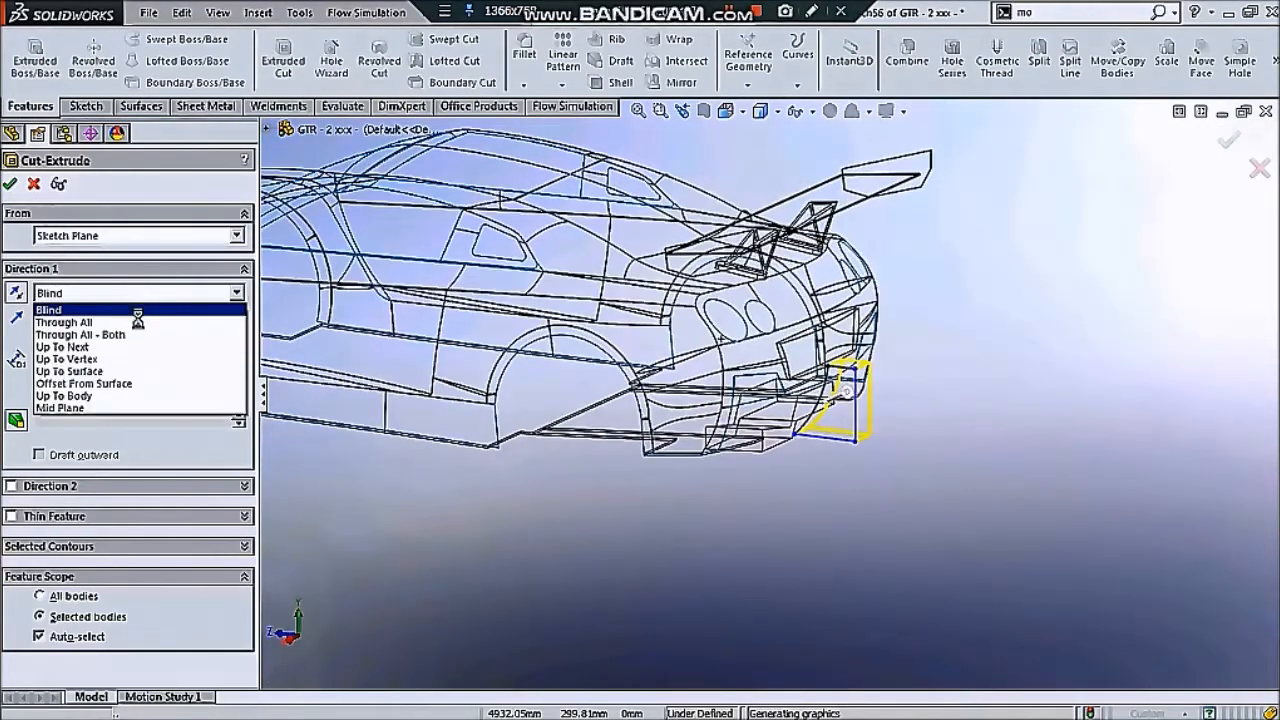
pyautogui.click(90, 334)
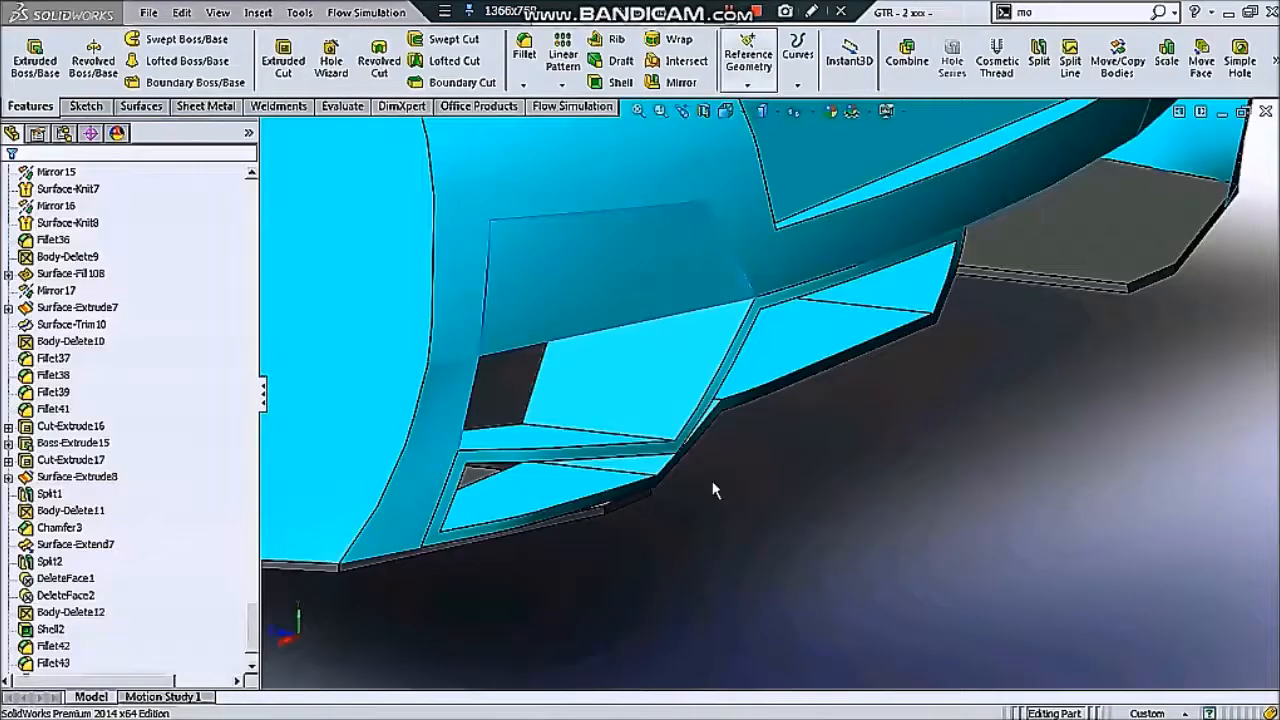
# Fillet the bend edge on the upper side of the bumper strip, below the large side opening, with a 100 mm radius
pyautogui.click(525, 50)
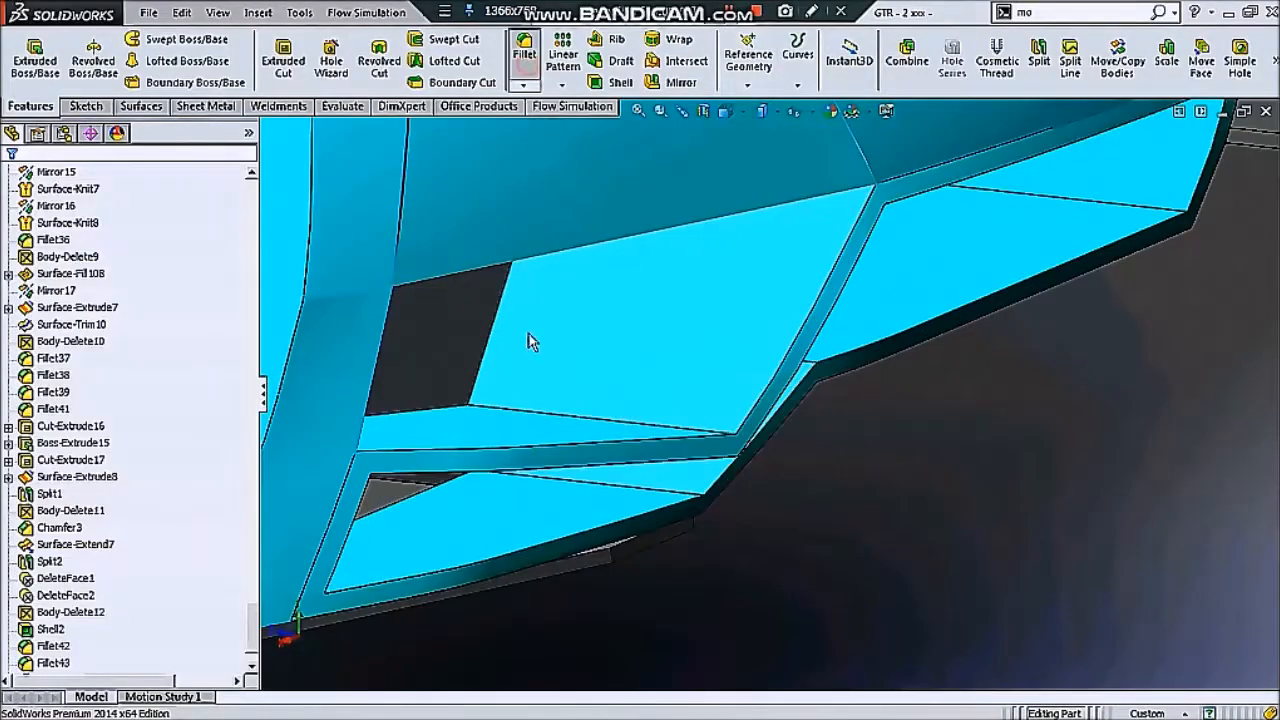
pyautogui.click(558, 432)
pyautogui.write('50')
pyautogui.press('Return')
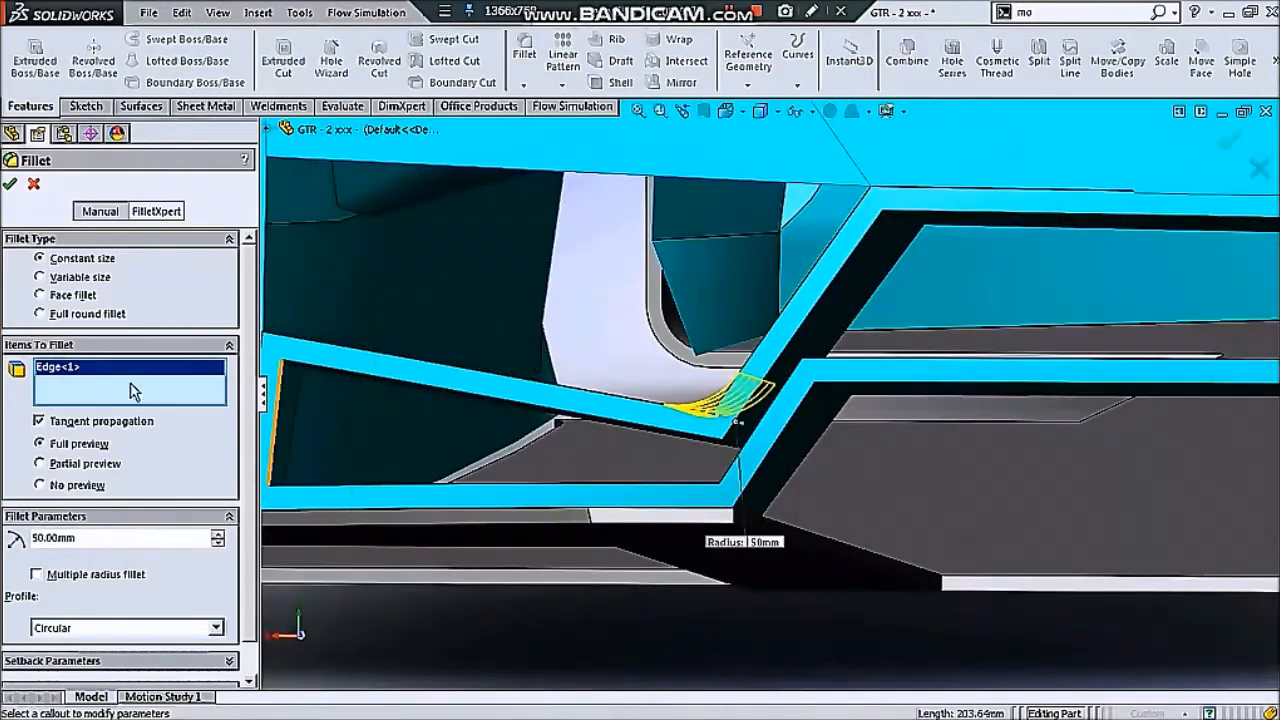
pyautogui.write('100')
pyautogui.press('Return')
pyautogui.scroll(4, 729, 600)
pyautogui.moveTo(729, 600); pyautogui.dragTo(1033, 465, button='middle')
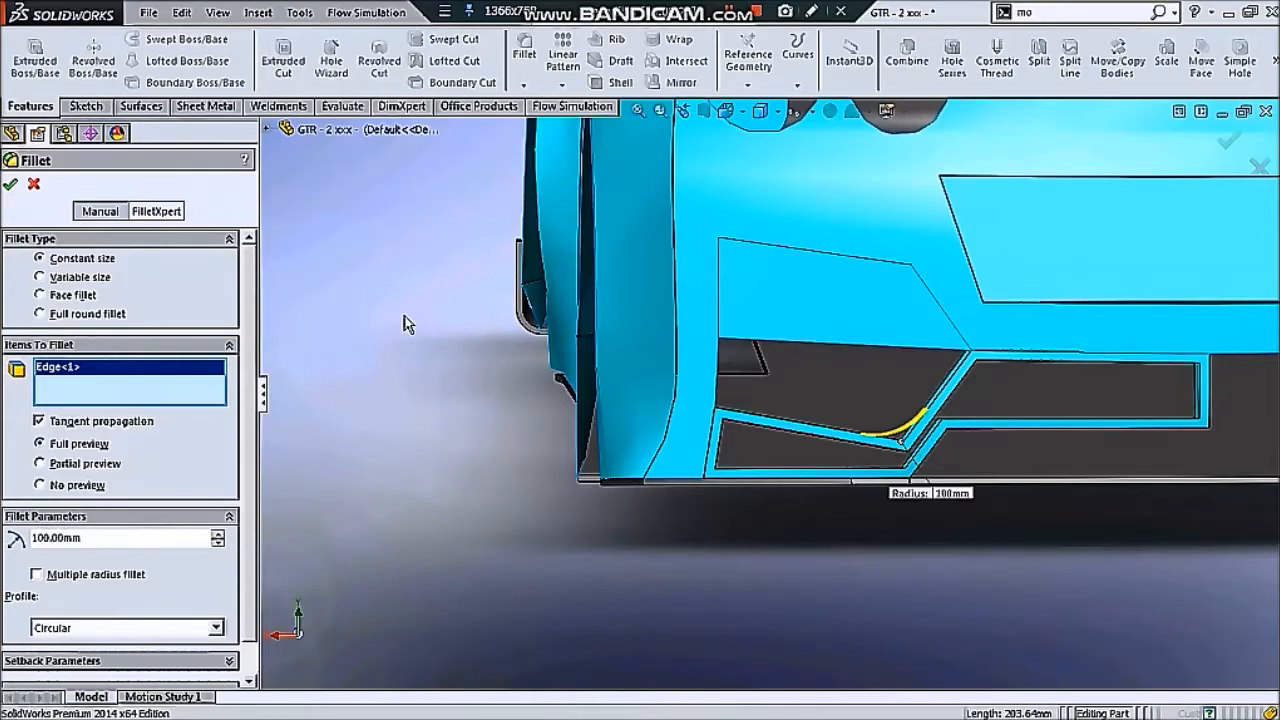
pyautogui.press('Return')
pyautogui.scroll(1, 405, 323)
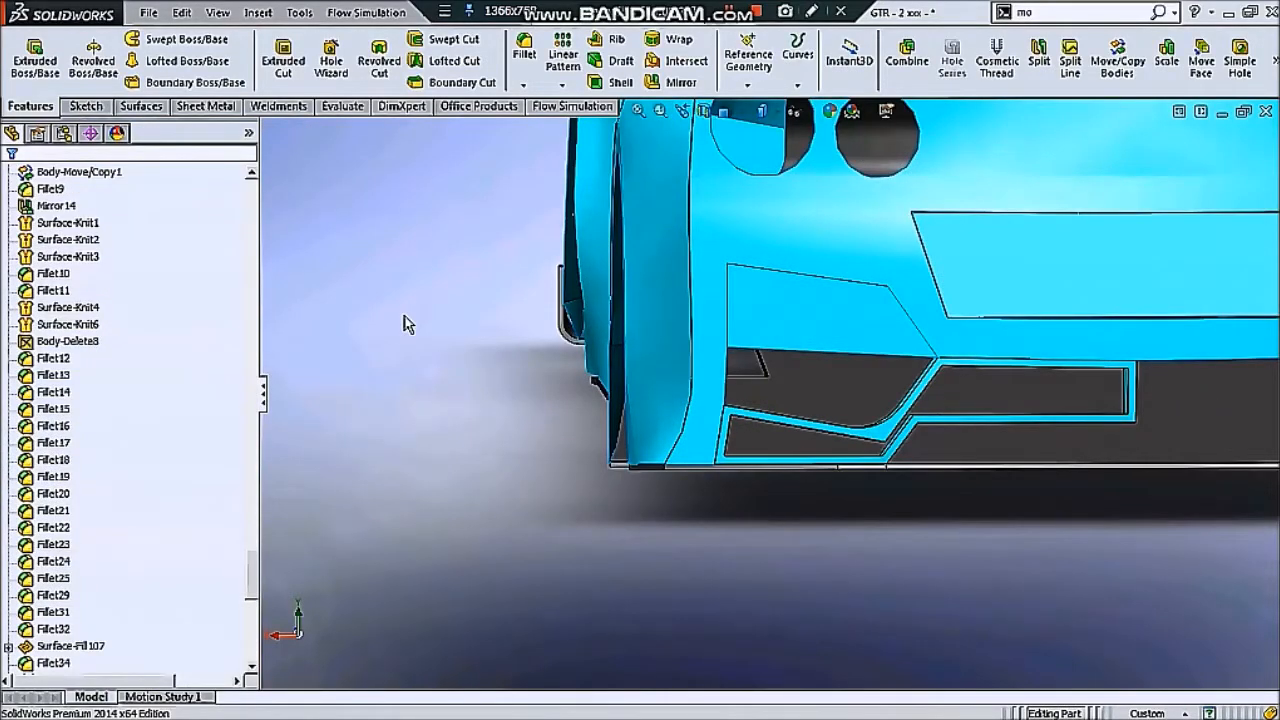
# Fillet the matching bend edge inside the small lower side opening with a 120 mm radius and check the reference photo
pyautogui.scroll(-5, 1080, 406)
pyautogui.moveTo(822, 368); pyautogui.dragTo(832, 418, button='middle')
pyautogui.press('Return')
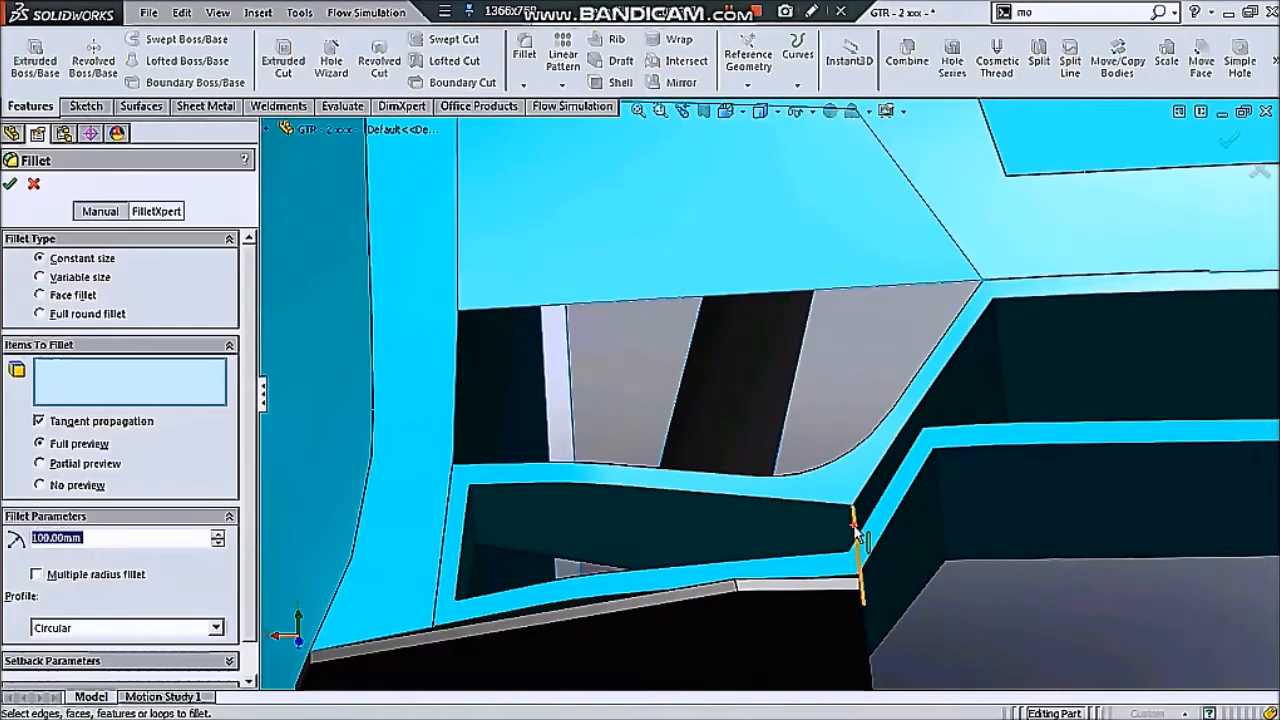
pyautogui.click(854, 528)
pyautogui.moveTo(854, 528); pyautogui.dragTo(812, 495, button='middle')
pyautogui.click(130, 533)
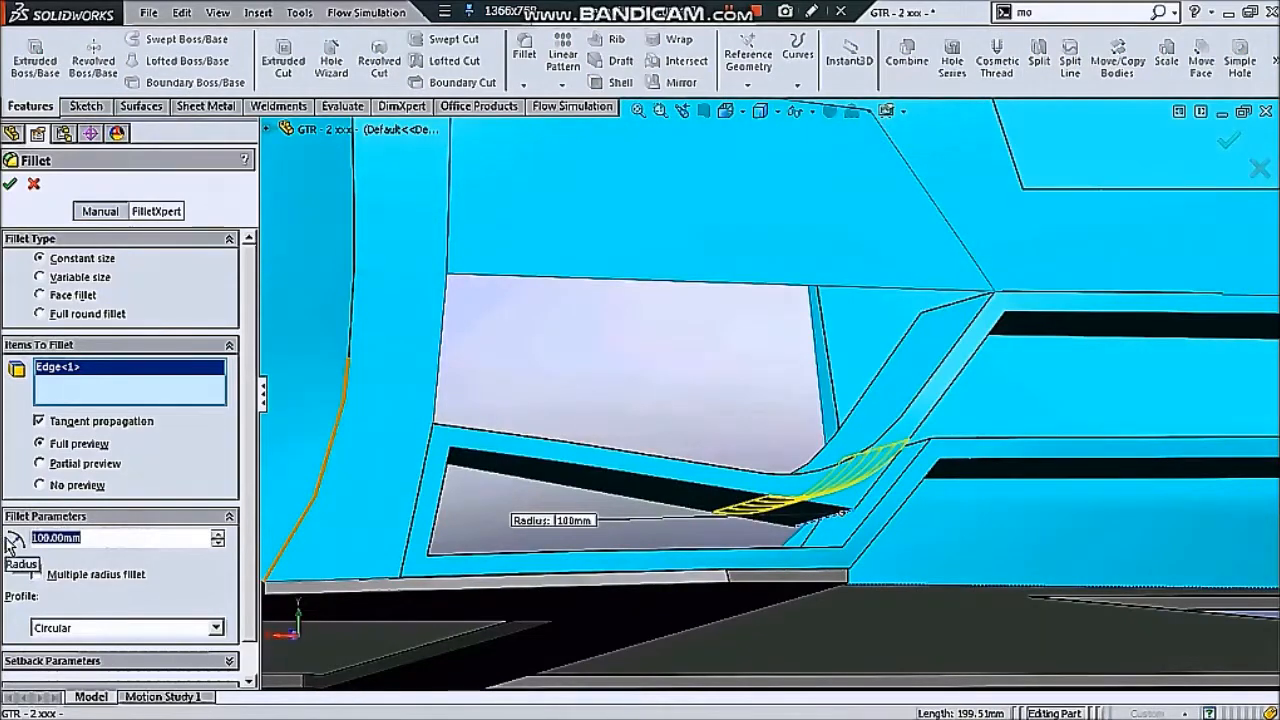
pyautogui.write('120')
pyautogui.press('Return')
pyautogui.scroll(3, 680, 467)
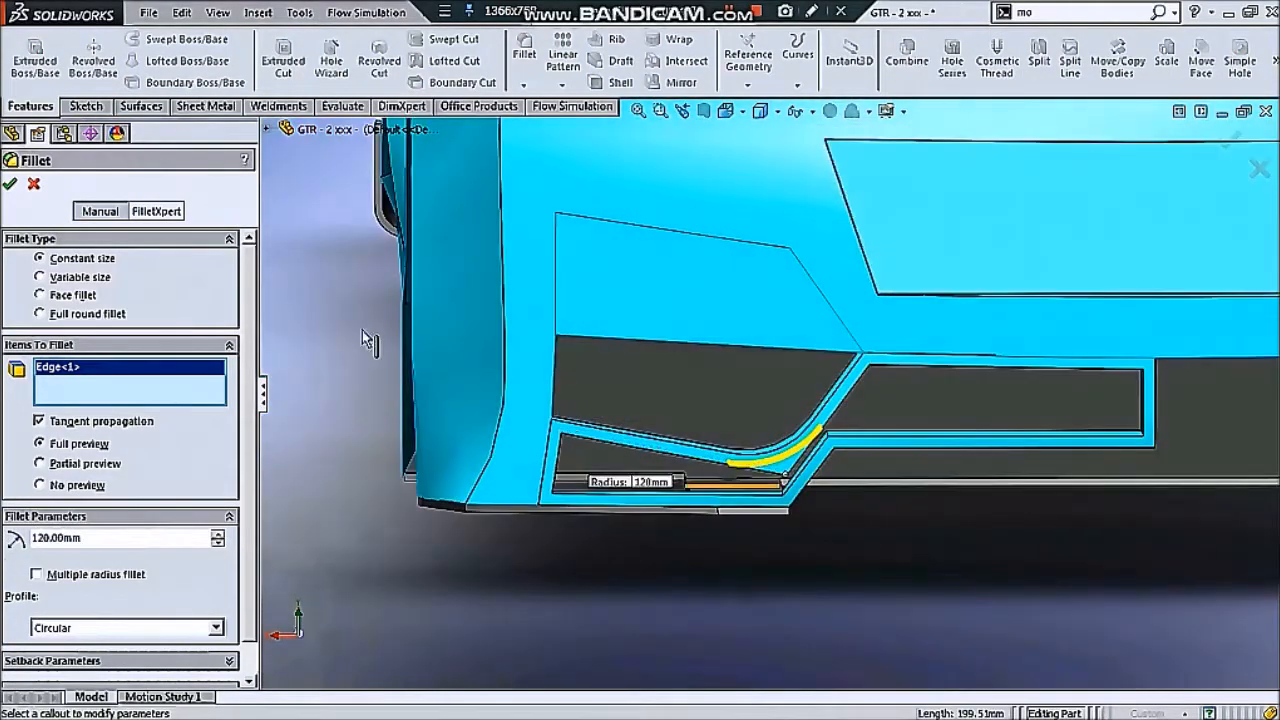
pyautogui.moveTo(1257, 395)
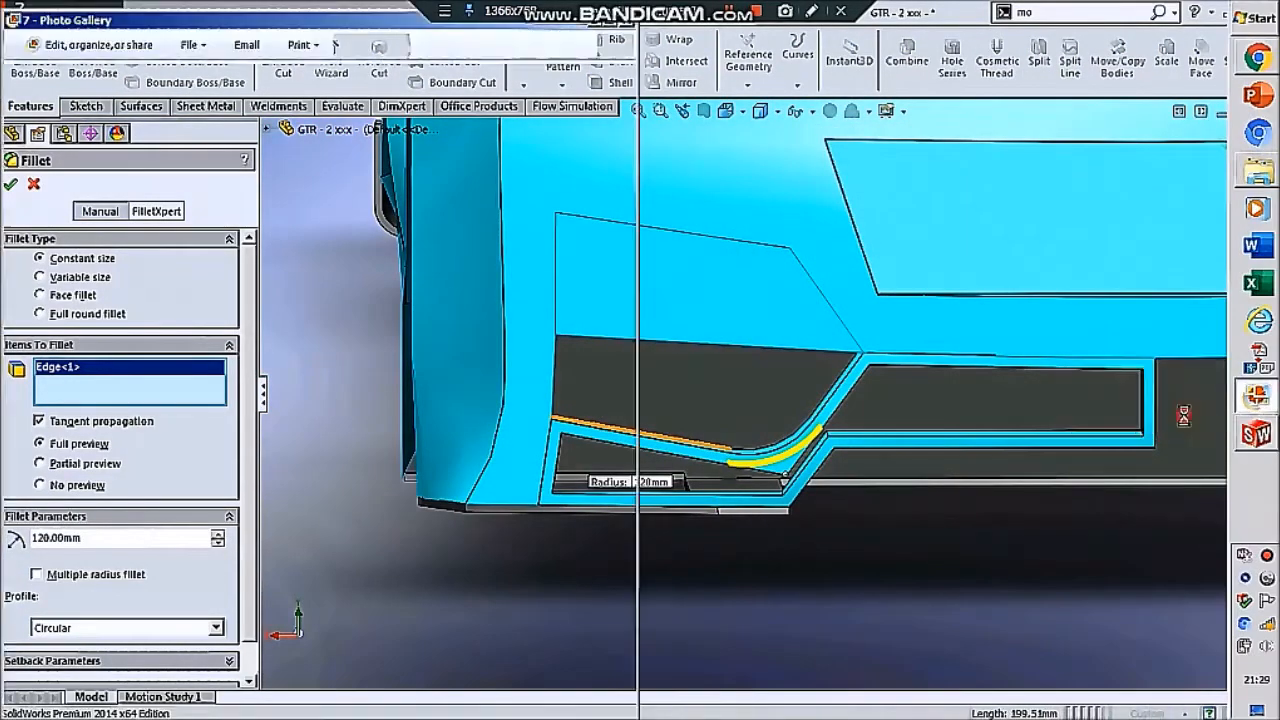
pyautogui.click(1160, 414)
pyautogui.click(1266, 443)
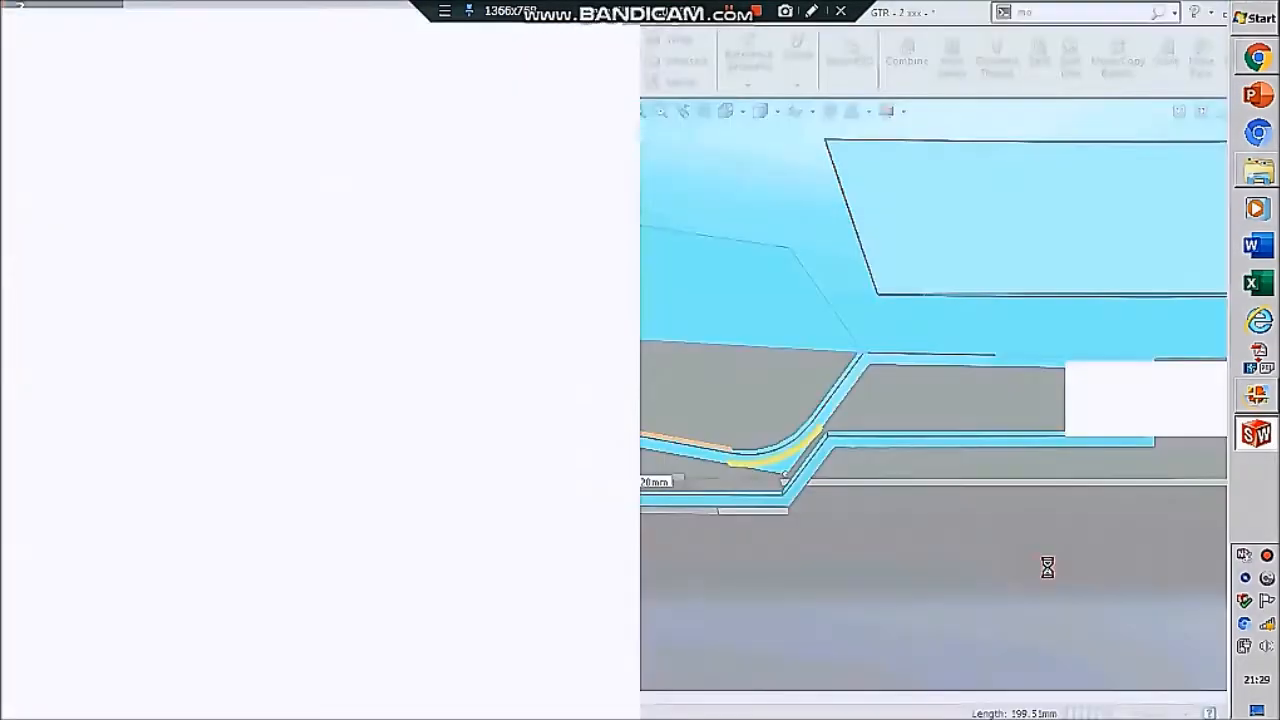
# Fillet the bend edge at the lower outboard corner of the central opening with a 120 mm radius
pyautogui.moveTo(810, 457); pyautogui.dragTo(755, 480, button='middle')
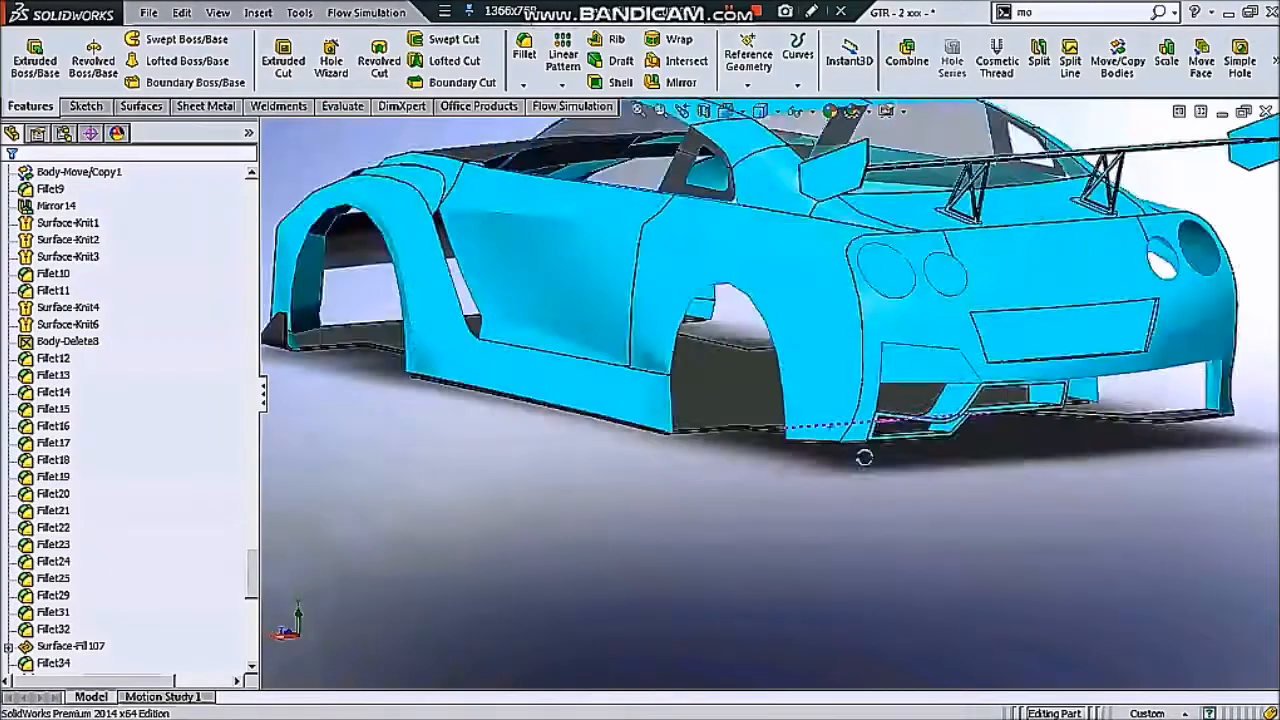
pyautogui.scroll(5, 864, 457)
pyautogui.scroll(-7, 665, 474)
pyautogui.moveTo(285, 350); pyautogui.dragTo(325, 378, button='middle')
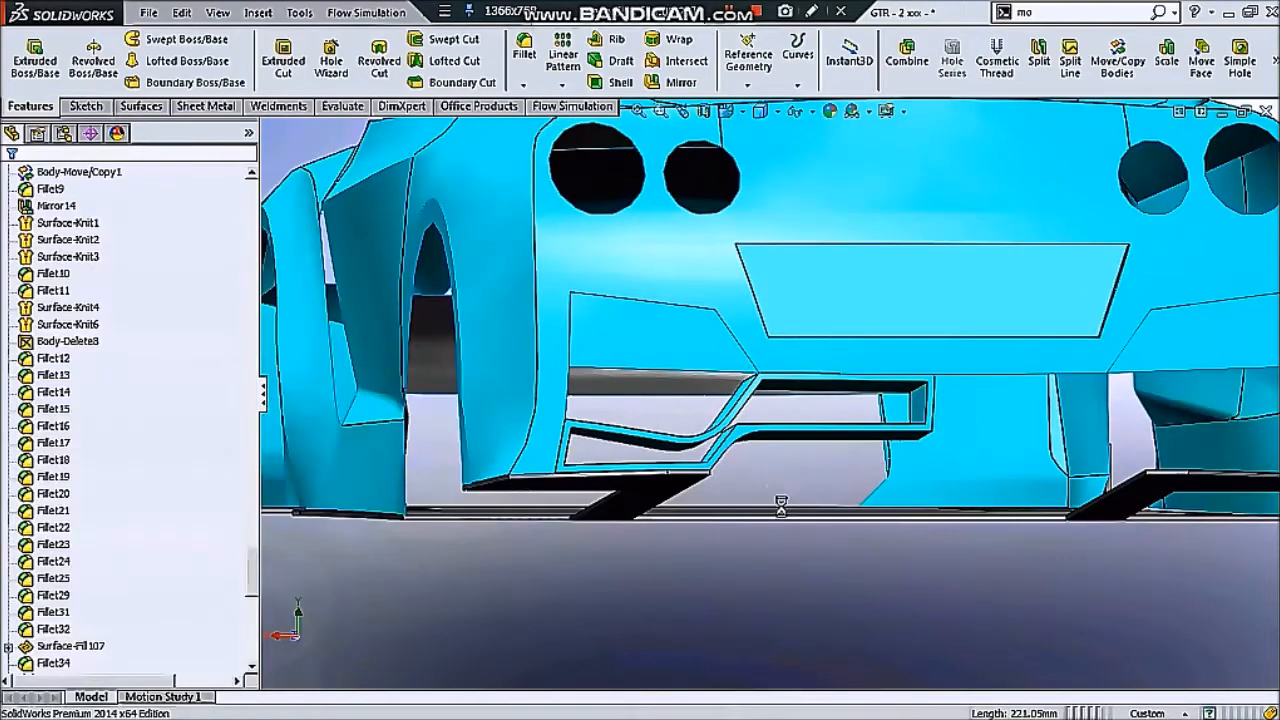
pyautogui.scroll(-6, 777, 503)
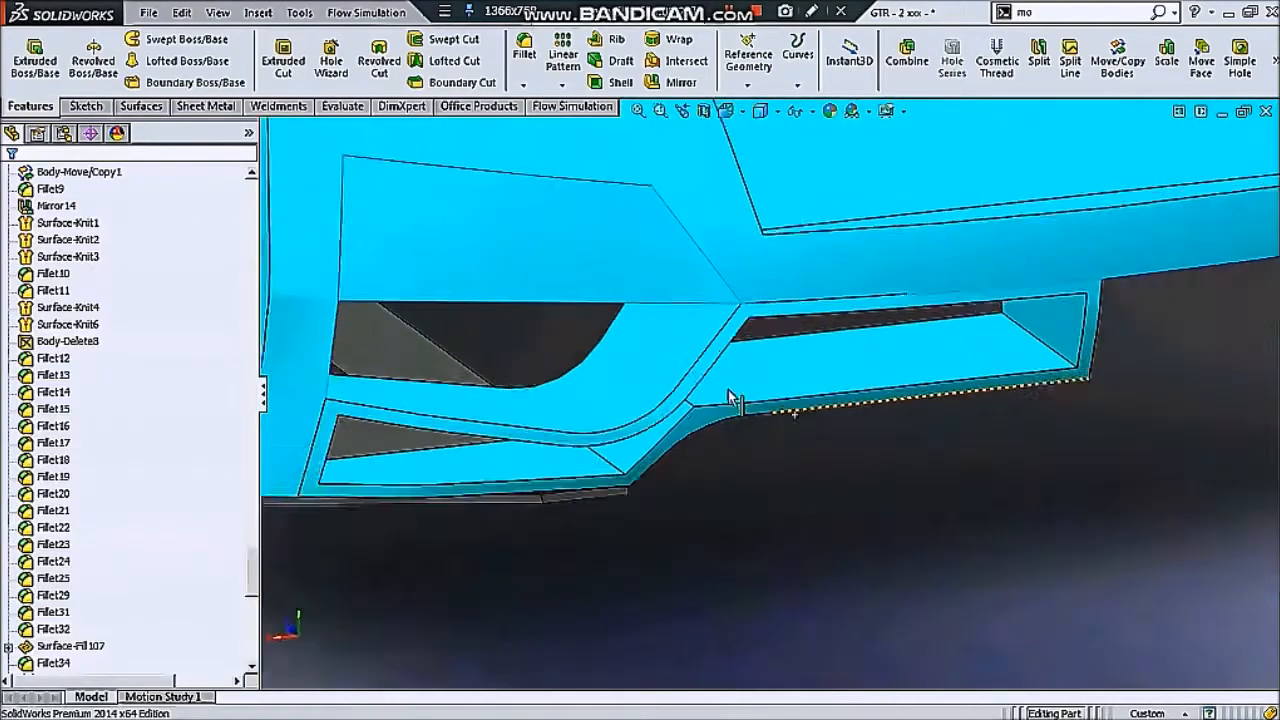
pyautogui.press('Return')
pyautogui.click(667, 410)
pyautogui.write('120mm')
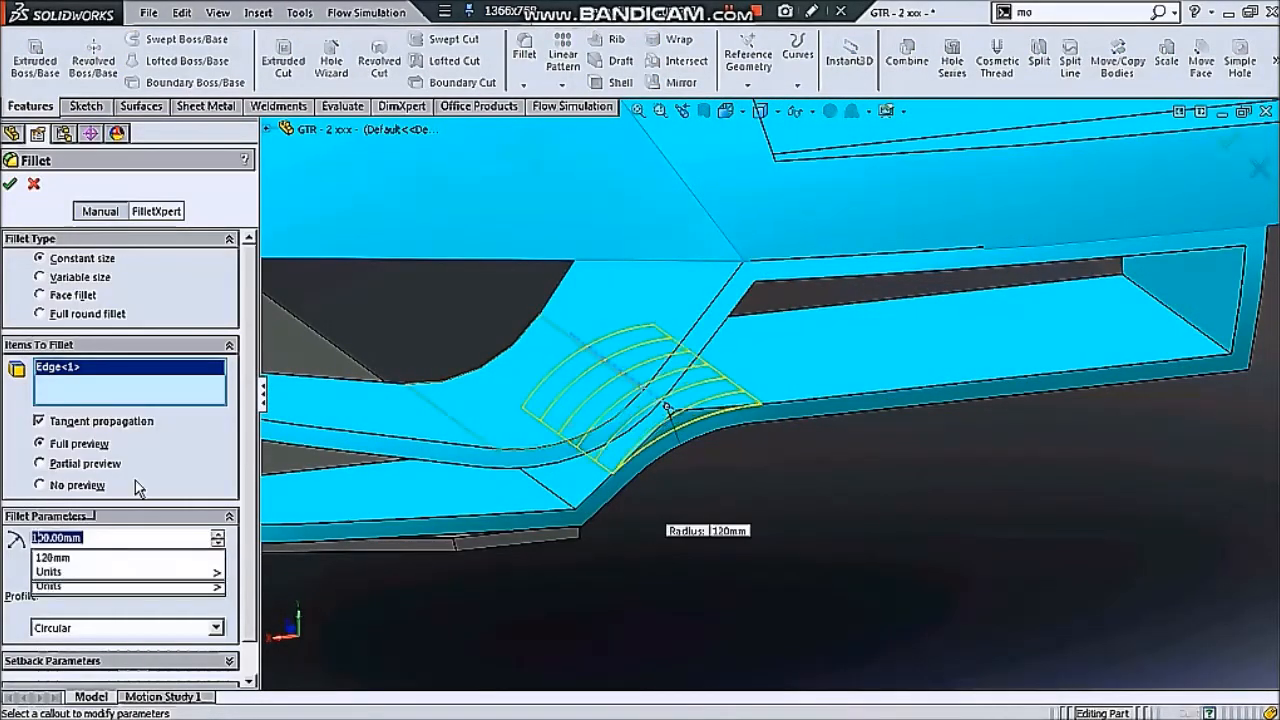
pyautogui.scroll(3, 447, 582)
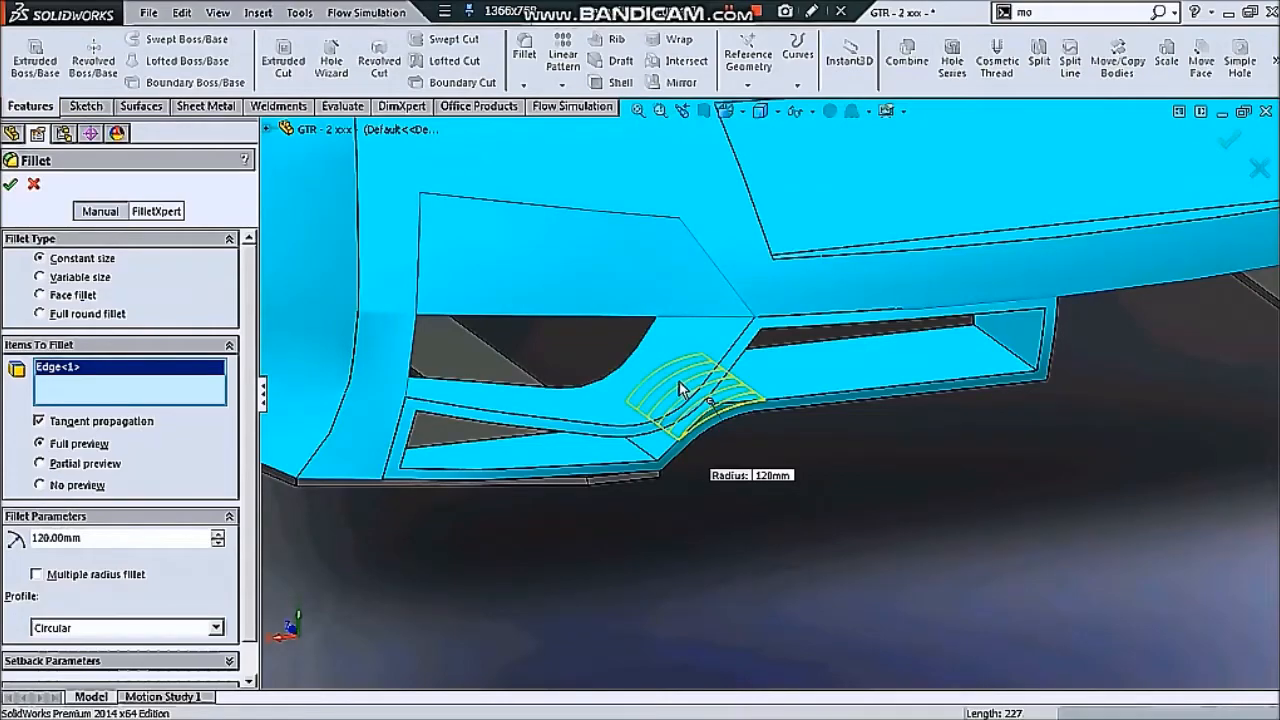
pyautogui.press('Return')
# Start a fillet on the outboard corner edges of the small lower opening and set its radius to 15 mm
pyautogui.scroll(6, 699, 473)
pyautogui.moveTo(702, 468); pyautogui.dragTo(746, 406, button='middle')
pyautogui.scroll(-6, 716, 404)
pyautogui.click(549, 416)
pyautogui.click(524, 48)
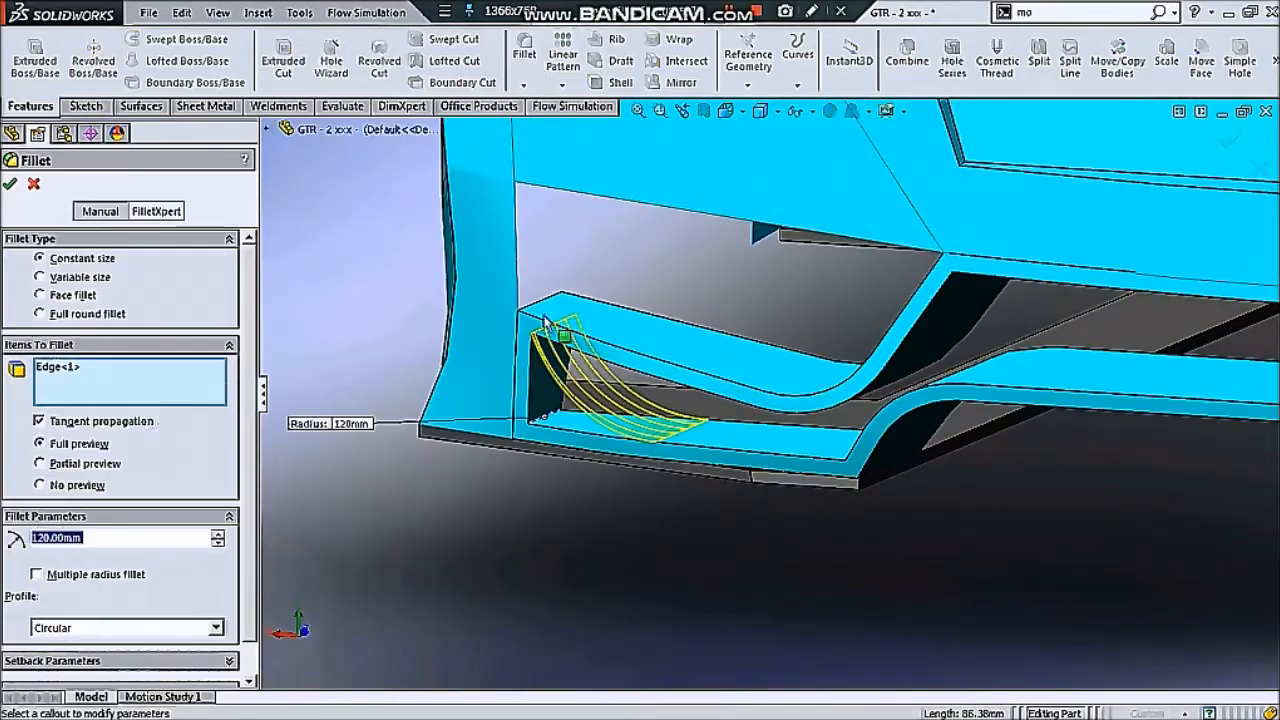
pyautogui.write('30')
pyautogui.press('Return')
pyautogui.moveTo(590, 455)
pyautogui.mouseDown(button='middle')
pyautogui.moveTo(560, 408)
pyautogui.moveTo(623, 417)
pyautogui.moveTo(600, 445)
pyautogui.mouseUp(button='middle')
pyautogui.click(553, 398)
pyautogui.write('15')
pyautogui.press('Return')
# Add the remaining inner corner edges of the bumper openings to the 15 mm fillet and complete it
pyautogui.scroll(1, 1026, 336)
pyautogui.click(1026, 334)
pyautogui.scroll(2, 1060, 330)
pyautogui.moveTo(1071, 329); pyautogui.dragTo(869, 591, button='middle')
pyautogui.click(1086, 341)
pyautogui.scroll(4, 611, 667)
pyautogui.moveTo(611, 667); pyautogui.dragTo(590, 500, button='middle')
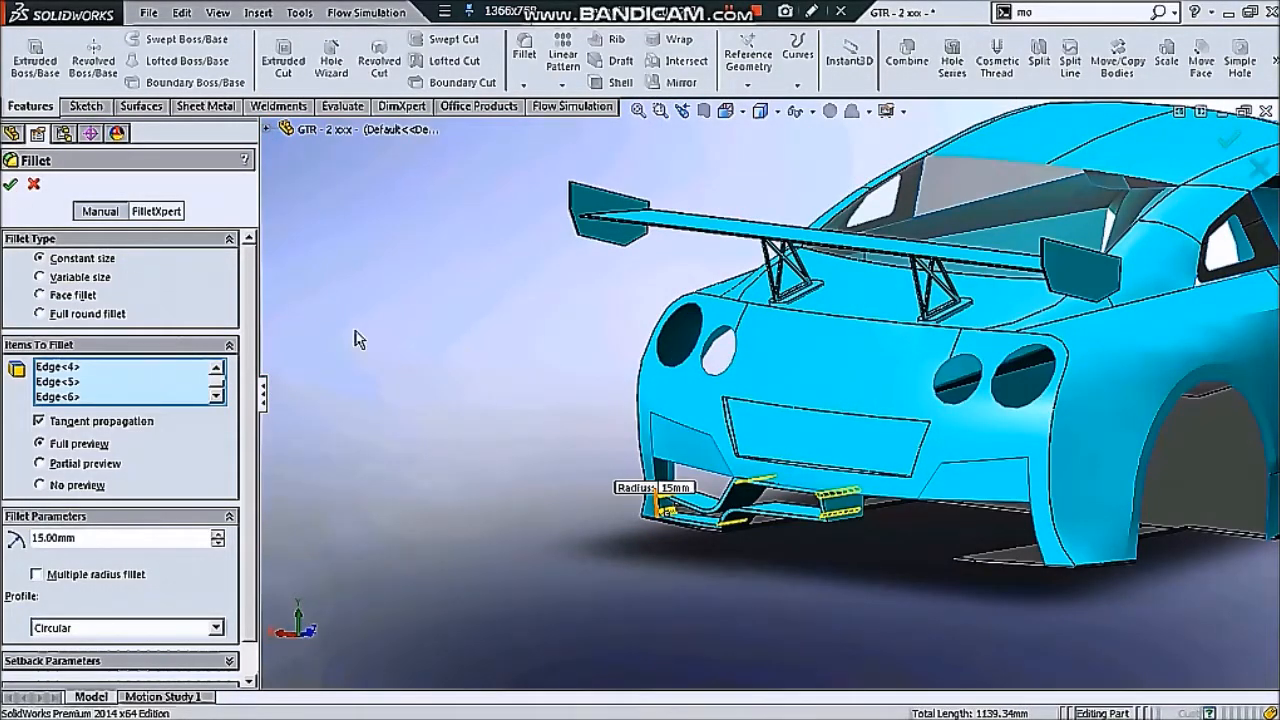
pyautogui.click(11, 184)
# Set up a 25 mm fillet on the bumper's upper outer bend edge and the two corner edges at its inboard end
pyautogui.scroll(1, 740, 400)
pyautogui.moveTo(690, 457); pyautogui.dragTo(900, 400, button='middle')
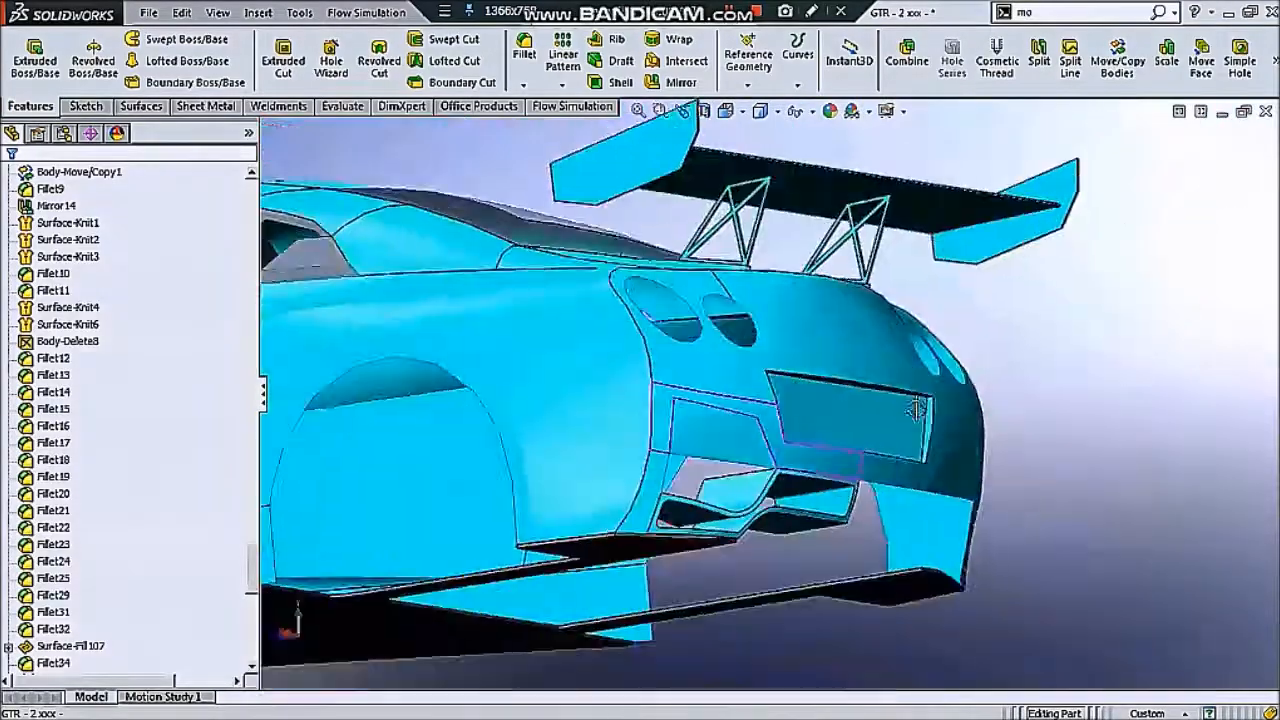
pyautogui.scroll(-6, 790, 480)
pyautogui.click(524, 50)
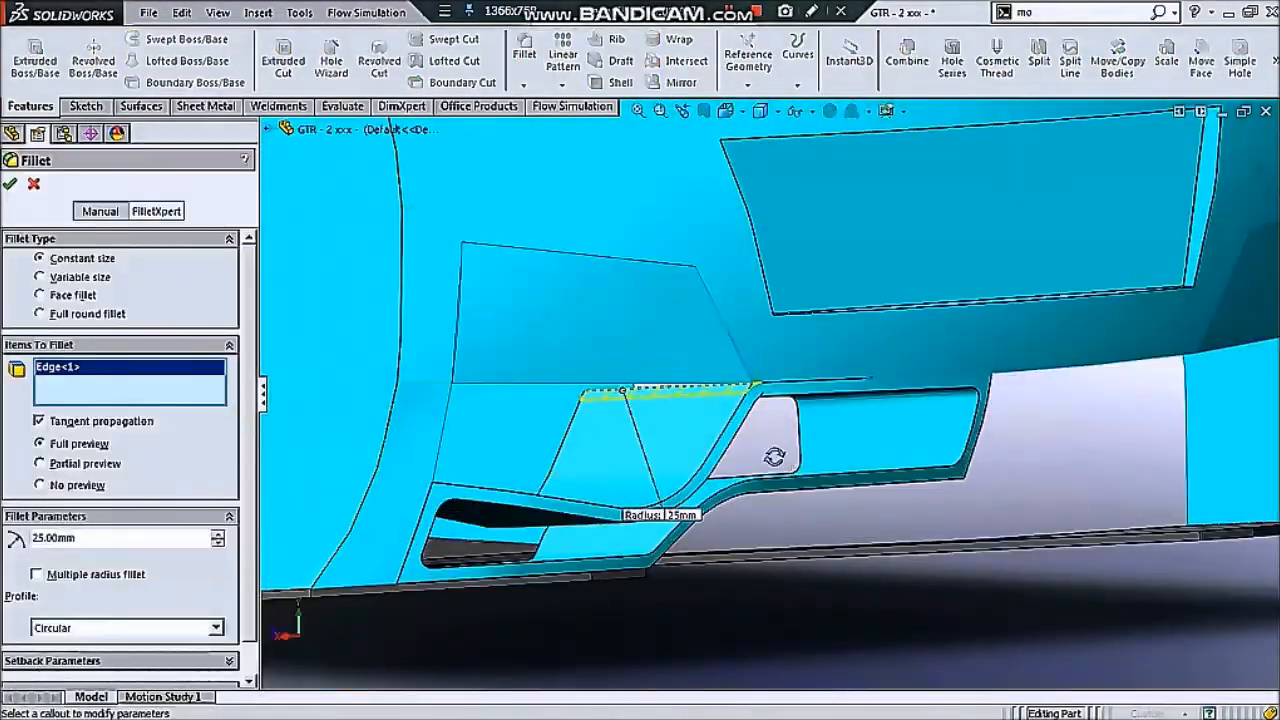
pyautogui.moveTo(790, 467); pyautogui.dragTo(880, 440, button='middle')
pyautogui.click(762, 367)
pyautogui.click(738, 463)
pyautogui.click(482, 483)
pyautogui.moveTo(405, 560); pyautogui.dragTo(418, 572, button='middle')
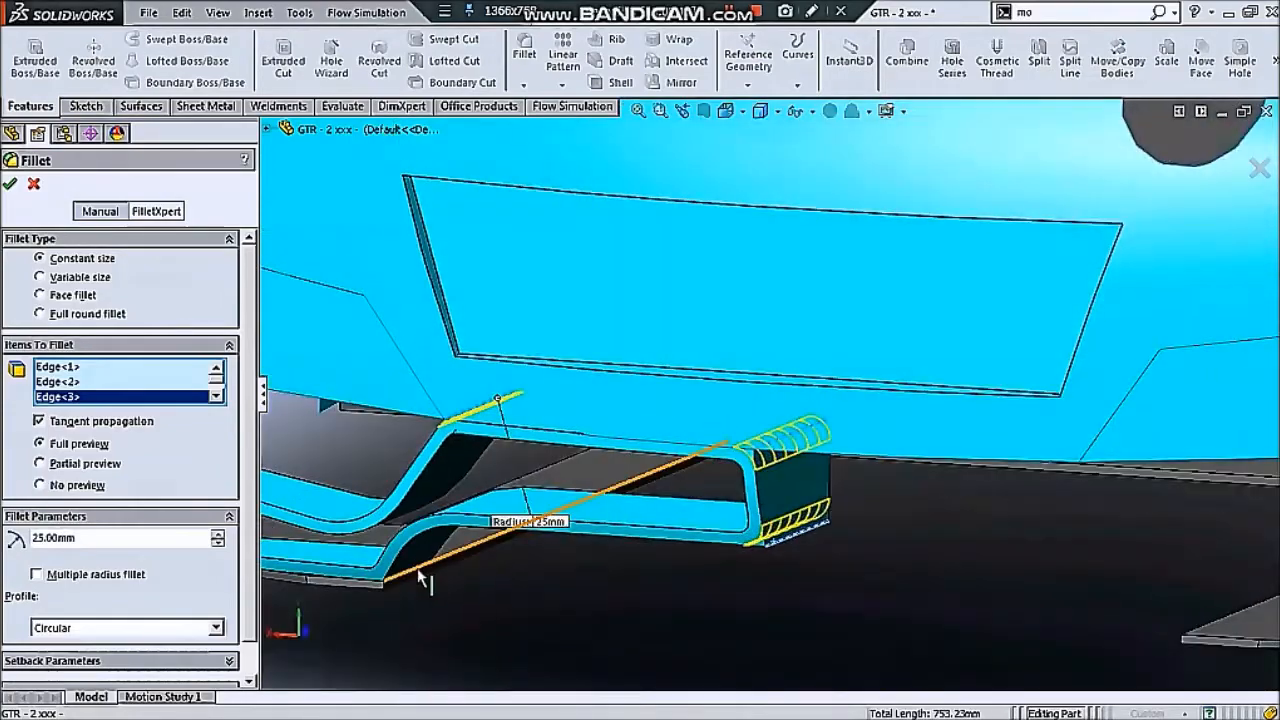
# Add the lower bend edge and the outboard outer corner edges of the bumper to the 25 mm fillet
pyautogui.scroll(-6, 420, 576)
pyautogui.scroll(-4, 509, 525)
pyautogui.click(510, 521)
pyautogui.scroll(6, 532, 482)
pyautogui.moveTo(534, 482); pyautogui.dragTo(590, 470, button='middle')
pyautogui.scroll(-4, 458, 405)
pyautogui.moveTo(458, 384); pyautogui.dragTo(480, 360, button='middle')
pyautogui.click(430, 429)
pyautogui.scroll(5, 430, 429)
pyautogui.click(766, 240)
pyautogui.moveTo(771, 263); pyautogui.dragTo(900, 300, button='middle')
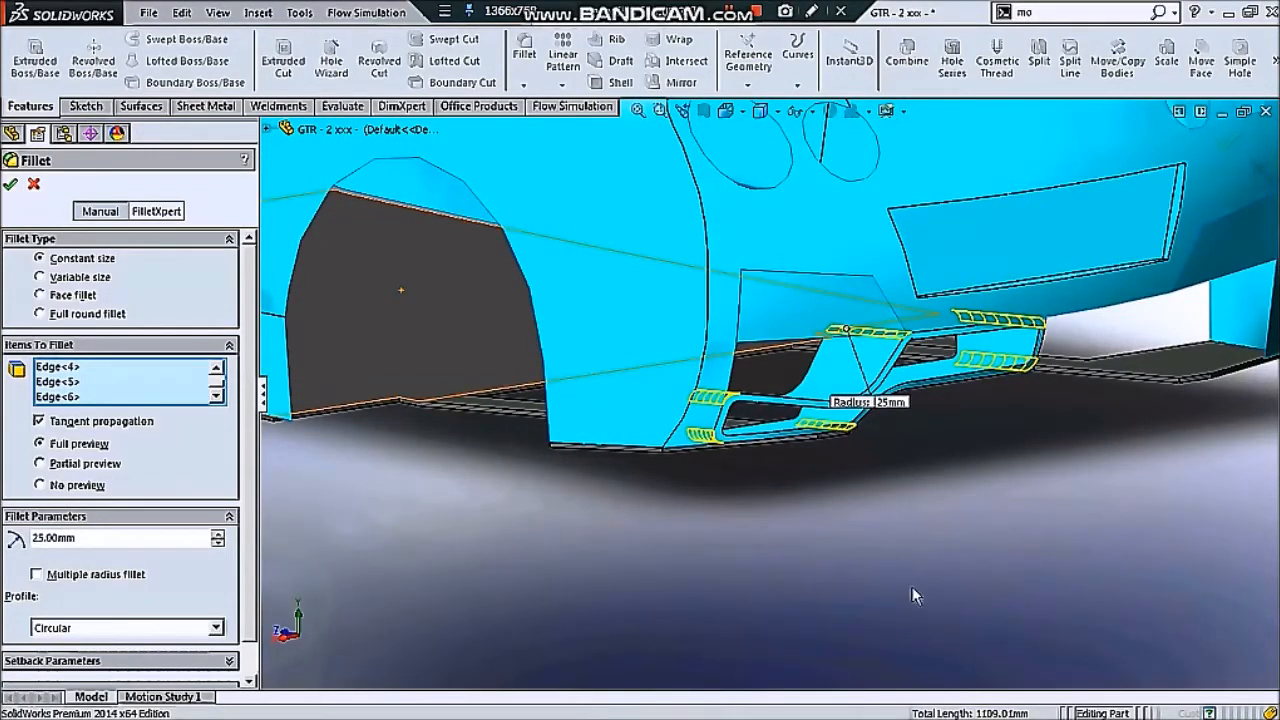
# Mirror the bumper body about its inboard end face with Merge solids off
pyautogui.scroll(5, 831, 469)
pyautogui.moveTo(831, 469); pyautogui.dragTo(685, 425, button='middle')
pyautogui.scroll(-5, 472, 360)
pyautogui.scroll(5, 472, 362)
pyautogui.click(680, 82)
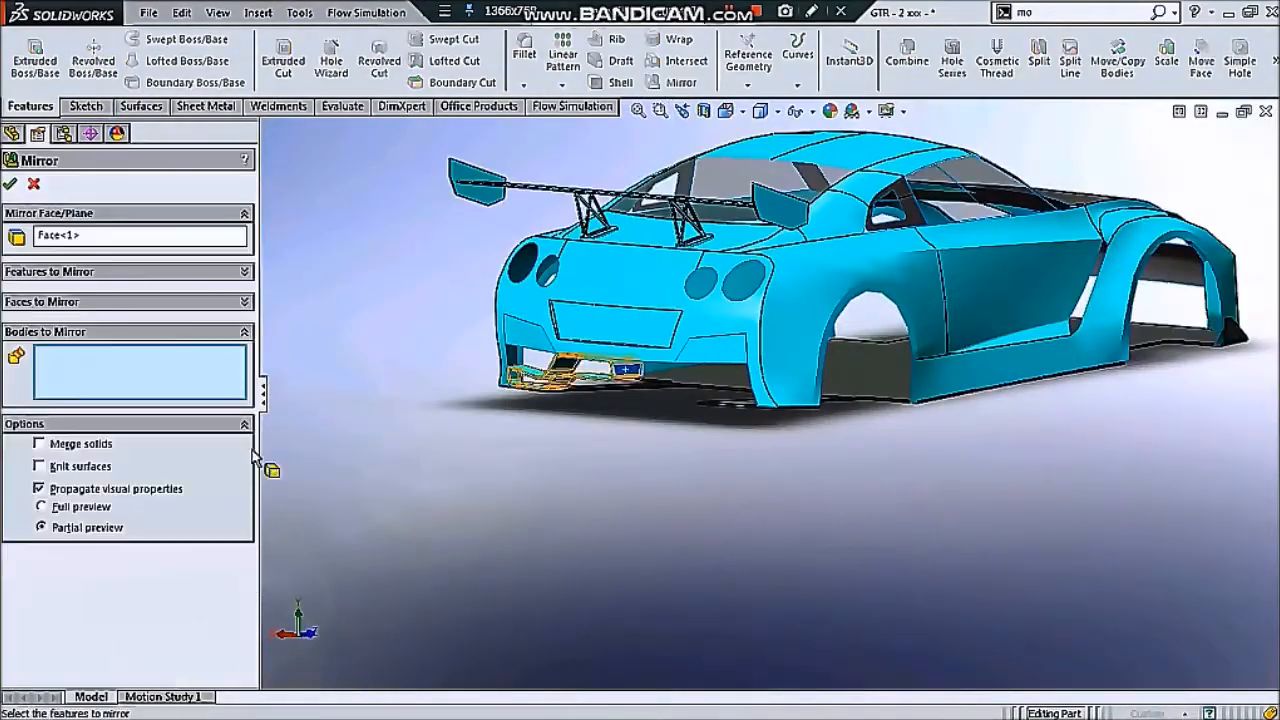
pyautogui.moveTo(650, 350); pyautogui.dragTo(503, 323, button='middle')
pyautogui.scroll(2, 949, 323)
pyautogui.scroll(-3, 1011, 434)
pyautogui.scroll(-3, 1011, 434)
pyautogui.scroll(5, 537, 451)
pyautogui.scroll(-5, 537, 451)
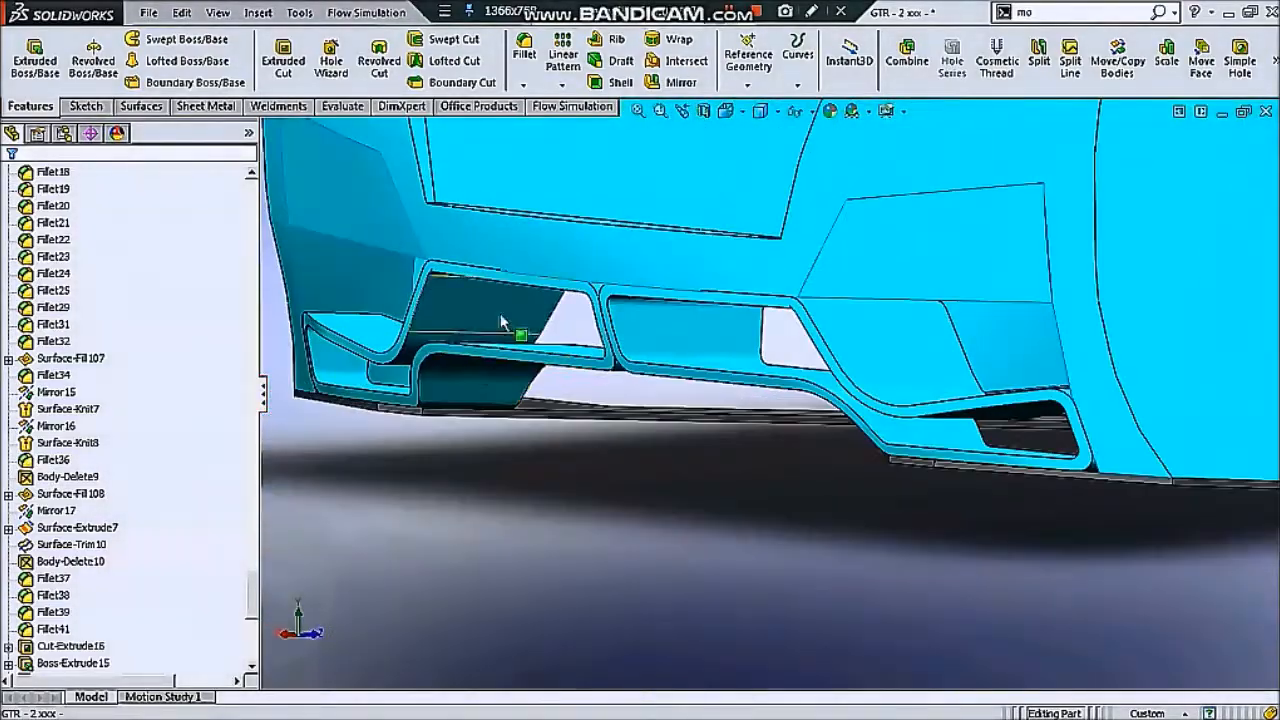
# Colour both mirrored halves of the lower rear bumper body dark grey
pyautogui.click(503, 322)
pyautogui.click(622, 227)
pyautogui.click(640, 302)
pyautogui.scroll(-3, 150, 557)
pyautogui.click(204, 529)
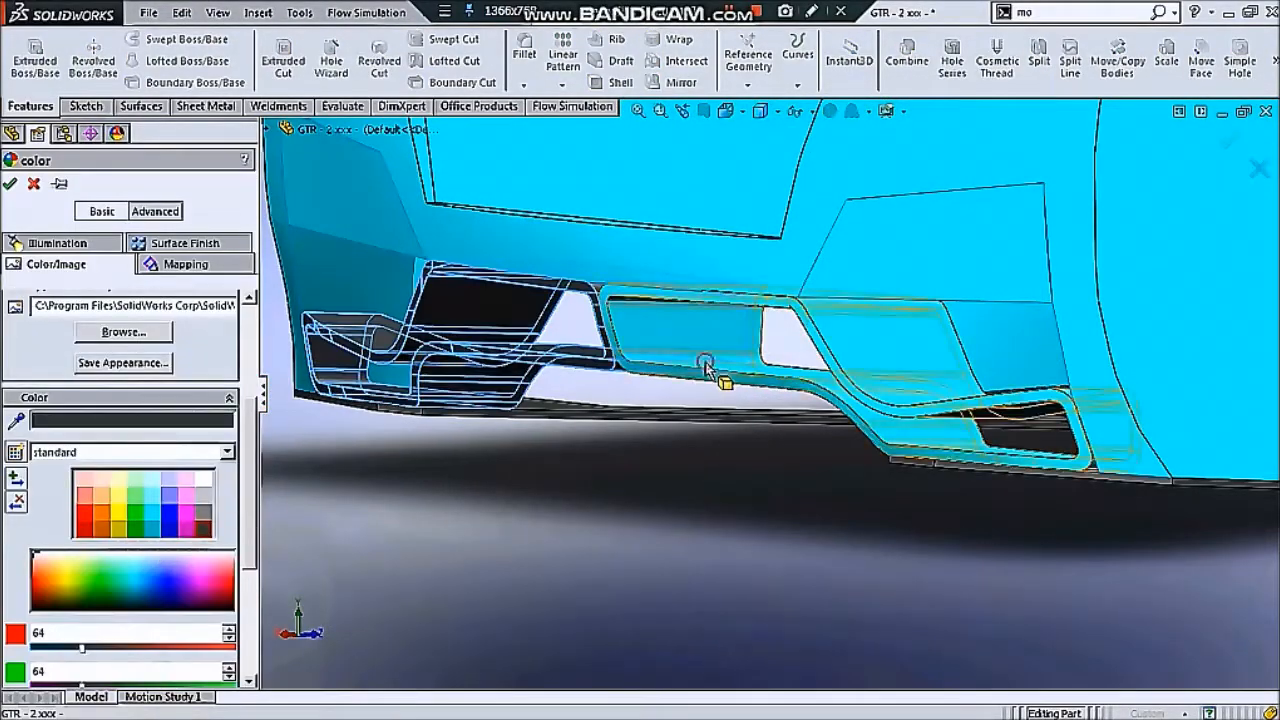
pyautogui.click(706, 363)
pyautogui.scroll(4, 706, 363)
pyautogui.click(10, 184)
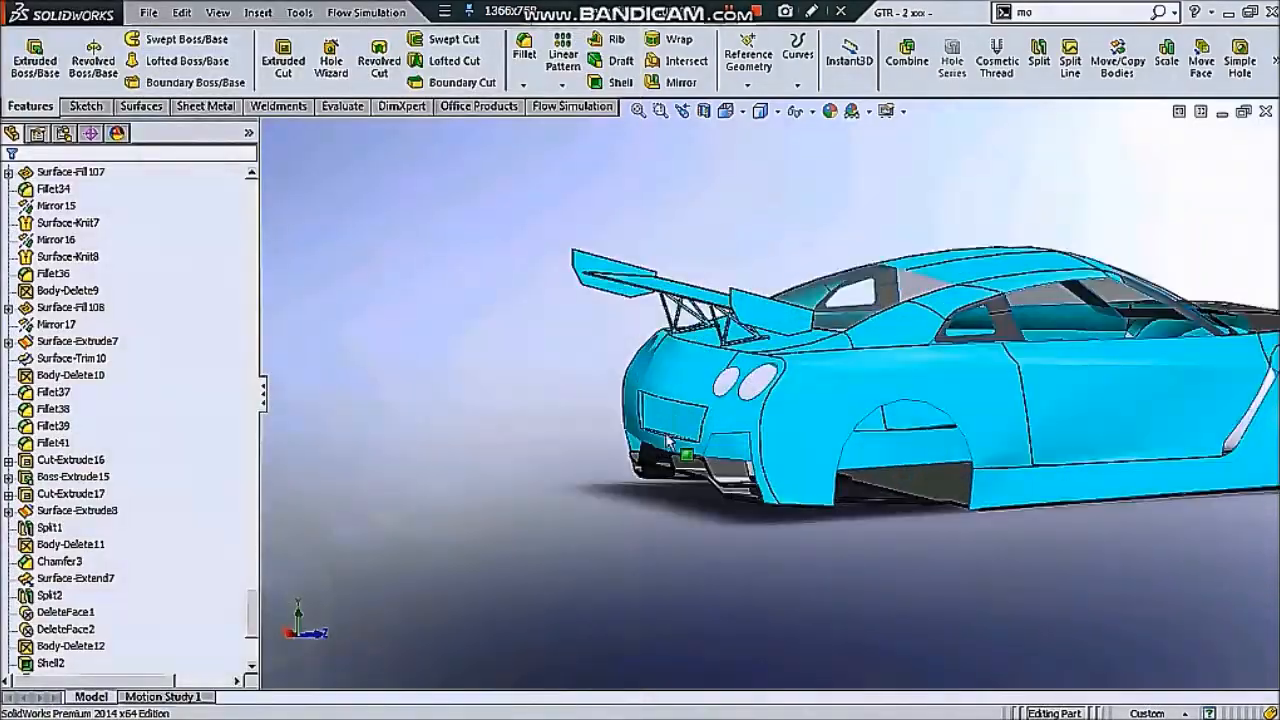
# Apply the dark grey colour to the rear wing's blade, both end plates and the two support brackets
pyautogui.scroll(-4, 686, 440)
pyautogui.moveTo(686, 440); pyautogui.dragTo(860, 440, button='middle')
pyautogui.scroll(4, 767, 459)
pyautogui.scroll(-5, 715, 320)
pyautogui.click(805, 364)
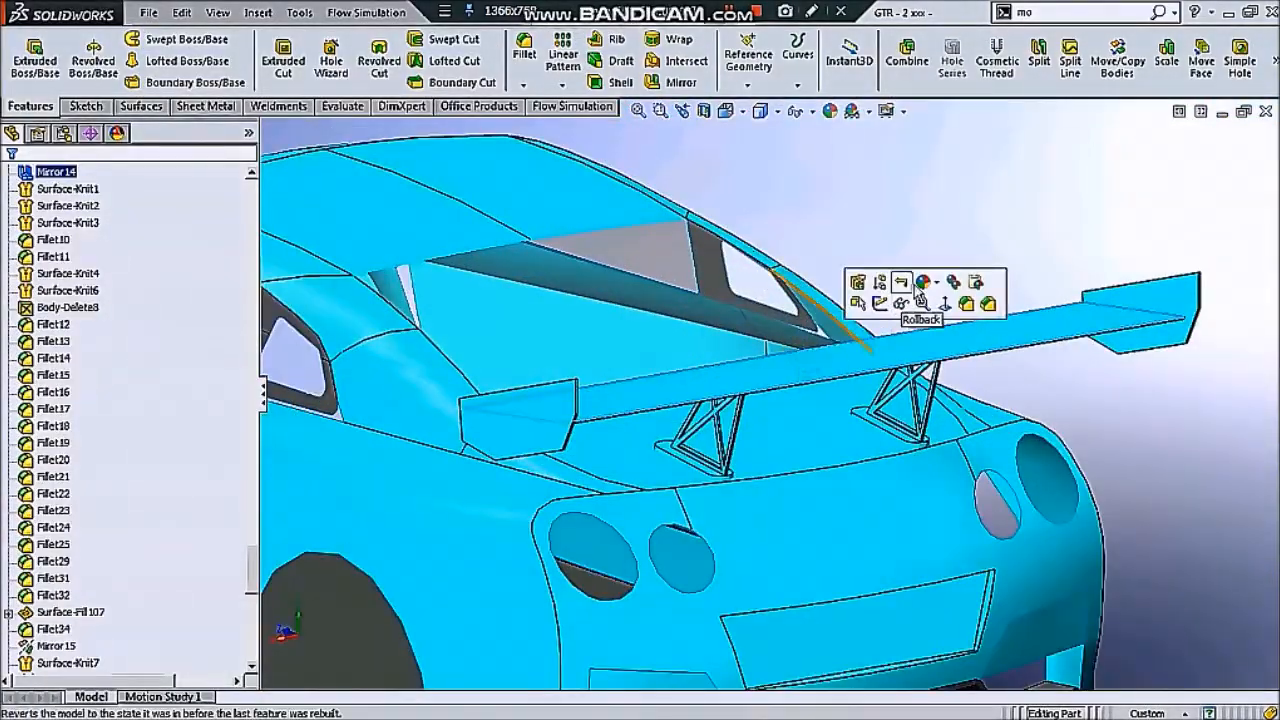
pyautogui.click(924, 281)
pyautogui.click(942, 356)
pyautogui.moveTo(722, 408); pyautogui.dragTo(852, 334, button='middle')
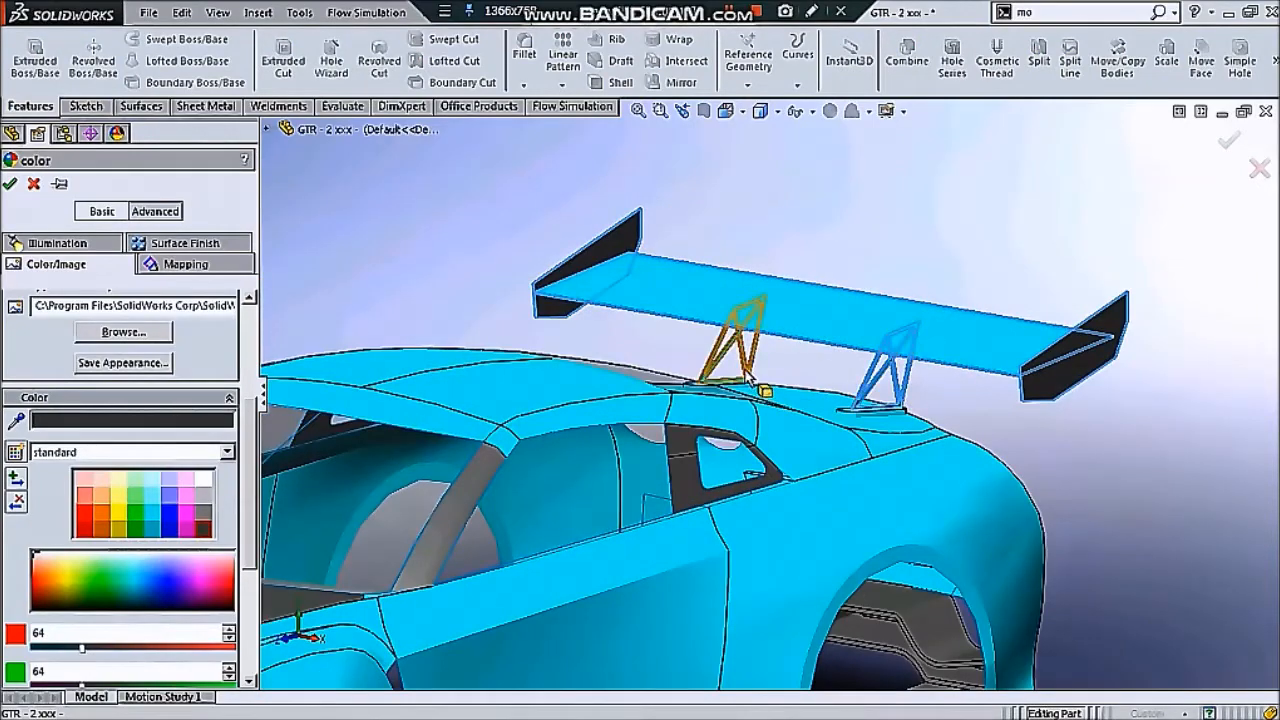
pyautogui.scroll(5, 741, 395)
pyautogui.moveTo(741, 395); pyautogui.dragTo(478, 425, button='middle')
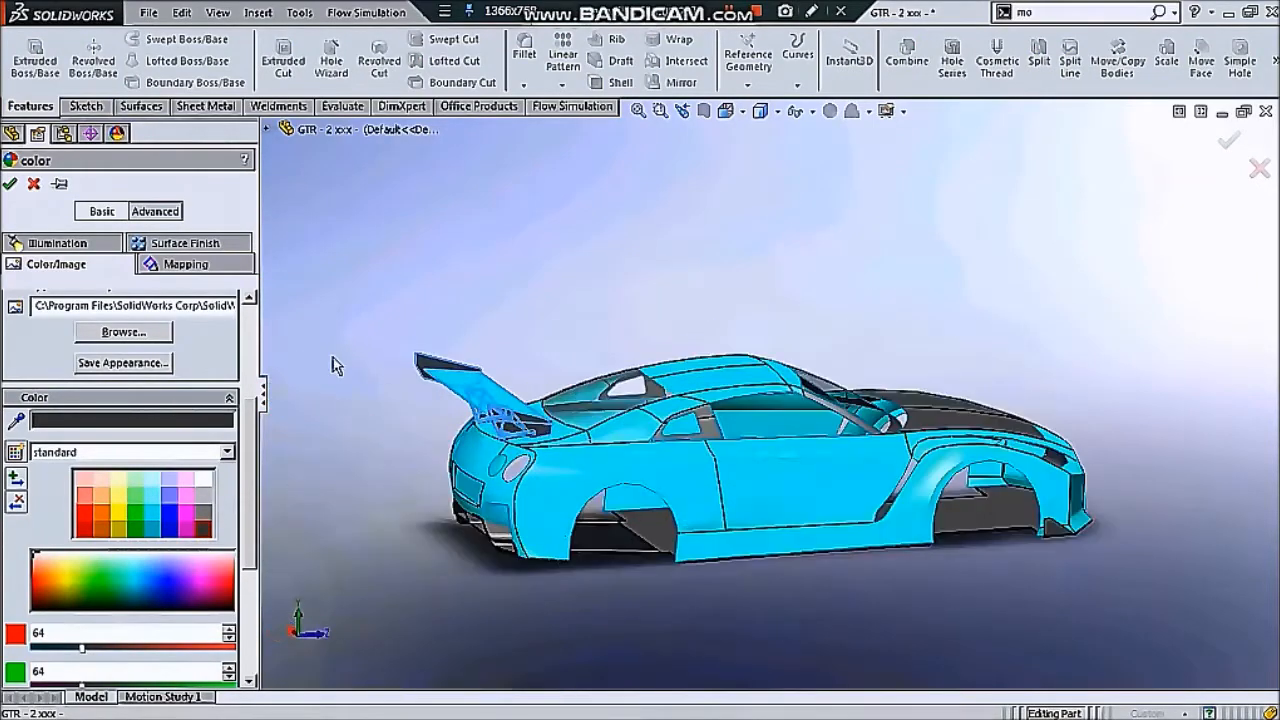
pyautogui.click(11, 184)
# Isolate one lower bumper body, view its flat profile face straight on and start a sketch on that face
pyautogui.moveTo(600, 400); pyautogui.dragTo(980, 420, button='middle')
pyautogui.scroll(-4, 1000, 440)
pyautogui.moveTo(1080, 450); pyautogui.dragTo(1092, 301, button='middle')
pyautogui.scroll(-3, 1092, 301)
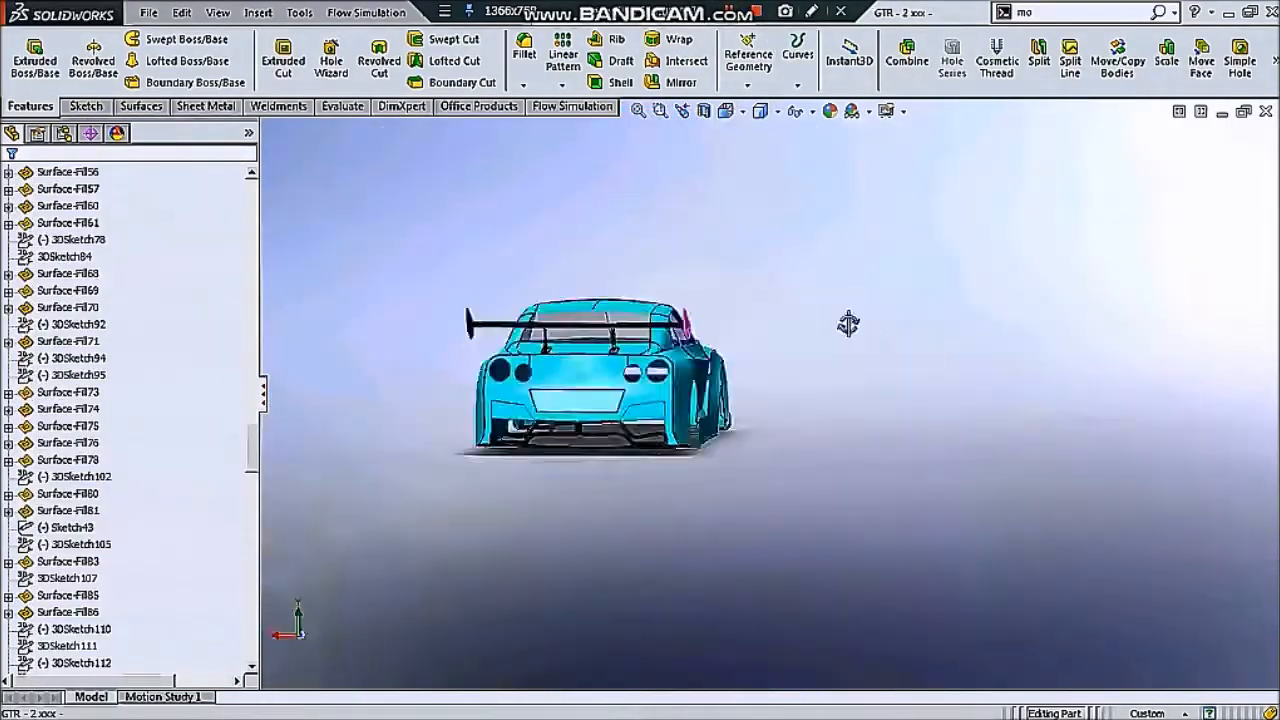
pyautogui.rightClick(688, 445)
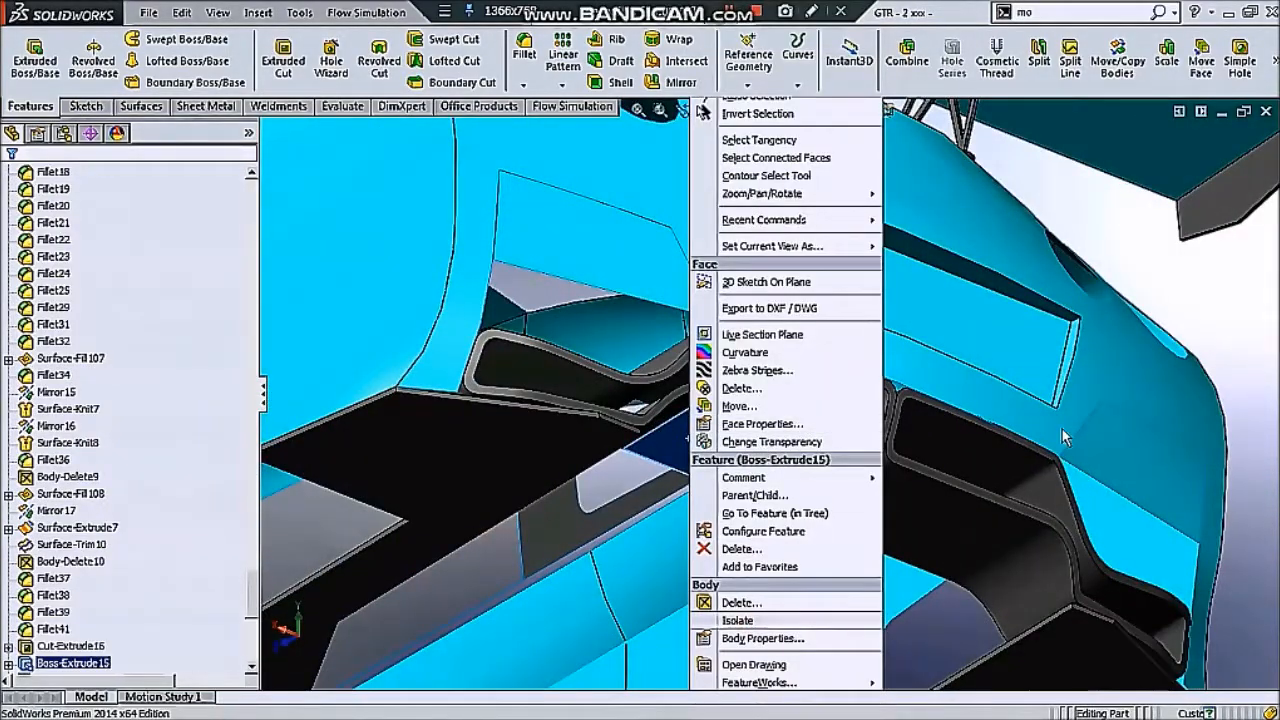
pyautogui.click(738, 620)
pyautogui.moveTo(640, 443); pyautogui.dragTo(905, 647, button='middle')
pyautogui.click(587, 356)
pyautogui.click(719, 298)
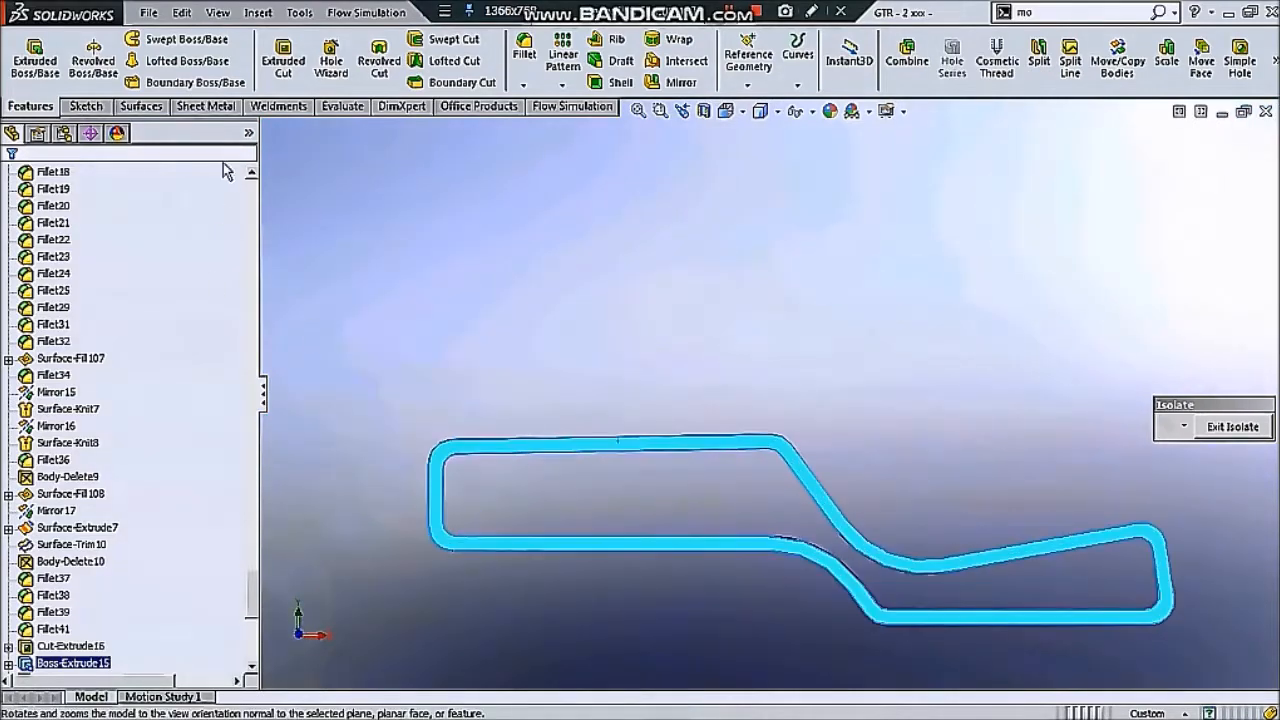
pyautogui.click(86, 106)
pyautogui.click(26, 54)
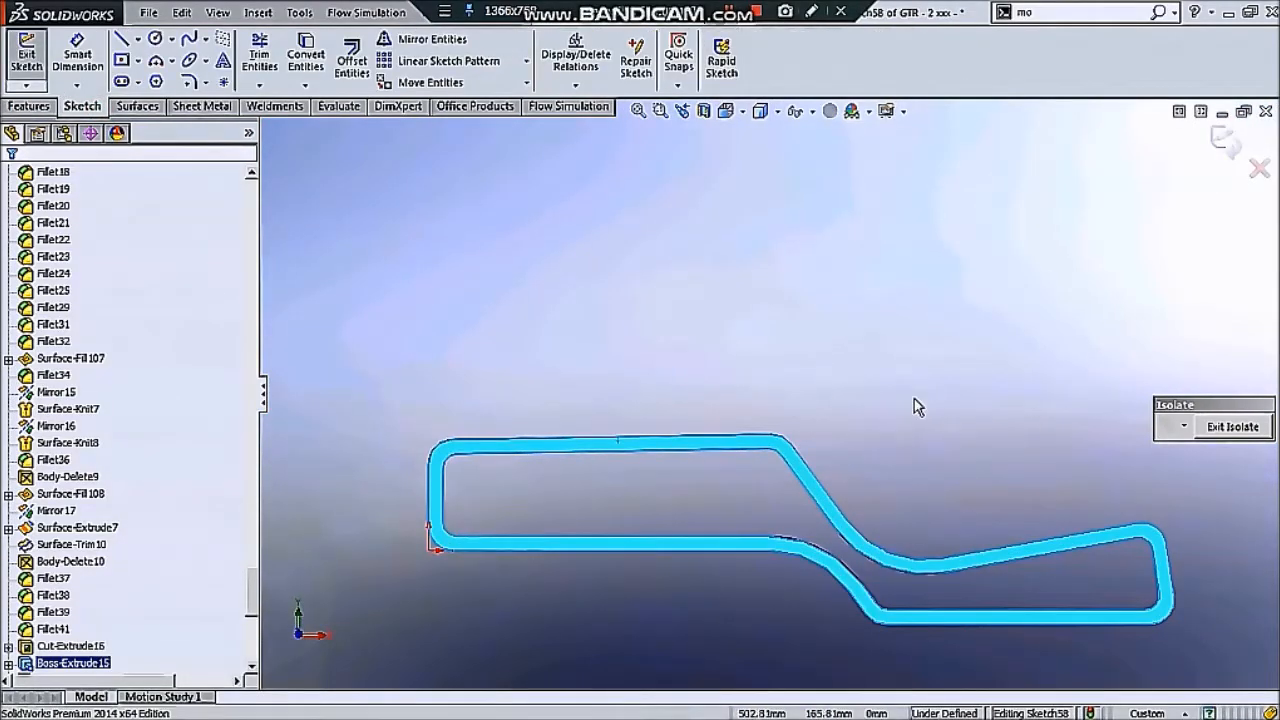
# Sketch a narrow slanted strip about 97 mm long across the bumper opening near its inboard end
pyautogui.click(122, 38)
pyautogui.click(398, 531)
pyautogui.click(457, 430)
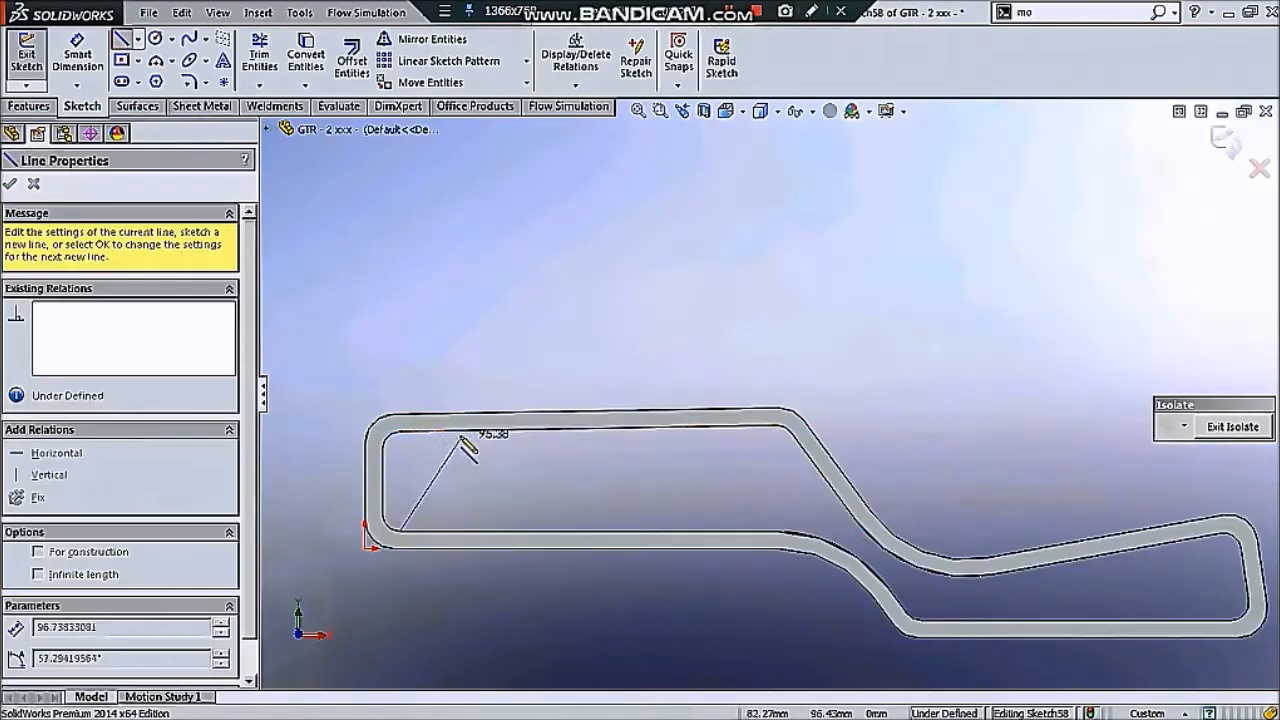
pyautogui.scroll(-2, 440, 470)
pyautogui.click(449, 547)
pyautogui.click(422, 547)
pyautogui.press('Escape')
# Dimension the slanted strip's width to 2 mm
pyautogui.click(78, 54)
pyautogui.click(466, 472)
pyautogui.click(488, 488)
pyautogui.click(498, 474)
pyautogui.write('2')
pyautogui.press('Return')
pyautogui.press('Escape')
pyautogui.scroll(1, 549, 277)
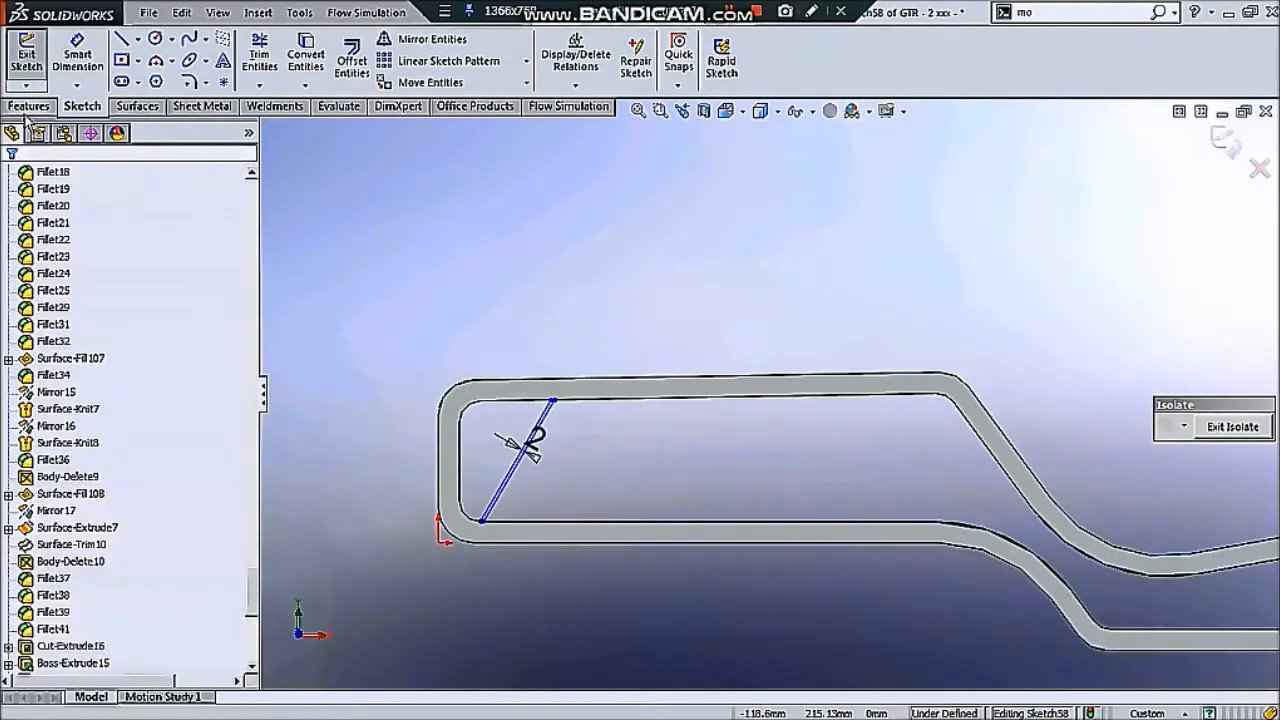
# Extrude the strip 160 mm as a separate slat body in the reversed direction with Merge result off
pyautogui.click(30, 106)
pyautogui.click(35, 58)
pyautogui.moveTo(522, 355); pyautogui.dragTo(625, 352, button='middle')
pyautogui.click(16, 293)
pyautogui.click(70, 394)
pyautogui.moveTo(380, 415); pyautogui.dragTo(800, 460, button='middle')
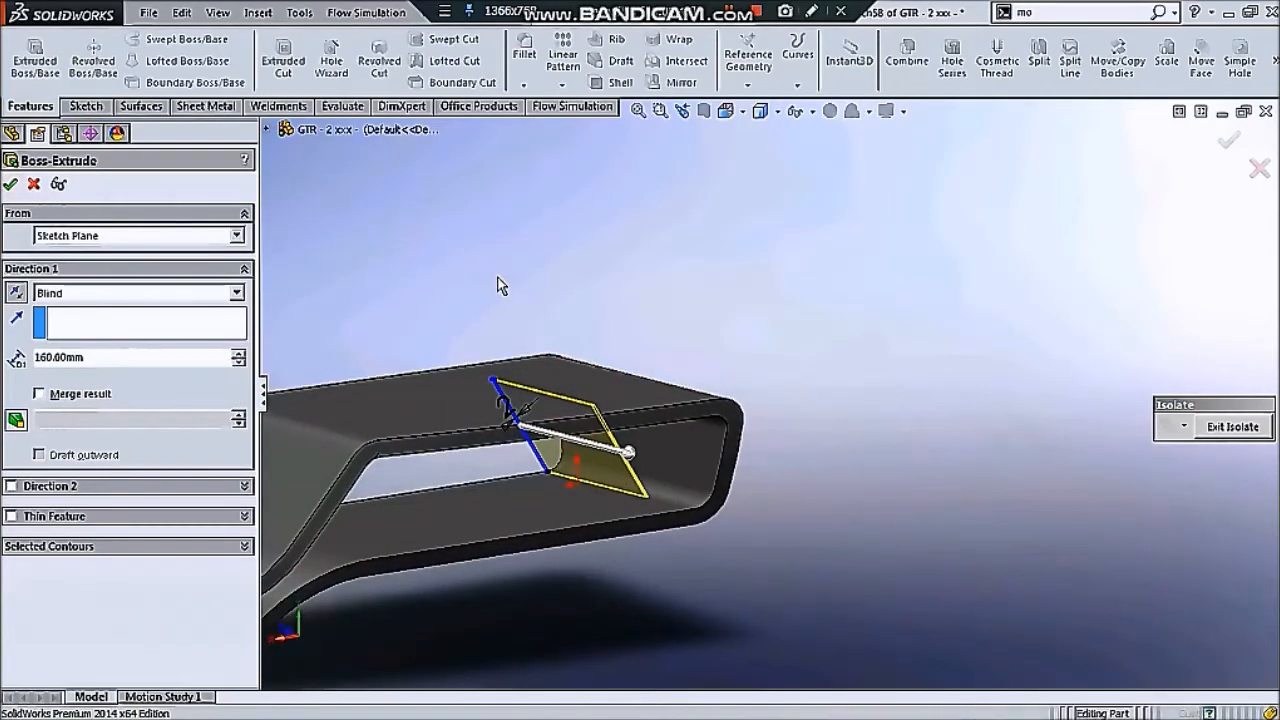
pyautogui.press('Return')
# Set up a linear pattern of the slat body along the lower edge of the bumper opening
pyautogui.scroll(3, 606, 364)
pyautogui.click(608, 366)
pyautogui.moveTo(609, 364); pyautogui.dragTo(625, 335, button='middle')
pyautogui.scroll(-4, 622, 420)
pyautogui.click(563, 55)
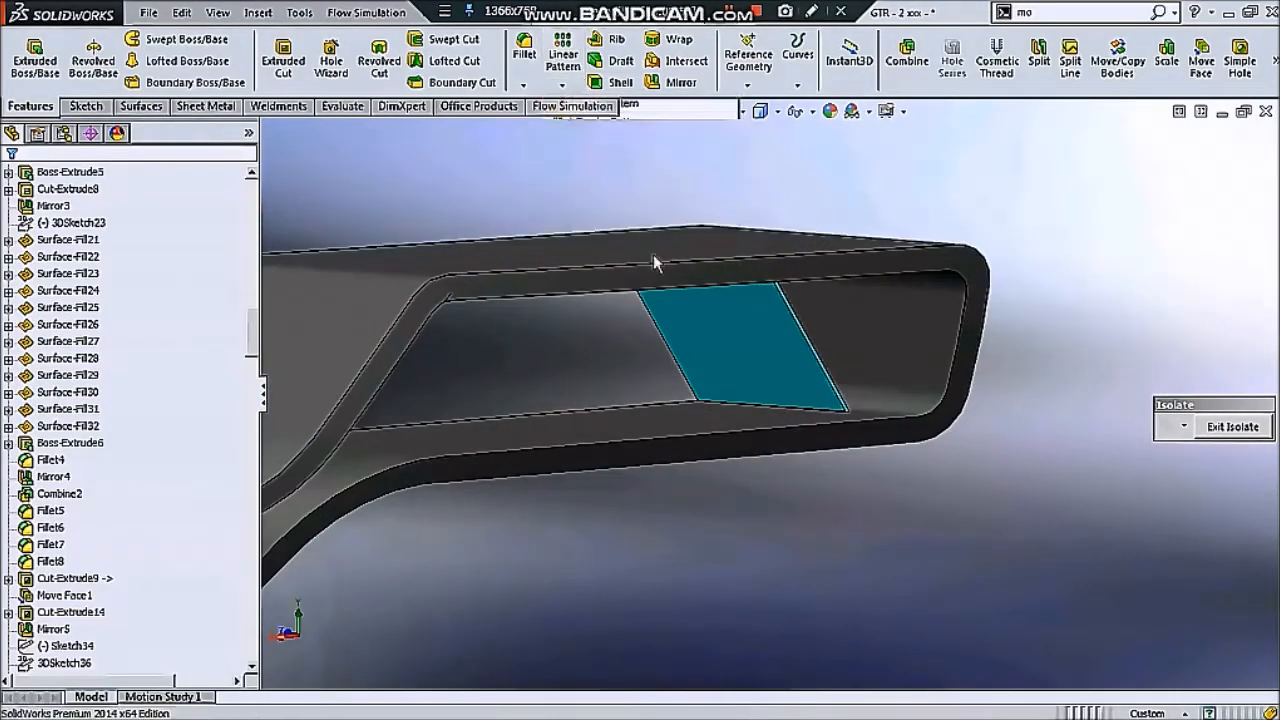
pyautogui.click(635, 405)
pyautogui.scroll(4, 635, 405)
pyautogui.click(62, 627)
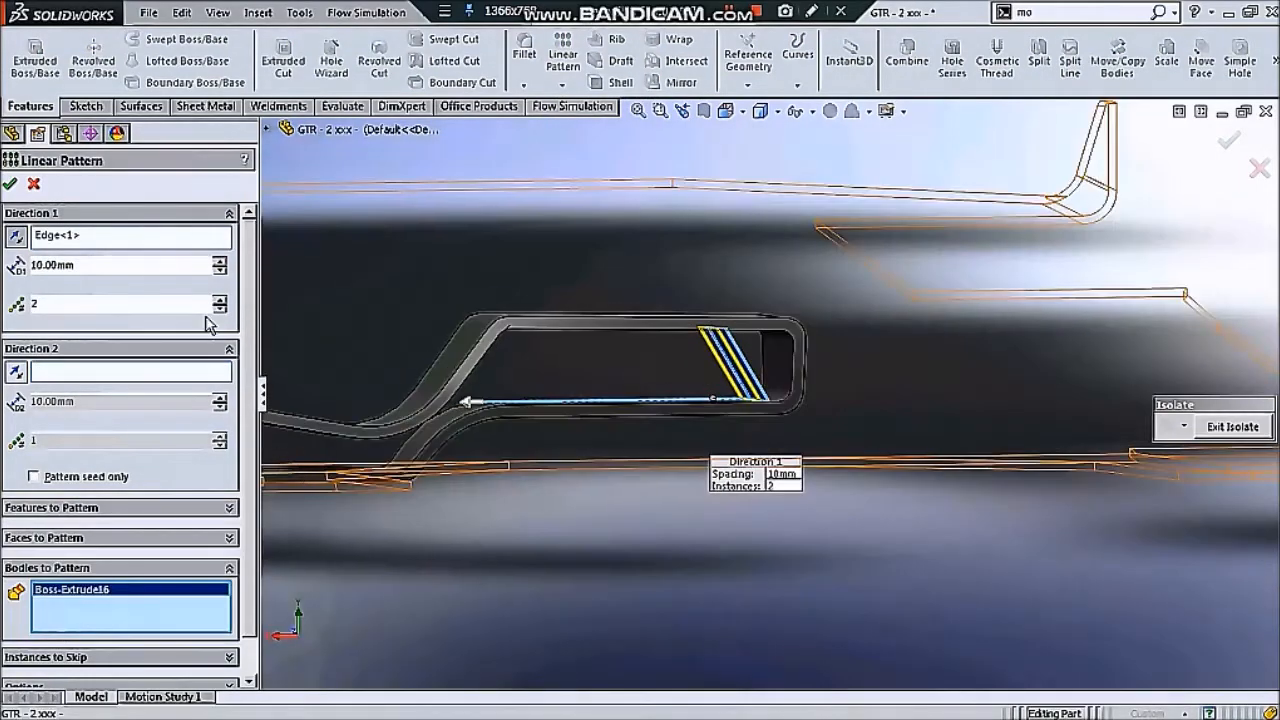
# Set the slat pattern to seven instances at 50 mm spacing and complete it
pyautogui.click(220, 300)
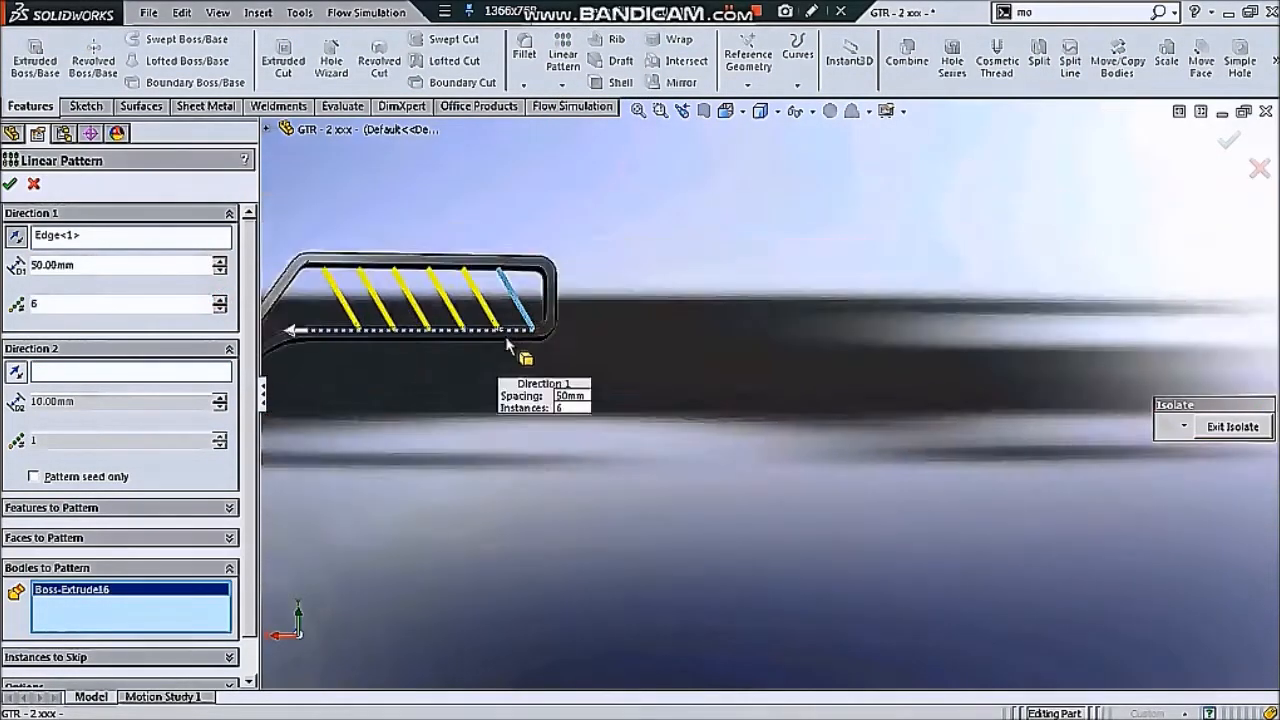
pyautogui.click(220, 299)
pyautogui.scroll(5, 505, 431)
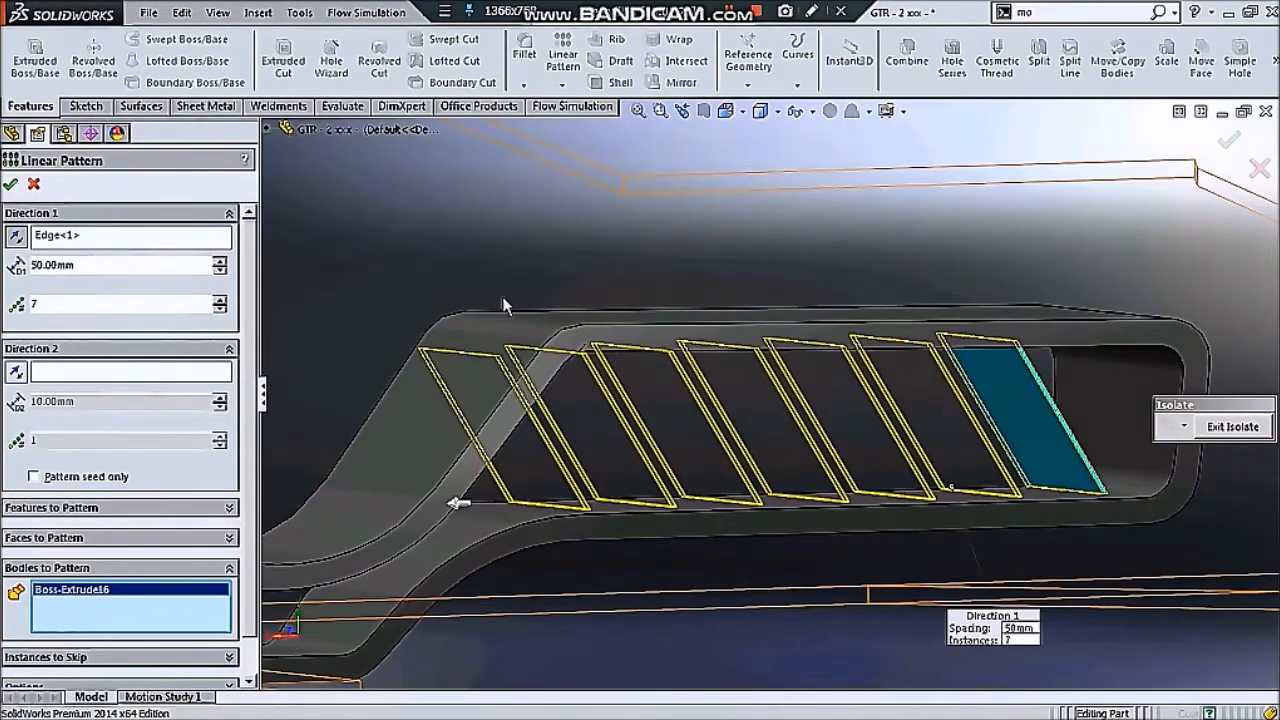
pyautogui.rightClick(503, 306)
pyautogui.scroll(5, 505, 306)
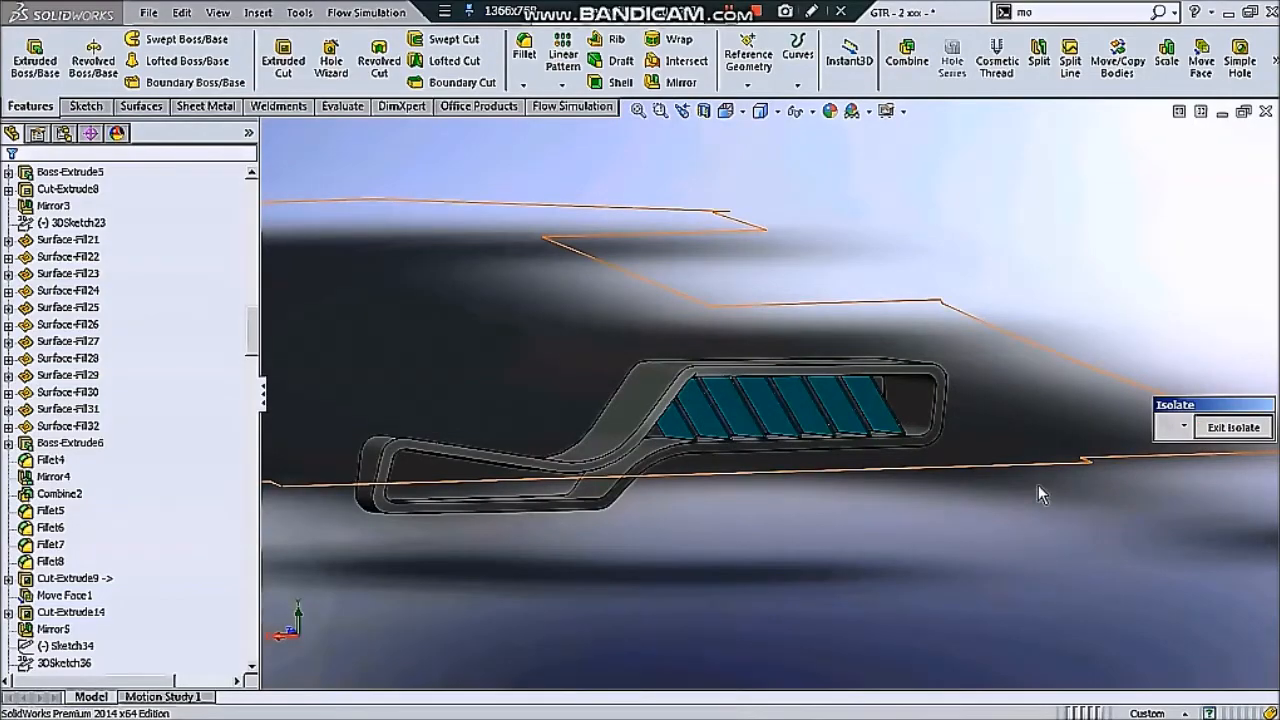
# Exit the isolated view to show the whole car around the patterned bumper slats
pyautogui.scroll(14, 842, 488)
pyautogui.moveTo(838, 480); pyautogui.dragTo(711, 464, button='middle')
pyautogui.scroll(-4, 644, 405)
pyautogui.scroll(4, 711, 466)
pyautogui.scroll(-3, 617, 356)
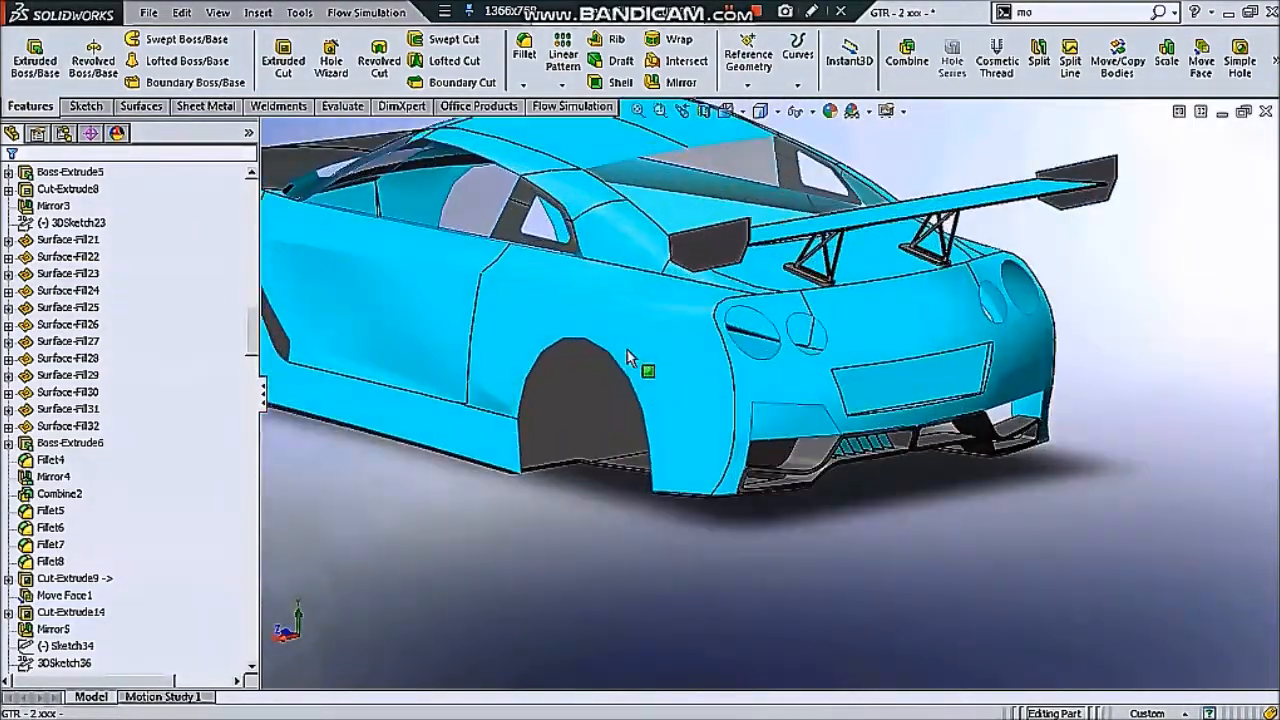
pyautogui.moveTo(617, 356); pyautogui.dragTo(814, 437, button='middle')
pyautogui.scroll(-8, 920, 374)
pyautogui.click(918, 432)
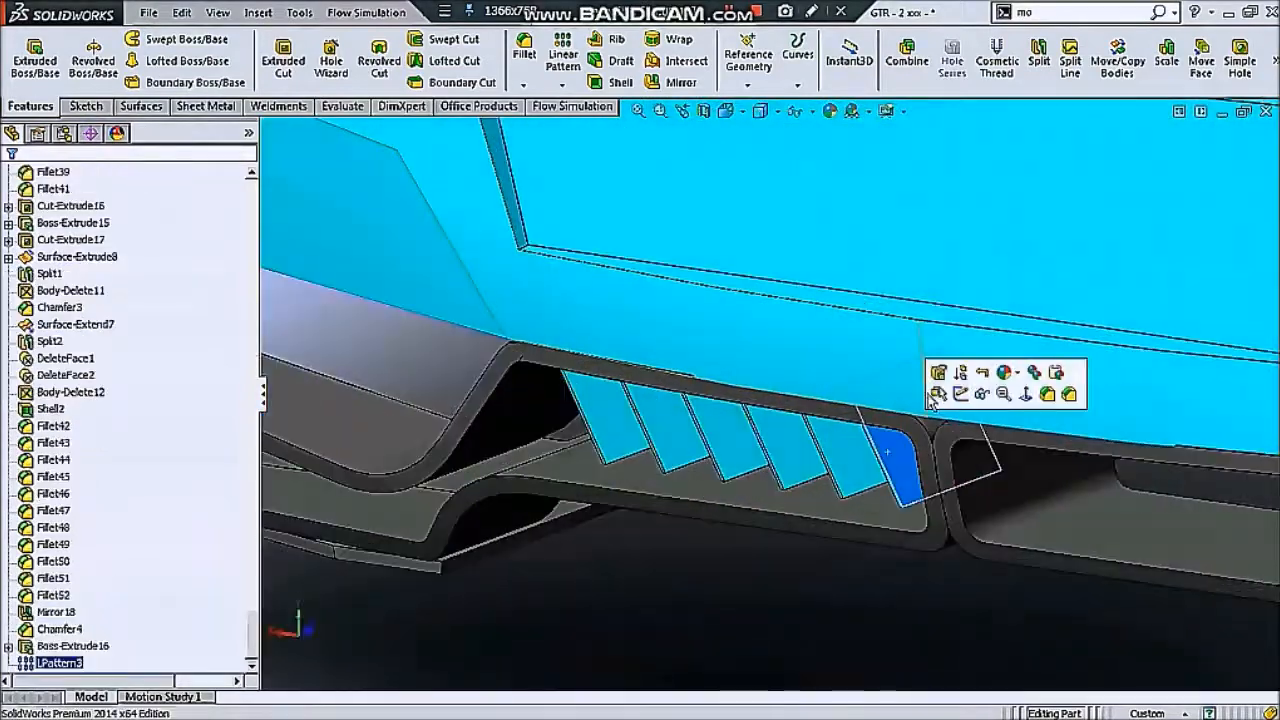
pyautogui.click(938, 373)
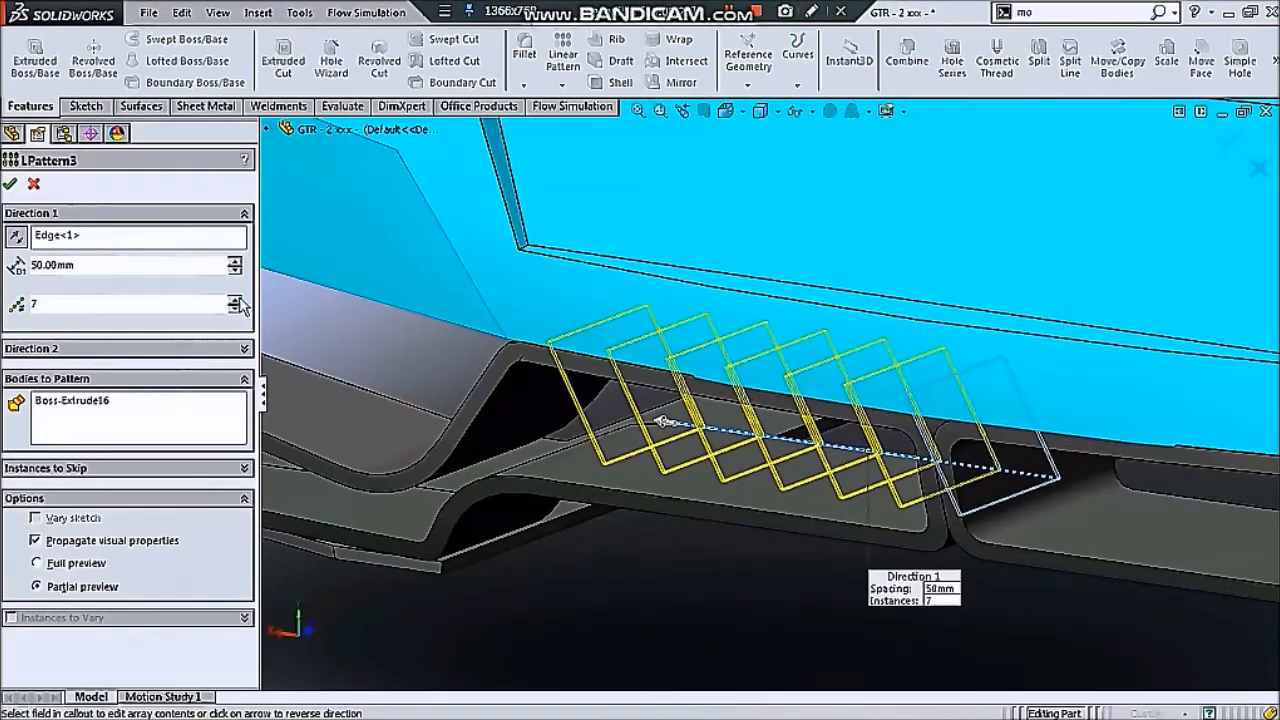
pyautogui.scroll(-1, 790, 452)
# Set the extrusion depth of the original bumper slat to 200 mm
pyautogui.click(909, 463)
pyautogui.click(77, 646)
pyautogui.click(86, 586)
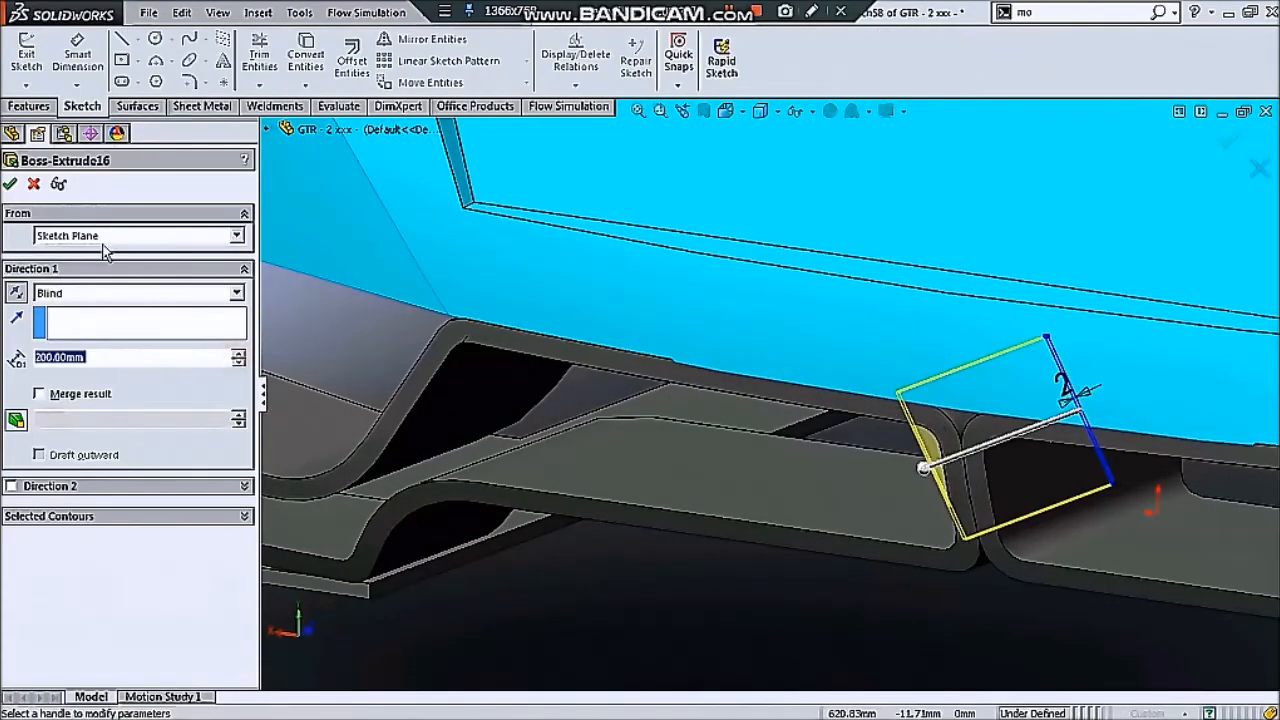
pyautogui.press('Escape')
pyautogui.scroll(6, 710, 600)
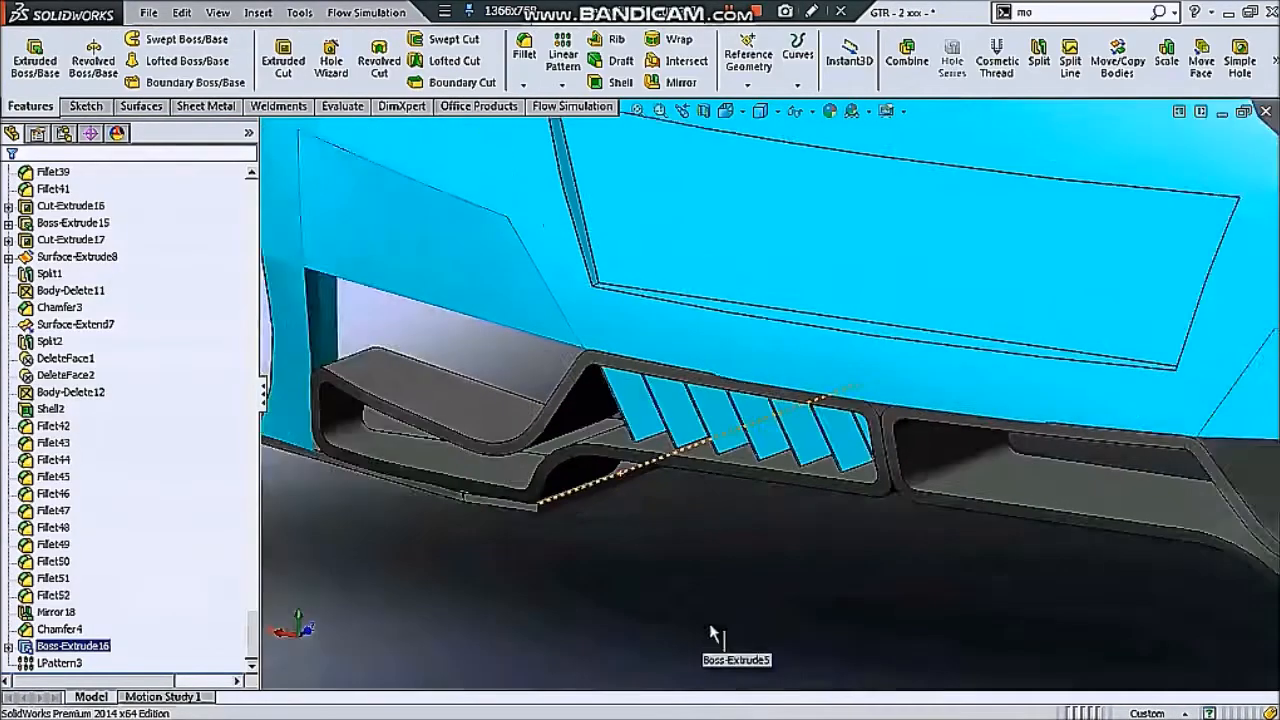
# Mirror all the bumper slat bodies about the Right plane with Merge solids off
pyautogui.moveTo(700, 484); pyautogui.dragTo(468, 432, button='middle')
pyautogui.scroll(15, 60, 330)
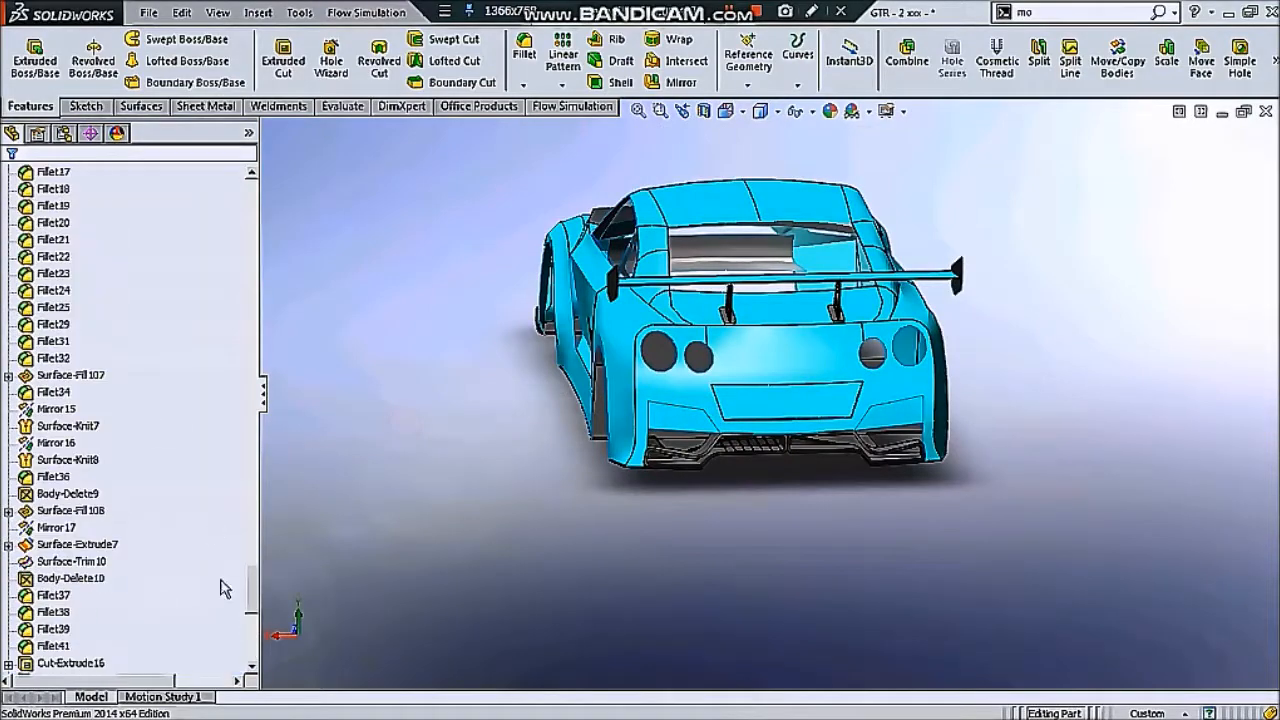
pyautogui.click(680, 83)
pyautogui.scroll(-7, 838, 427)
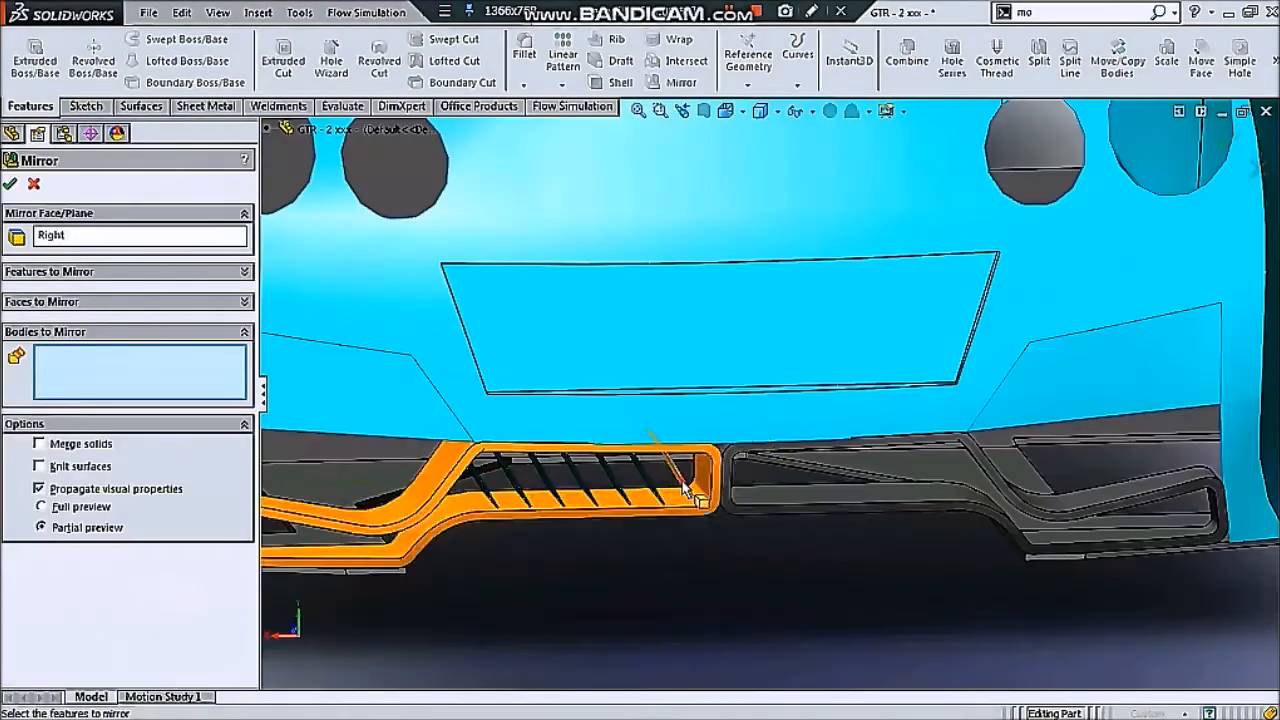
pyautogui.click(687, 489)
pyautogui.click(654, 489)
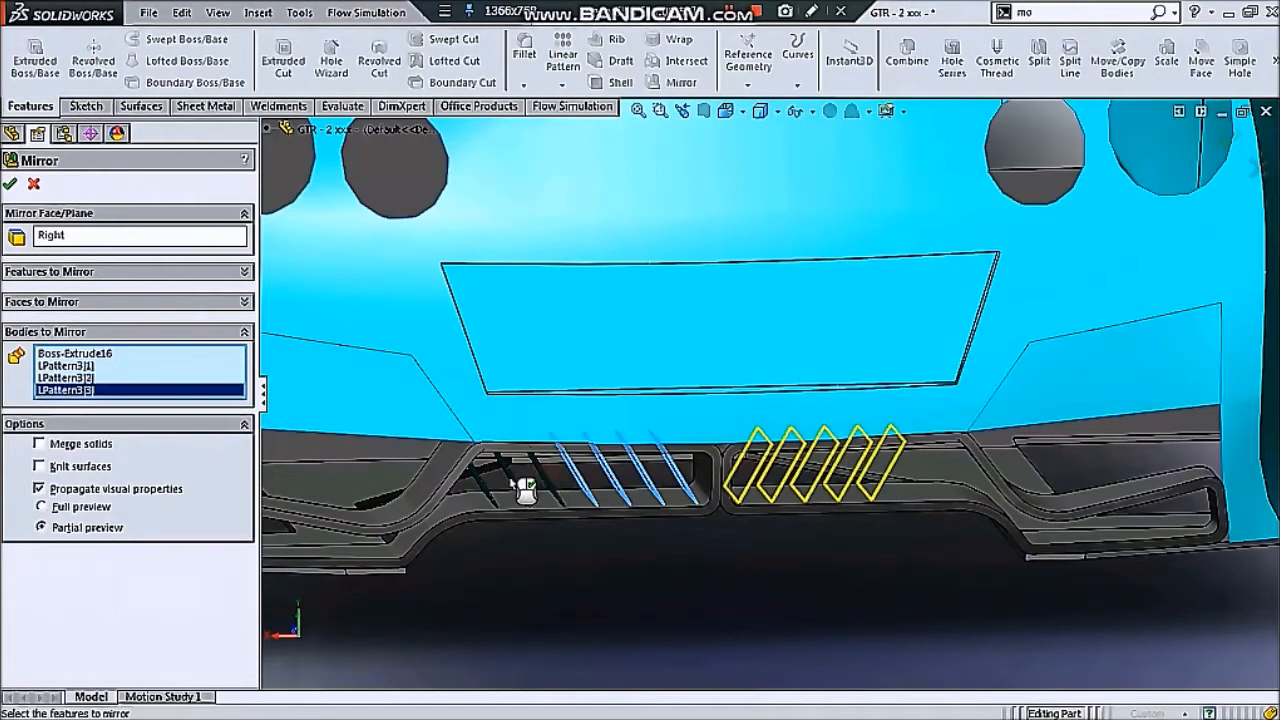
pyautogui.click(481, 484)
pyautogui.scroll(2, 478, 482)
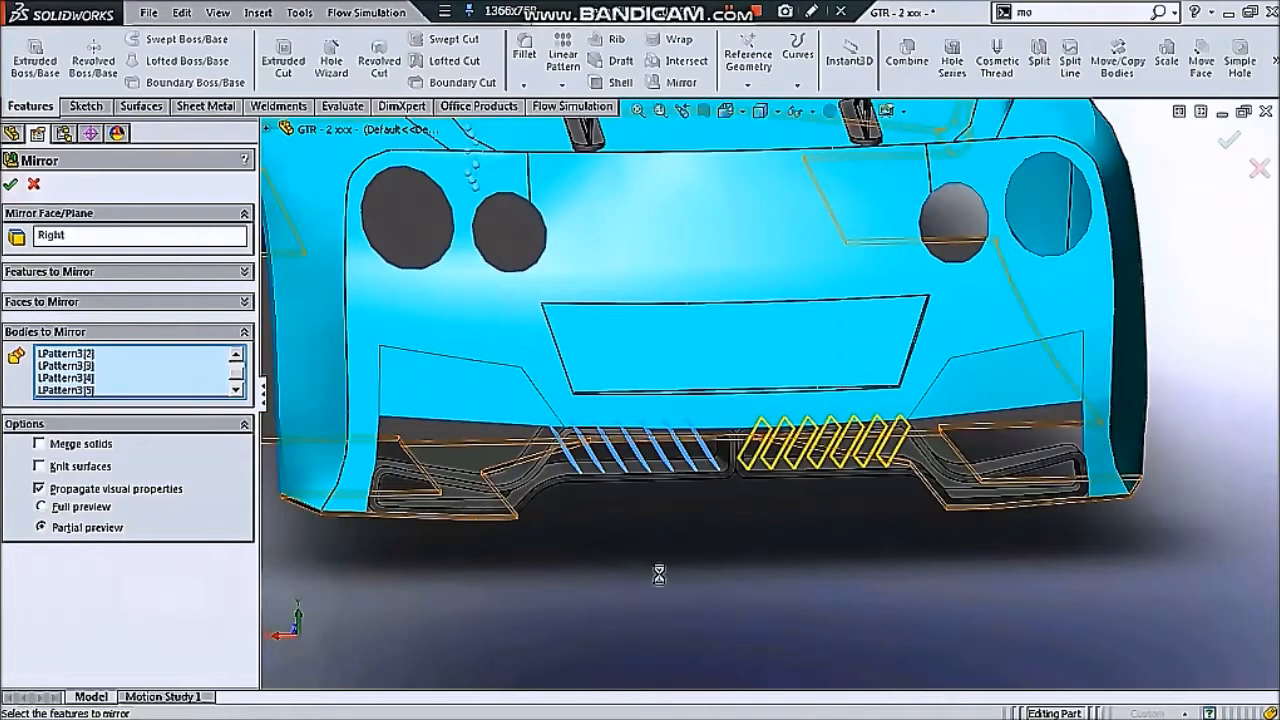
pyautogui.scroll(10, 675, 530)
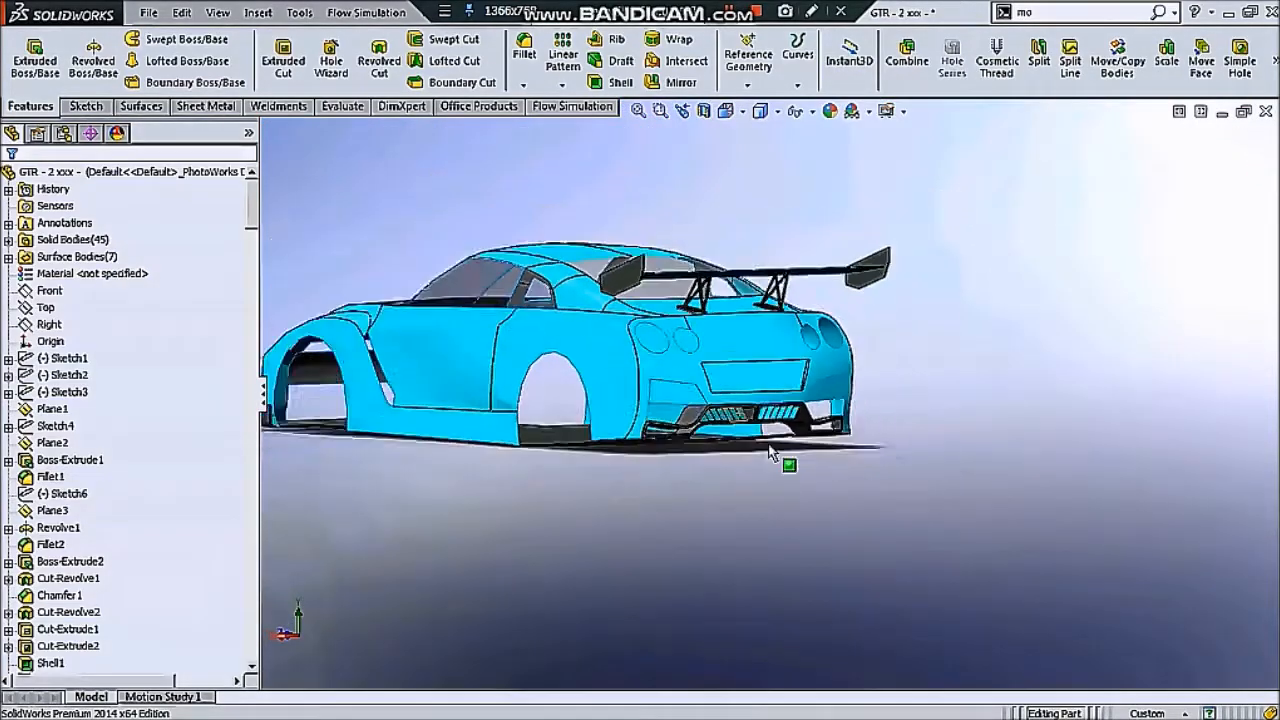
# Start a sketch facing the car's rear and draw a slightly sloping line across the left outer bumper recess
pyautogui.moveTo(760, 472); pyautogui.dragTo(405, 376, button='middle')
pyautogui.scroll(-3, 405, 375)
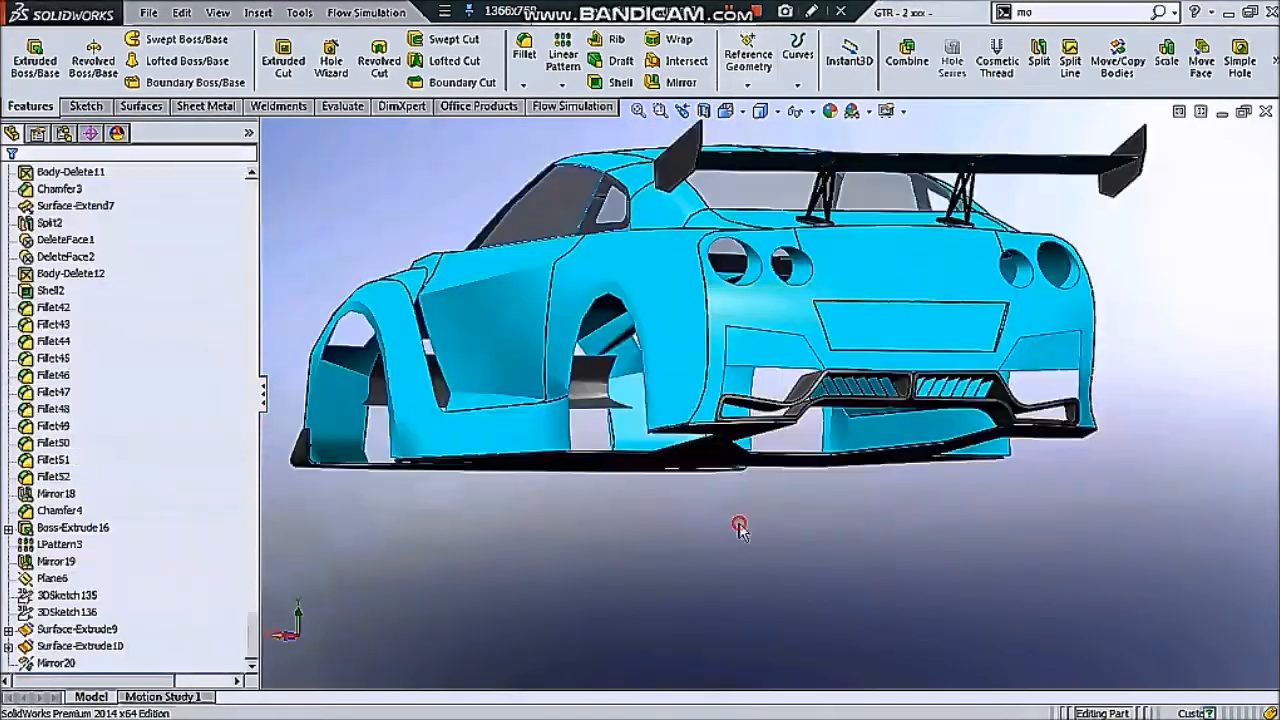
pyautogui.click(125, 553)
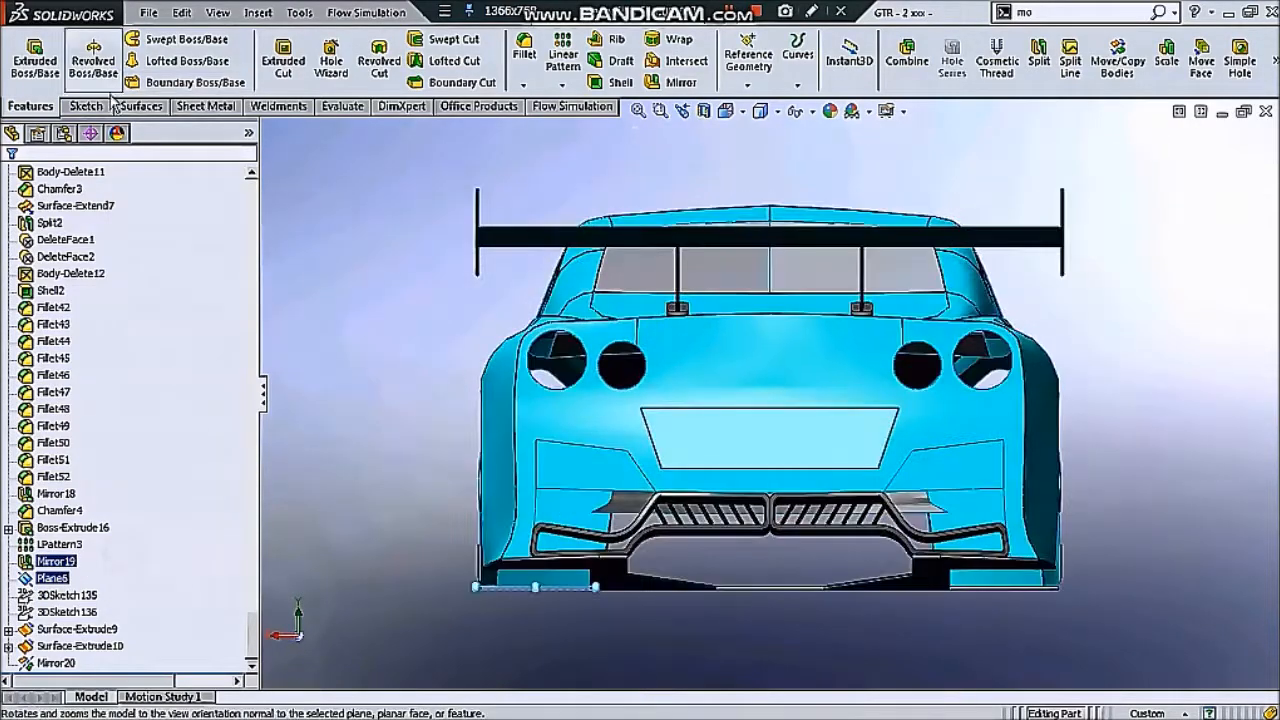
pyautogui.click(86, 106)
pyautogui.click(155, 39)
pyautogui.scroll(-6, 655, 463)
pyautogui.click(123, 42)
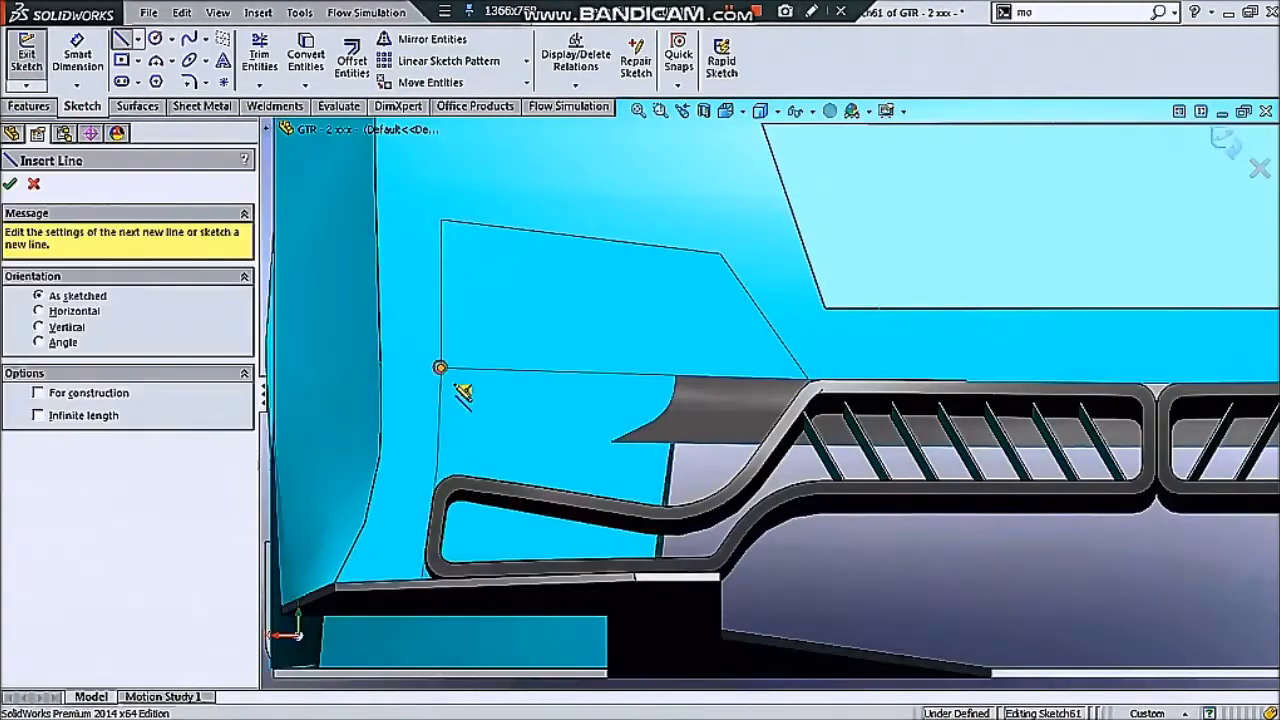
pyautogui.click(441, 369)
pyautogui.click(123, 40)
pyautogui.click(440, 424)
pyautogui.click(762, 445)
# Draw a circle of about 46 mm radius centred on the inboard part of the sloping line
pyautogui.click(155, 39)
pyautogui.click(665, 442)
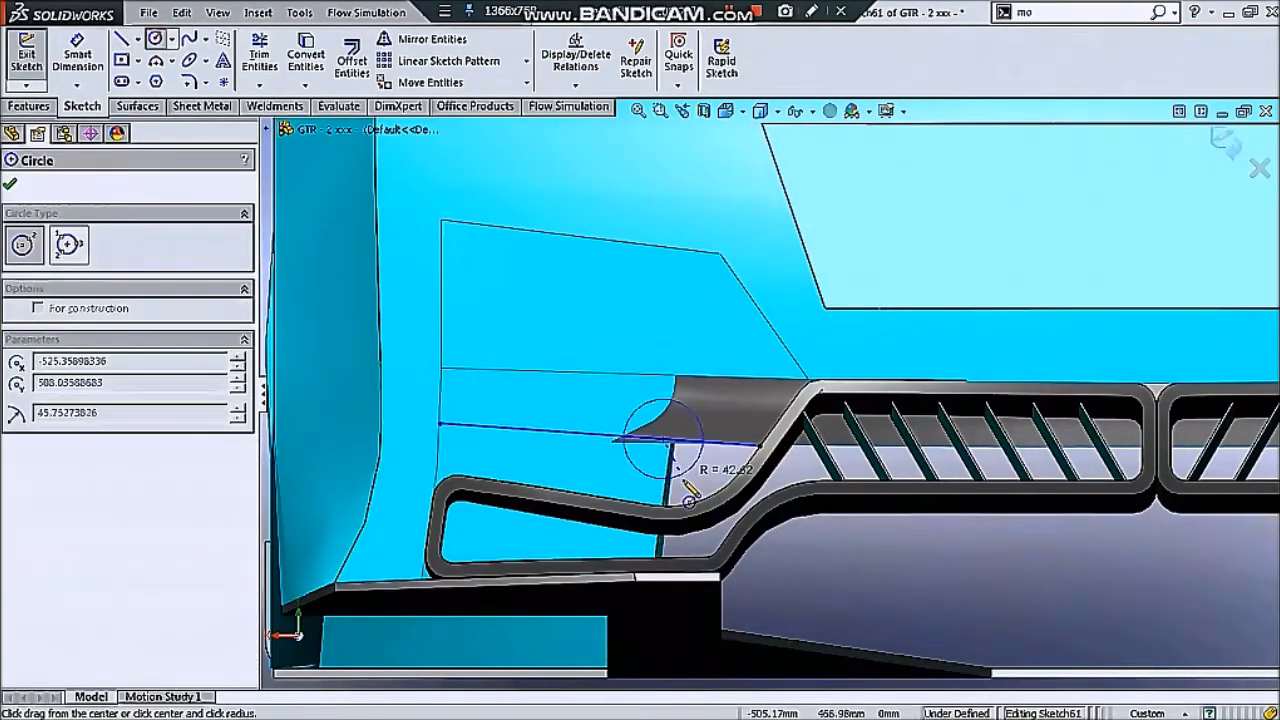
pyautogui.click(687, 487)
pyautogui.press('Escape')
pyautogui.scroll(1, 674, 443)
pyautogui.scroll(-2, 664, 434)
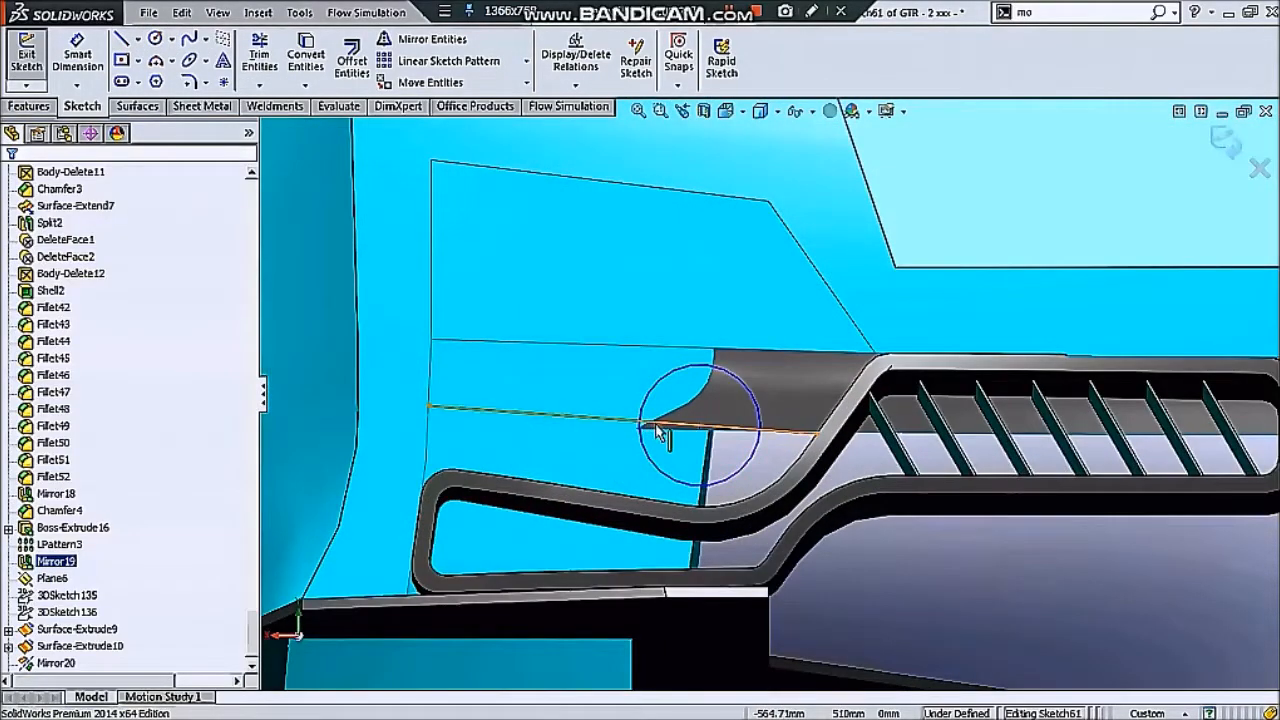
# Draw a second circle centred on the outboard part of the sloping line and make both circles equal in size
pyautogui.scroll(4, 740, 400)
pyautogui.moveTo(749, 397)
pyautogui.mouseDown(button='middle')
pyautogui.moveTo(845, 510)
pyautogui.moveTo(963, 434)
pyautogui.mouseUp(button='middle')
pyautogui.scroll(-2, 963, 434)
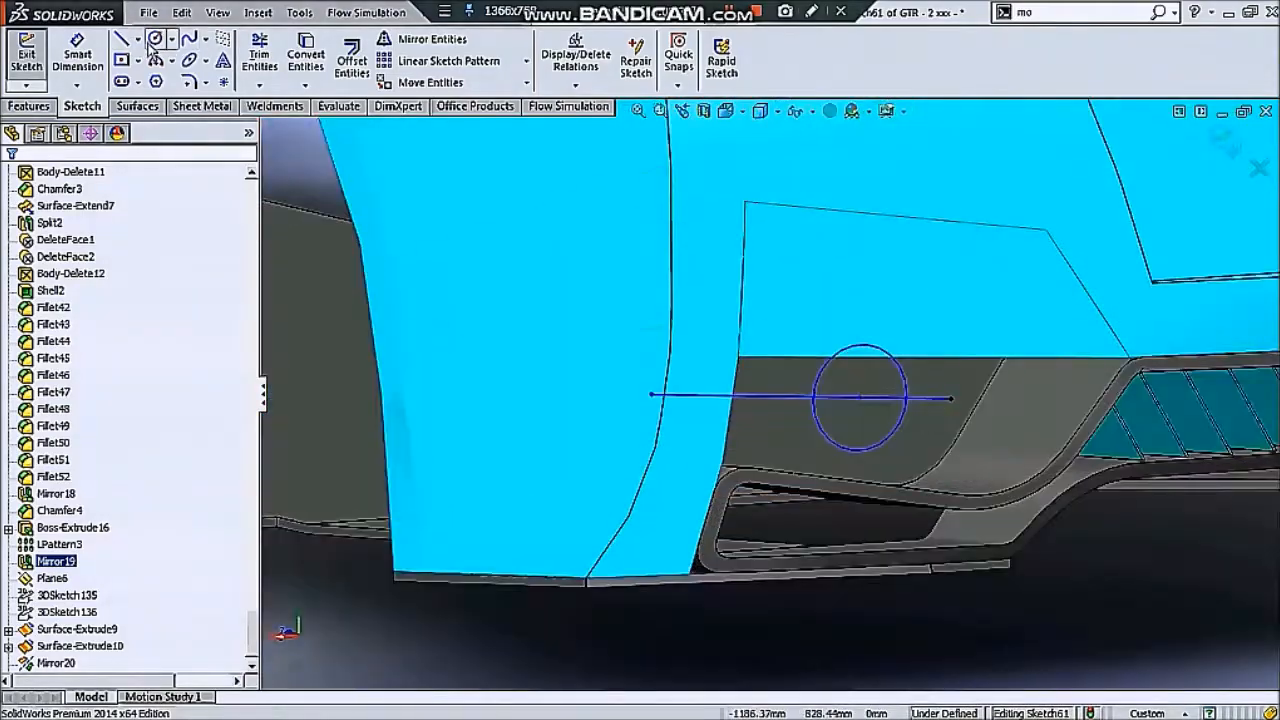
pyautogui.click(155, 39)
pyautogui.click(717, 395)
pyautogui.click(754, 432)
pyautogui.press('Escape')
pyautogui.click(755, 432)
pyautogui.keyDown('ctrl'); pyautogui.click(858, 450); pyautogui.keyUp('ctrl')
pyautogui.click(957, 402)
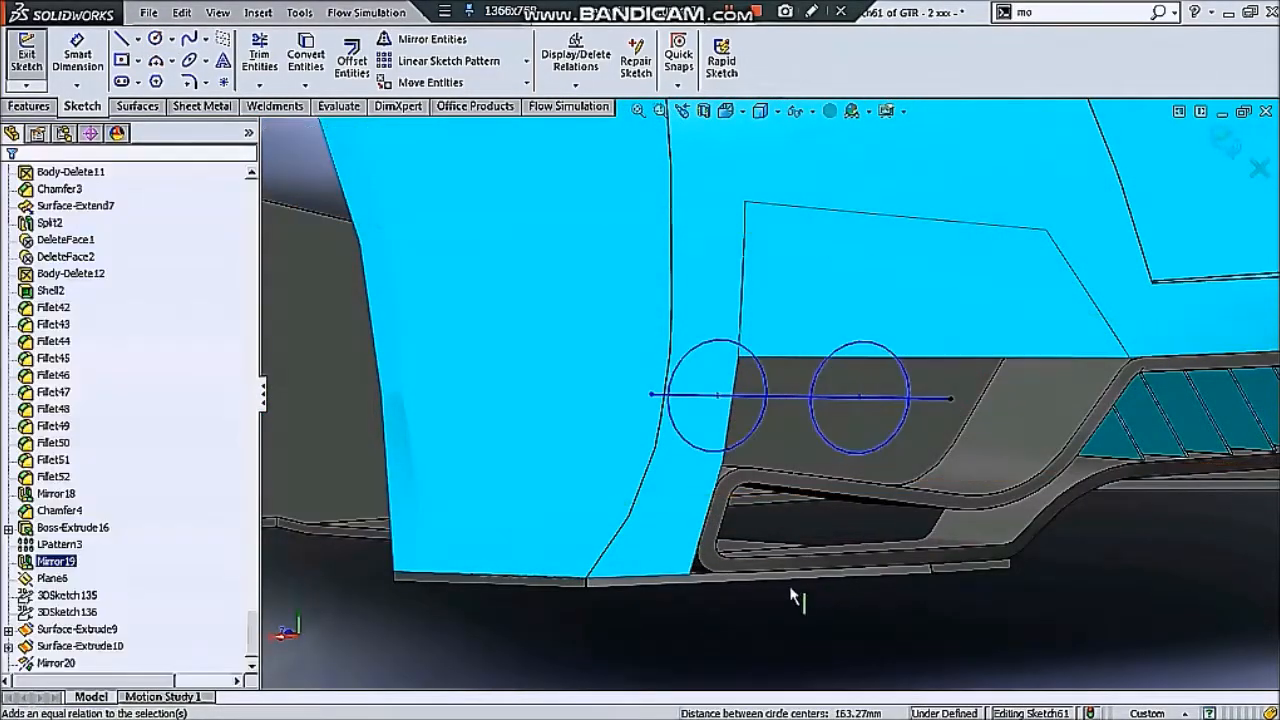
# Reposition the outboard circle by moving its centre along the sloping line in the bumper recess
pyautogui.hotkey('ctrl', '8')
pyautogui.scroll(-5, 594, 433)
pyautogui.click(615, 425)
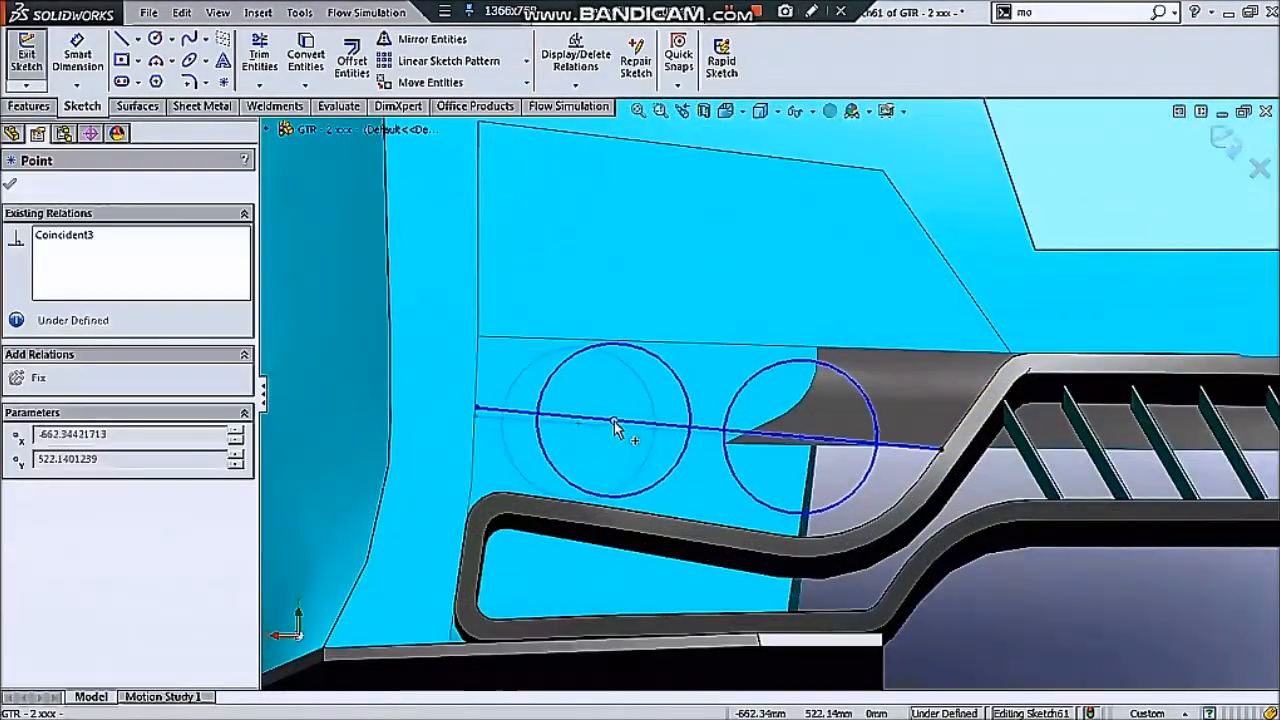
pyautogui.moveTo(607, 425); pyautogui.dragTo(607, 425)
pyautogui.press('Escape')
pyautogui.scroll(3, 806, 405)
pyautogui.scroll(-3, 815, 406)
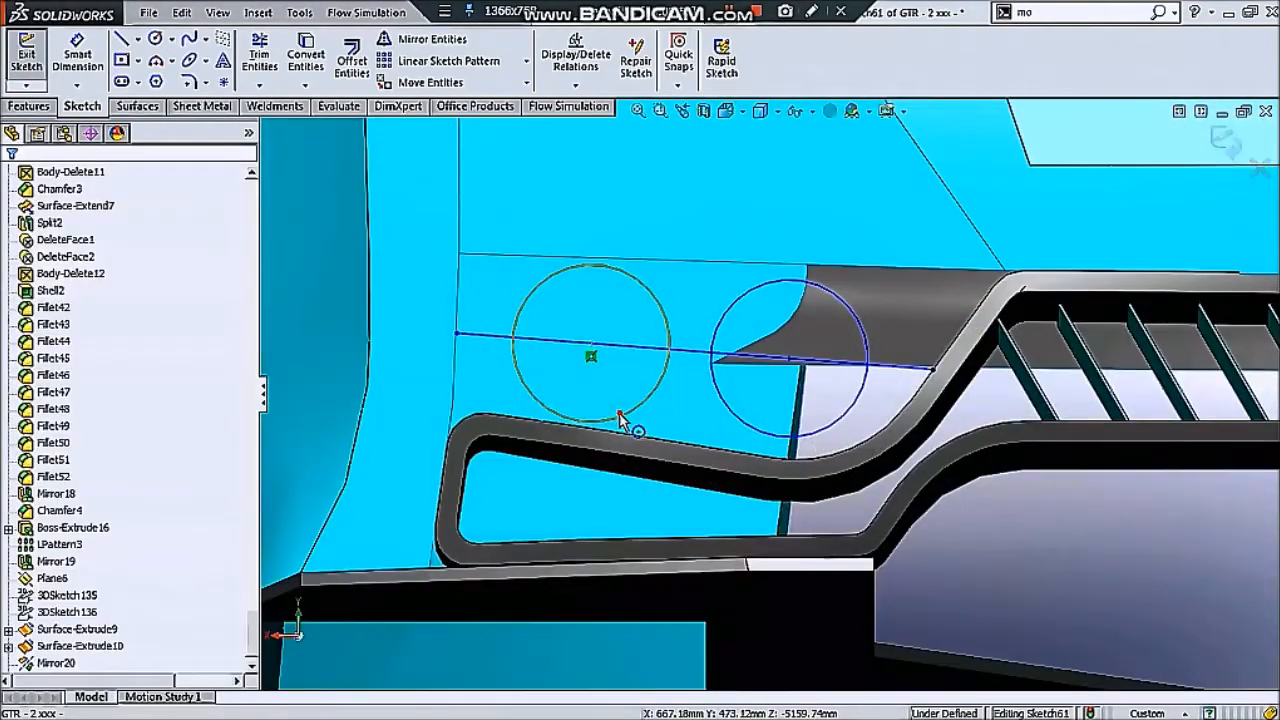
# Resize the outboard circle to about 105 mm and the inboard circle to about 129 mm in diameter
pyautogui.click(638, 407)
pyautogui.press('Escape')
pyautogui.moveTo(730, 414); pyautogui.dragTo(720, 416)
pyautogui.scroll(4, 721, 418)
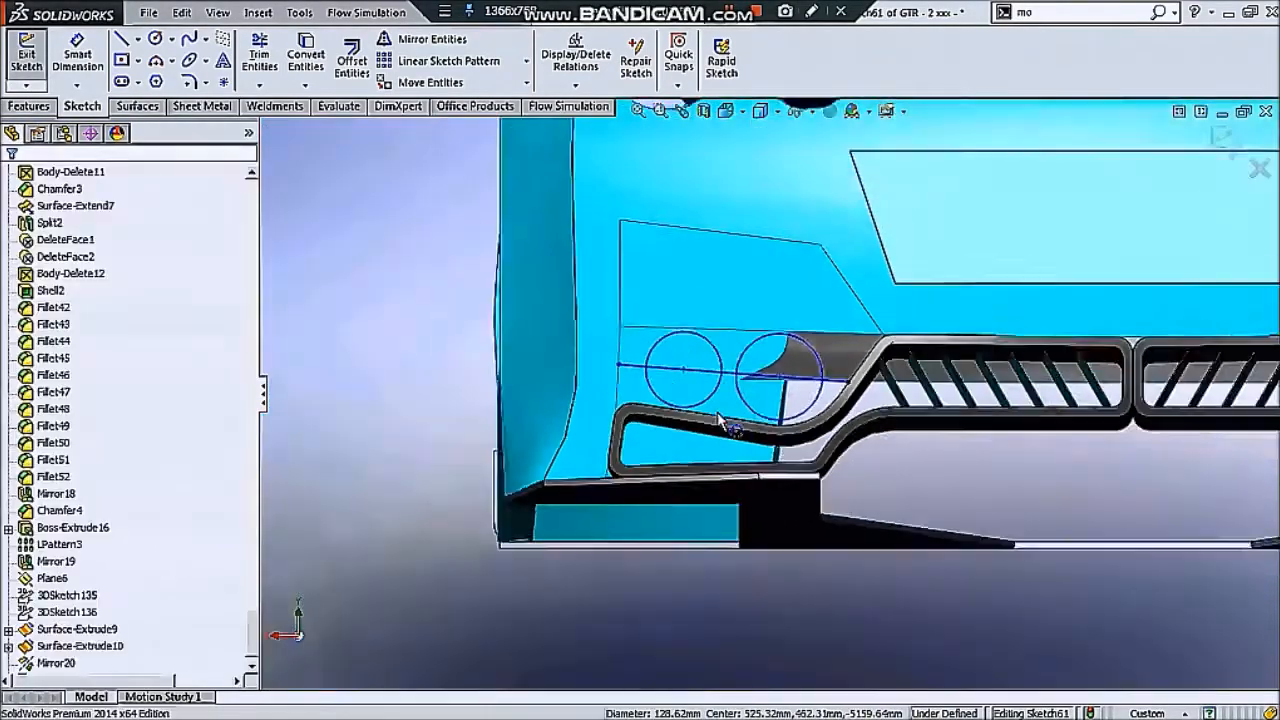
pyautogui.scroll(-5, 716, 392)
pyautogui.moveTo(677, 481); pyautogui.dragTo(672, 478)
# Convert the sloping line through the two circles to construction geometry
pyautogui.scroll(4, 740, 430)
pyautogui.click(772, 406)
pyautogui.click(38, 468)
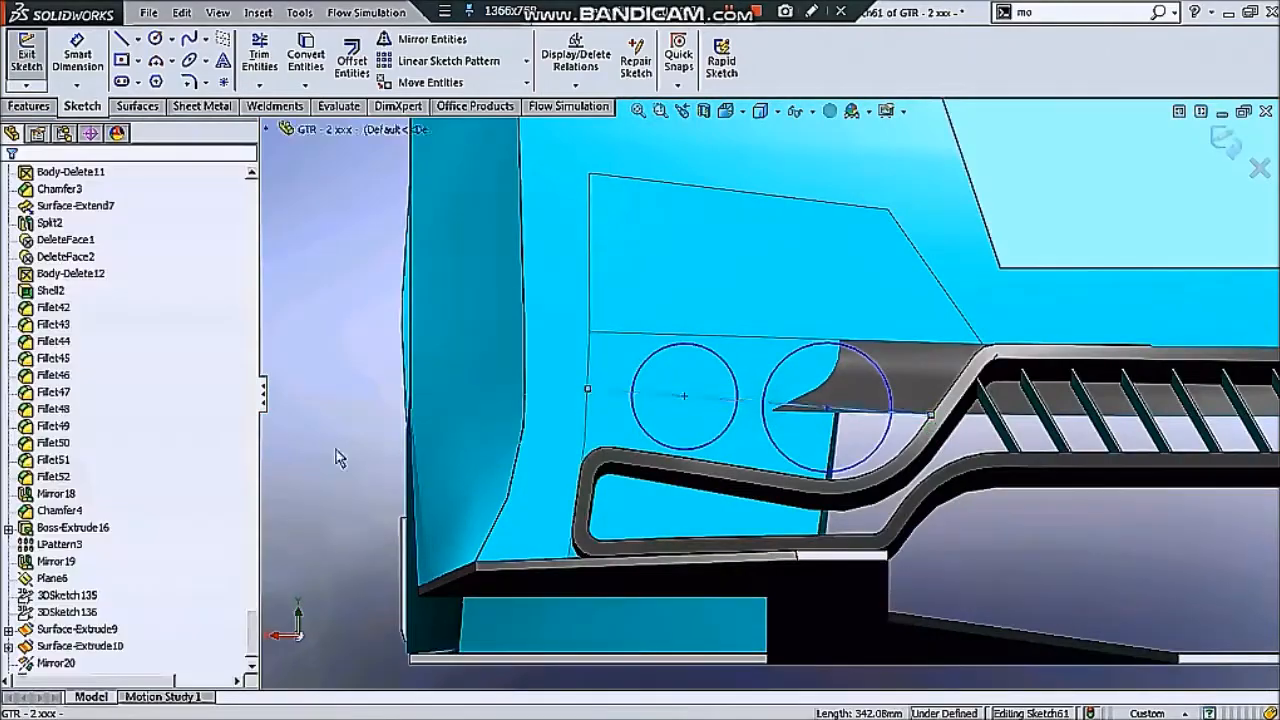
pyautogui.scroll(1, 337, 455)
# Extrude both circles 270 mm Blind toward the rear with Merge result off to form the exhaust pipes
pyautogui.click(29, 106)
pyautogui.click(38, 74)
pyautogui.scroll(2, 685, 413)
pyautogui.scroll(2, 687, 421)
pyautogui.moveTo(687, 421); pyautogui.dragTo(763, 471, button='middle')
pyautogui.scroll(-5, 490, 458)
pyautogui.scroll(-1, 763, 471)
pyautogui.click(116, 399)
pyautogui.click(239, 354)
pyautogui.scroll(2, 630, 420)
pyautogui.moveTo(638, 425); pyautogui.dragTo(680, 428, button='middle')
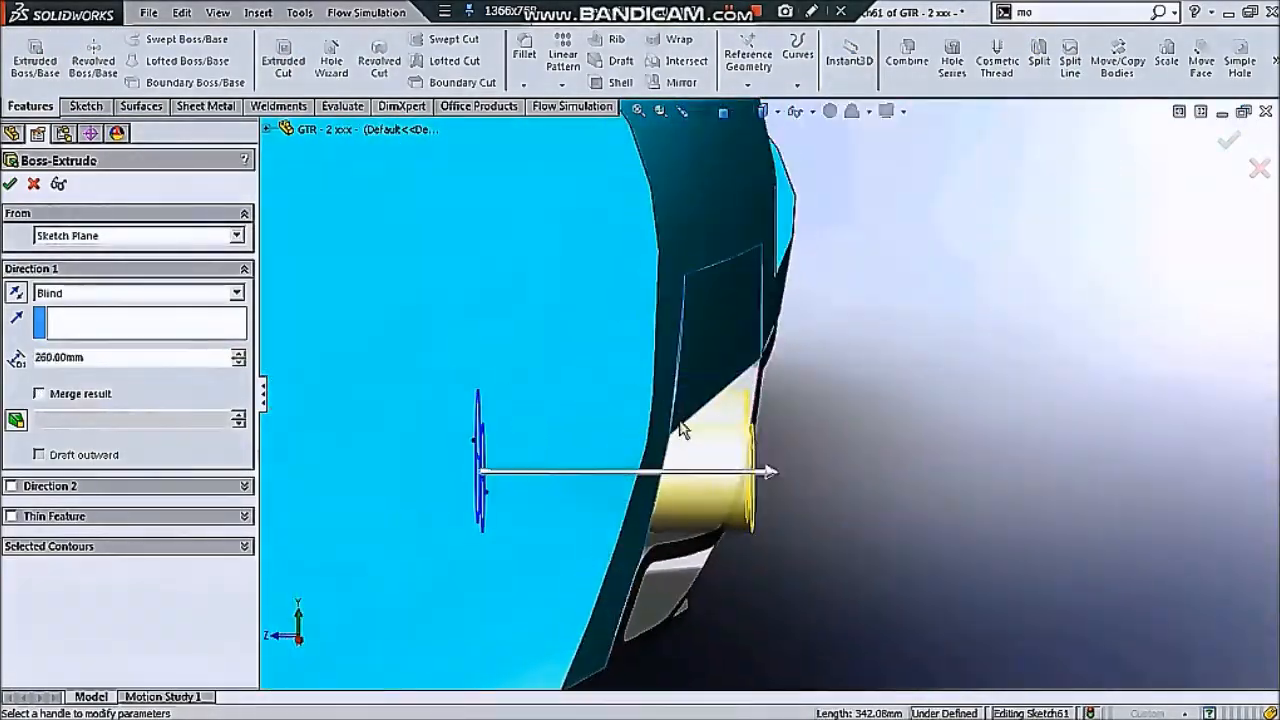
pyautogui.moveTo(790, 447); pyautogui.dragTo(668, 452, button='middle')
pyautogui.click(11, 189)
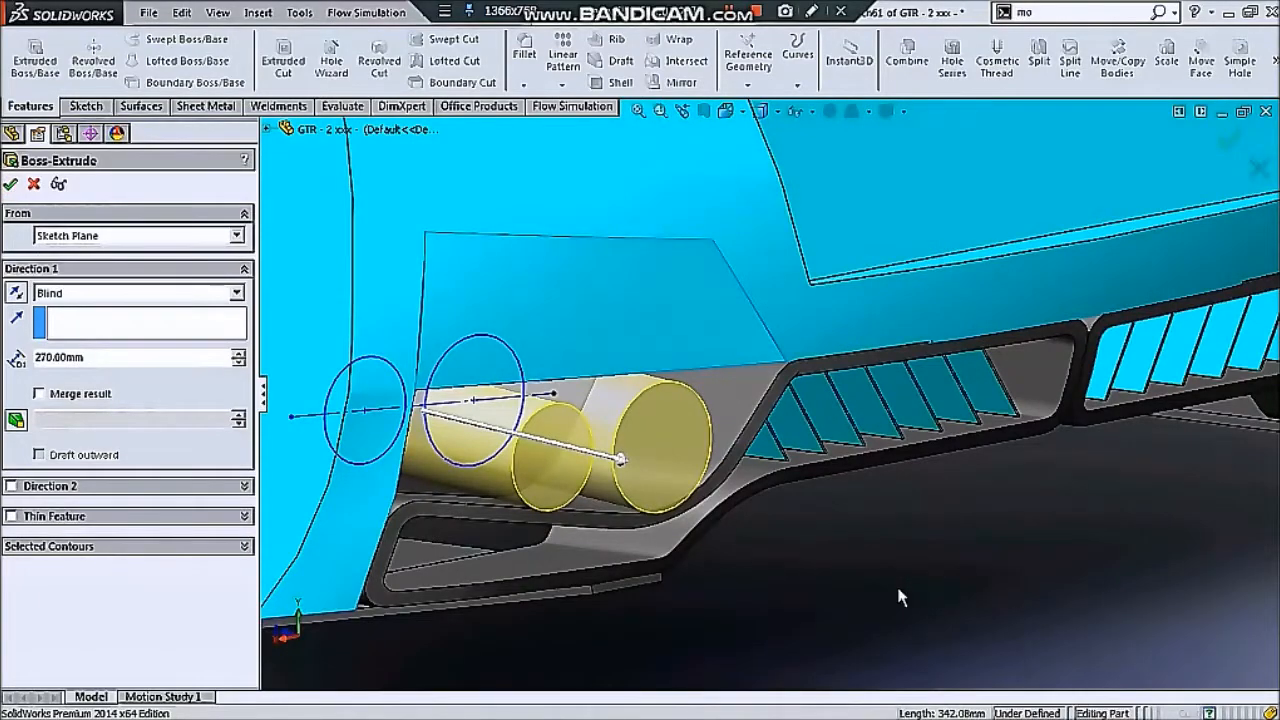
# Shorten the outboard exhaust pipe by offsetting its rear end face 50 mm inward with Move Face
pyautogui.scroll(6, 794, 437)
pyautogui.scroll(-5, 735, 422)
pyautogui.moveTo(794, 437); pyautogui.dragTo(634, 265, button='middle')
pyautogui.click(675, 470)
pyautogui.click(1201, 60)
pyautogui.click(236, 394)
pyautogui.click(236, 394)
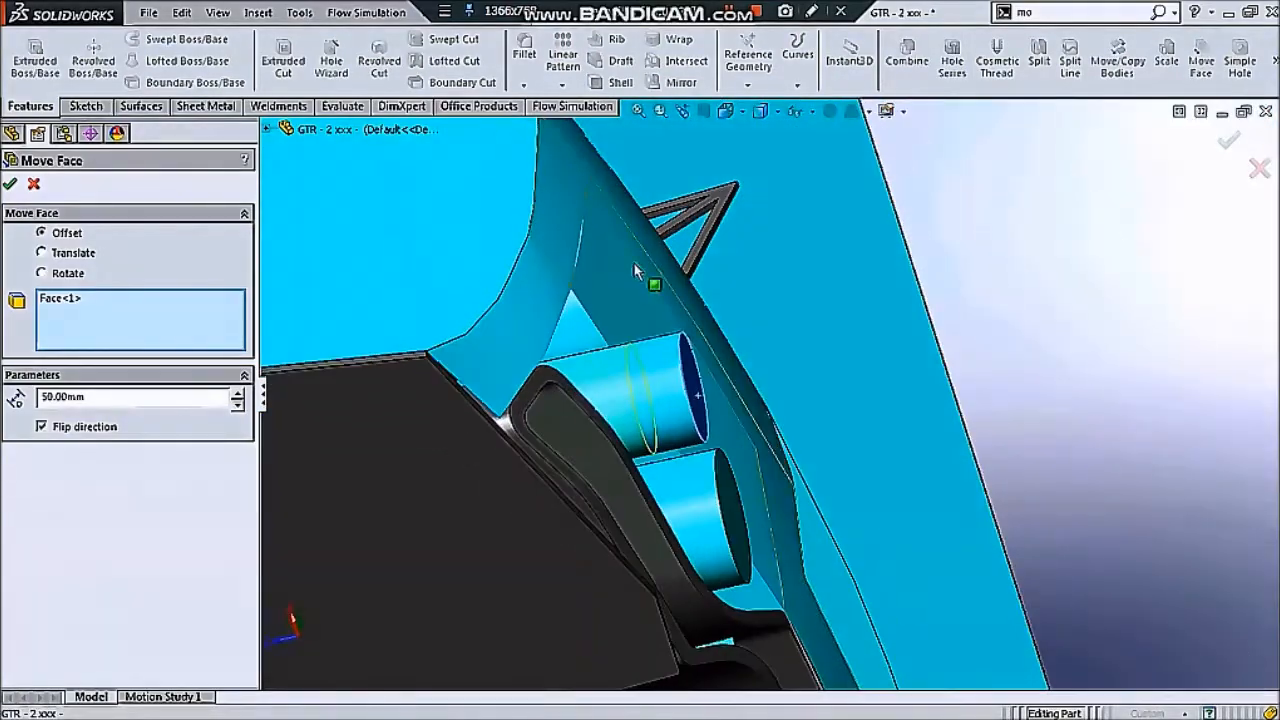
# Start a chamfer on the outboard pipe's front end edge at 20 mm and 15 degrees with the direction flipped
pyautogui.scroll(4, 1040, 377)
pyautogui.moveTo(720, 460); pyautogui.dragTo(829, 463, button='middle')
pyautogui.scroll(-4, 790, 250)
pyautogui.click(689, 368)
pyautogui.moveTo(689, 360); pyautogui.dragTo(688, 372, button='middle')
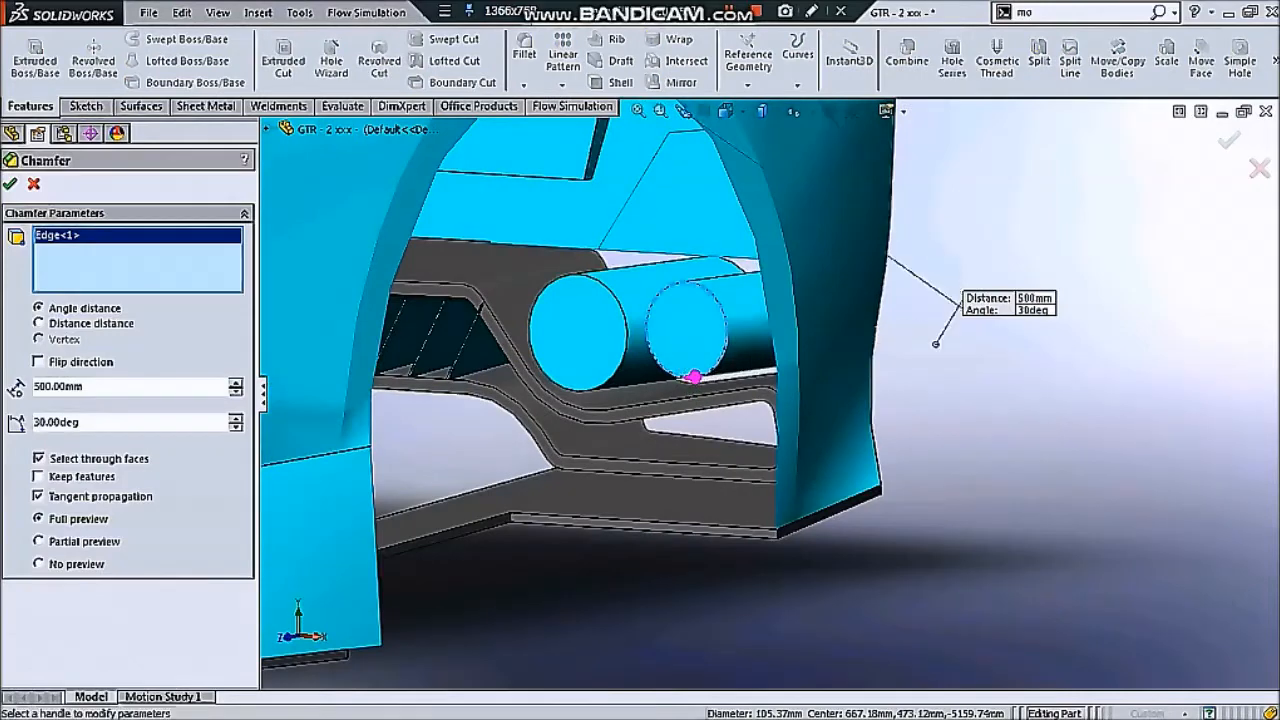
pyautogui.write('1')
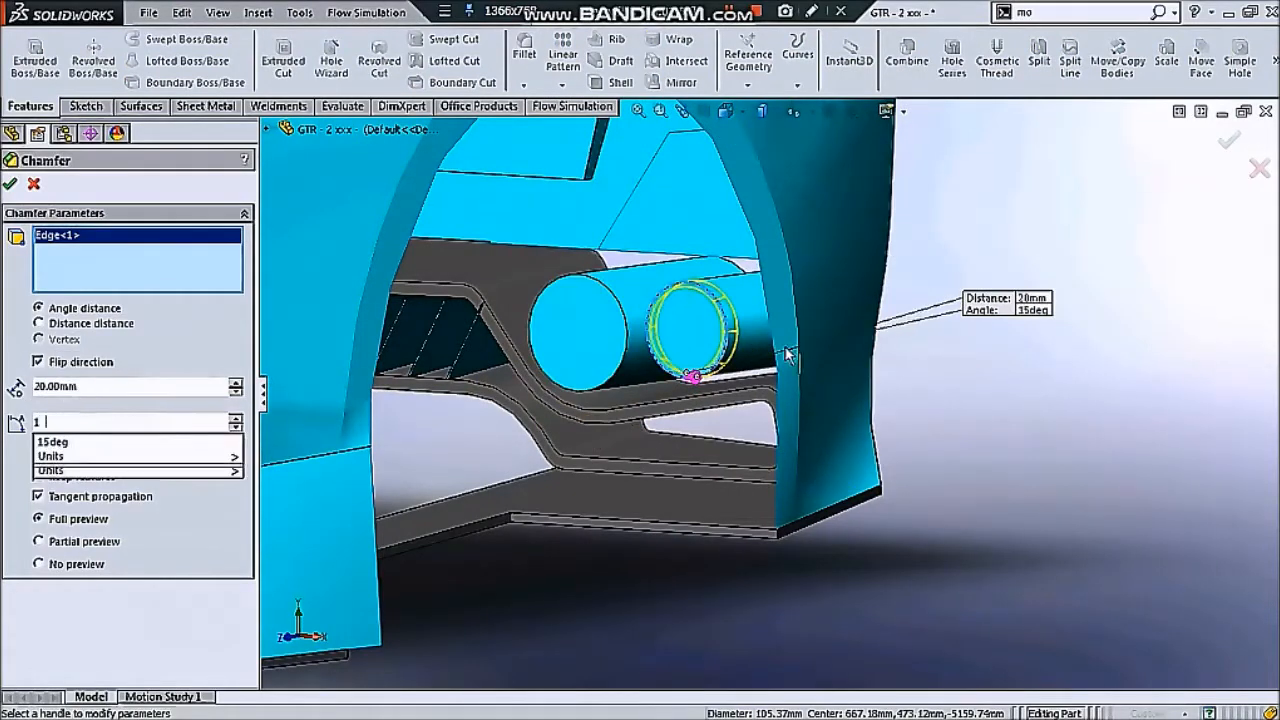
pyautogui.write('5')
pyautogui.press('Return')
# Set the outboard pipe's chamfer to 230 mm at 5 degrees and apply it to taper the pipe
pyautogui.scroll(-3, 664, 307)
pyautogui.click(236, 382)
pyautogui.click(236, 382)
pyautogui.click(236, 382)
pyautogui.click(236, 382)
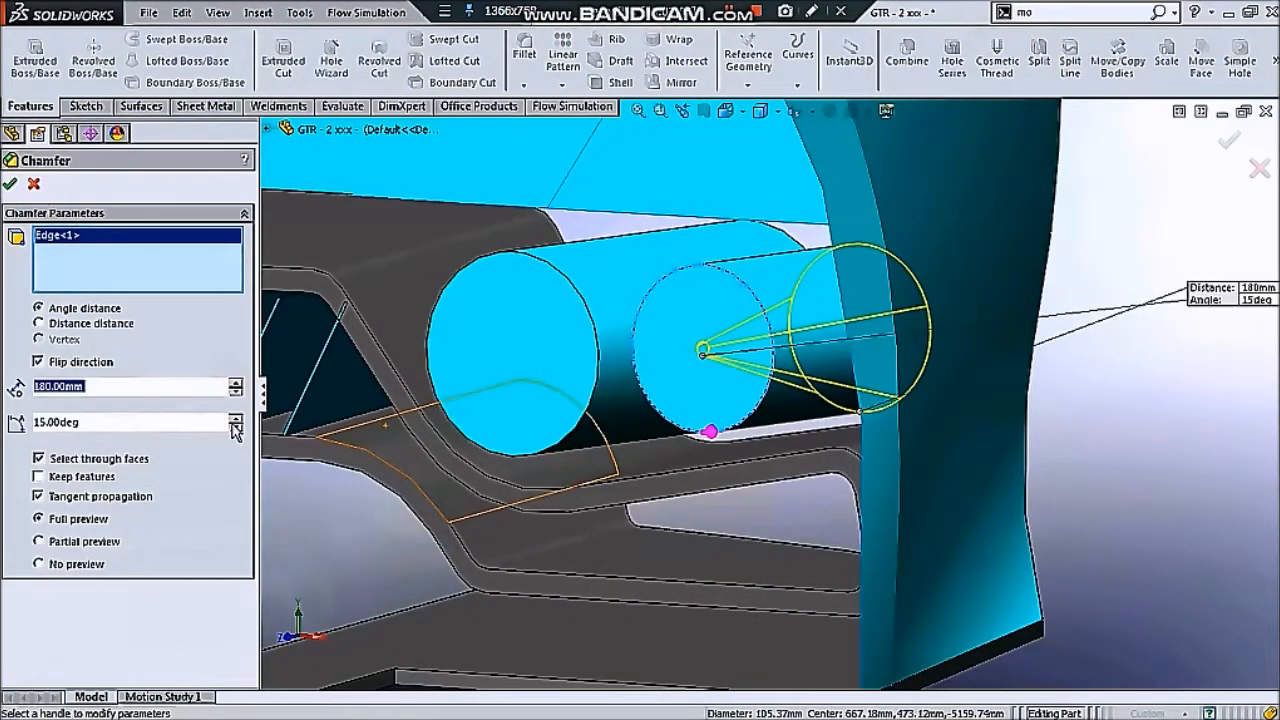
pyautogui.click(236, 383)
pyautogui.scroll(1, 735, 377)
pyautogui.moveTo(735, 377); pyautogui.dragTo(606, 386, button='middle')
pyautogui.click(235, 417)
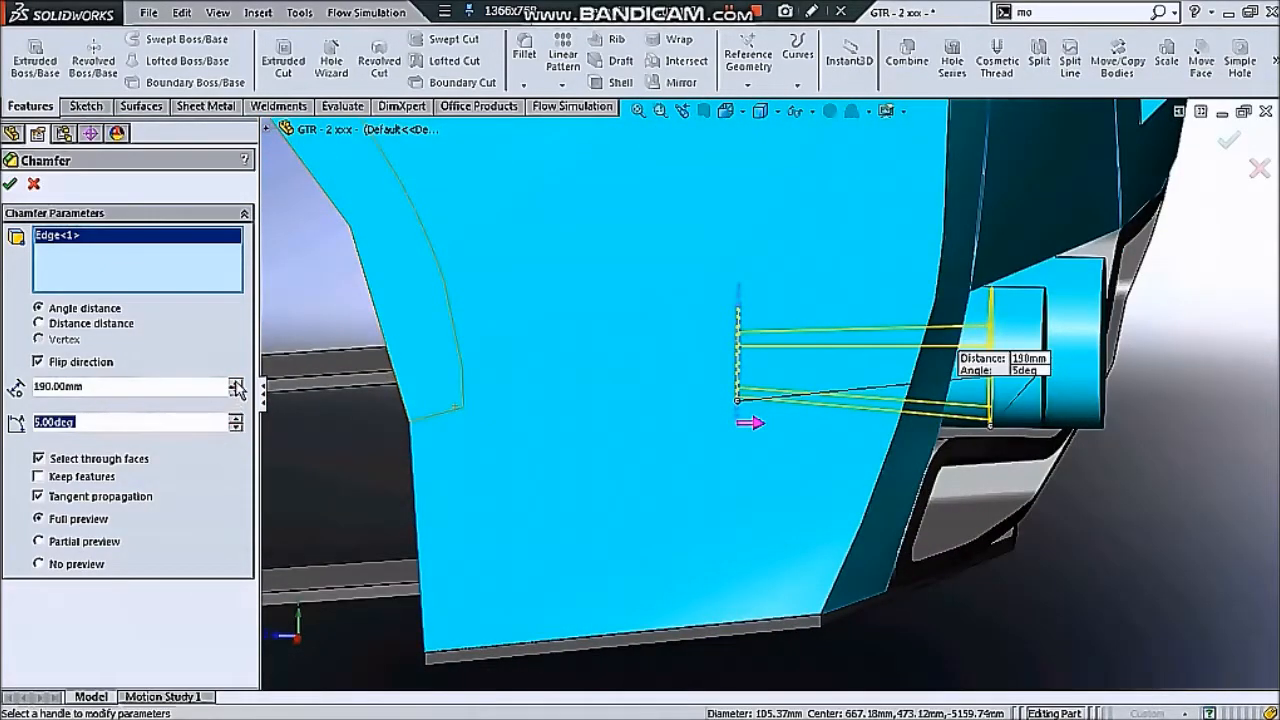
pyautogui.moveTo(440, 310); pyautogui.dragTo(168, 222, button='middle')
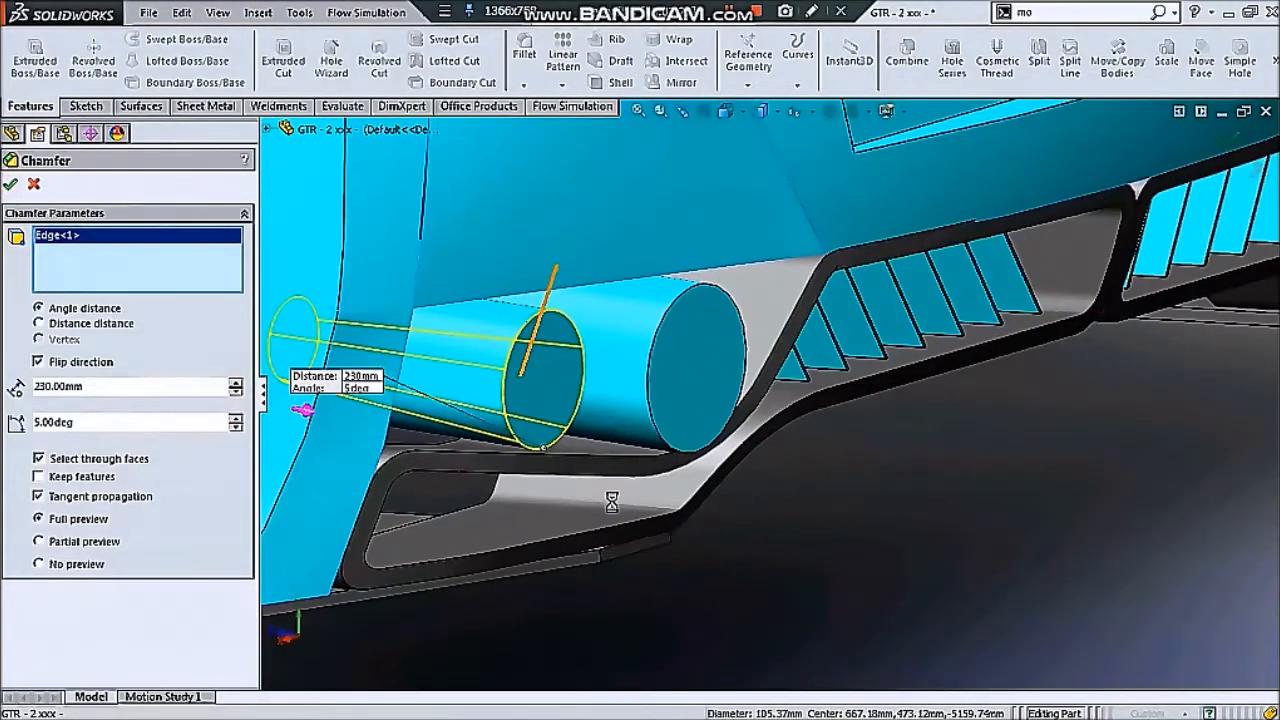
pyautogui.press('Return')
# Taper the inboard exhaust pipe with a flipped chamfer of 270 mm at 5 degrees
pyautogui.moveTo(624, 572); pyautogui.dragTo(666, 335, button='middle')
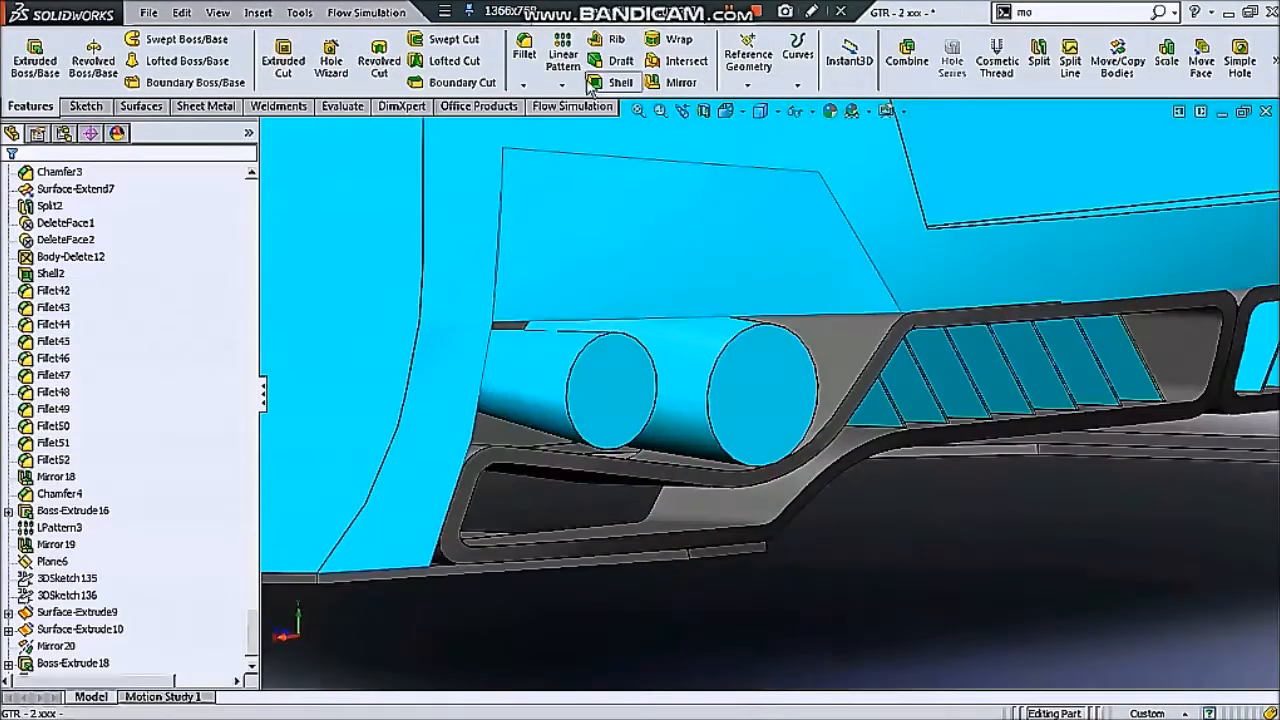
pyautogui.click(556, 122)
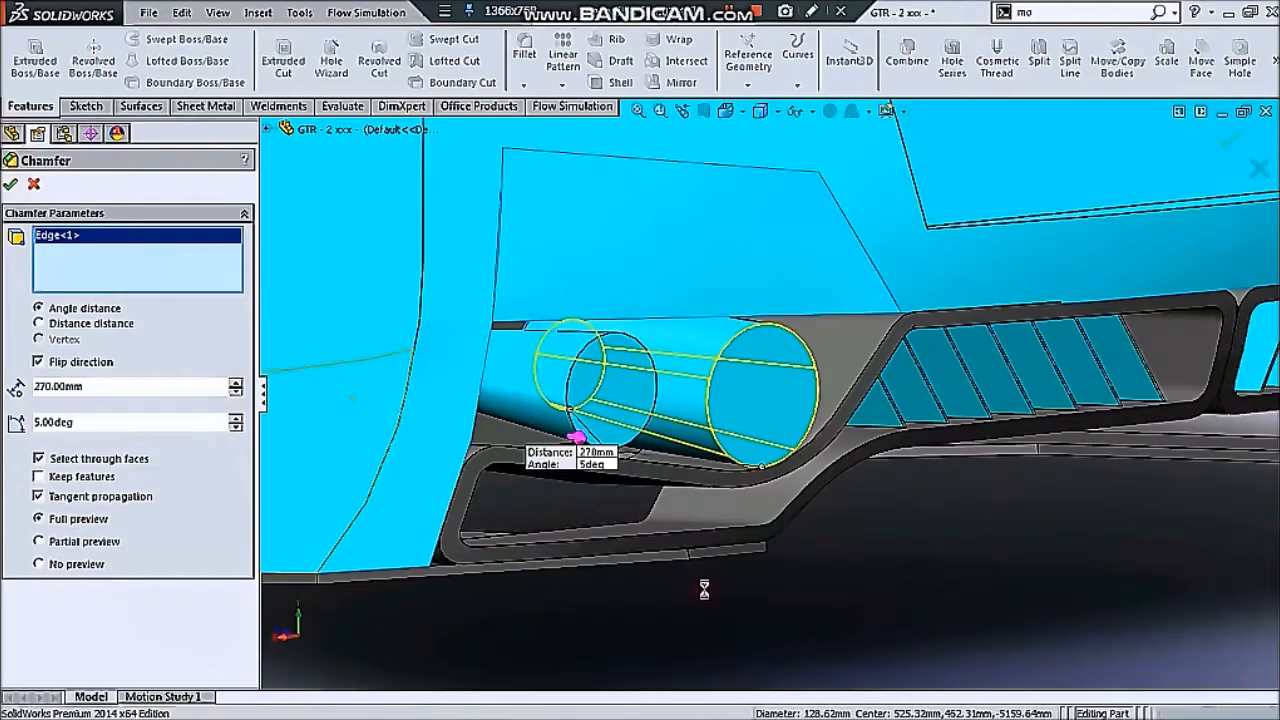
pyautogui.press('Return')
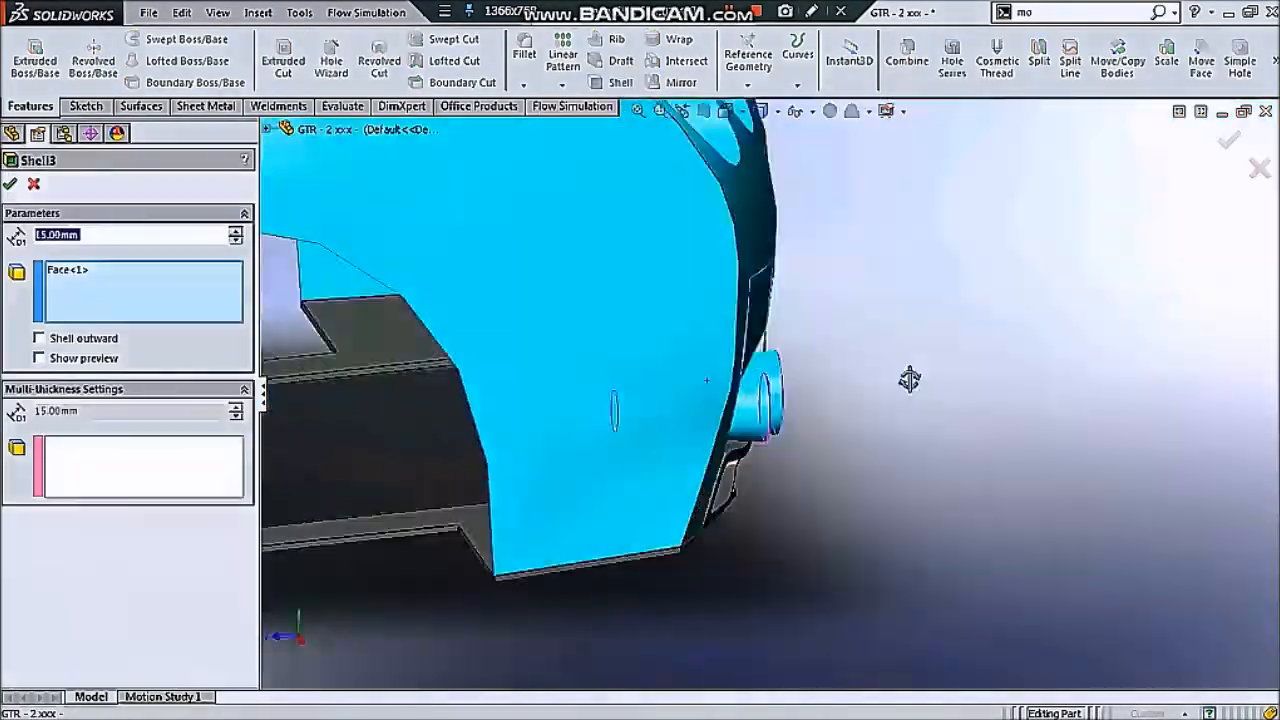
# Shell the inboard exhaust pipe to a 5 mm wall, opening its end faces
pyautogui.moveTo(909, 379); pyautogui.dragTo(655, 432, button='middle')
pyautogui.click(506, 431)
pyautogui.write('5')
pyautogui.click(9, 184)
pyautogui.scroll(7, 823, 522)
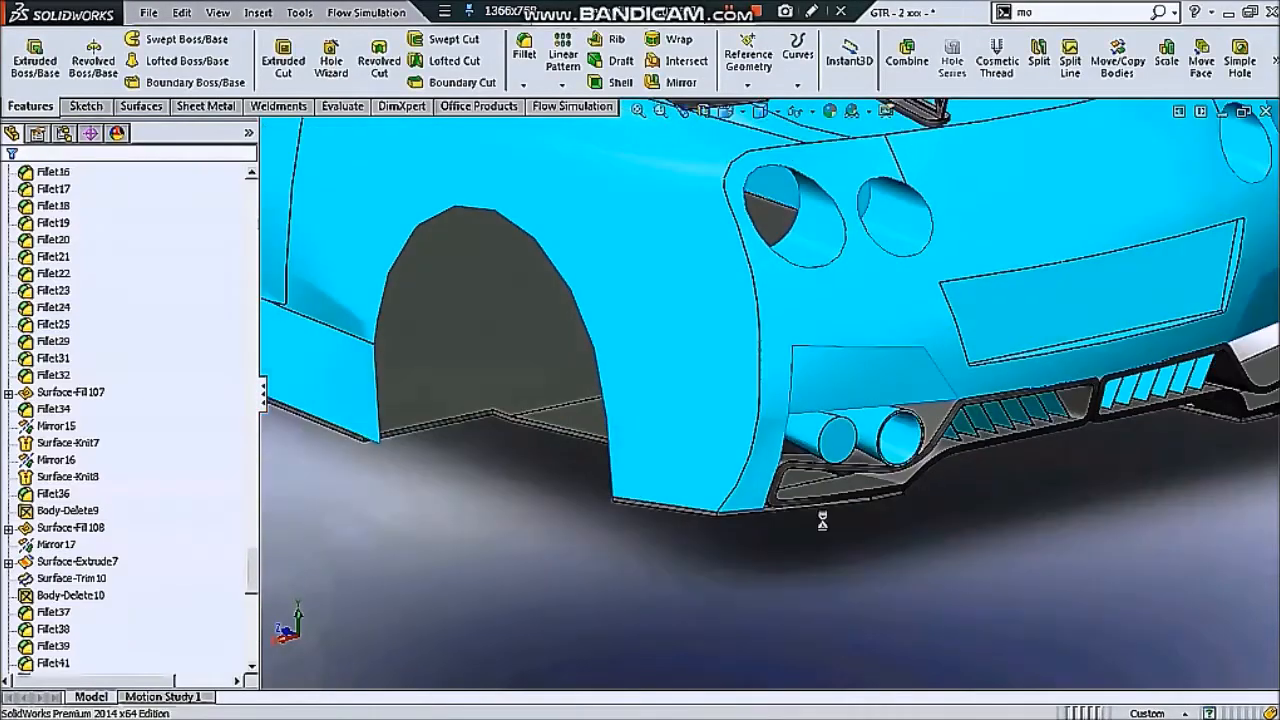
# Shell the outboard exhaust pipe to a 5 mm wall, opening both of its end faces
pyautogui.moveTo(823, 520); pyautogui.dragTo(691, 386, button='middle')
pyautogui.scroll(-5, 680, 355)
pyautogui.moveTo(674, 343); pyautogui.dragTo(558, 428, button='middle')
pyautogui.scroll(2, 558, 428)
pyautogui.scroll(-5, 560, 428)
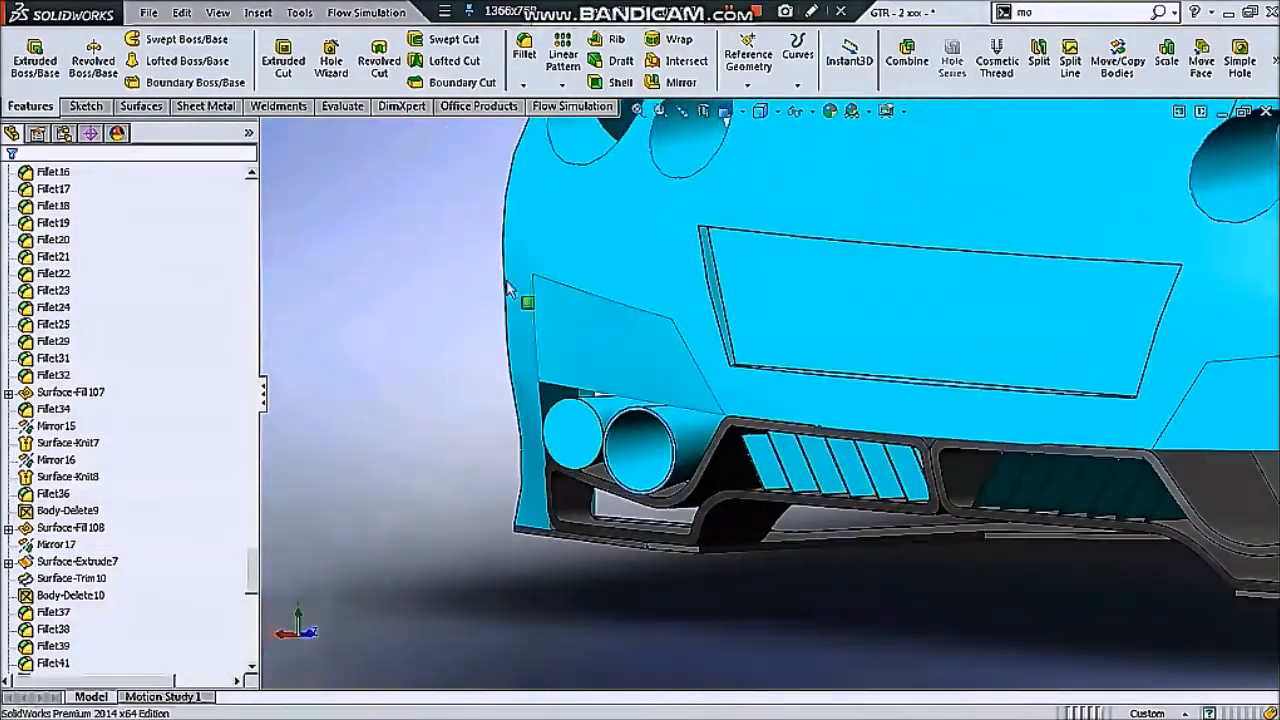
pyautogui.click(620, 82)
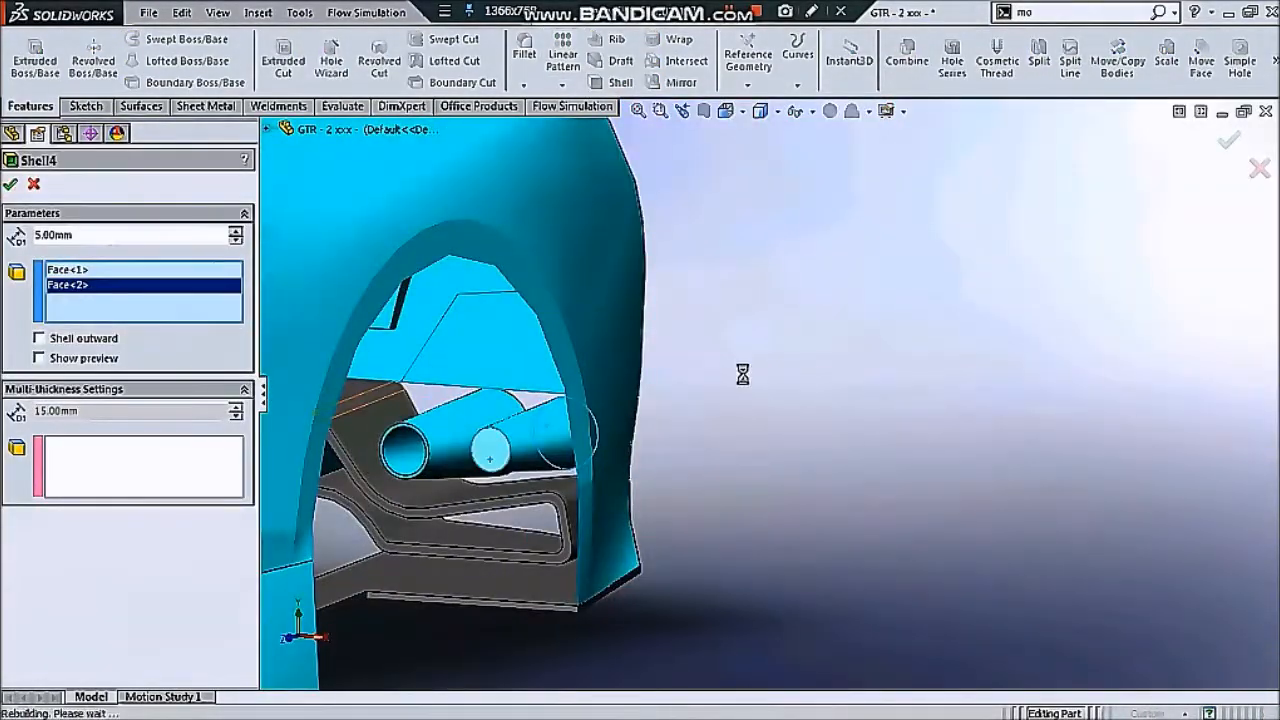
pyautogui.press('Return')
# Edit the exhaust sketch to enlarge both circles, making the outboard one about 119 mm in diameter
pyautogui.scroll(8, 734, 460)
pyautogui.moveTo(734, 460); pyautogui.dragTo(560, 480, button='middle')
pyautogui.scroll(-5, 603, 470)
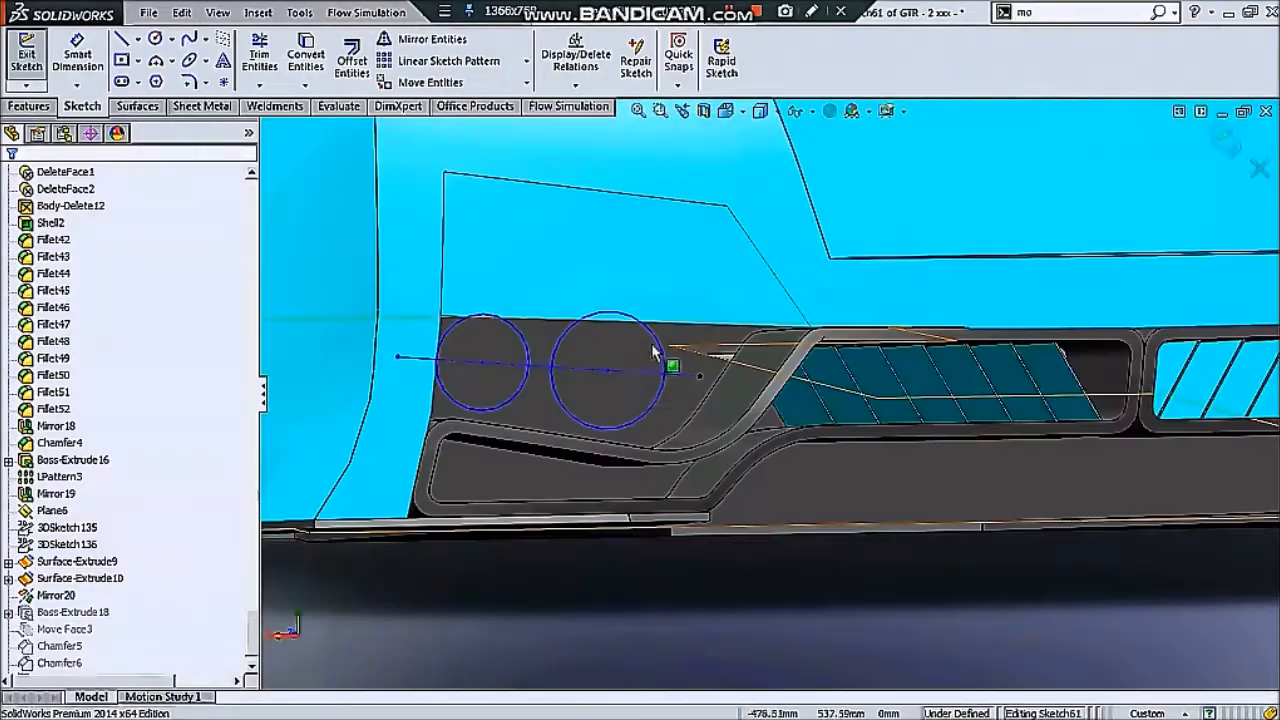
pyautogui.click(607, 372)
pyautogui.click(709, 246)
pyautogui.moveTo(652, 335); pyautogui.dragTo(668, 334)
pyautogui.moveTo(512, 400); pyautogui.dragTo(548, 450)
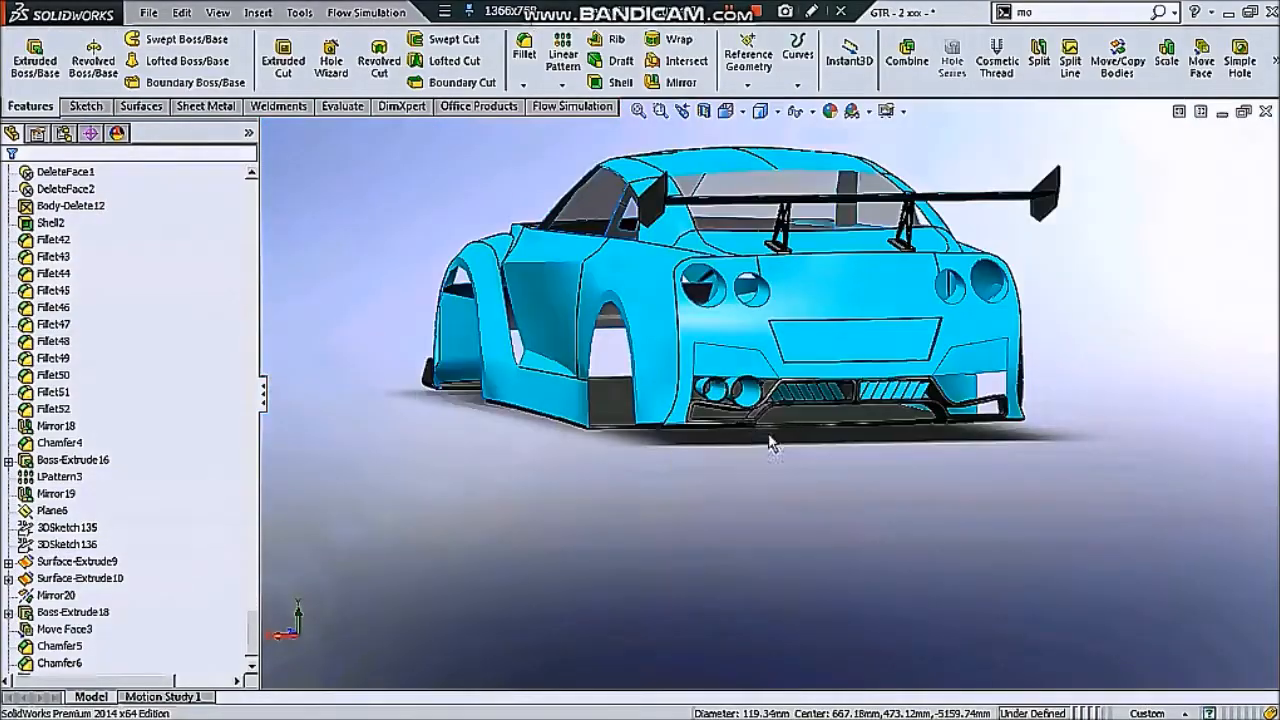
# Edit the exhaust sketch again, resize the inboard circle to about 140 mm in diameter and rebuild the pipes
pyautogui.moveTo(770, 443); pyautogui.dragTo(745, 430, button='middle')
pyautogui.scroll(2, 536, 352)
pyautogui.scroll(-6, 536, 380)
pyautogui.scroll(-6, 535, 418)
pyautogui.click(80, 612)
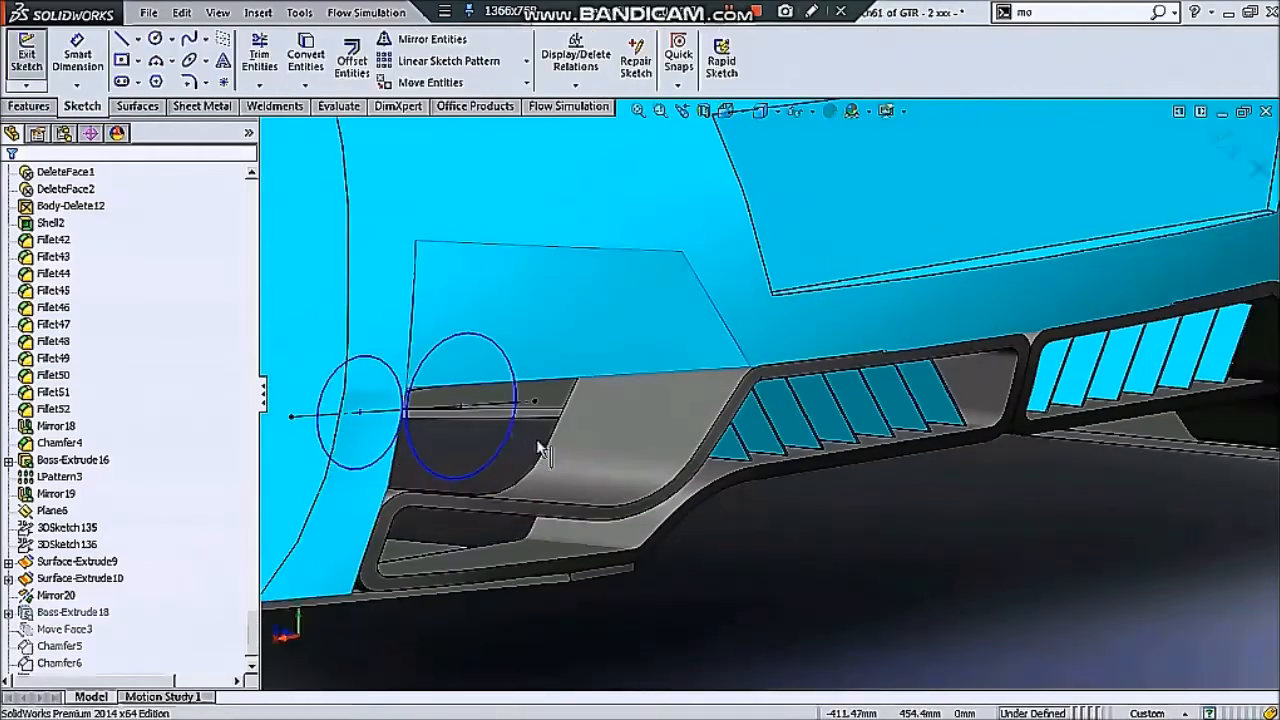
pyautogui.scroll(-3, 543, 443)
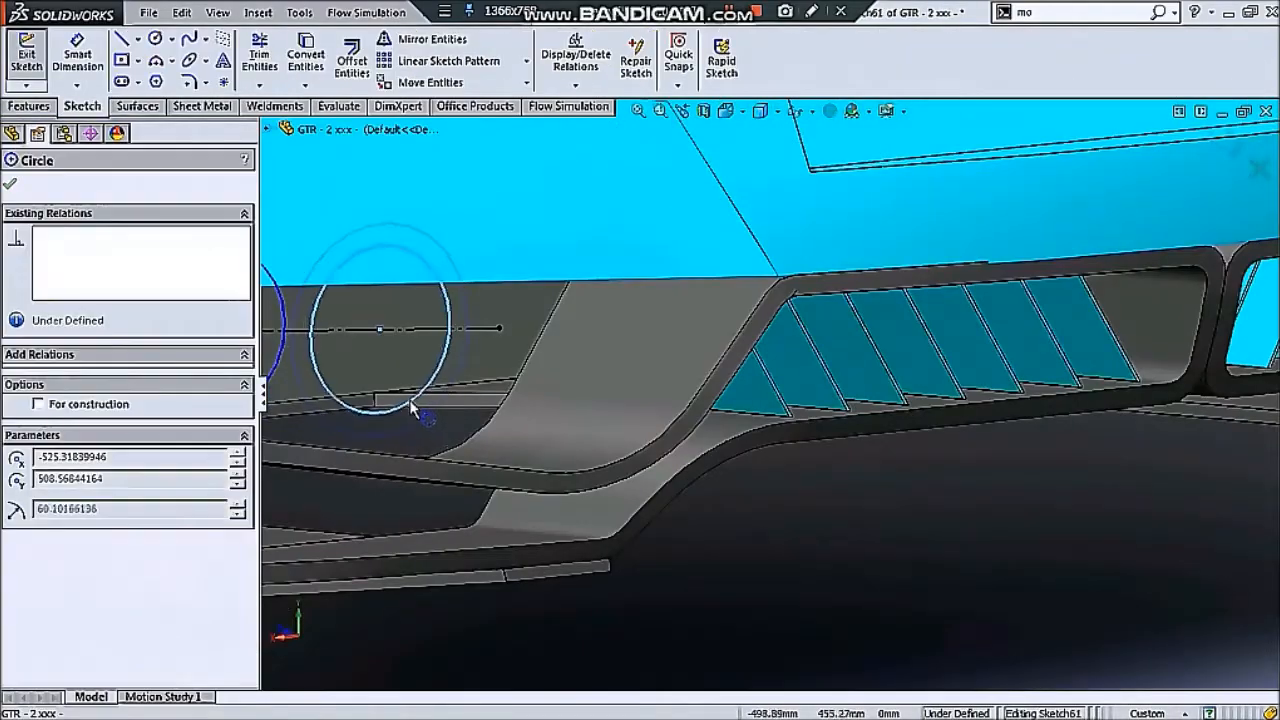
pyautogui.scroll(2, 422, 418)
pyautogui.click(1215, 150)
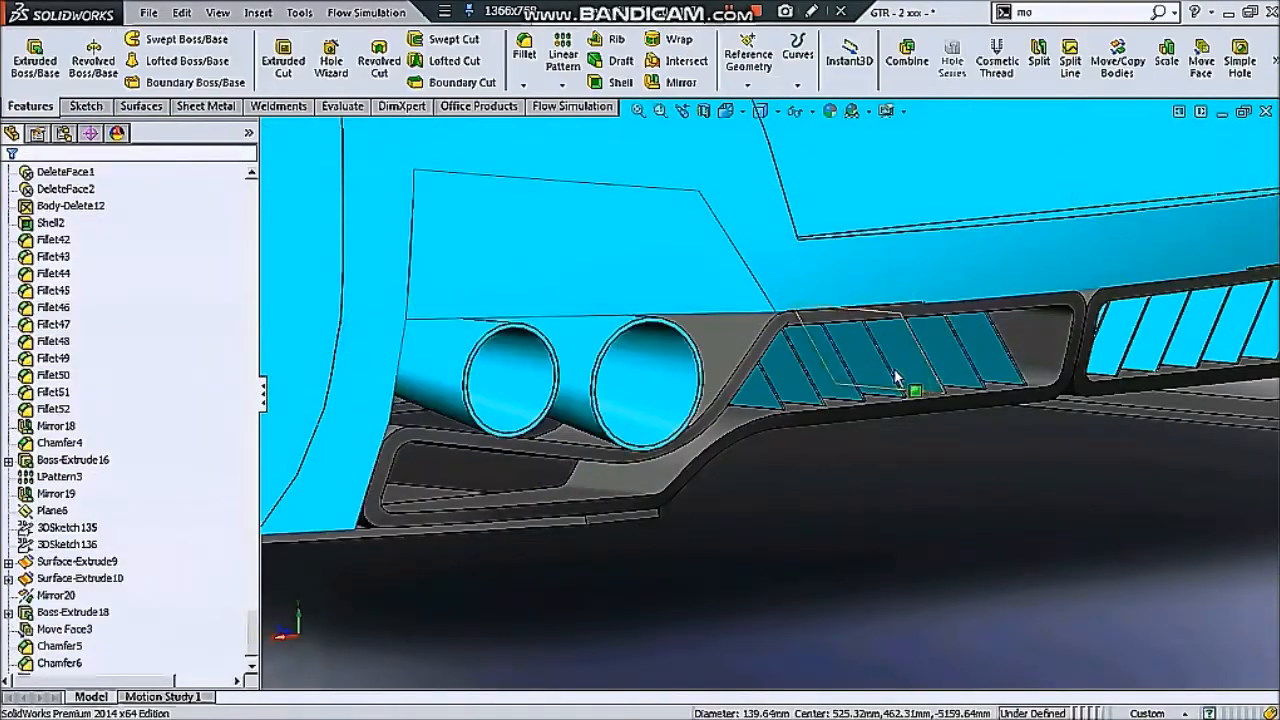
# Colour the inboard exhaust pipe dark grey from the standard swatches
pyautogui.scroll(9, 890, 380)
pyautogui.moveTo(791, 434)
pyautogui.mouseDown(button='middle')
pyautogui.moveTo(849, 640)
pyautogui.moveTo(744, 428)
pyautogui.moveTo(848, 432)
pyautogui.mouseUp(button='middle')
pyautogui.scroll(-9, 855, 453)
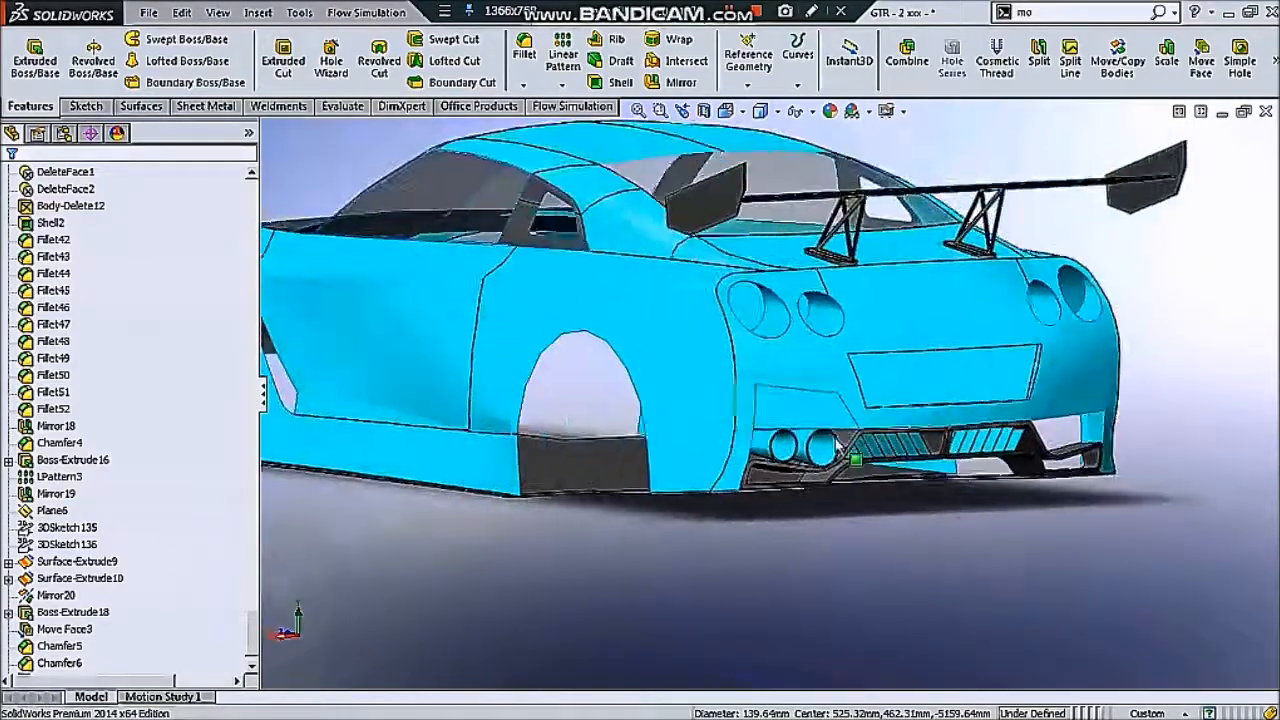
pyautogui.click(805, 450)
pyautogui.click(917, 370)
pyautogui.scroll(-4, 163, 645)
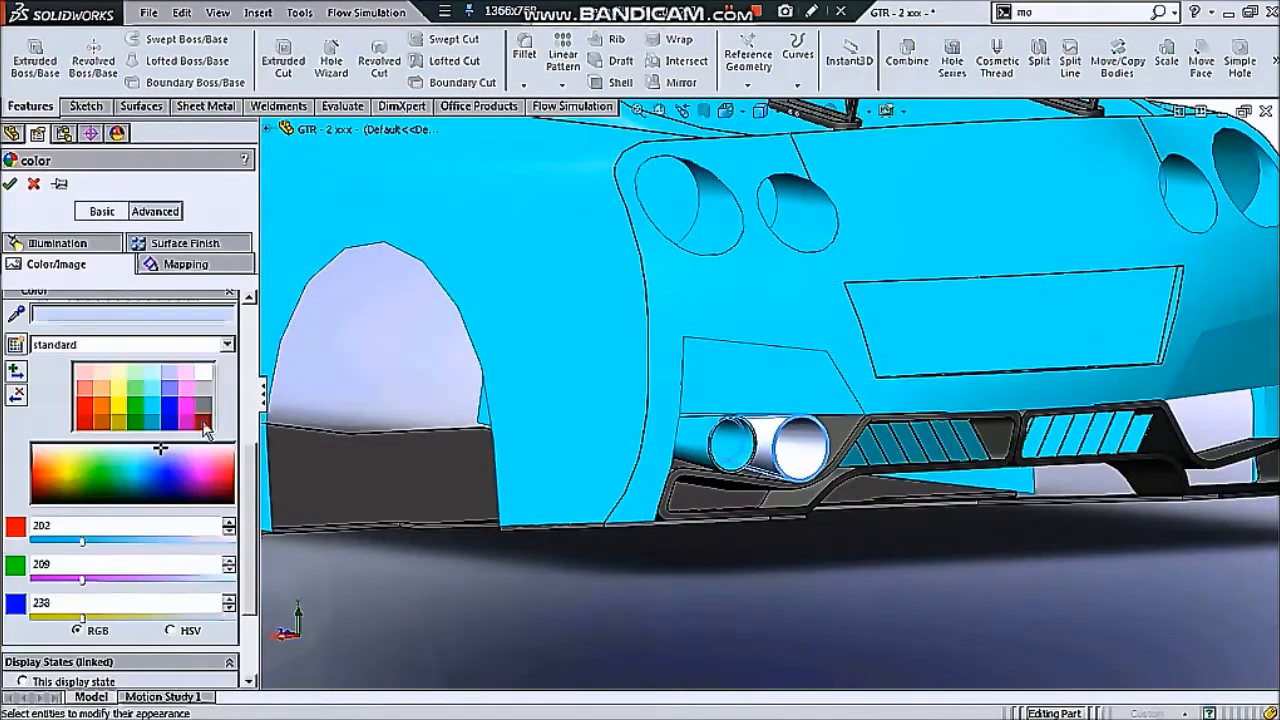
pyautogui.click(205, 423)
# Colour the bumper corner panels above the exhaust pipes dark grey on both sides of the car
pyautogui.scroll(7, 757, 556)
pyautogui.moveTo(757, 560); pyautogui.dragTo(906, 400, button='middle')
pyautogui.scroll(-6, 908, 375)
pyautogui.click(815, 381)
pyautogui.click(934, 303)
pyautogui.click(954, 378)
pyautogui.scroll(-3, 180, 608)
pyautogui.click(206, 527)
pyautogui.moveTo(1100, 412); pyautogui.dragTo(963, 430, button='middle')
pyautogui.scroll(1, 963, 430)
pyautogui.click(1070, 398)
pyautogui.scroll(3, 996, 457)
pyautogui.moveTo(790, 470); pyautogui.dragTo(1050, 340, button='middle')
pyautogui.click(10, 184)
pyautogui.scroll(2, 900, 420)
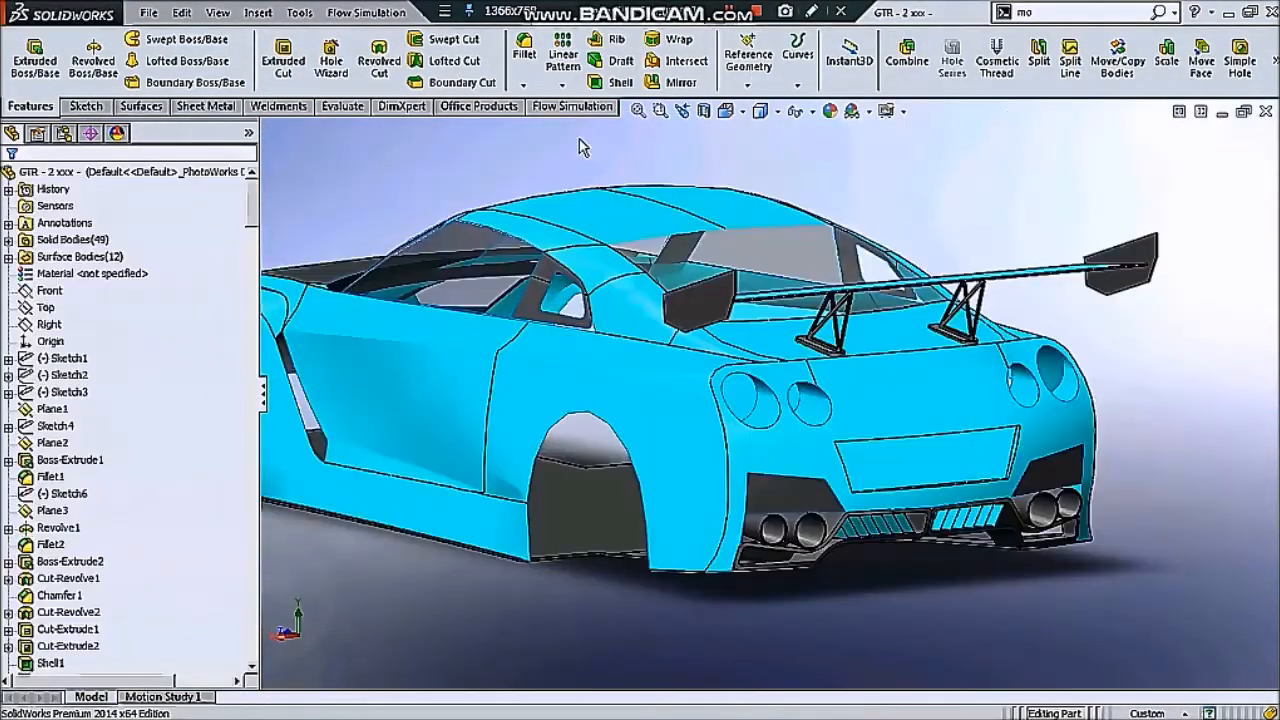
# Select both halves of the rear number-plate recess and colour them dark grey (RGB 64, 64)
pyautogui.click(893, 448)
pyautogui.keyDown('ctrl'); pyautogui.click(947, 461); pyautogui.keyUp('ctrl')
pyautogui.click(1023, 378)
pyautogui.click(1042, 445)
pyautogui.scroll(-3, 162, 566)
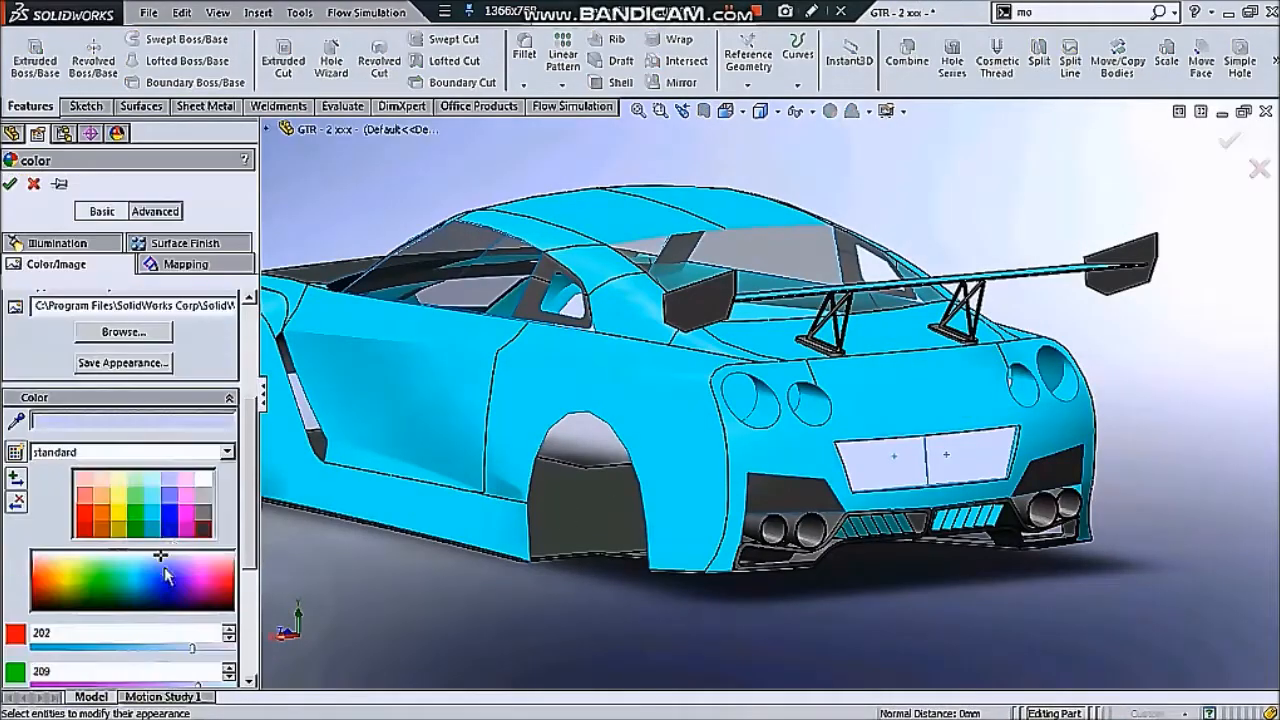
pyautogui.click(205, 527)
pyautogui.scroll(1, 727, 500)
pyautogui.moveTo(727, 500); pyautogui.dragTo(600, 448, button='middle')
pyautogui.scroll(2, 822, 399)
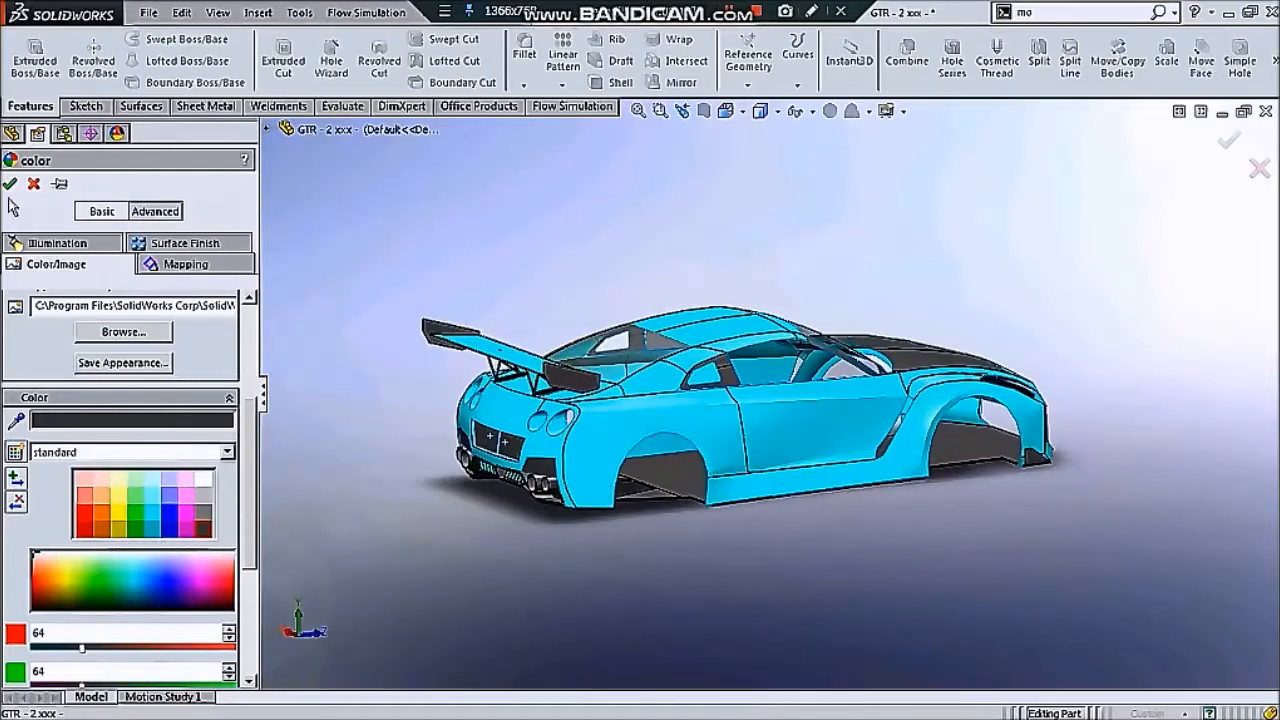
pyautogui.click(9, 183)
# Remove the body-level appearance from the rear wing's blade
pyautogui.moveTo(720, 320); pyautogui.dragTo(957, 303, button='middle')
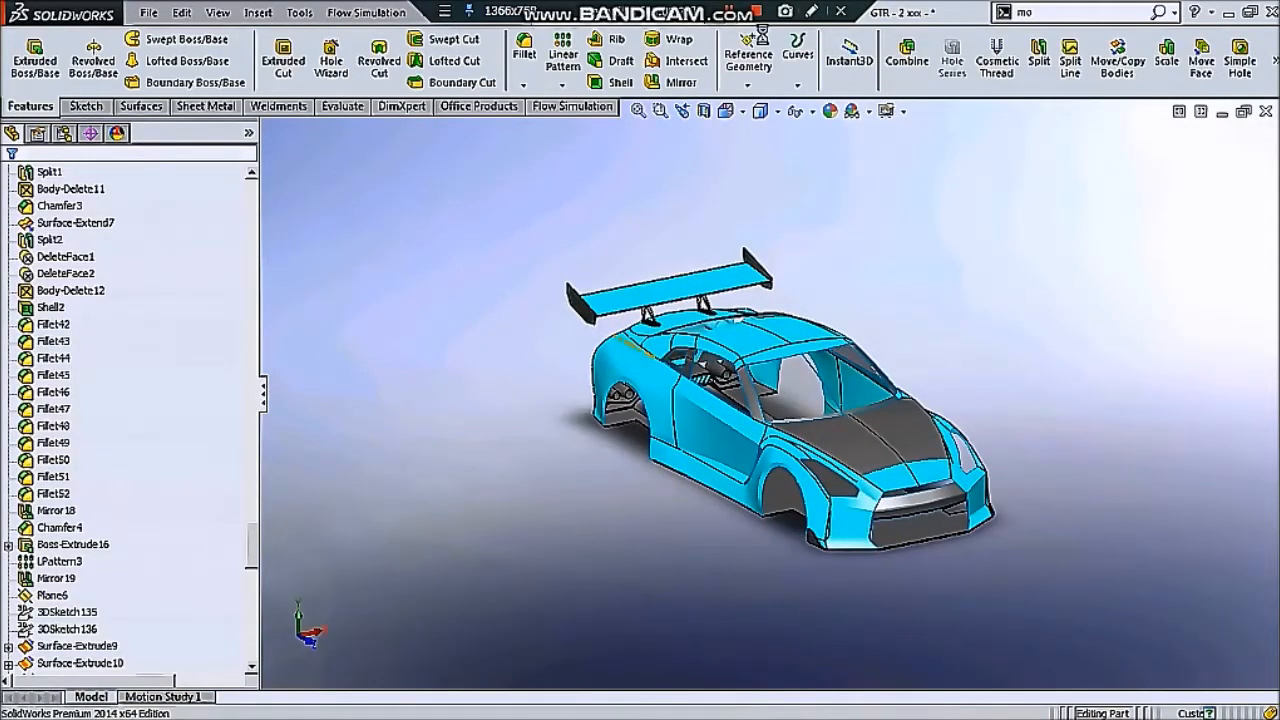
pyautogui.scroll(-2, 645, 313)
pyautogui.click(649, 314)
pyautogui.click(764, 207)
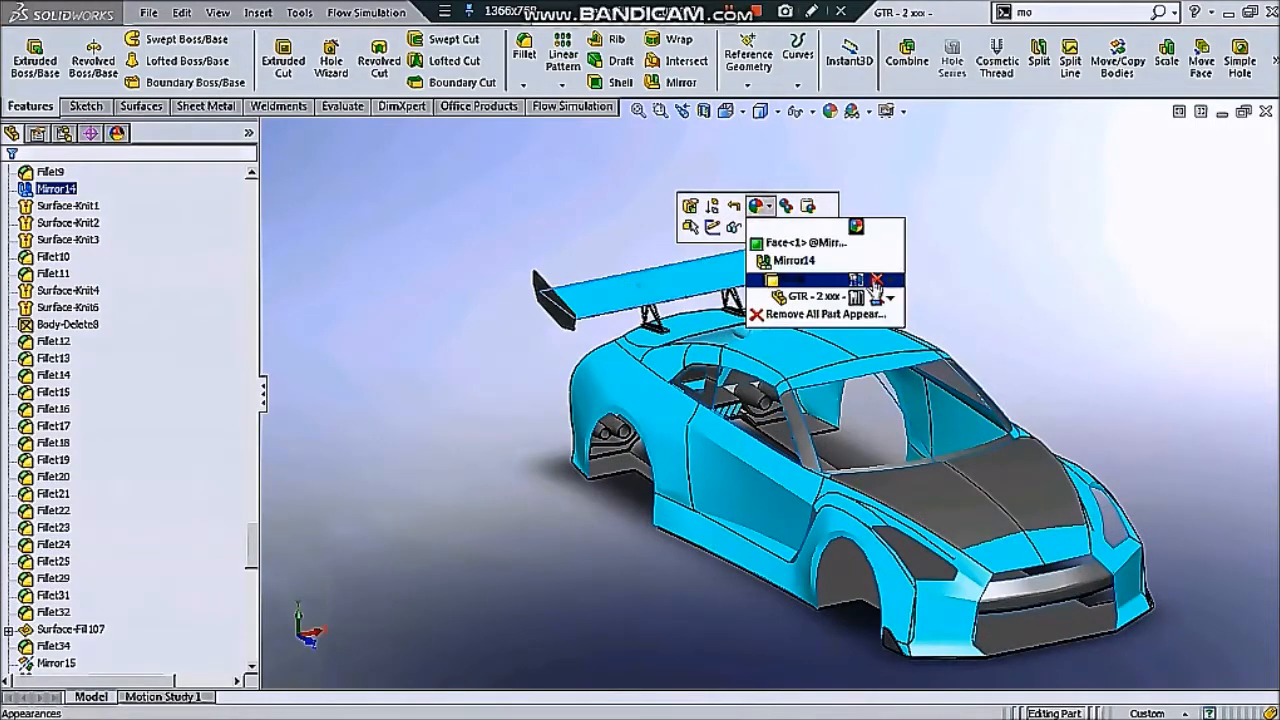
pyautogui.click(876, 282)
# Colour the rear wing's blade dark grey from the standard swatches
pyautogui.scroll(-3, 686, 291)
pyautogui.click(1110, 180)
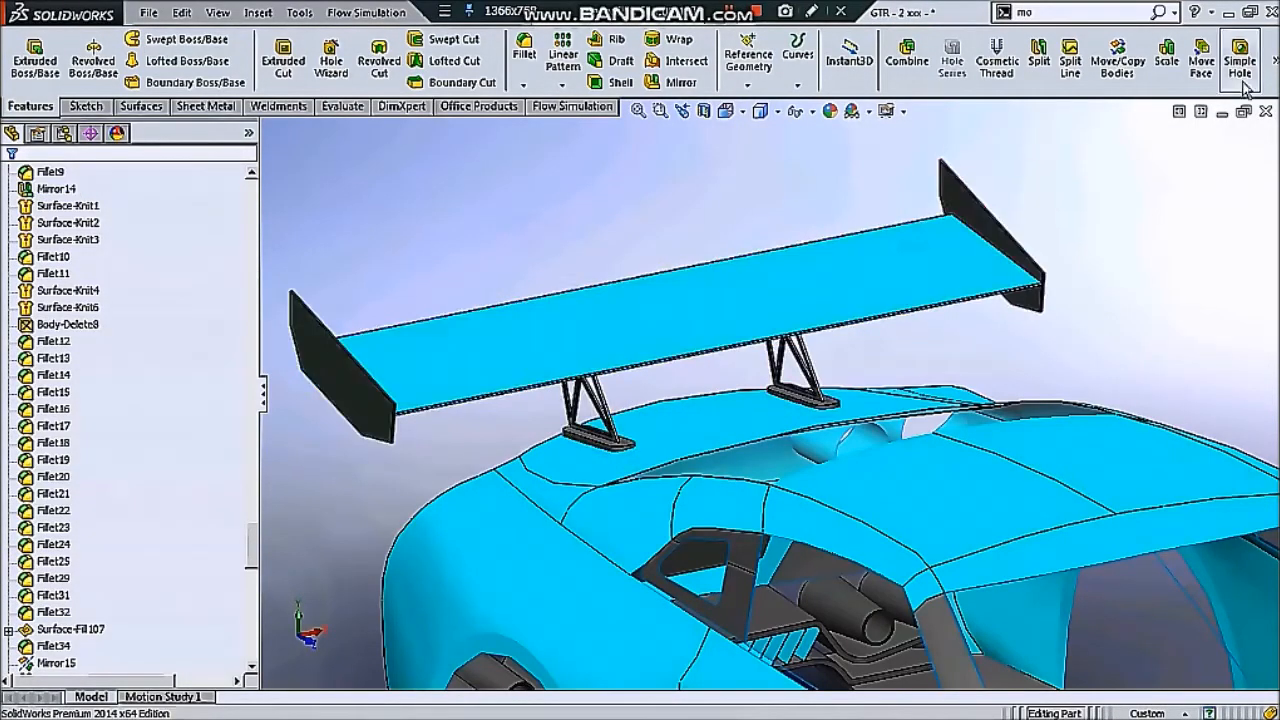
pyautogui.click(1274, 61)
pyautogui.click(1210, 132)
pyautogui.click(572, 308)
pyautogui.click(699, 219)
pyautogui.click(725, 298)
pyautogui.click(203, 635)
pyautogui.scroll(6, 203, 635)
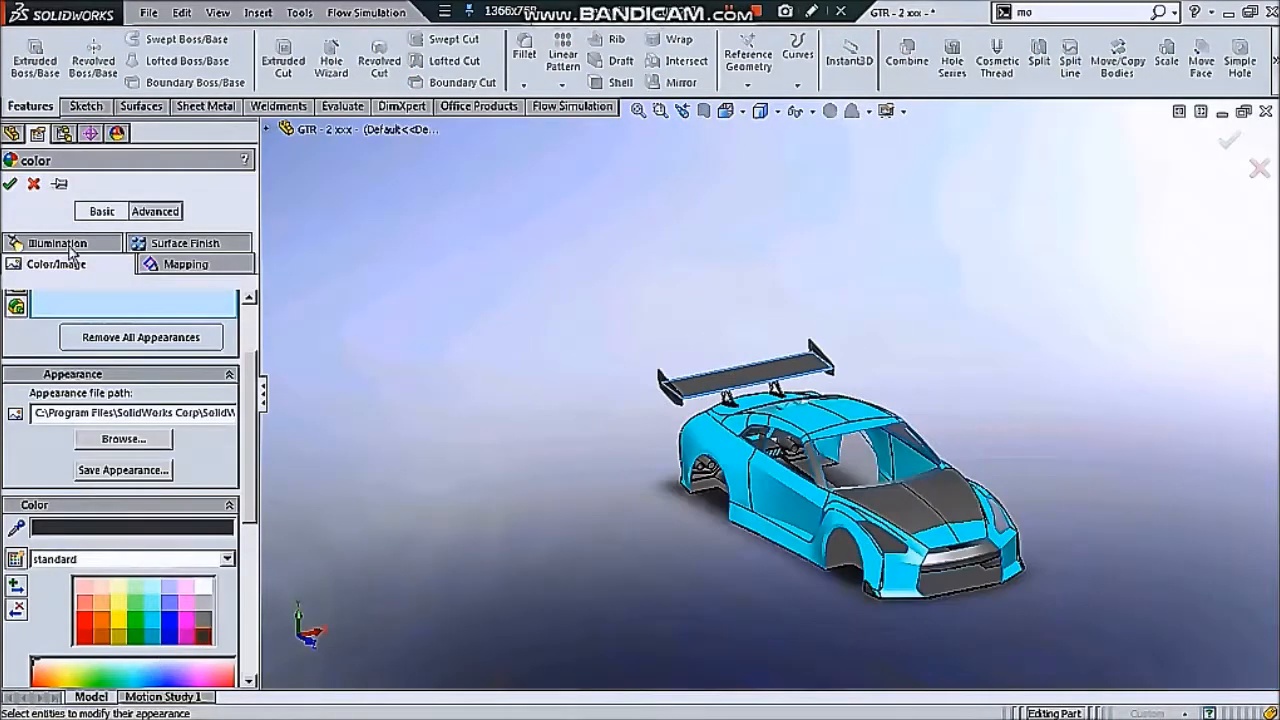
pyautogui.click(10, 186)
# Switch to the Assembly Basic Body GTR document and examine the wheeled car from the side, rear and front
pyautogui.moveTo(1180, 530); pyautogui.dragTo(1058, 456, button='middle')
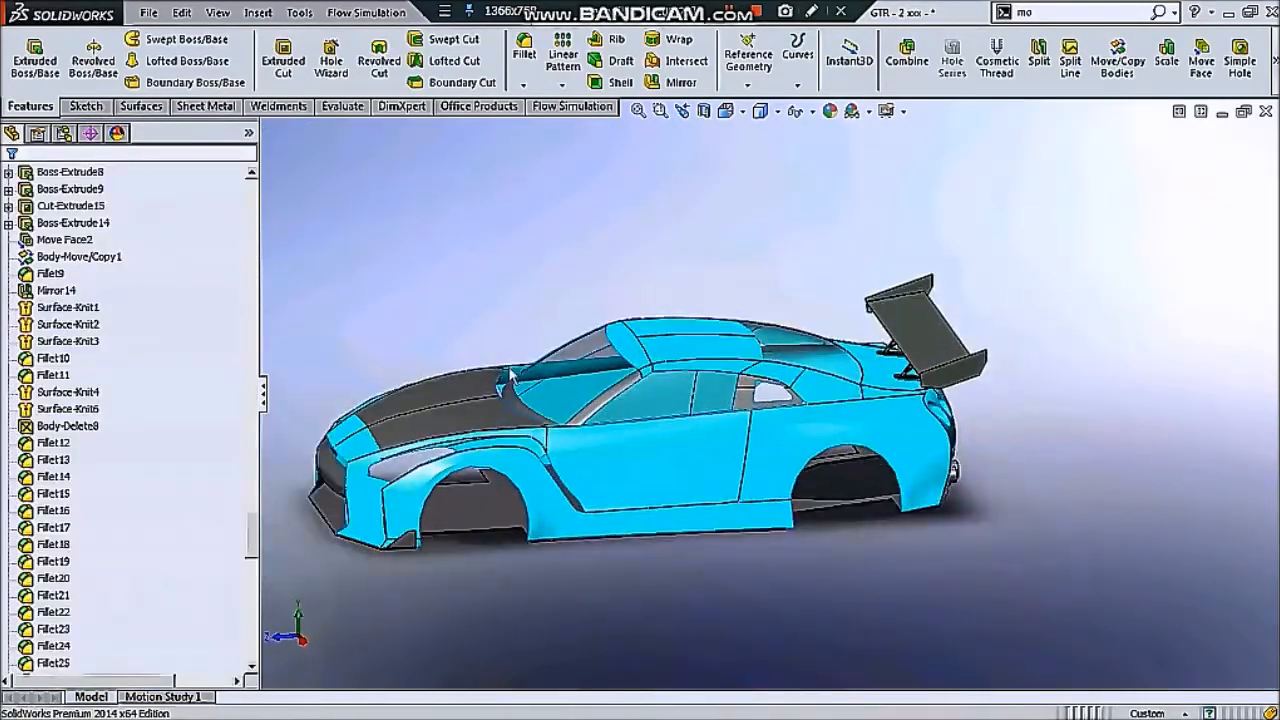
pyautogui.hotkey('ctrl', 'w')
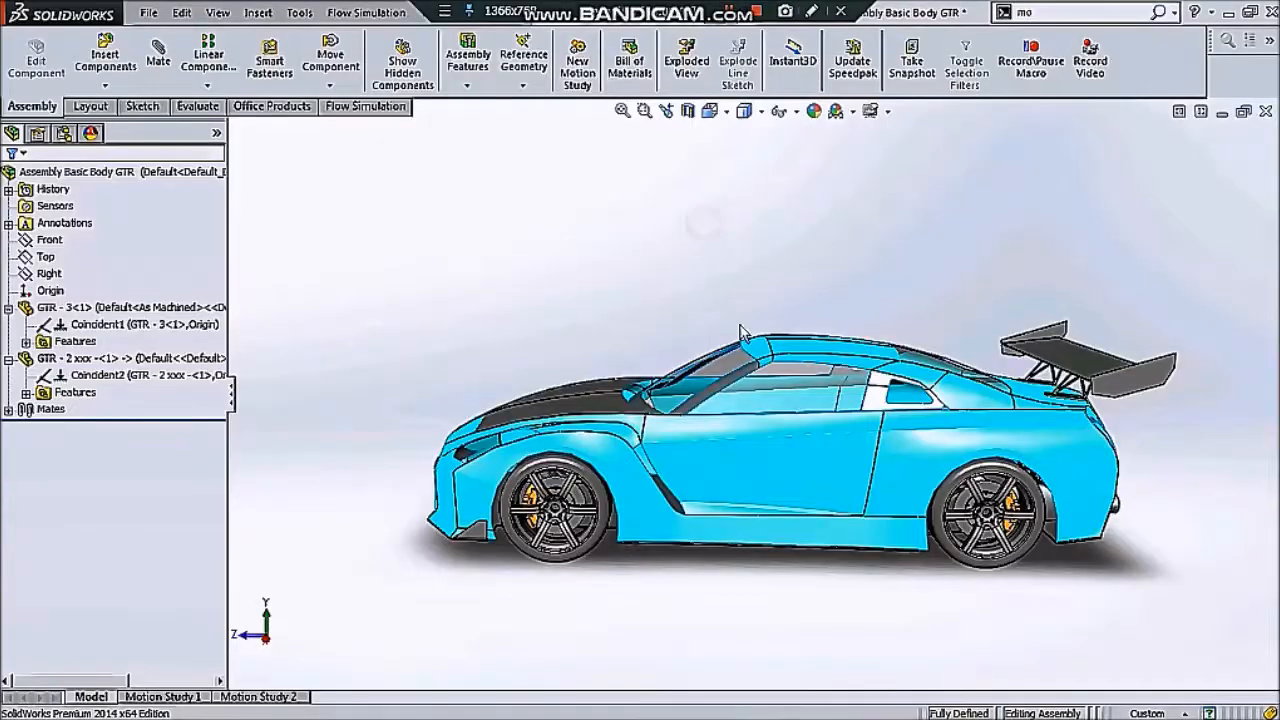
pyautogui.moveTo(500, 450); pyautogui.dragTo(925, 471, button='middle')
pyautogui.scroll(-2, 583, 586)
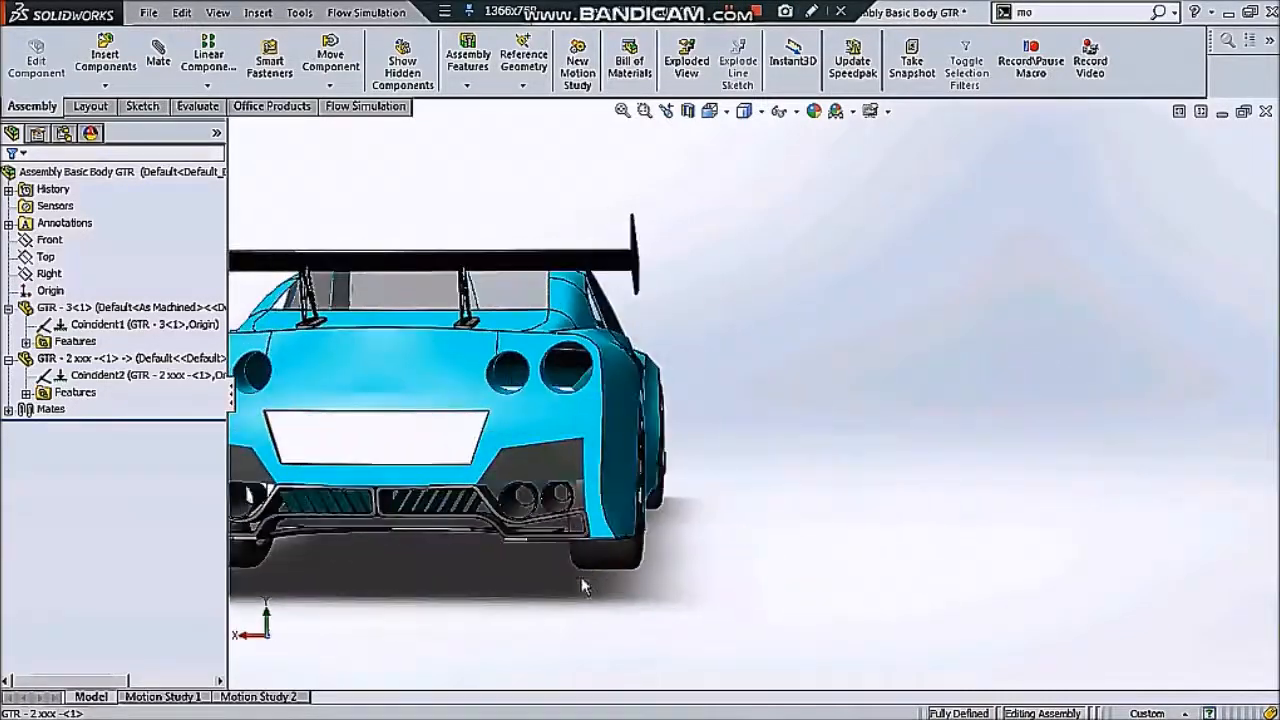
pyautogui.scroll(-4, 340, 445)
pyautogui.scroll(2, 340, 445)
pyautogui.moveTo(340, 445); pyautogui.dragTo(417, 451, button='middle')
pyautogui.scroll(4, 417, 451)
pyautogui.moveTo(950, 440); pyautogui.dragTo(488, 385, button='middle')
pyautogui.scroll(-3, 488, 387)
pyautogui.scroll(3, 450, 440)
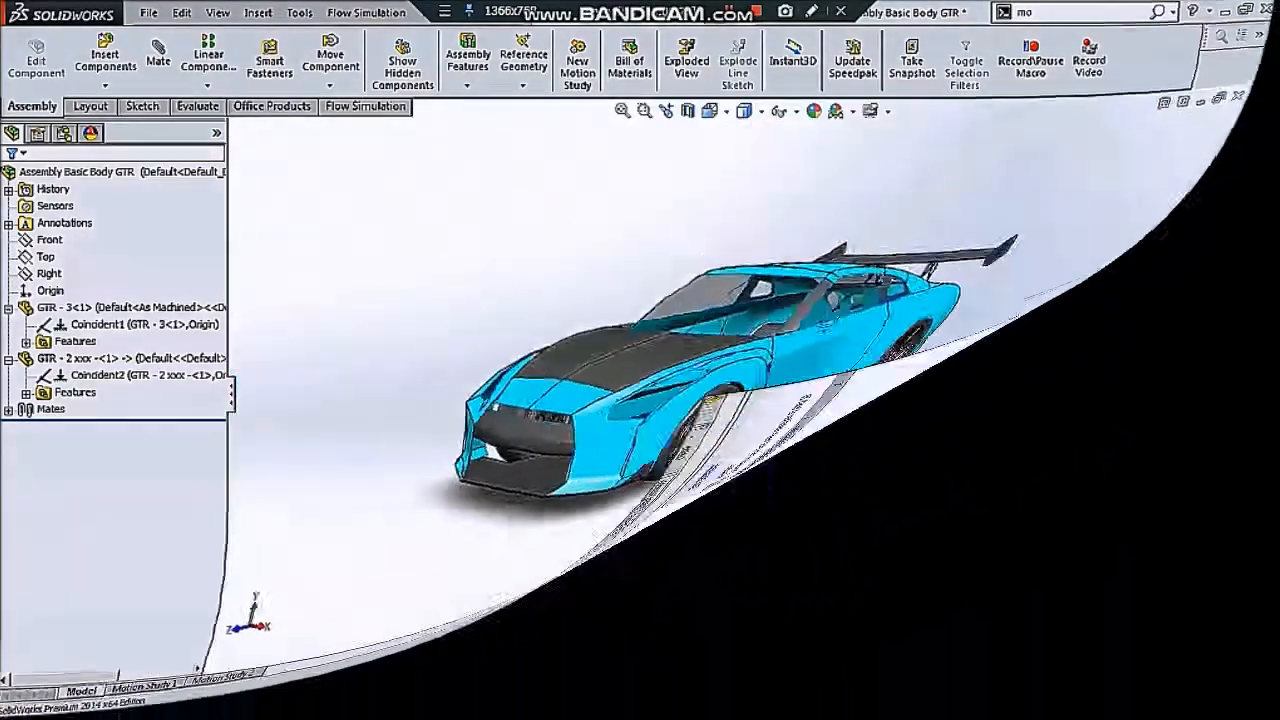